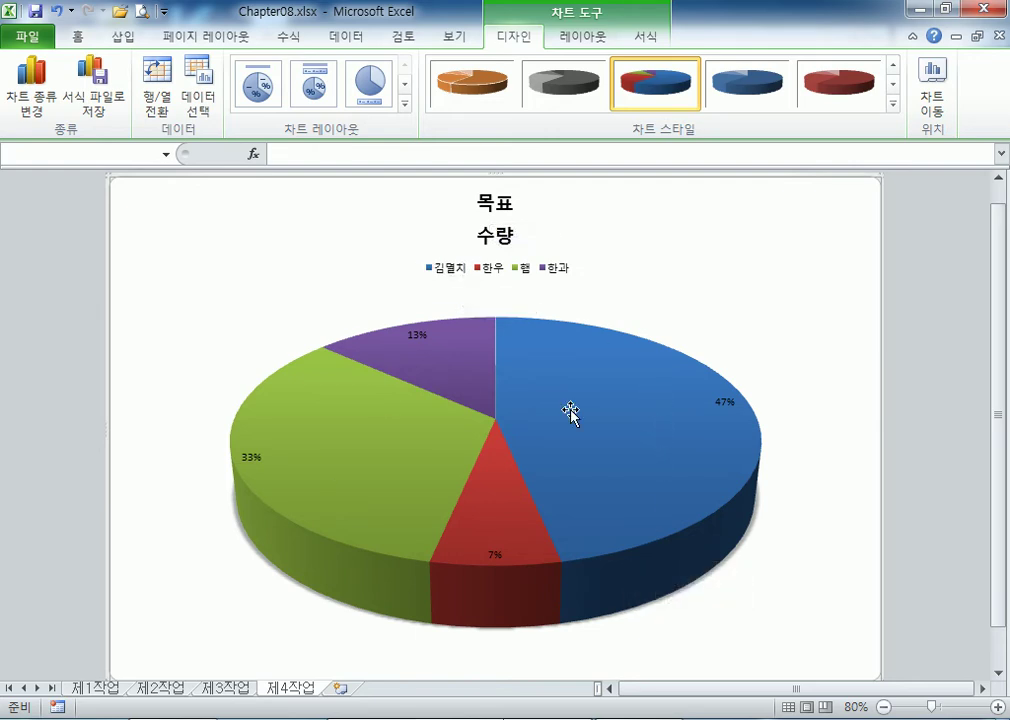
mouse_move(570, 411)
double_click(740, 218)
click(746, 108)
click(80, 236)
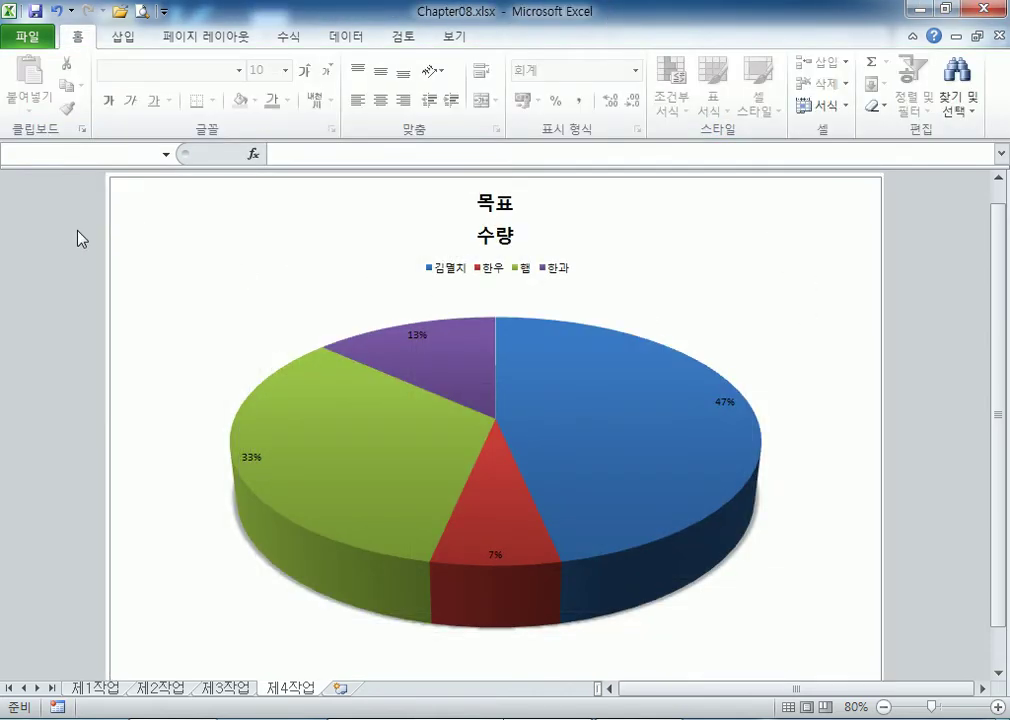
Select the whole chart area and set its text to the 굴림 font at size 11
click(169, 244)
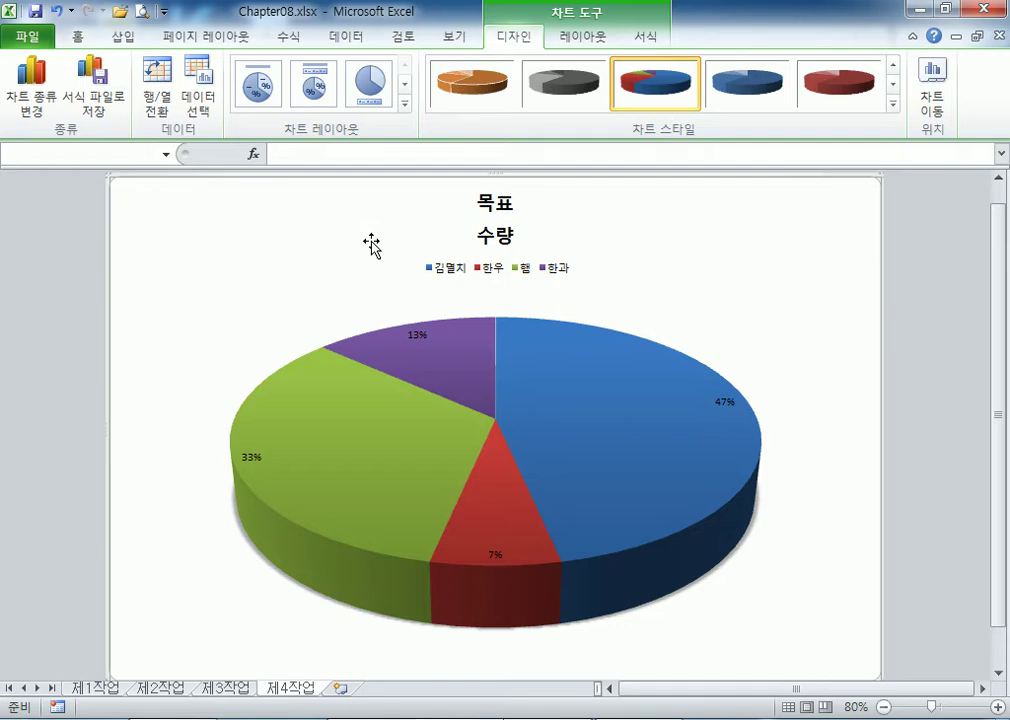
click(515, 208)
click(213, 215)
click(78, 37)
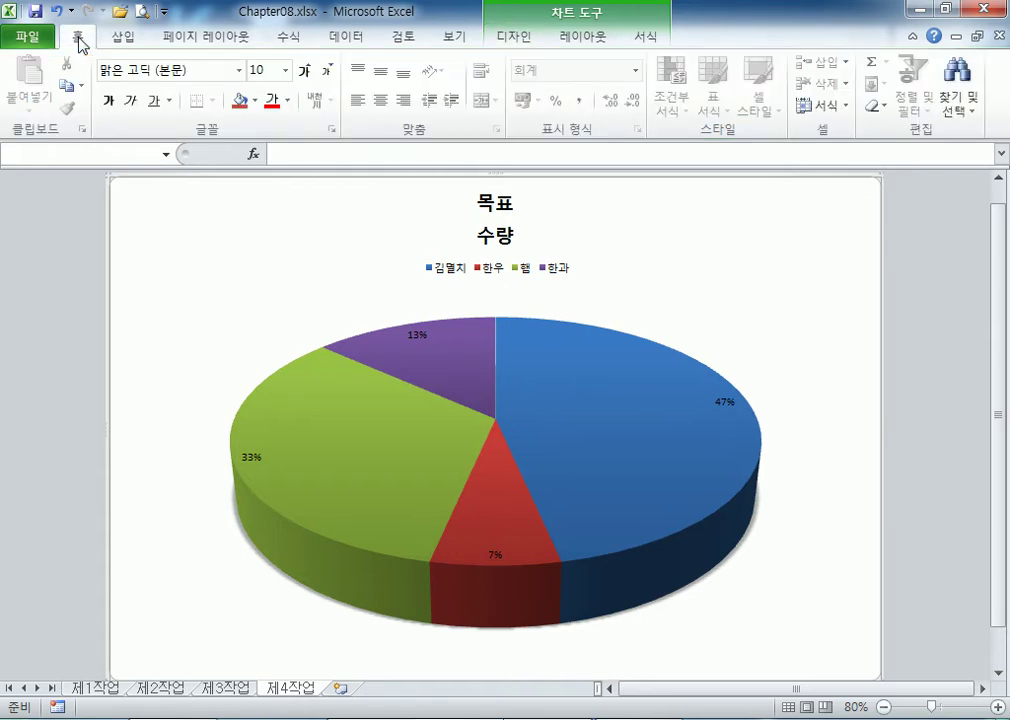
click(240, 78)
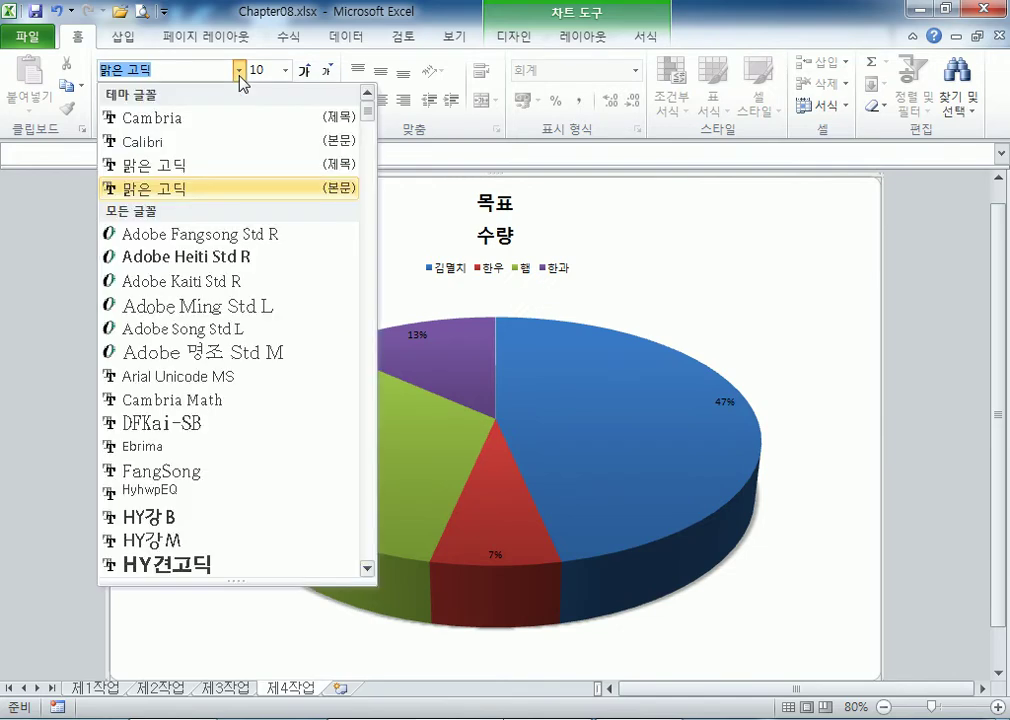
scroll(256, 275, down, 10)
scroll(259, 277, down, 15)
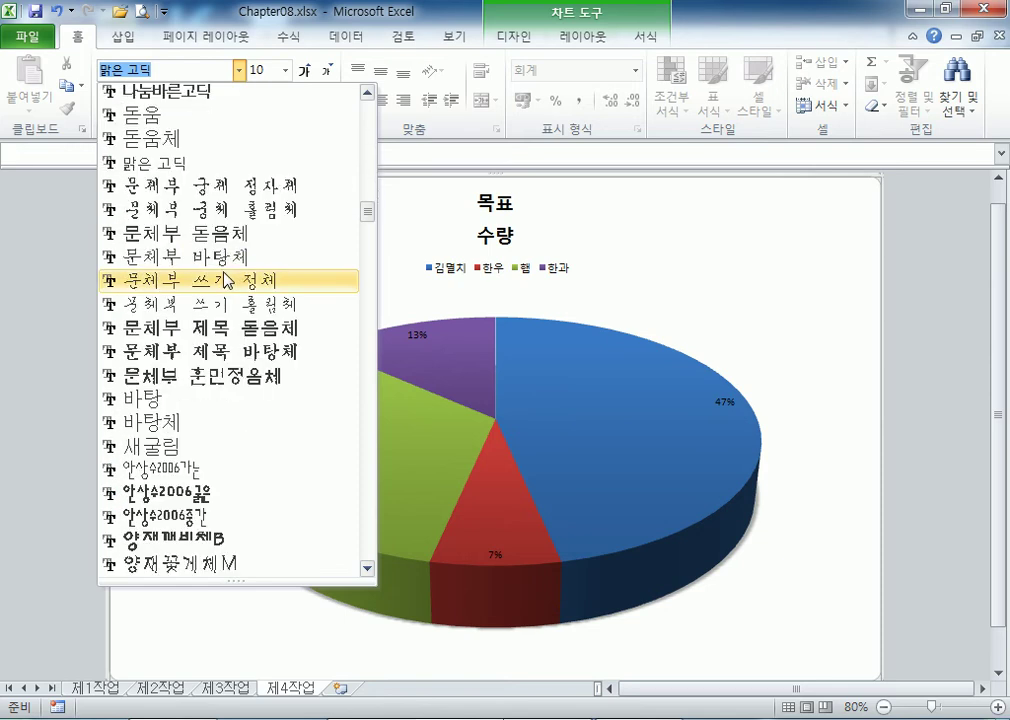
scroll(137, 160, up, 1)
click(140, 114)
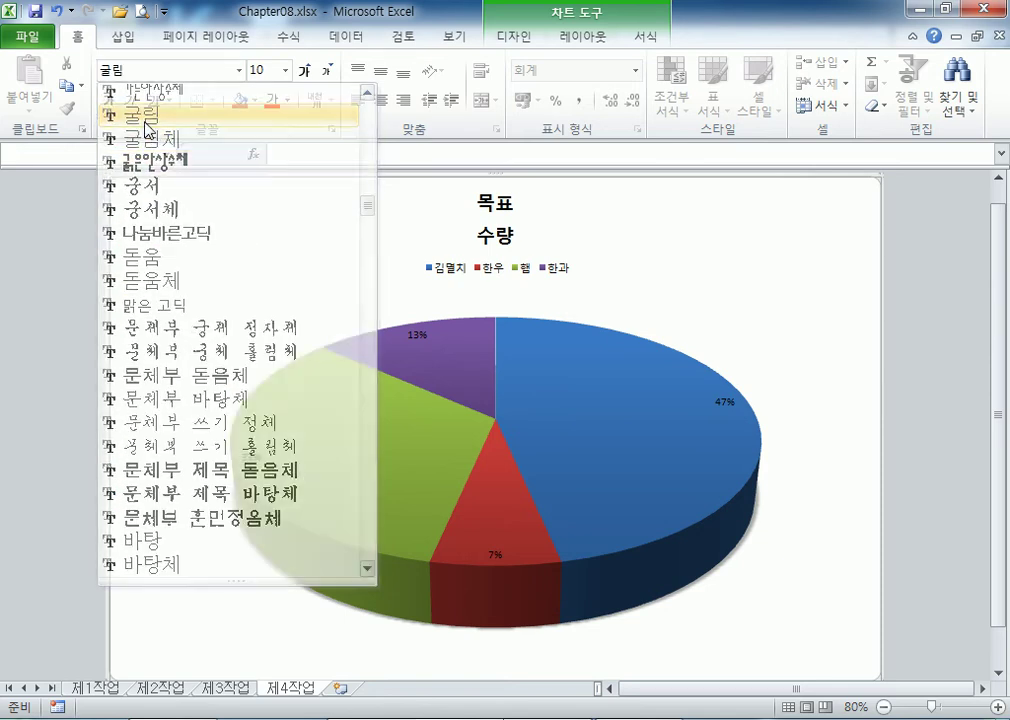
click(305, 72)
click(305, 72)
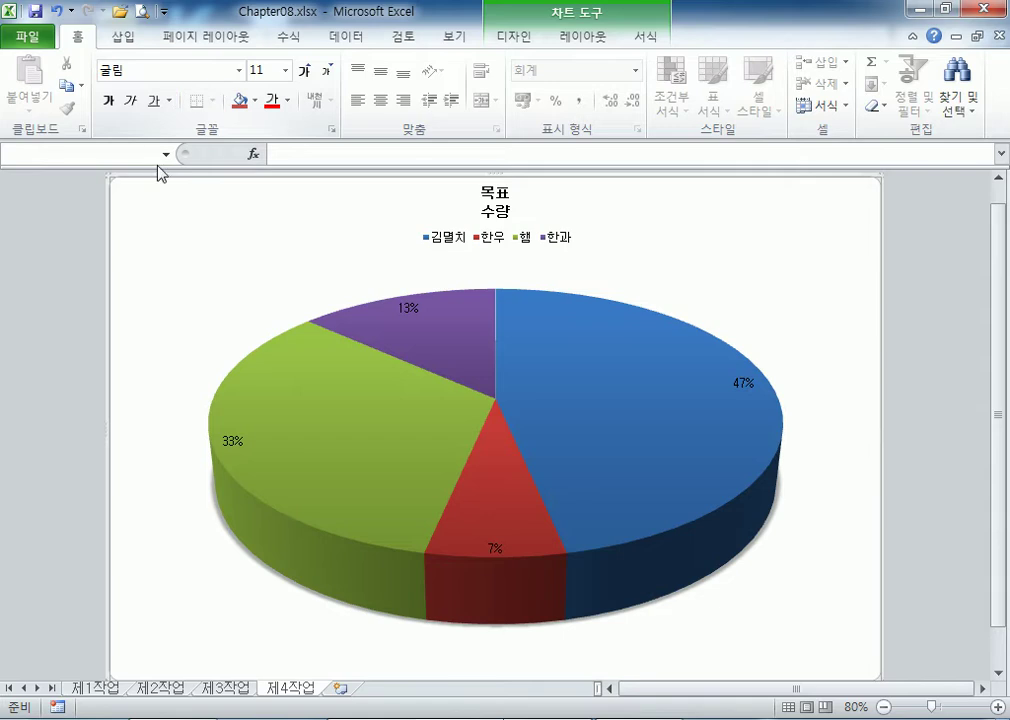
Fill the chart area with the 꽃다발 texture and close the chart area formatting
double_click(137, 232)
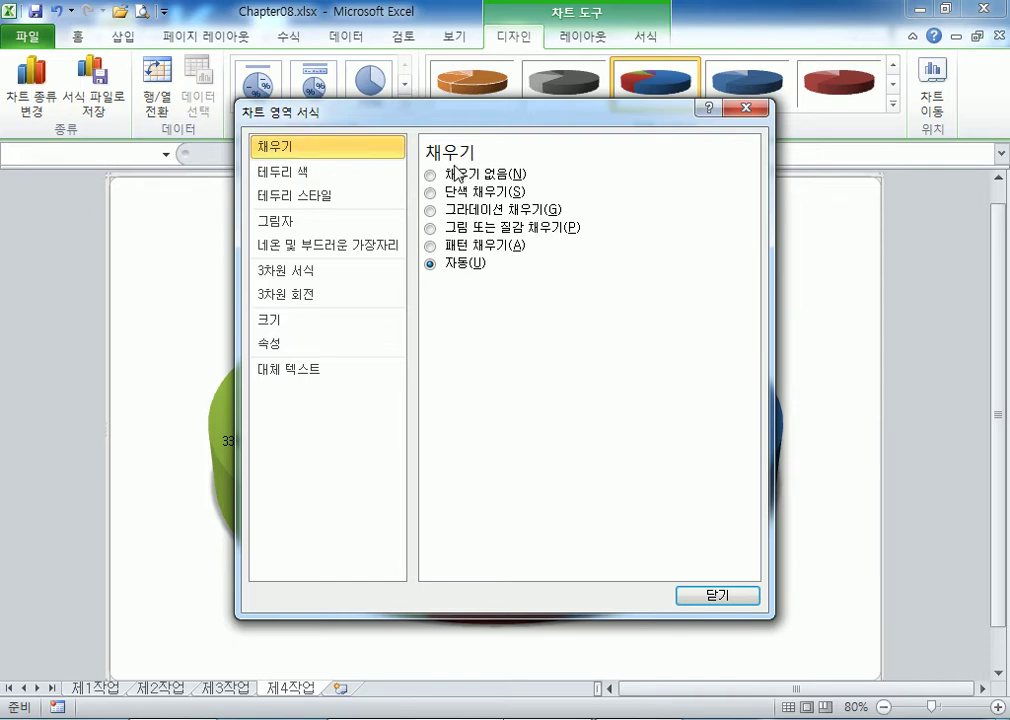
click(431, 228)
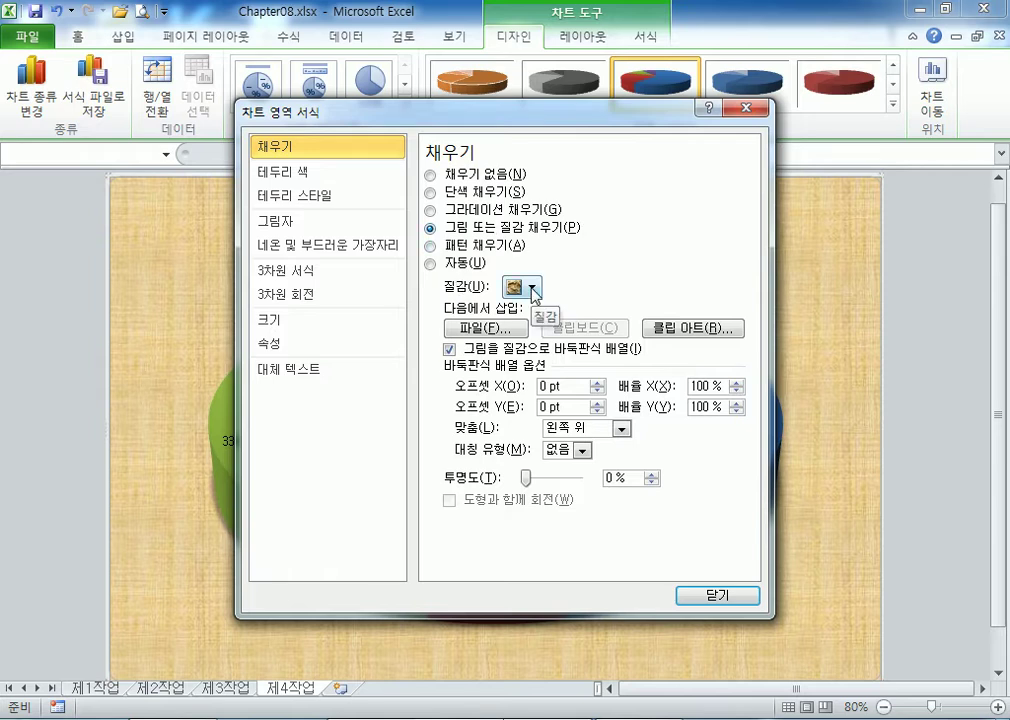
click(533, 288)
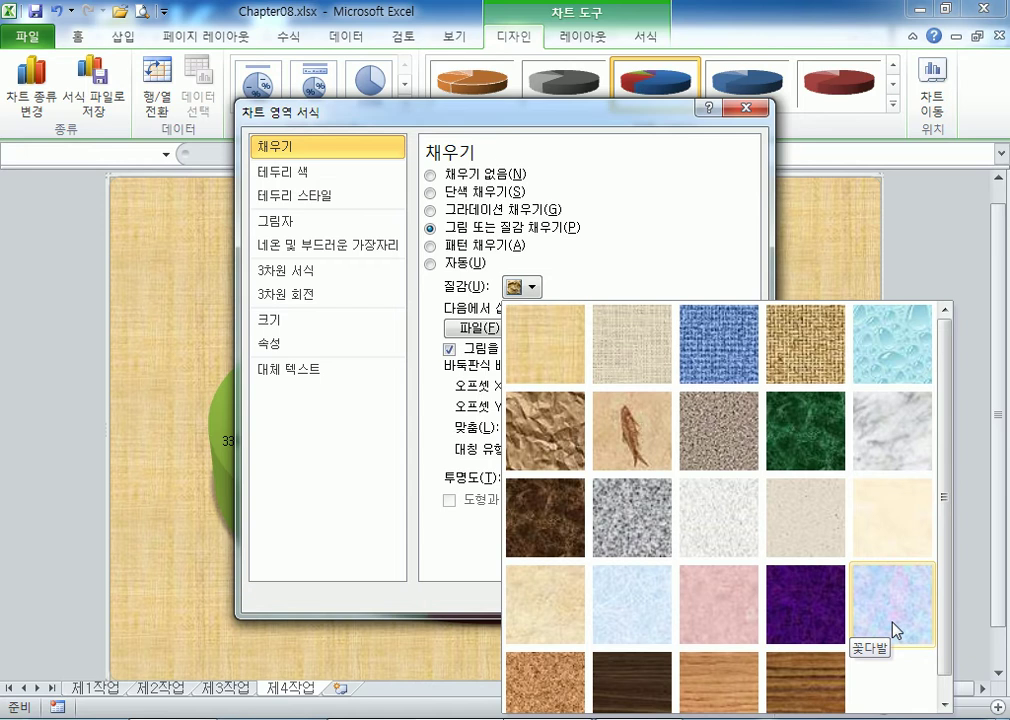
drag(575, 110, 483, 23)
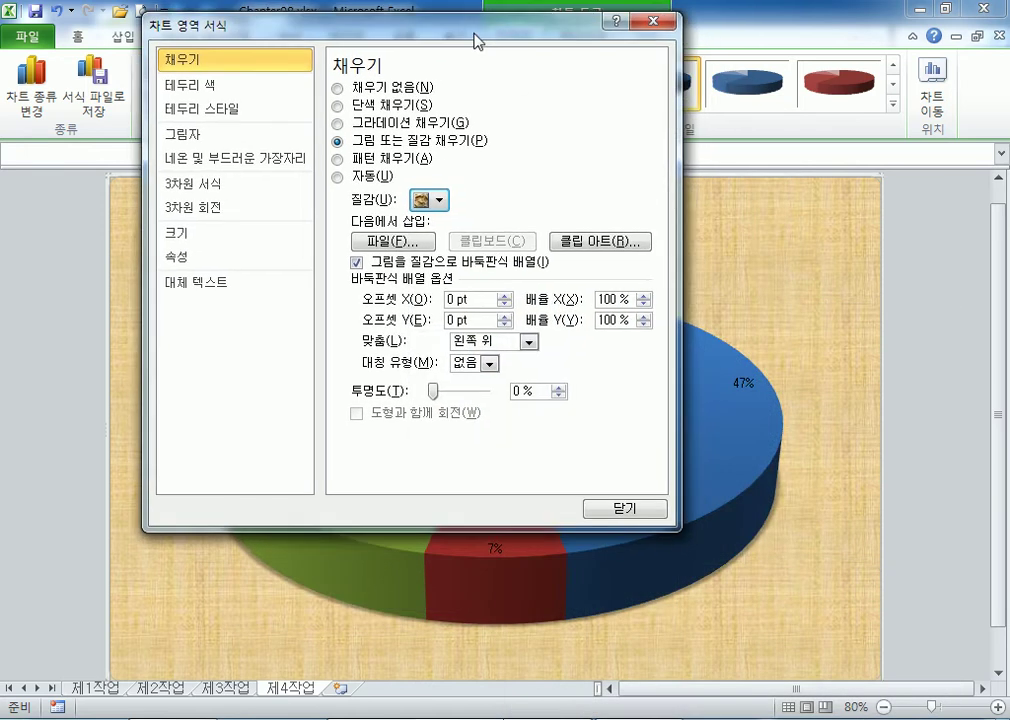
click(442, 202)
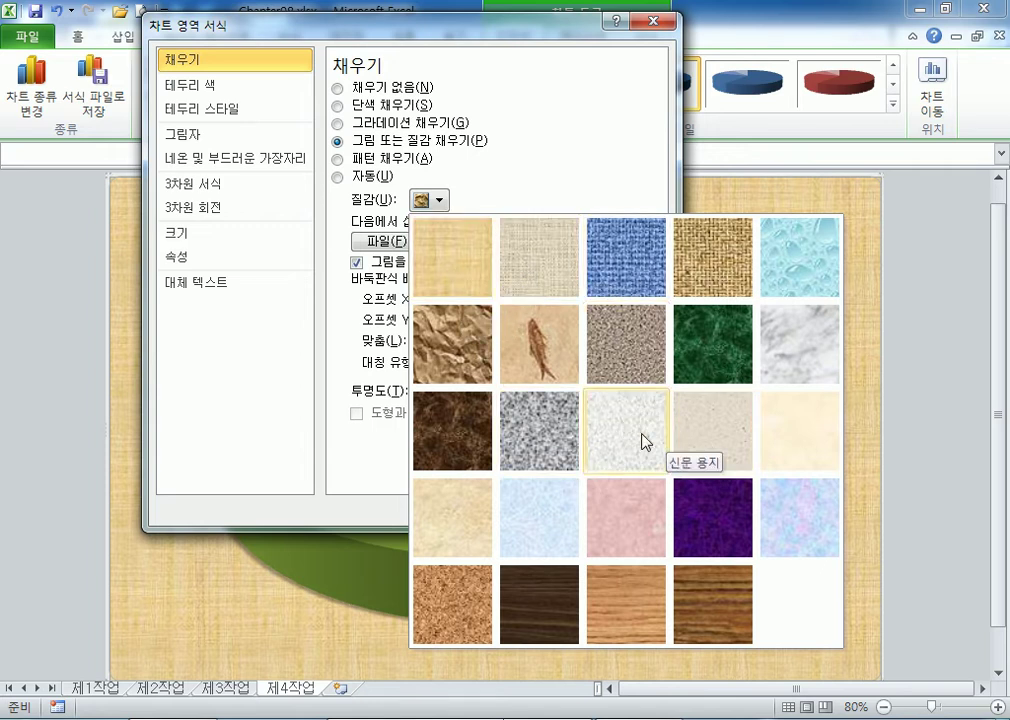
click(791, 512)
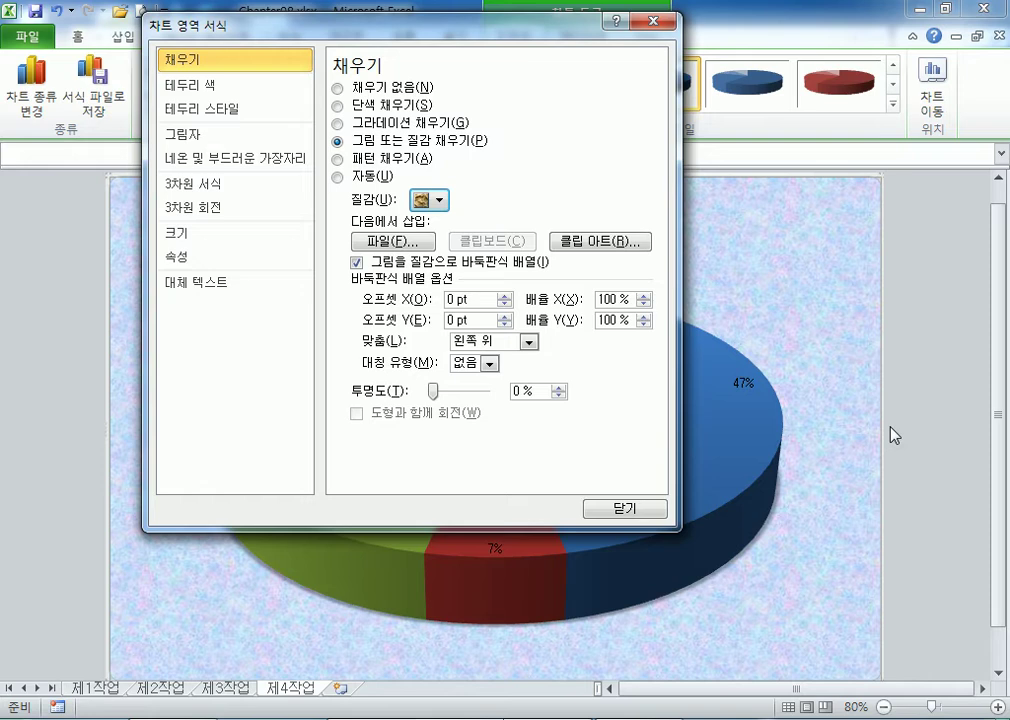
drag(385, 27, 550, 104)
click(818, 98)
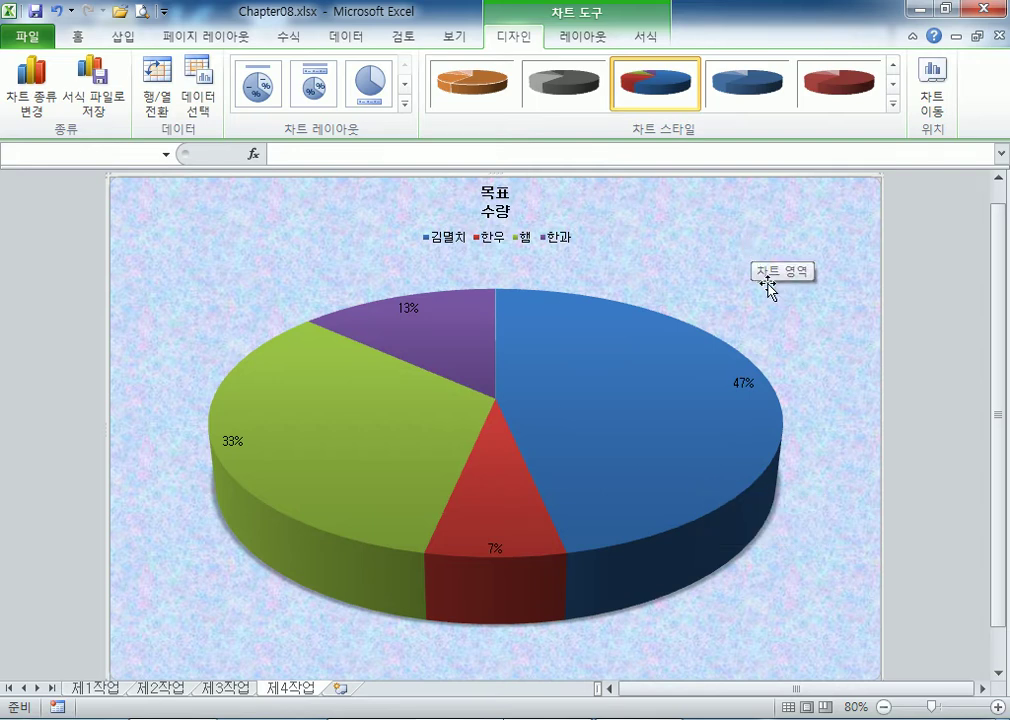
Replace the chart title text with "설 선물 식품 목표수량 현황"
click(494, 205)
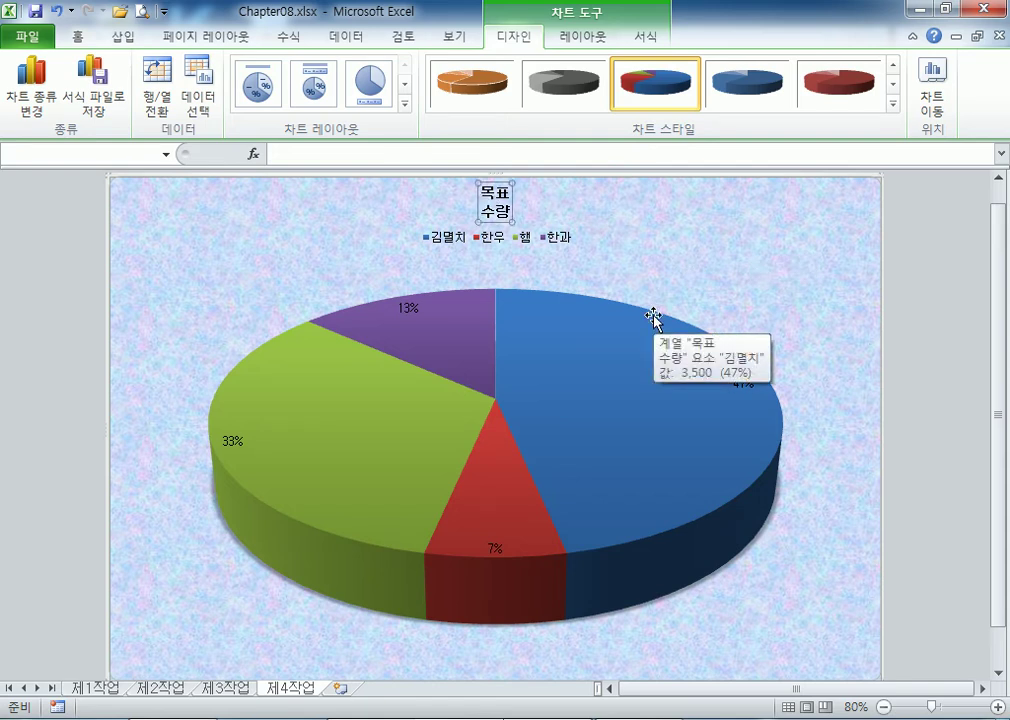
text(설)
text( 연)
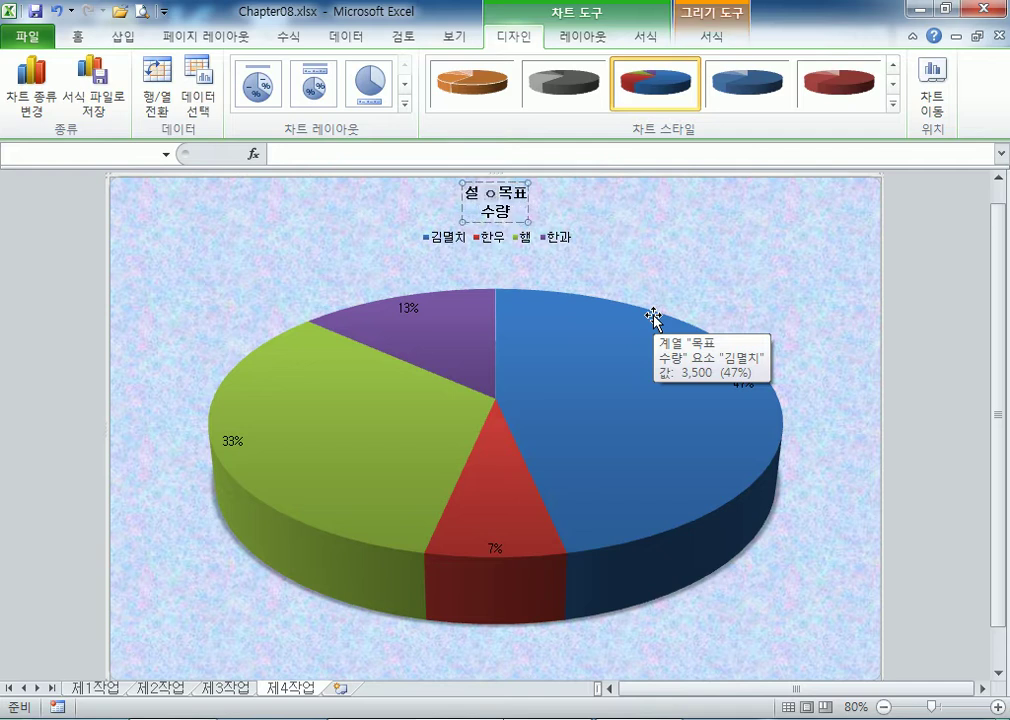
key(BackSpace)
text(선물)
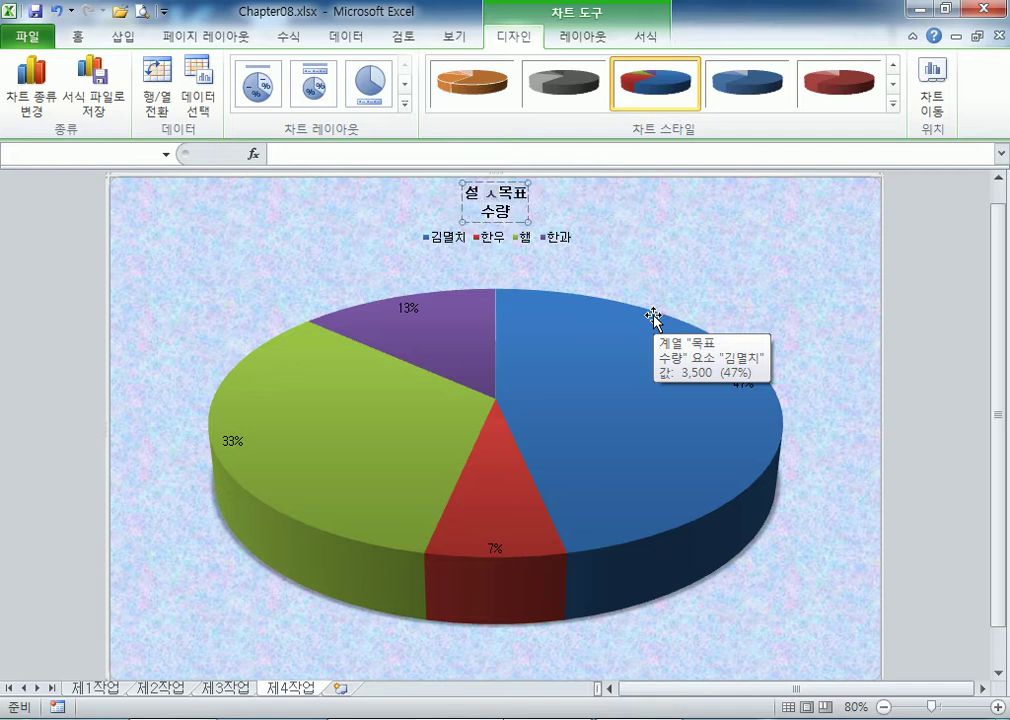
text( 식품 목푯)
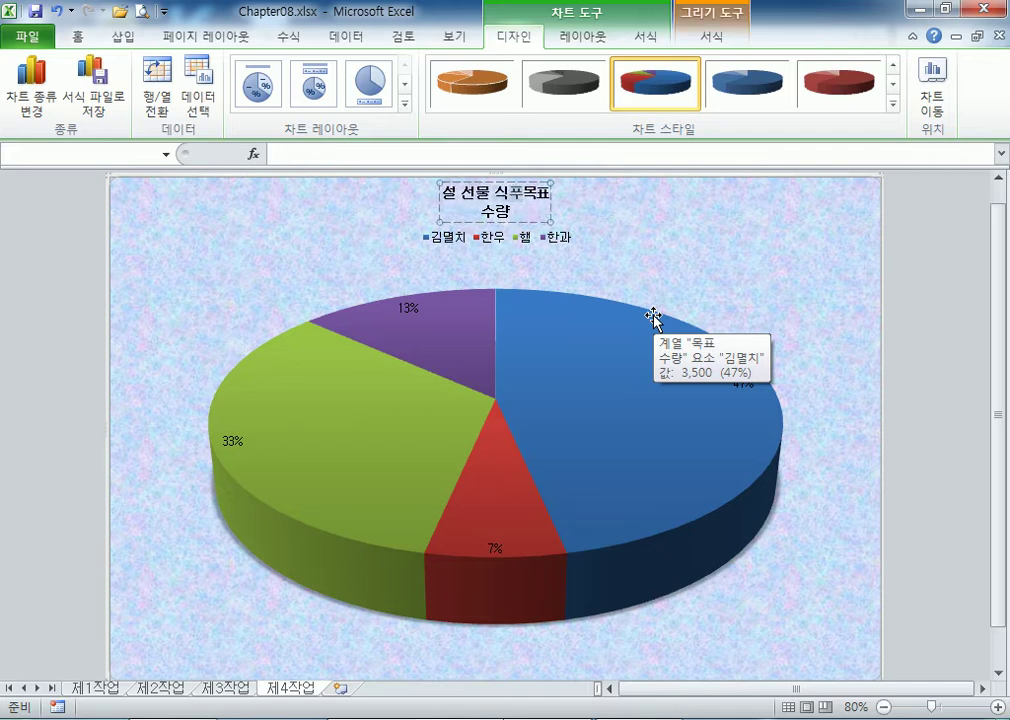
text(수)
text(ㄹ)
text(ㅑㅇ)
text( 현황)
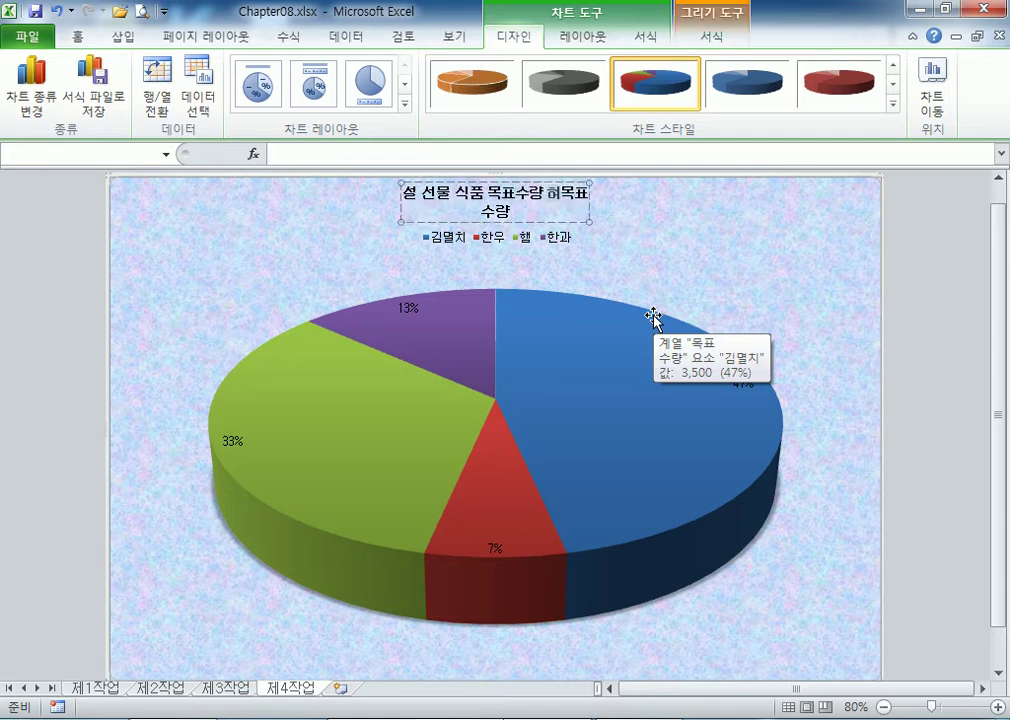
key(Delete)
key(Delete)
key(Delete)
key(Delete)
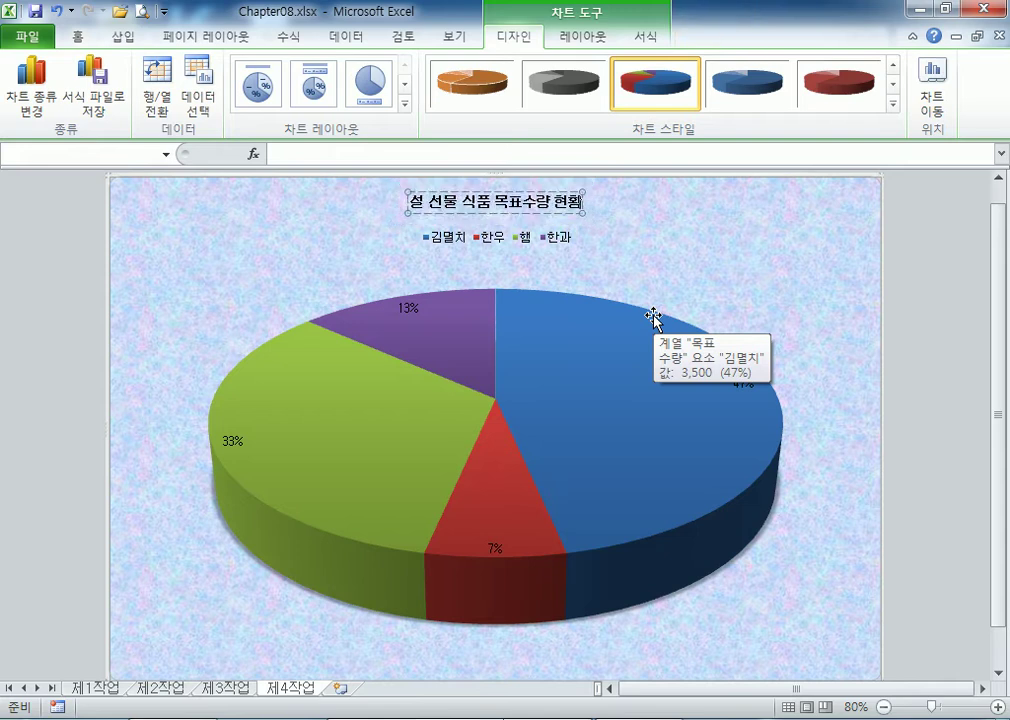
key(Escape)
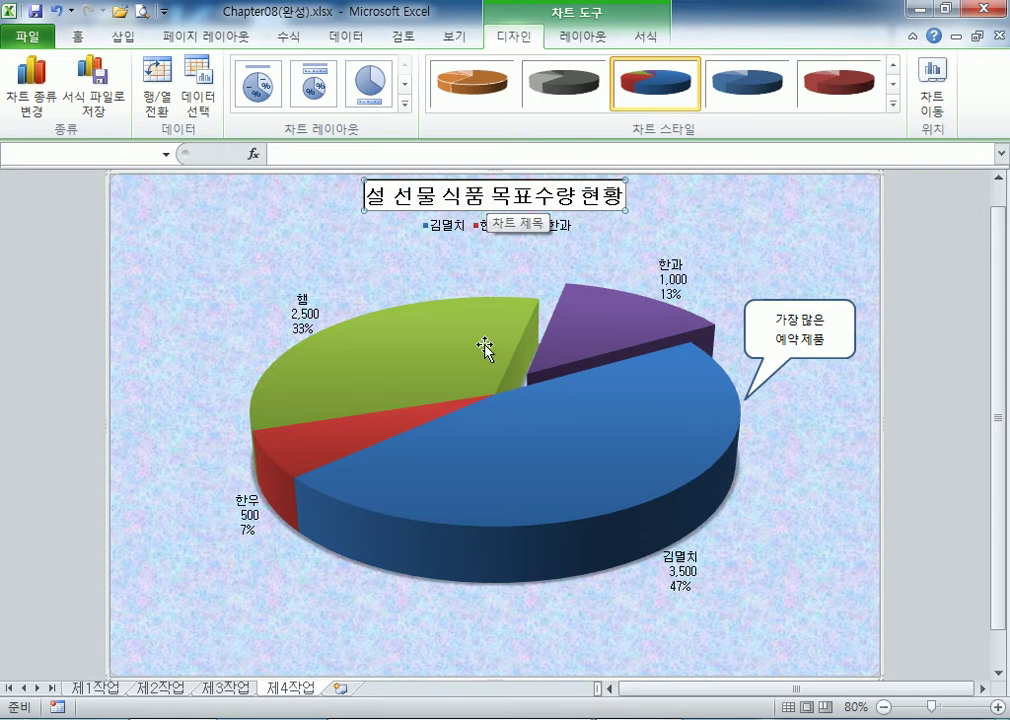
Return to the Chapter08.xlsx workbook and enlarge the chart title's font to size 20
click(497, 719)
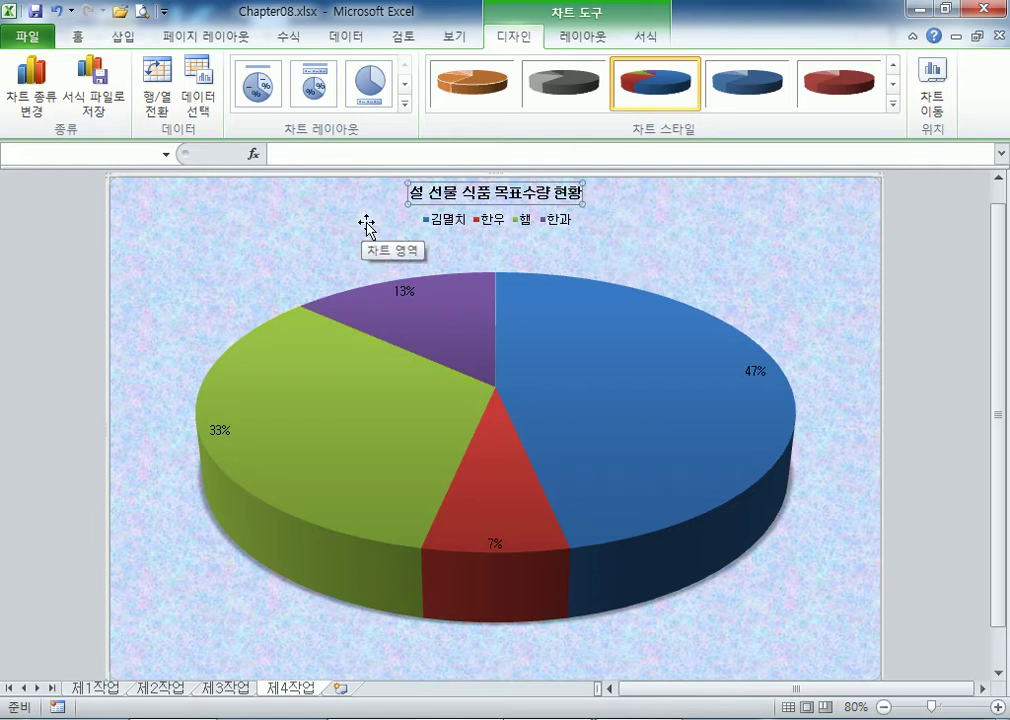
click(78, 37)
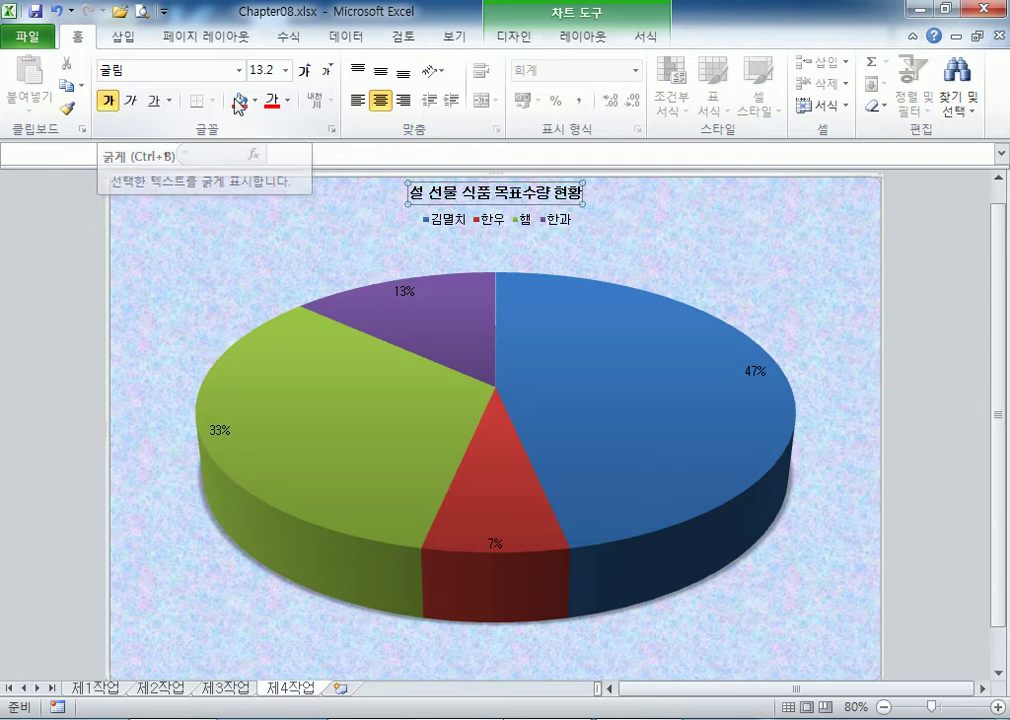
click(305, 70)
click(305, 70)
click(305, 70)
click(305, 70)
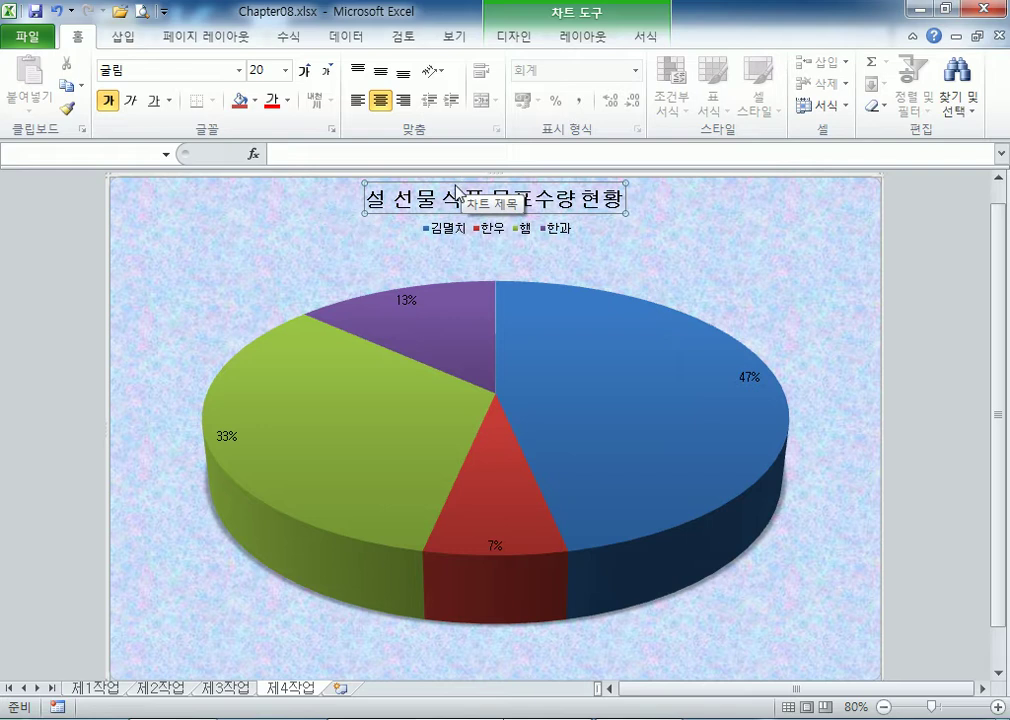
Give the chart title a solid fill in the theme colour 흰색, 배경 1
click(647, 40)
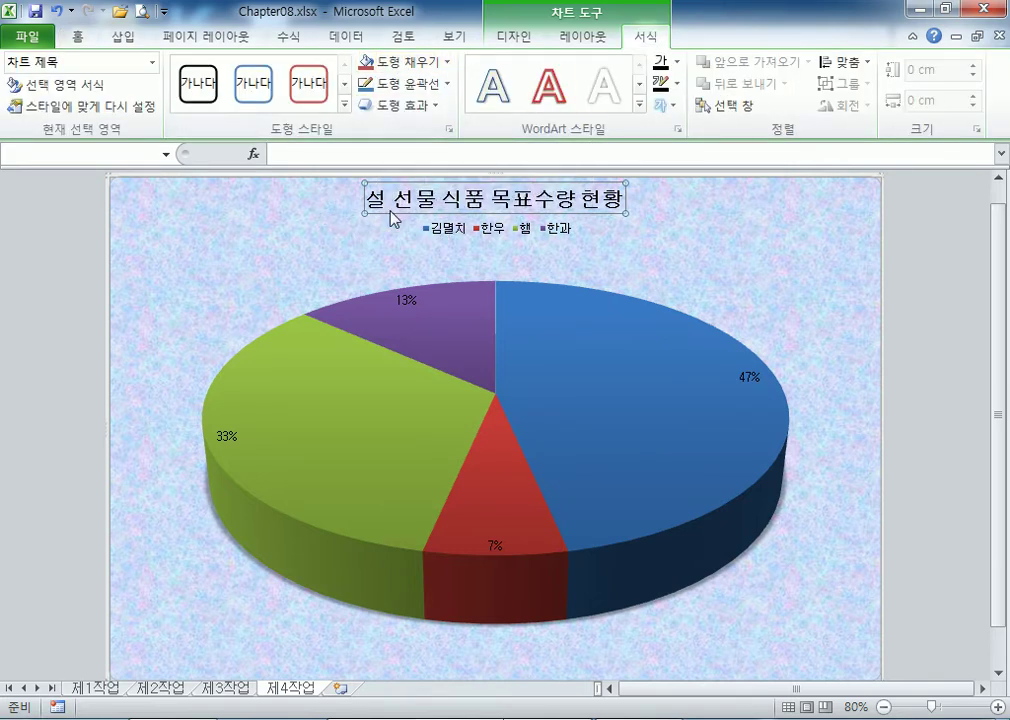
click(334, 200)
click(385, 211)
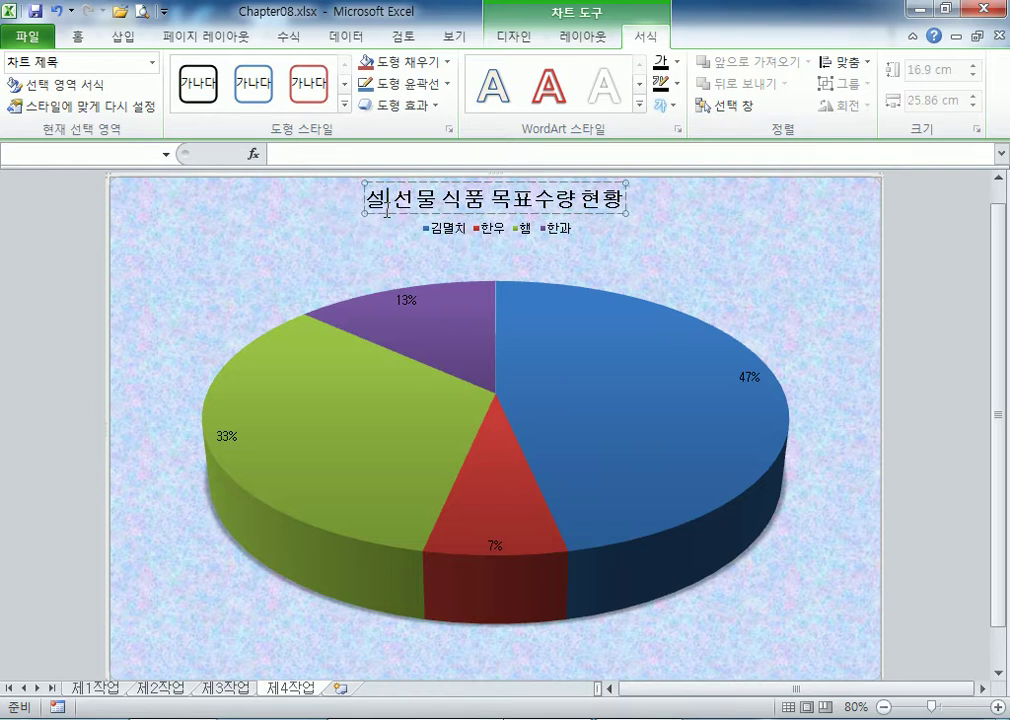
double_click(385, 212)
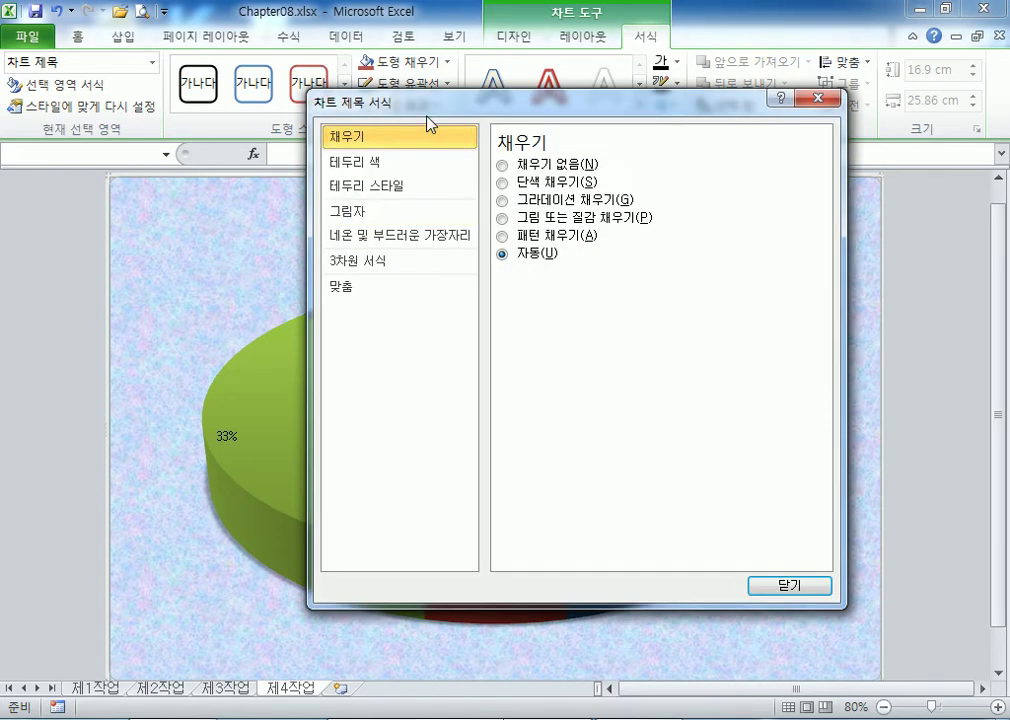
drag(427, 108, 611, 63)
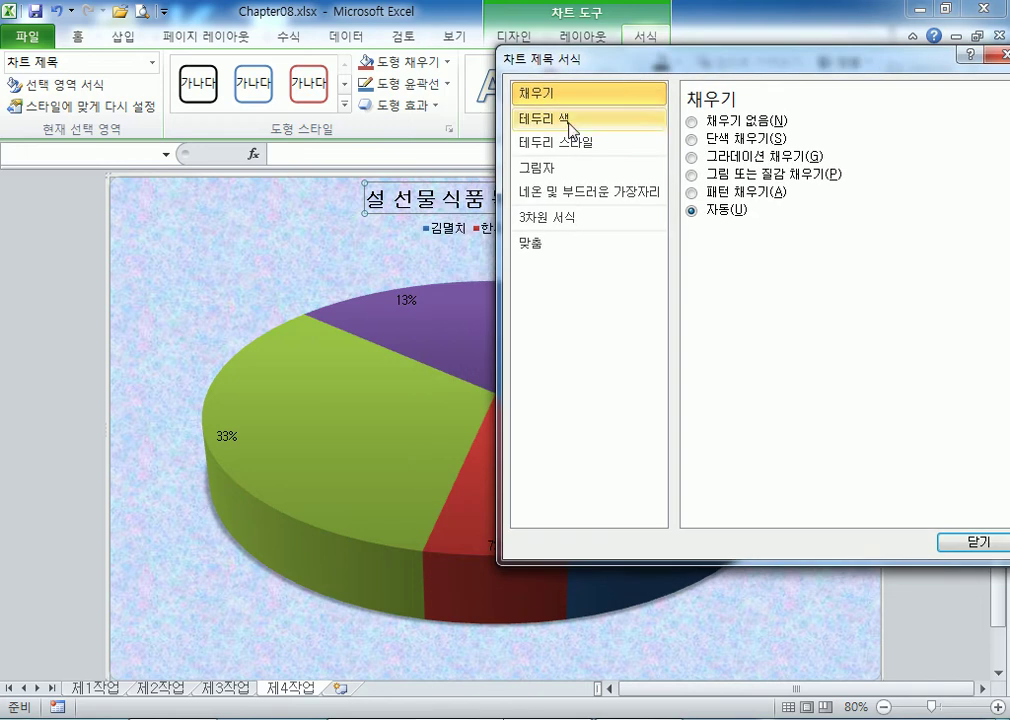
click(694, 141)
click(793, 254)
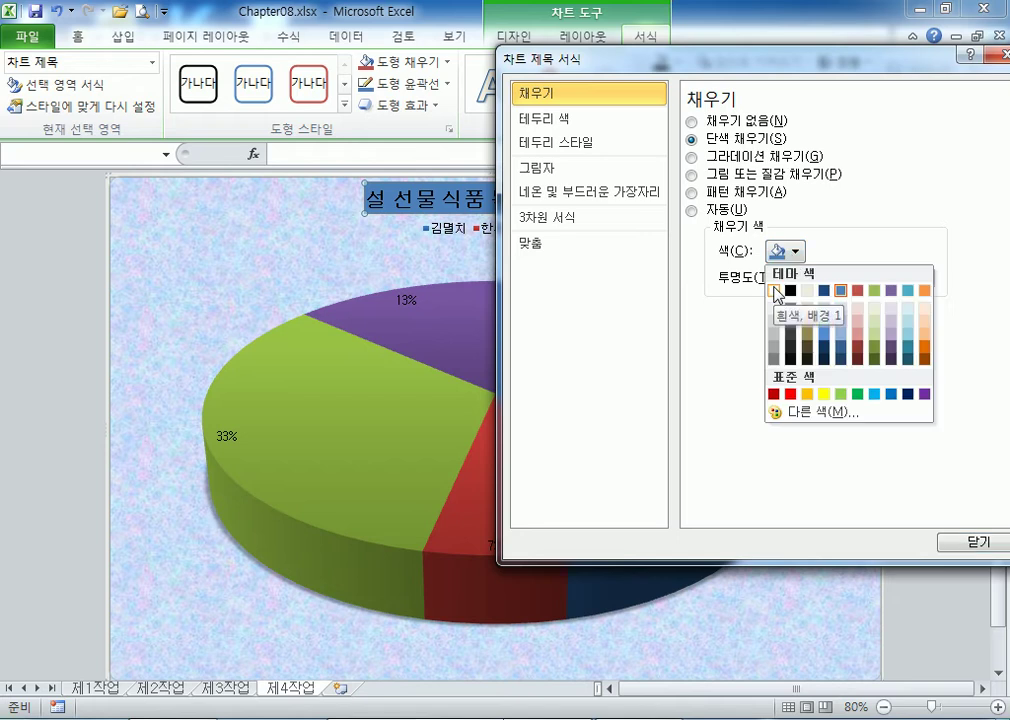
click(776, 291)
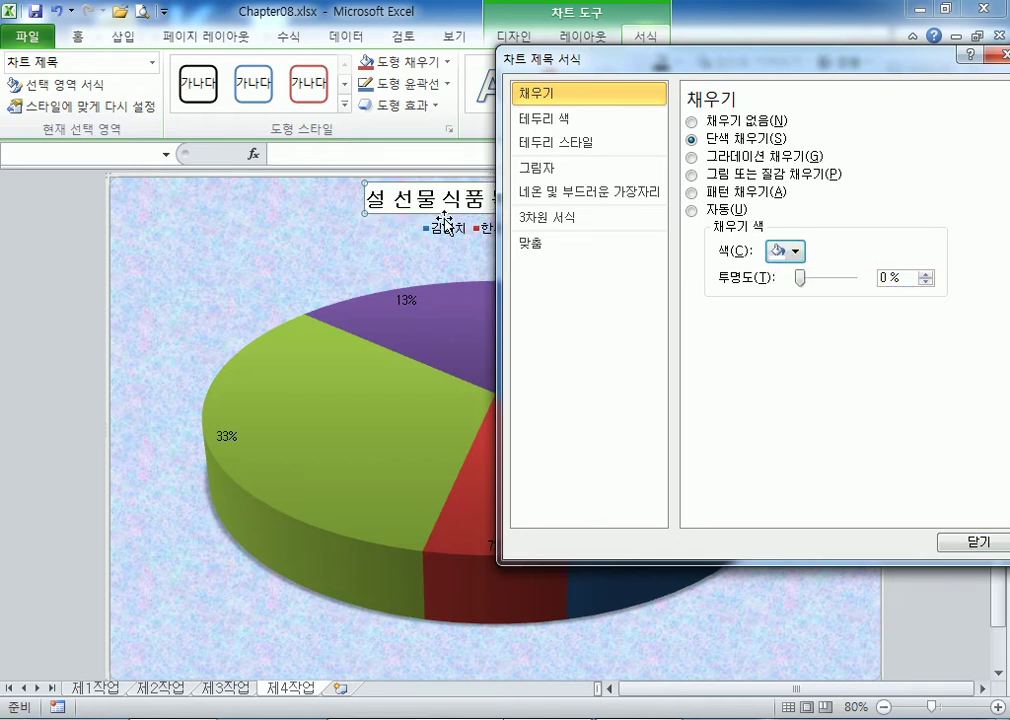
Give the chart title a solid black border line and close the title formatting
click(540, 122)
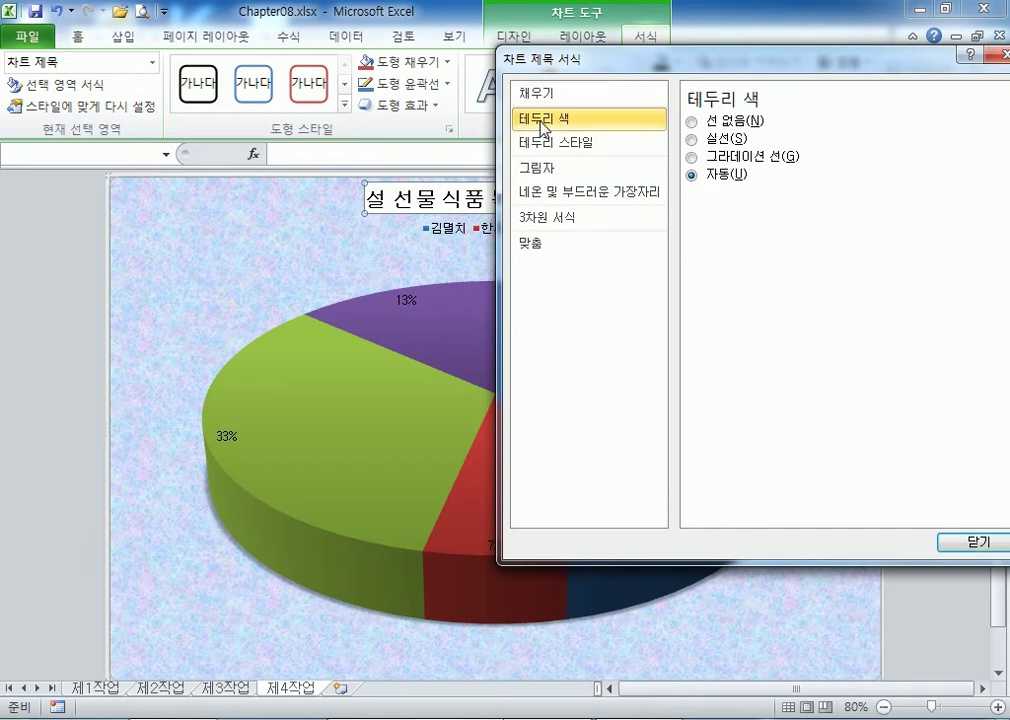
click(360, 248)
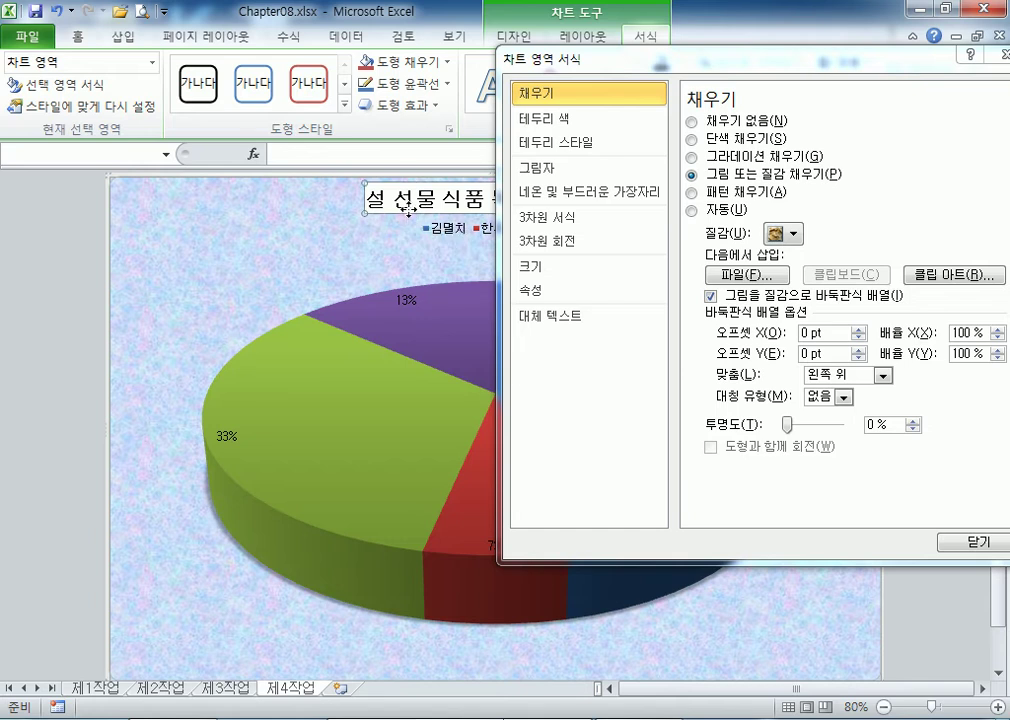
click(420, 205)
click(548, 122)
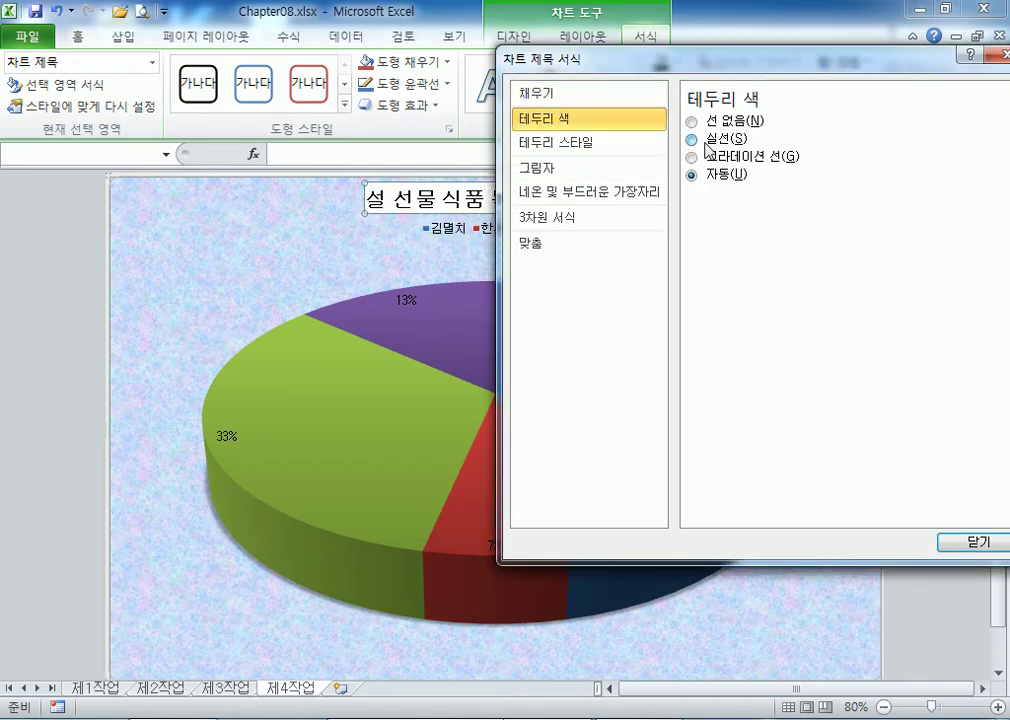
click(706, 143)
click(780, 199)
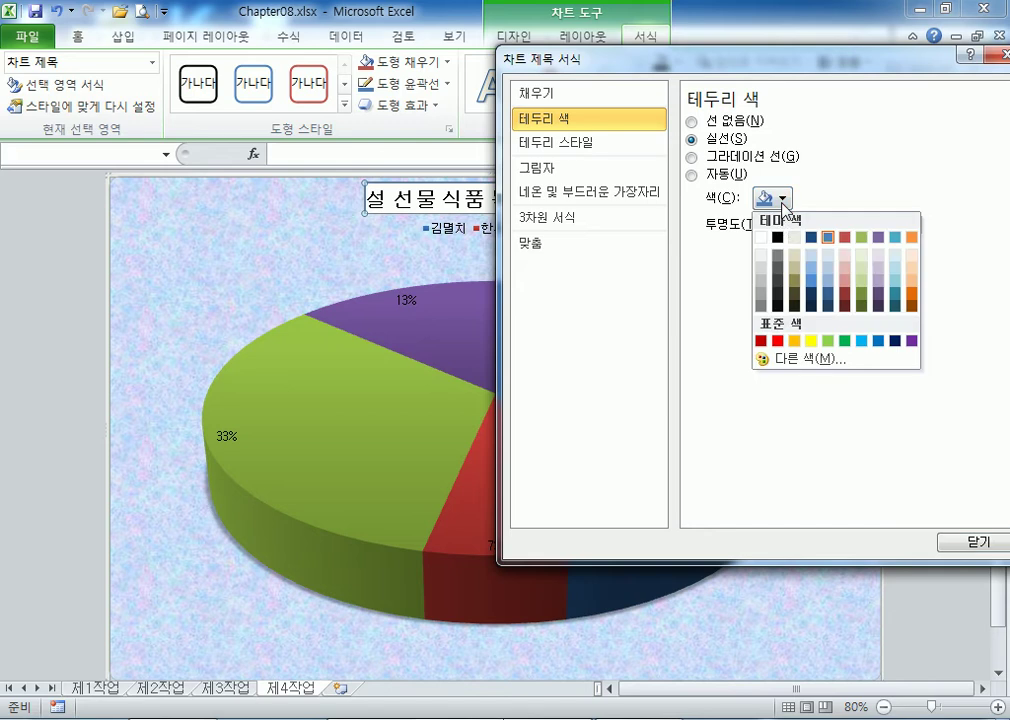
click(777, 240)
click(349, 232)
drag(565, 65, 543, 86)
click(962, 570)
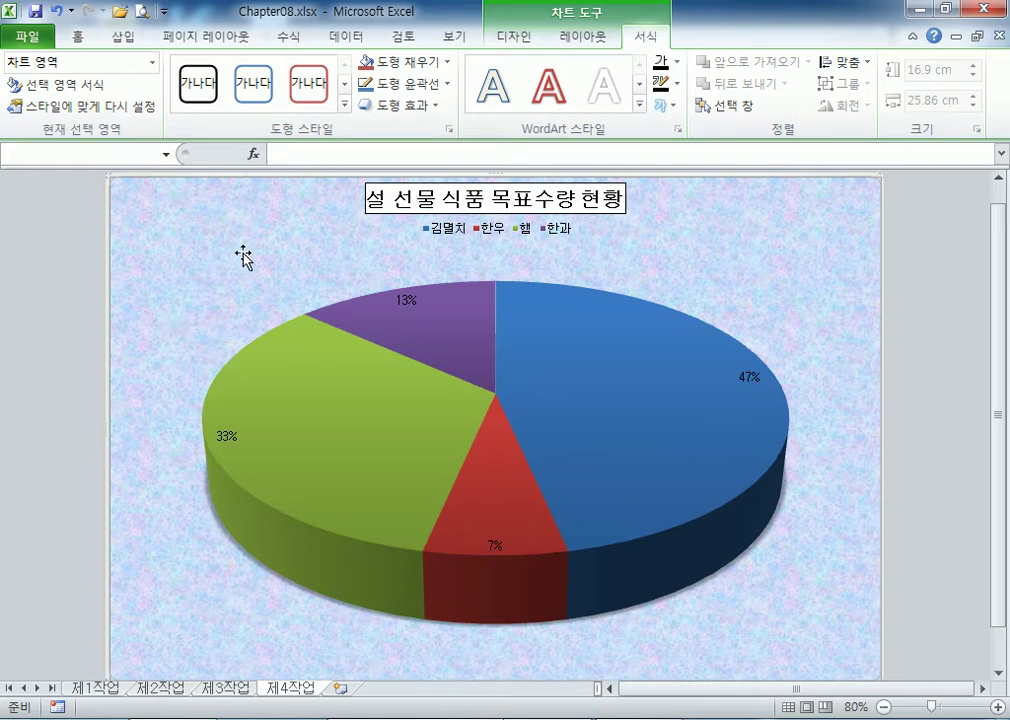
Check the chart title's font settings and its fill and border colour options
click(384, 192)
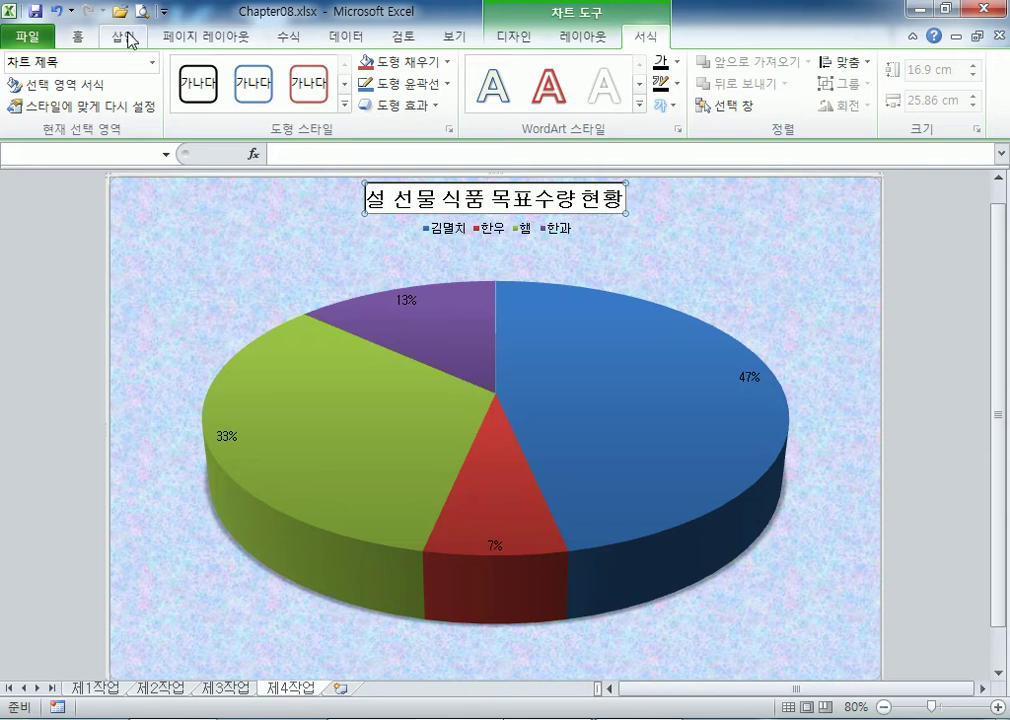
click(77, 32)
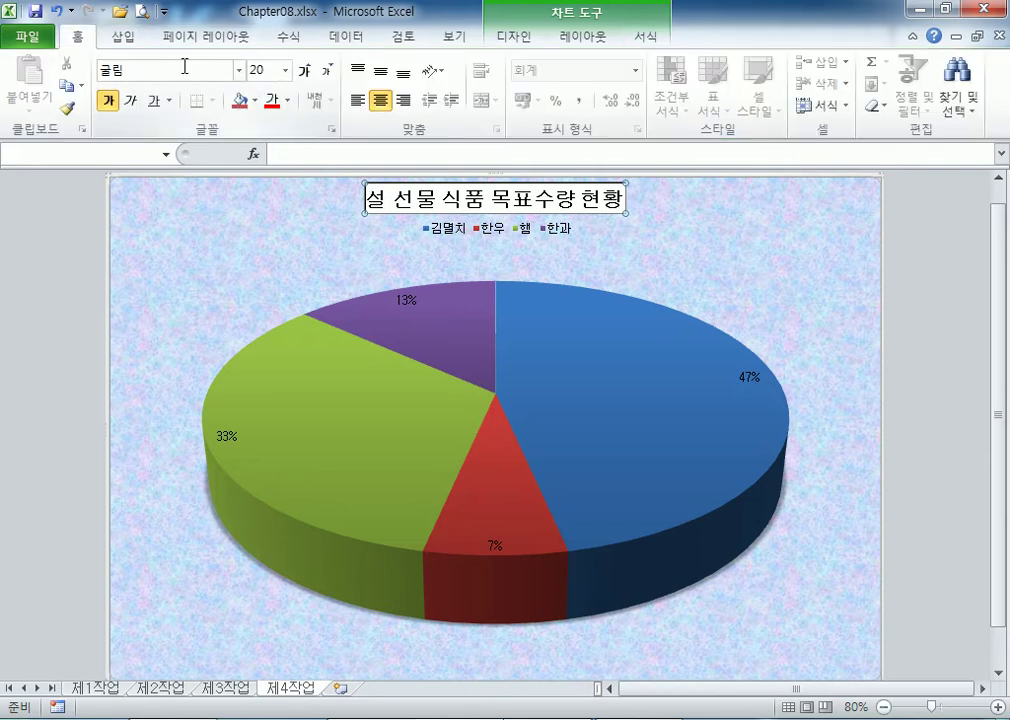
double_click(418, 218)
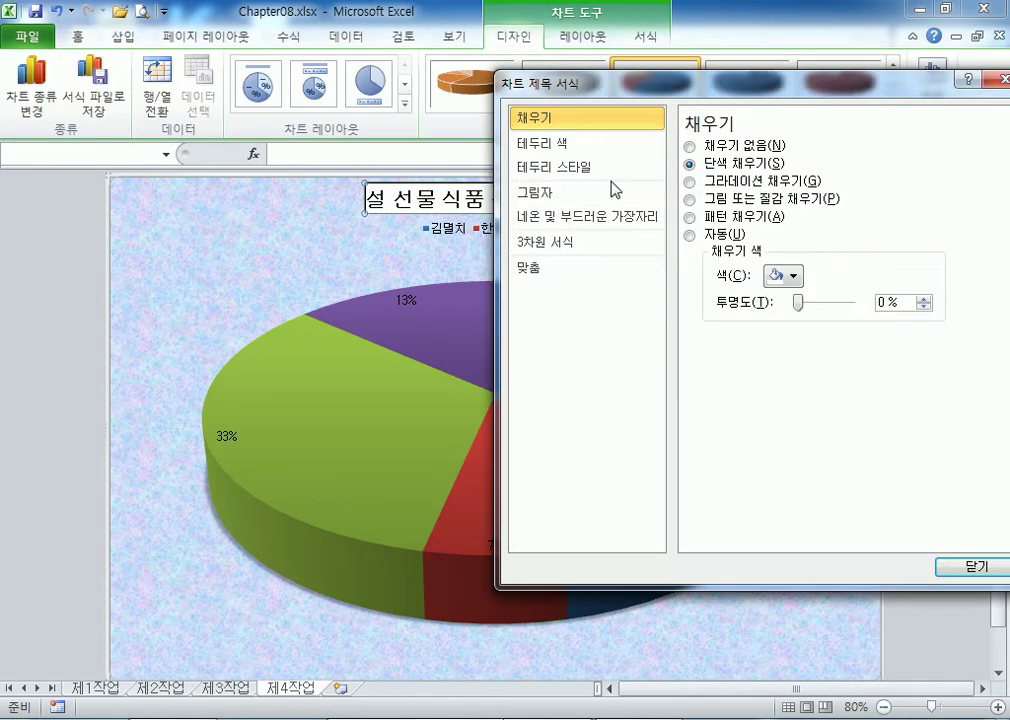
click(556, 145)
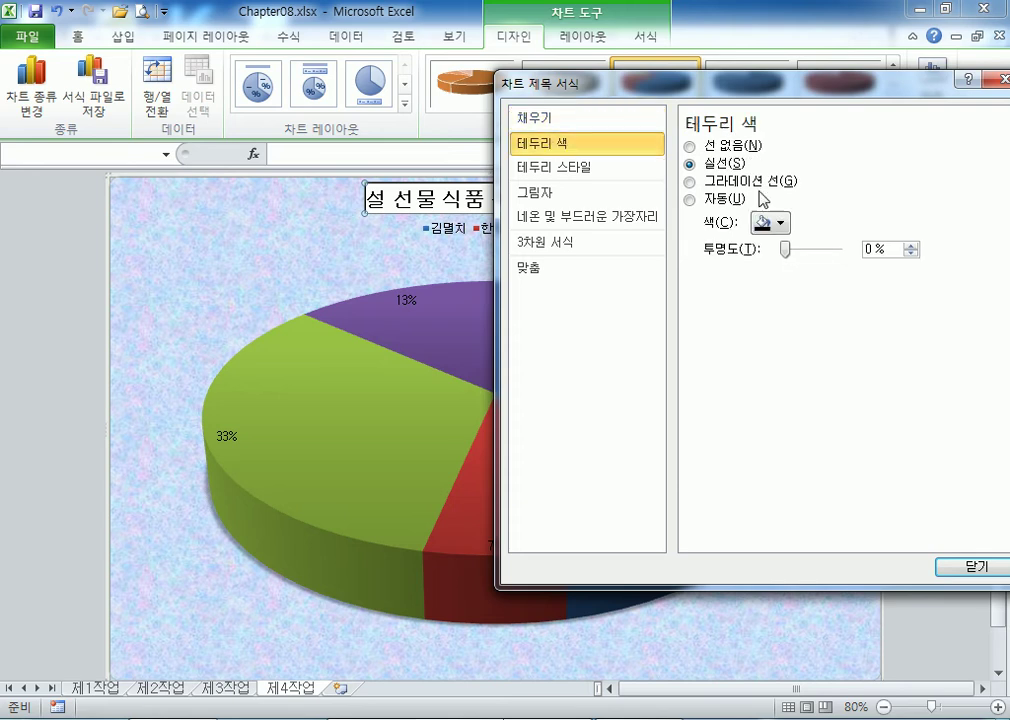
click(1003, 79)
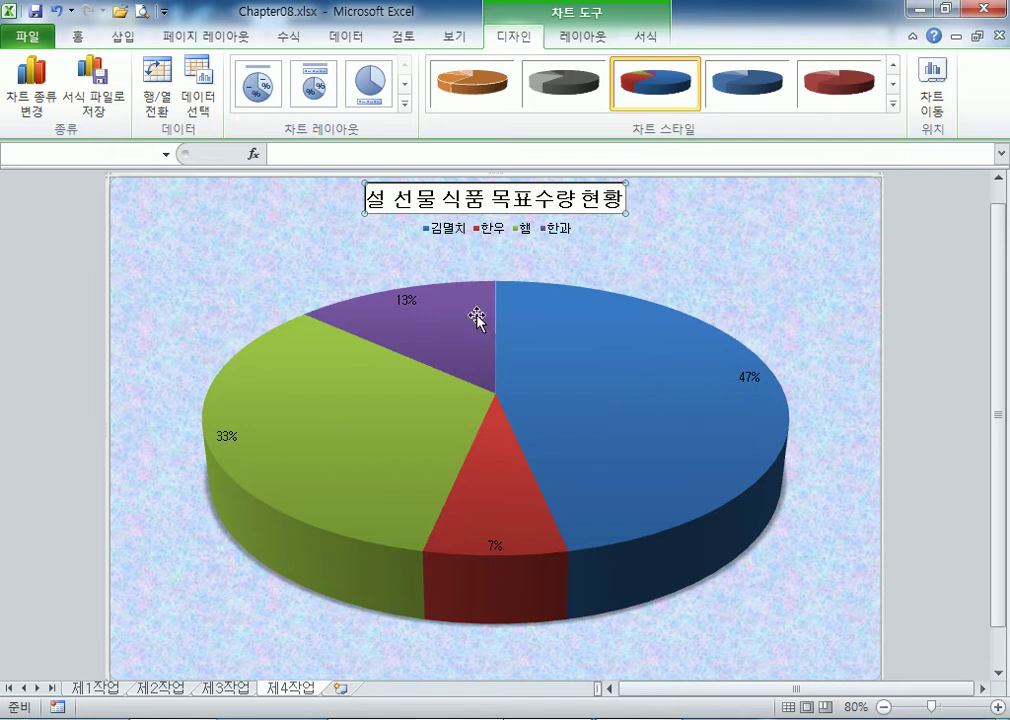
Rotate the pie by setting the series' first slice angle to 60 degrees
double_click(559, 303)
drag(647, 88, 477, 28)
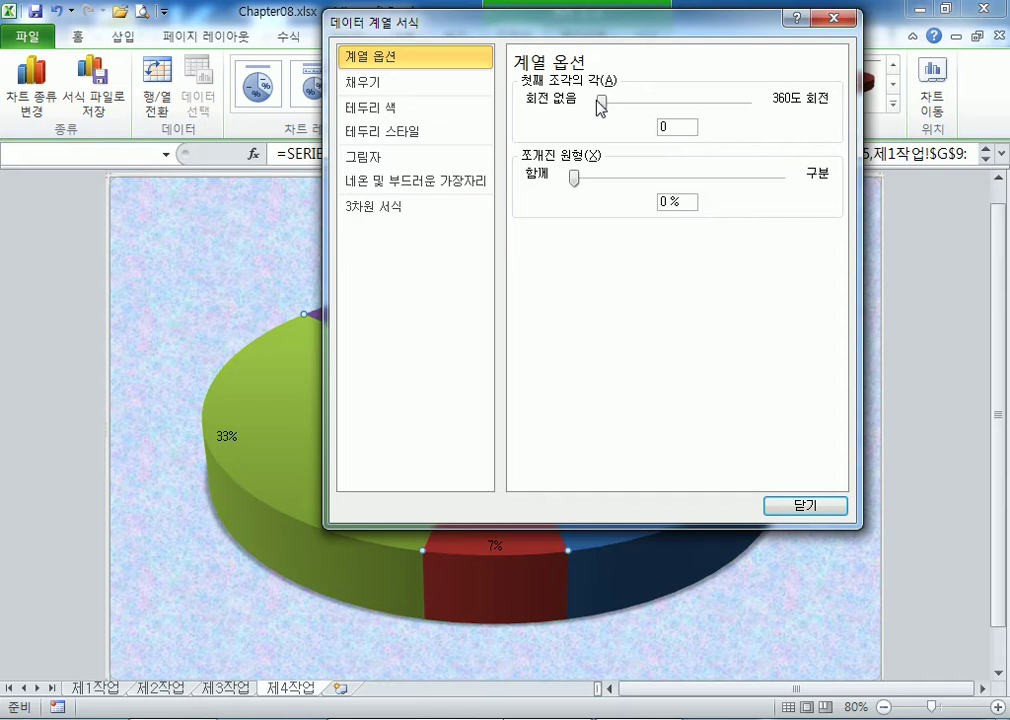
drag(600, 104, 622, 112)
drag(687, 128, 636, 132)
text(60)
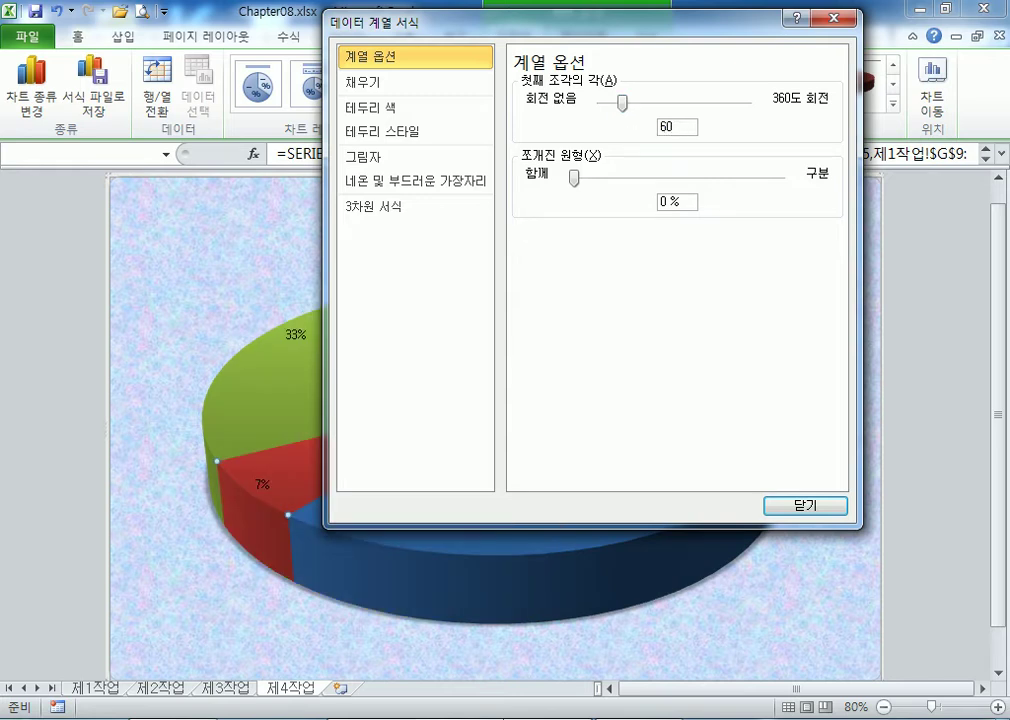
click(782, 511)
Compare the pie with the finished chart in Chapter08(완성).xlsx and return to Chapter08.xlsx
mouse_move(436, 606)
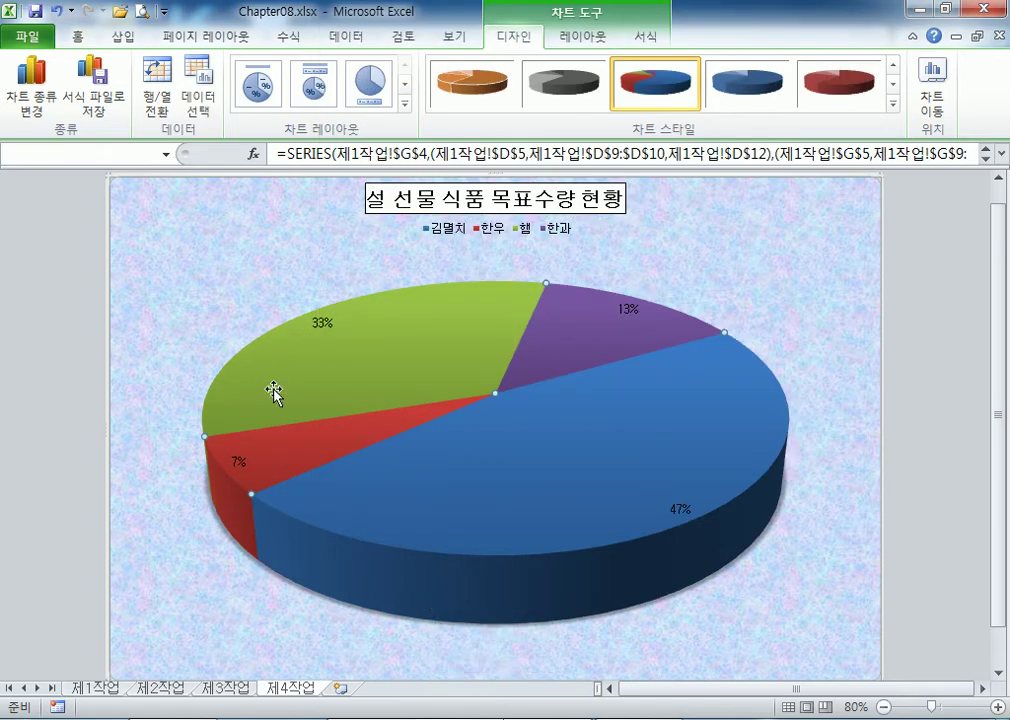
click(620, 718)
click(620, 716)
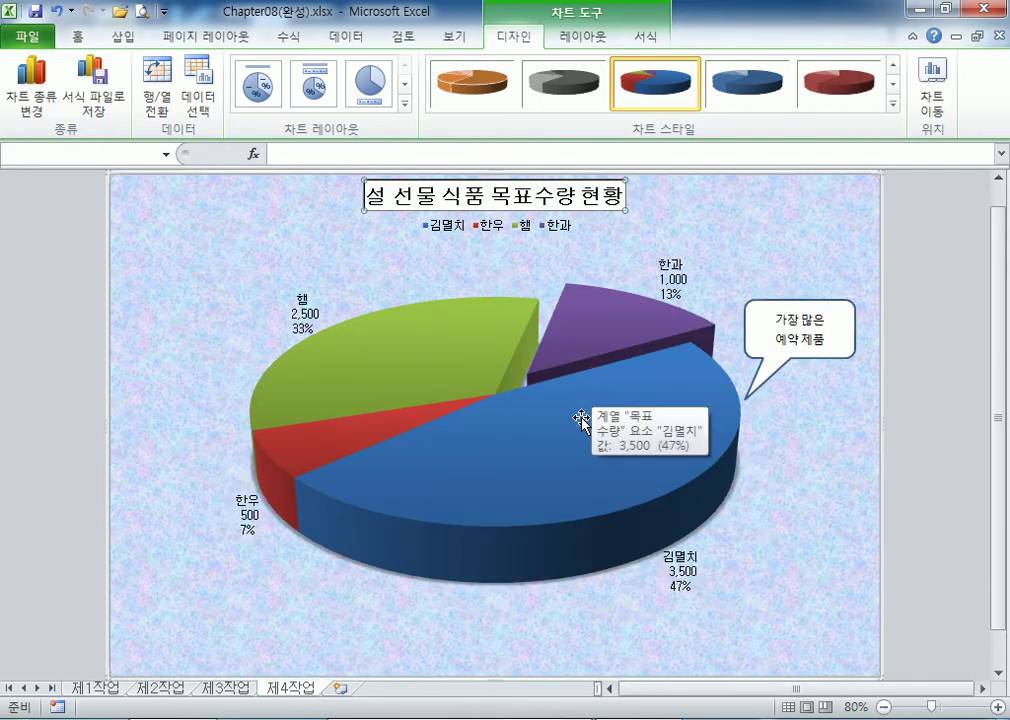
mouse_move(458, 717)
click(480, 642)
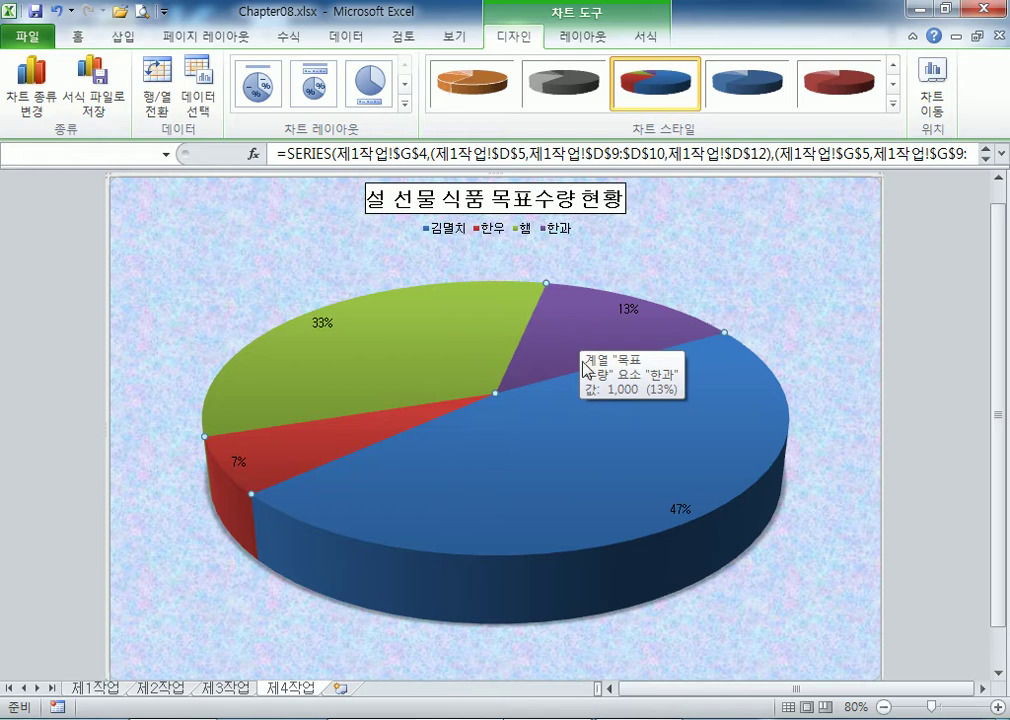
Try pulling the pie slices apart and bring them back together into a whole pie
mouse_move(582, 326)
mouse_move(745, 466)
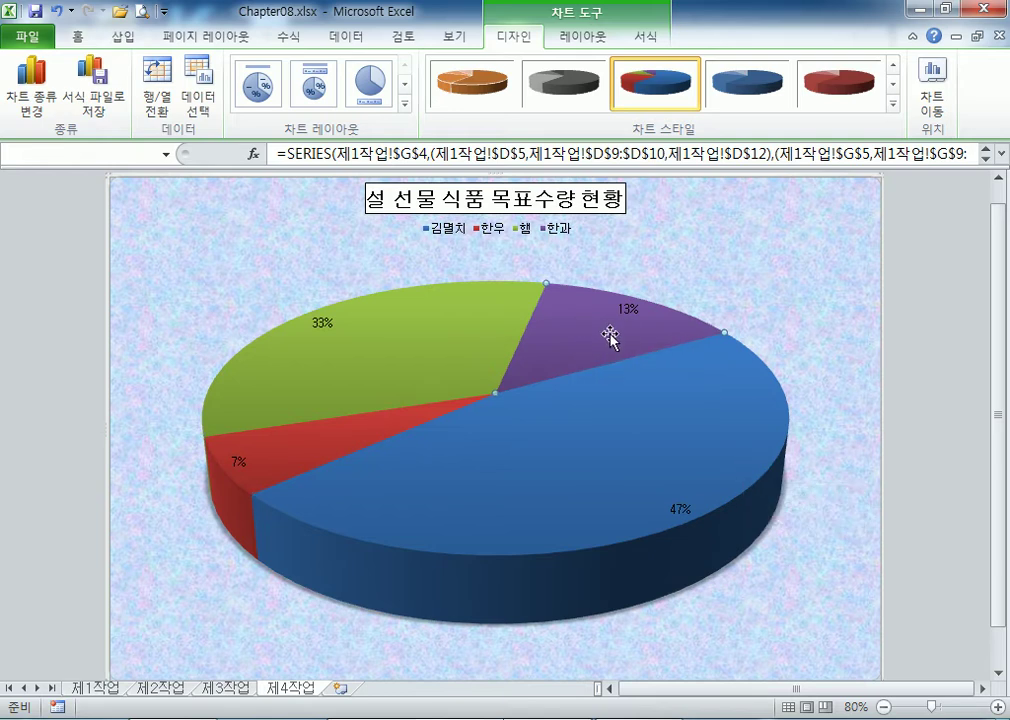
mouse_move(705, 382)
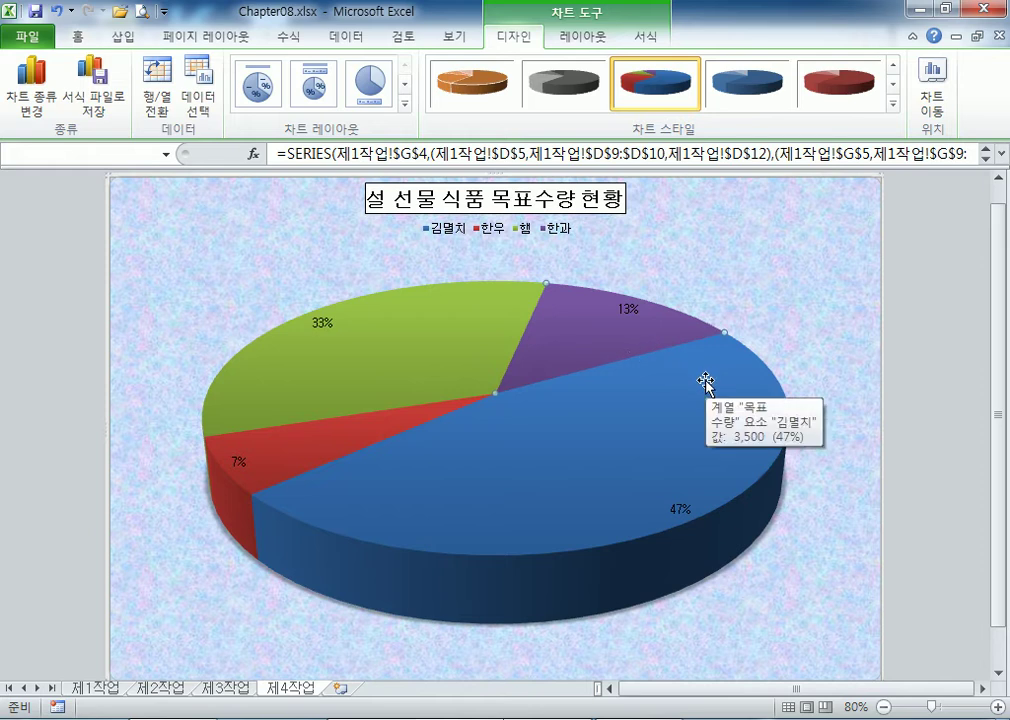
click(706, 313)
click(550, 352)
click(572, 352)
drag(572, 352, 631, 313)
drag(538, 362, 596, 329)
click(566, 348)
drag(596, 329, 523, 369)
drag(593, 327, 527, 404)
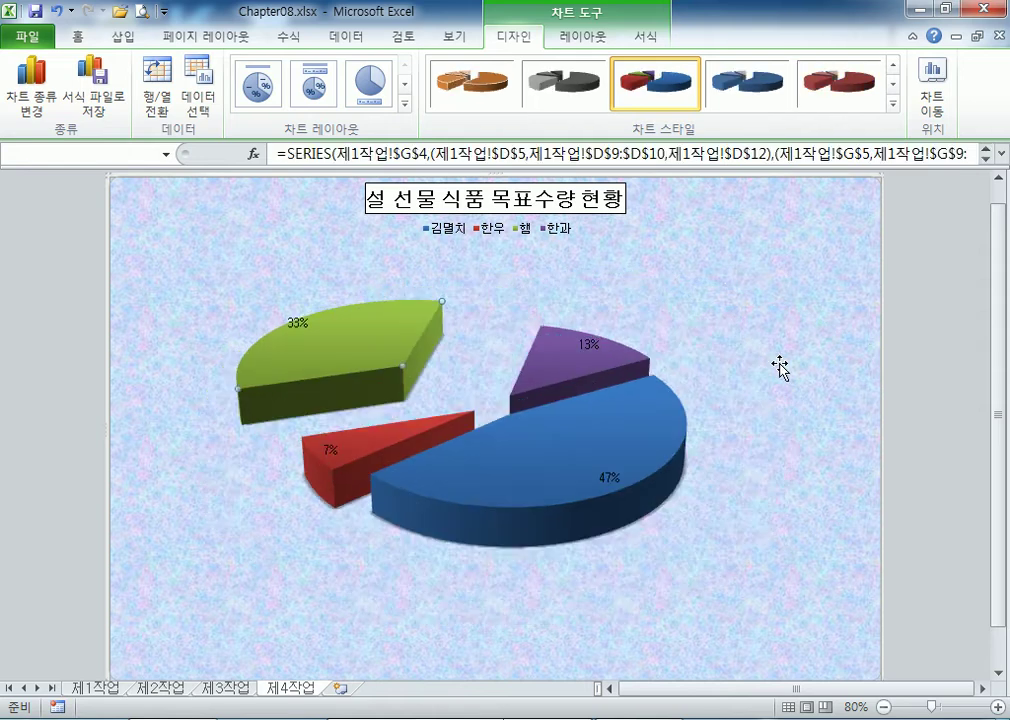
drag(543, 476, 493, 420)
click(779, 405)
drag(593, 361, 533, 394)
click(838, 352)
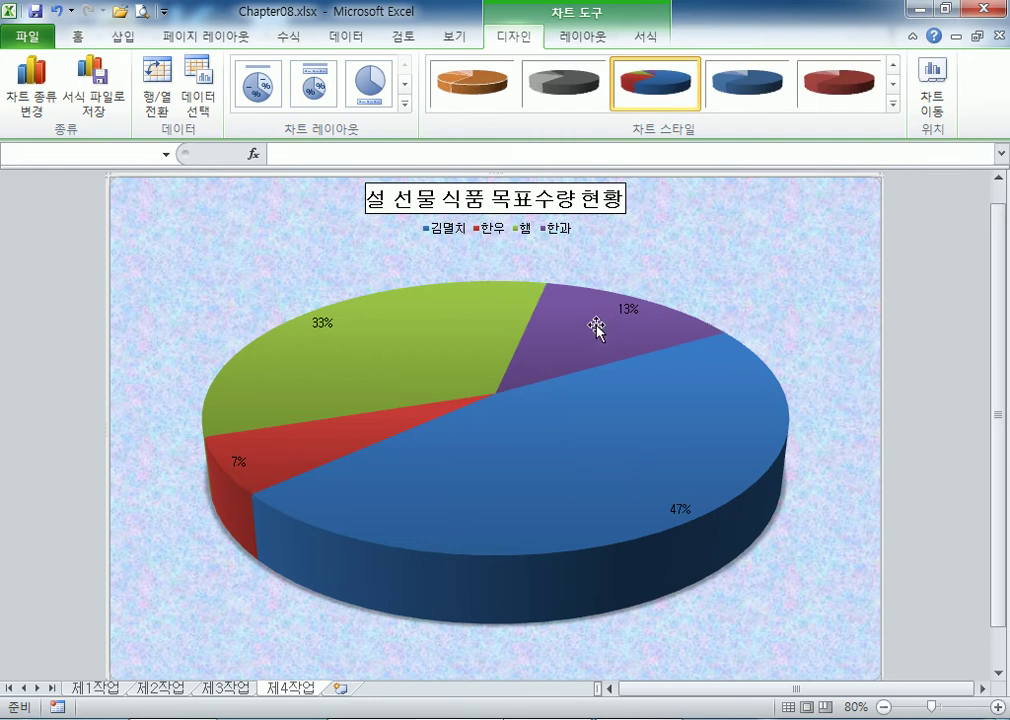
Separate only the 한과 slice slightly outward from the rest of the pie
click(578, 343)
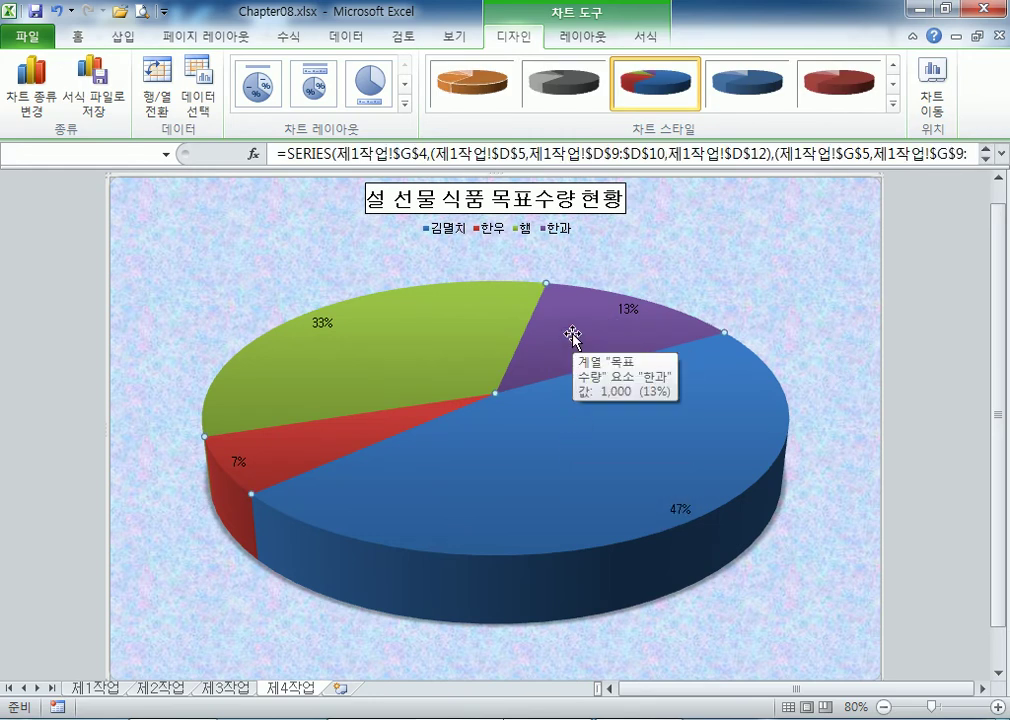
mouse_move(567, 342)
mouse_down()
mouse_move(588, 320)
mouse_move(582, 331)
mouse_up()
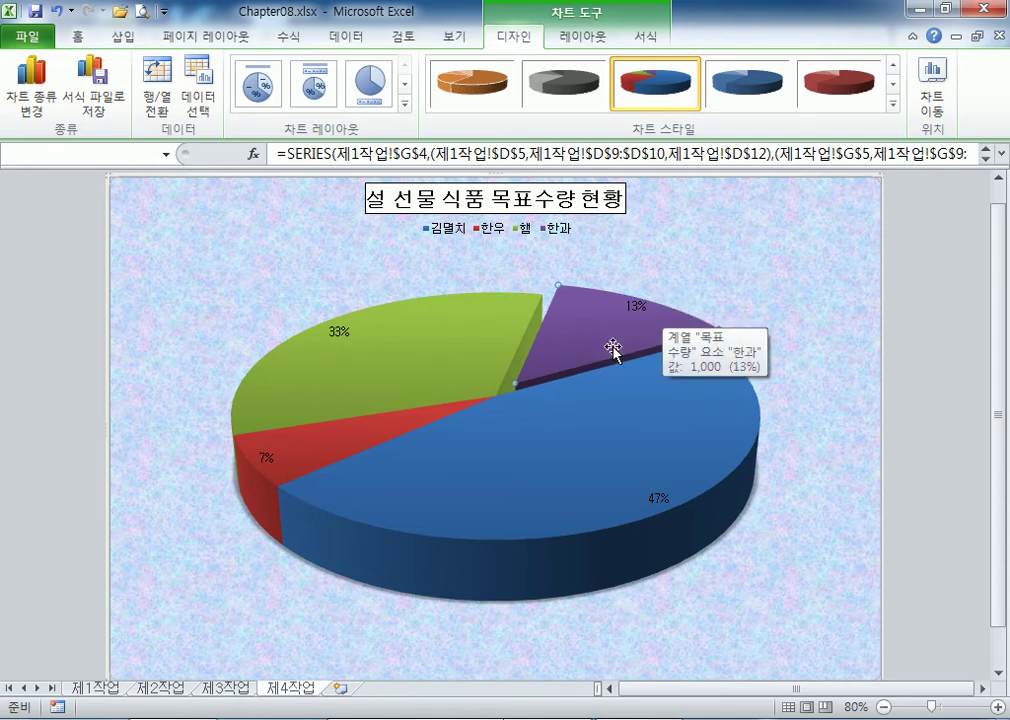
drag(586, 345, 598, 388)
drag(608, 316, 578, 349)
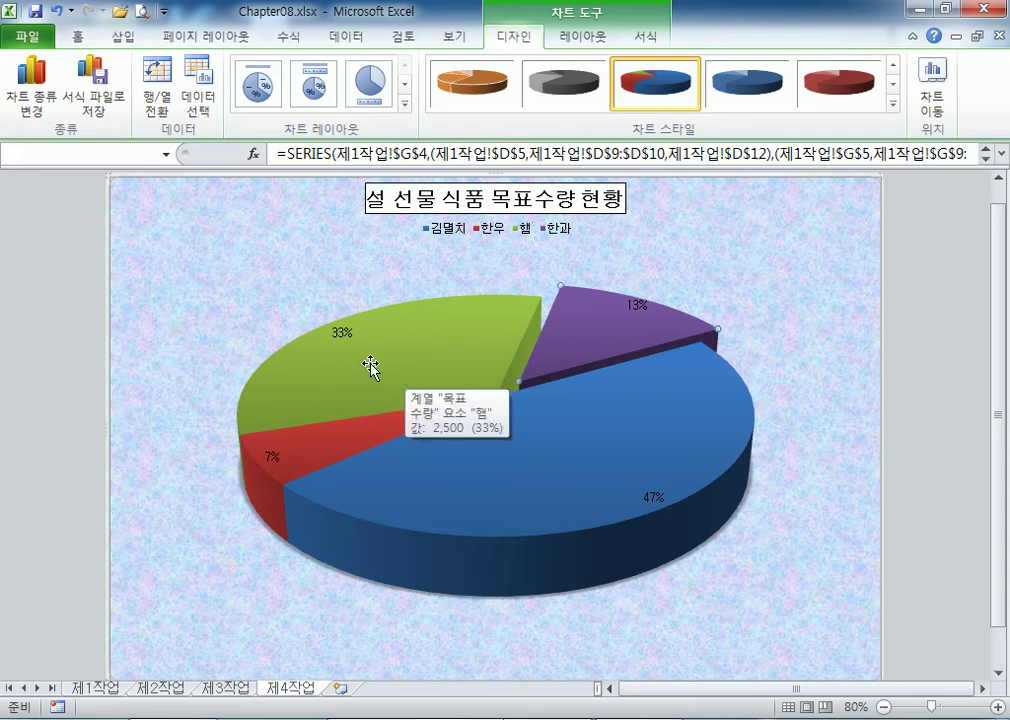
Add the value (값) and category name (항목 이름) to the pie's percentage data labels
click(341, 332)
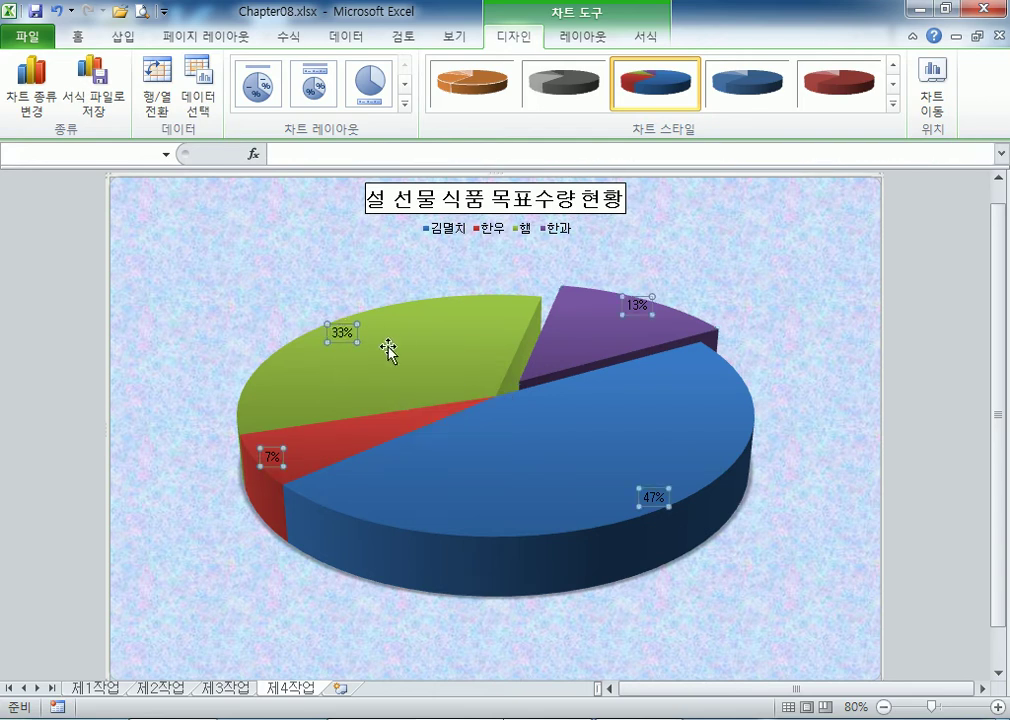
key(Escape)
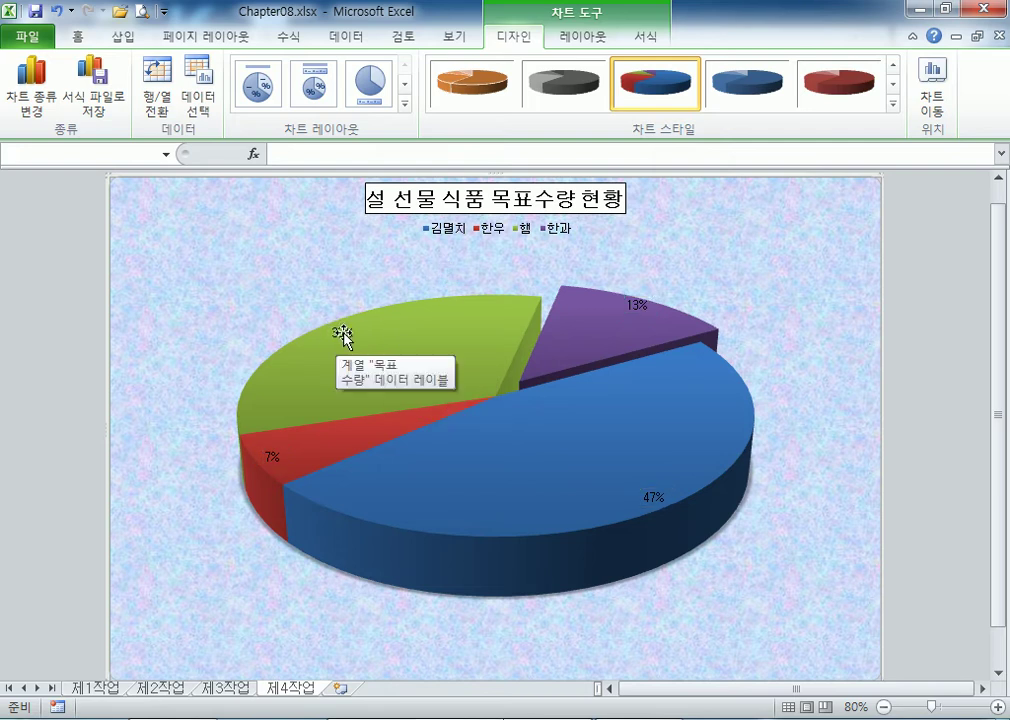
double_click(341, 332)
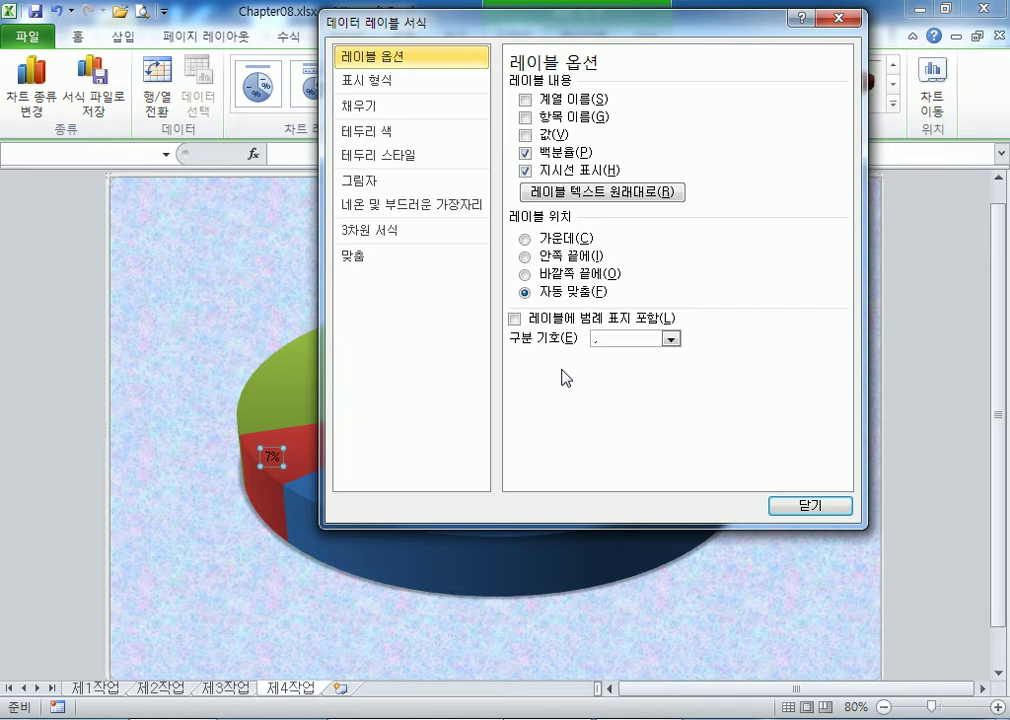
drag(474, 38, 620, 120)
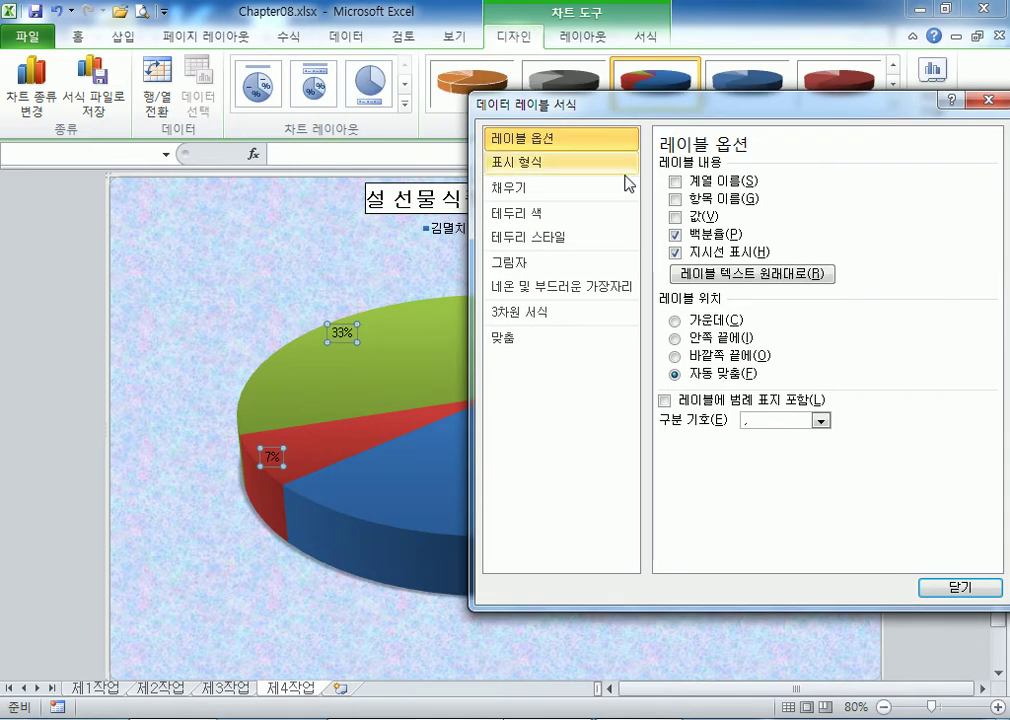
click(675, 216)
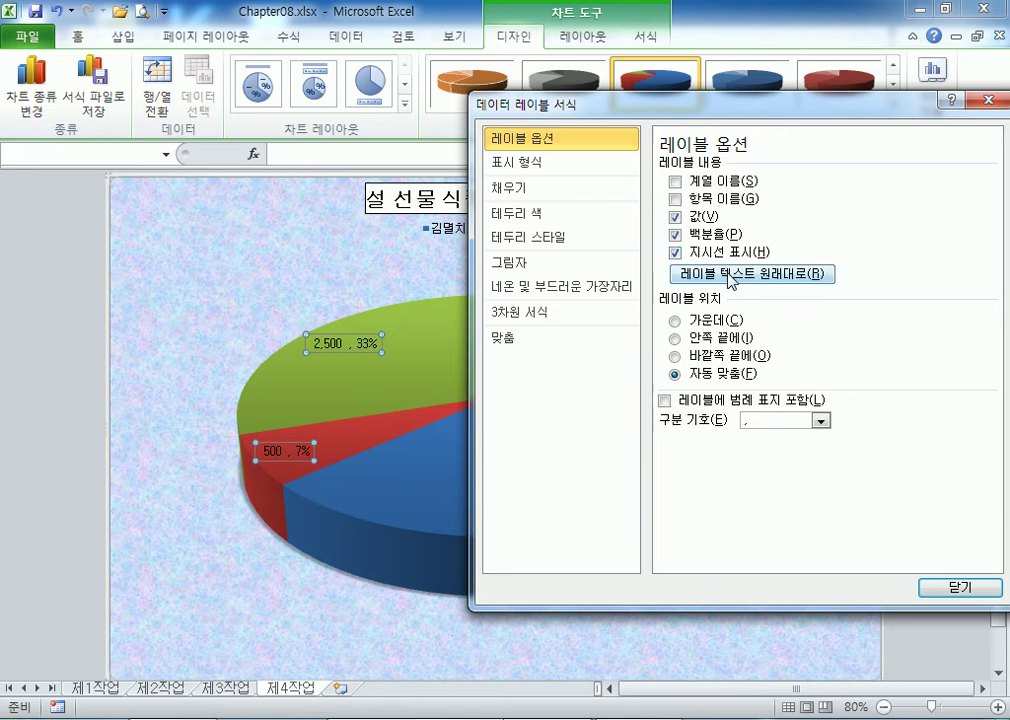
click(677, 199)
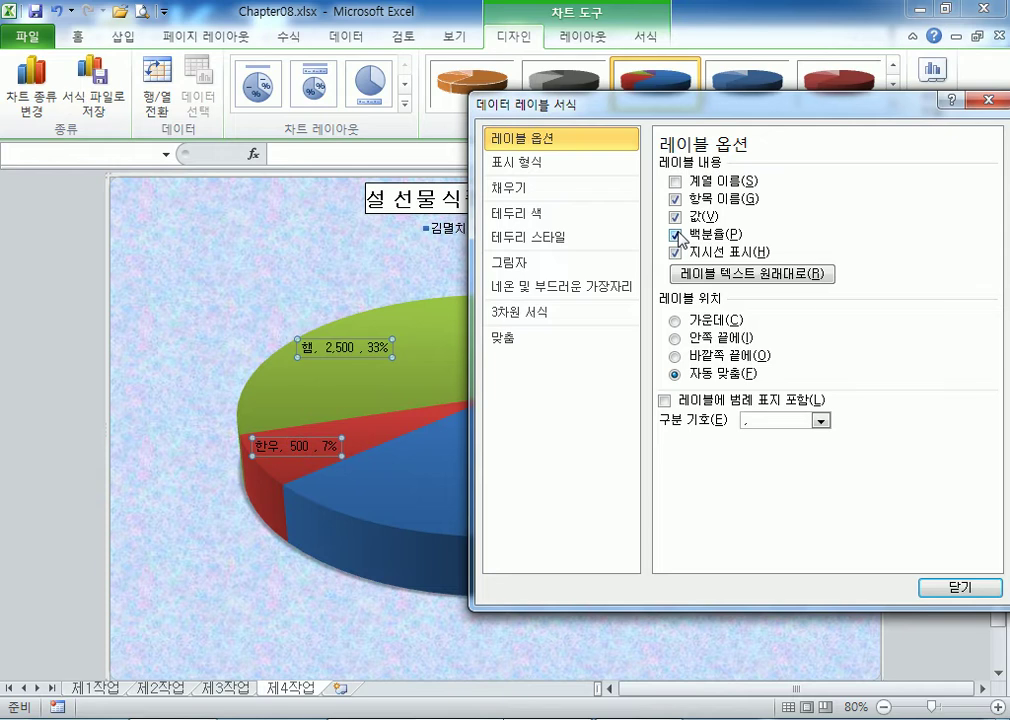
Set the data labels' separator to (줄 바꿈) and their position to 바깥쪽 끝에
drag(551, 118, 565, 75)
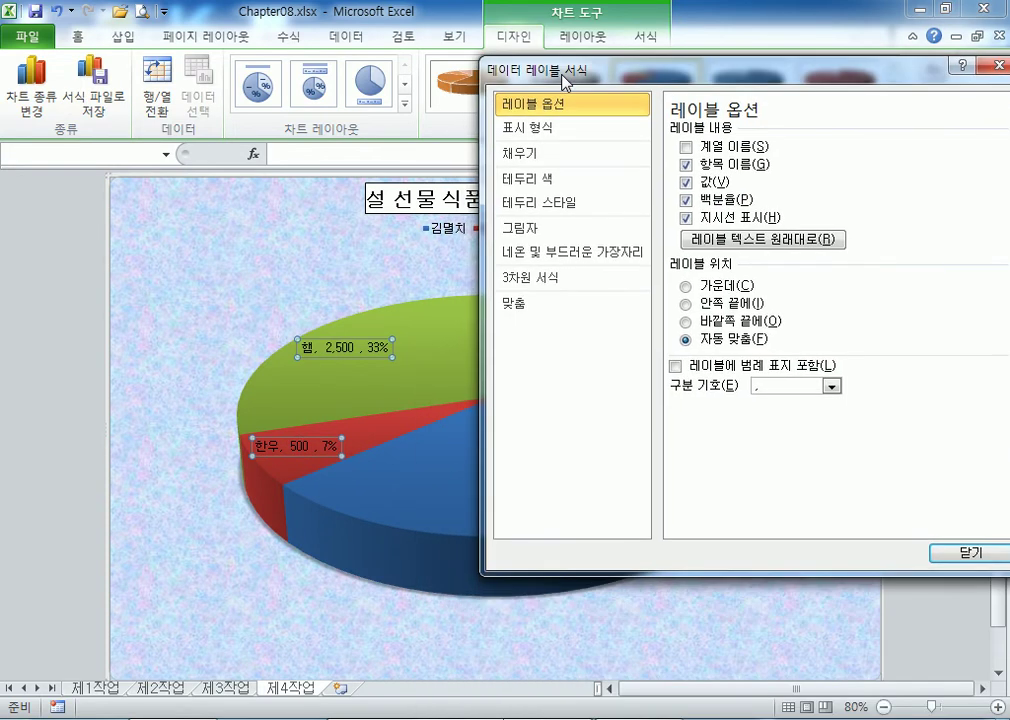
click(831, 387)
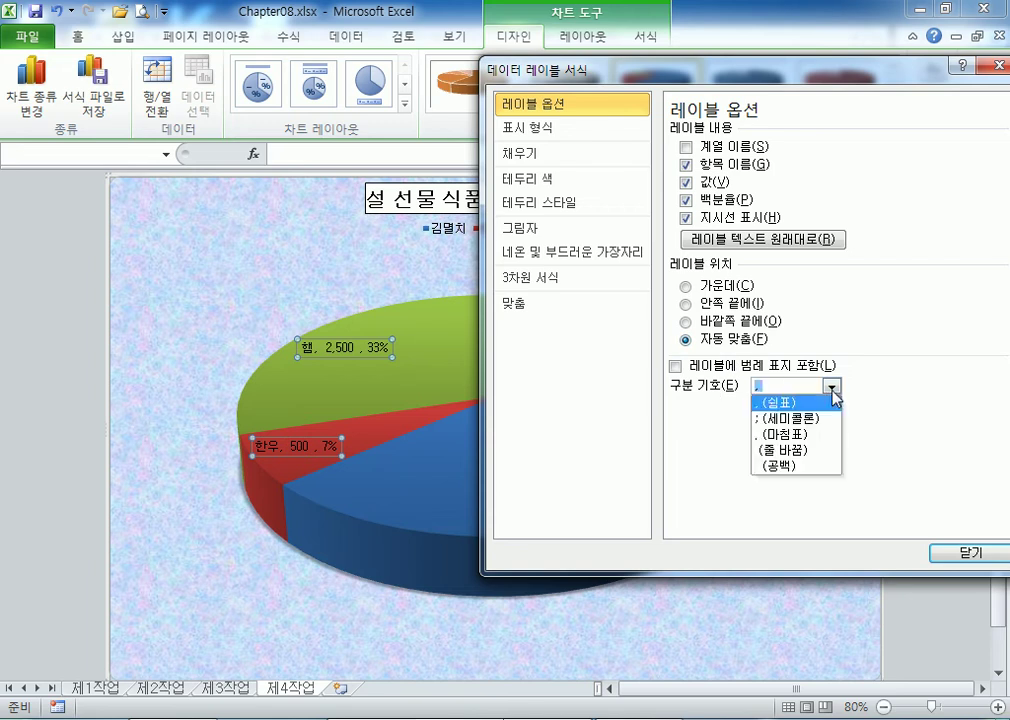
click(795, 451)
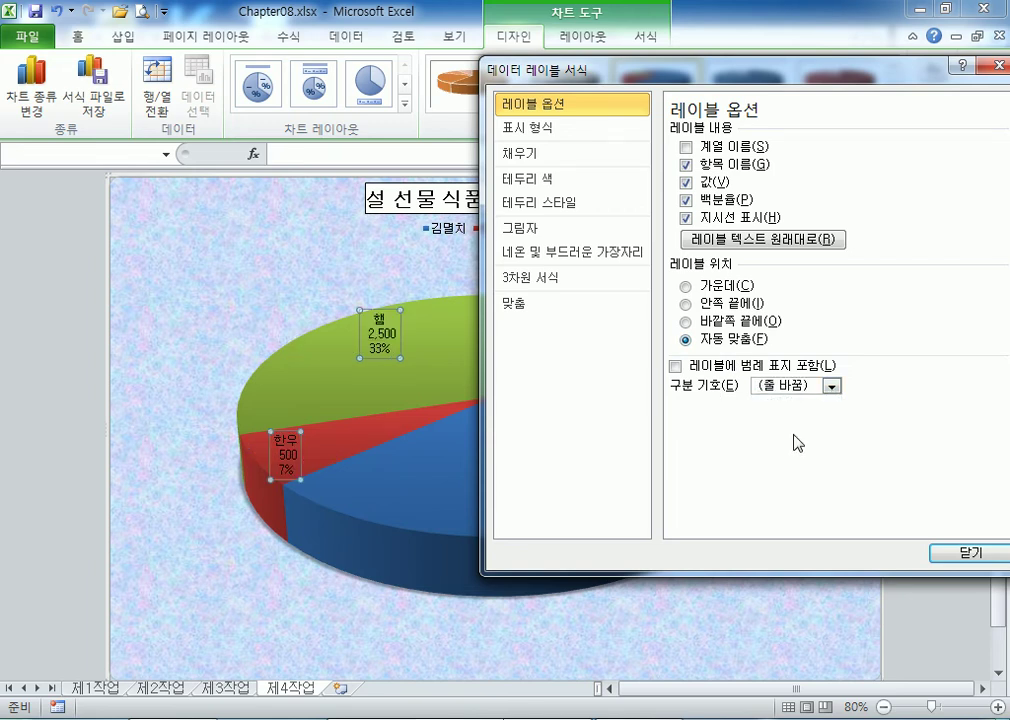
click(706, 330)
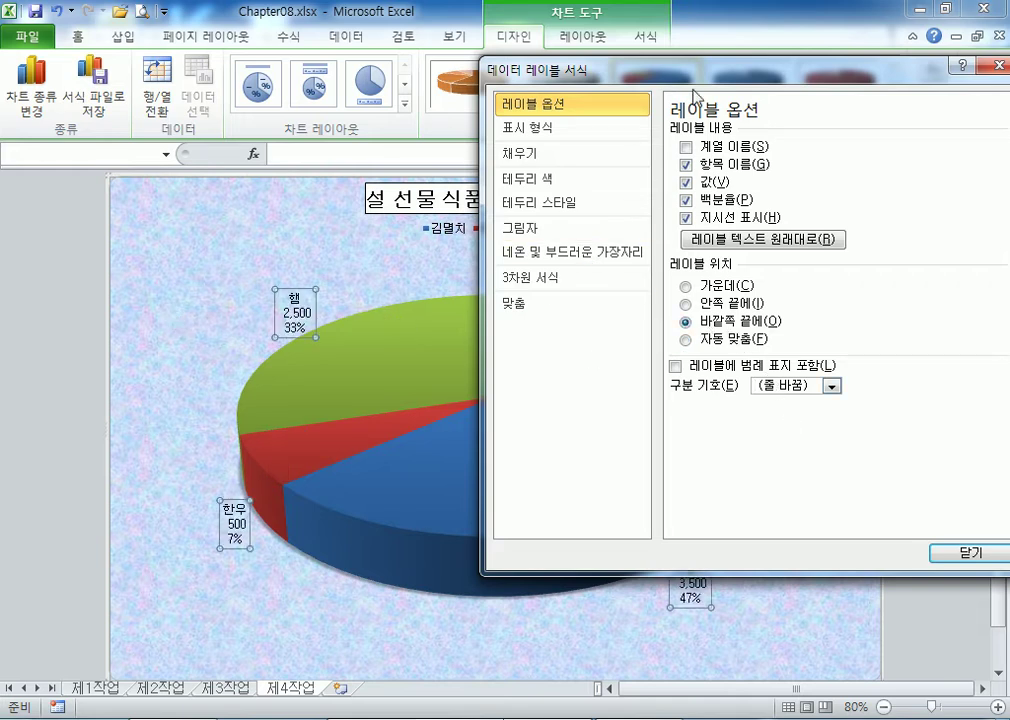
Try the 쉼표 separator on the data labels and restore the (줄 바꿈) separator
drag(697, 72, 605, 108)
click(744, 419)
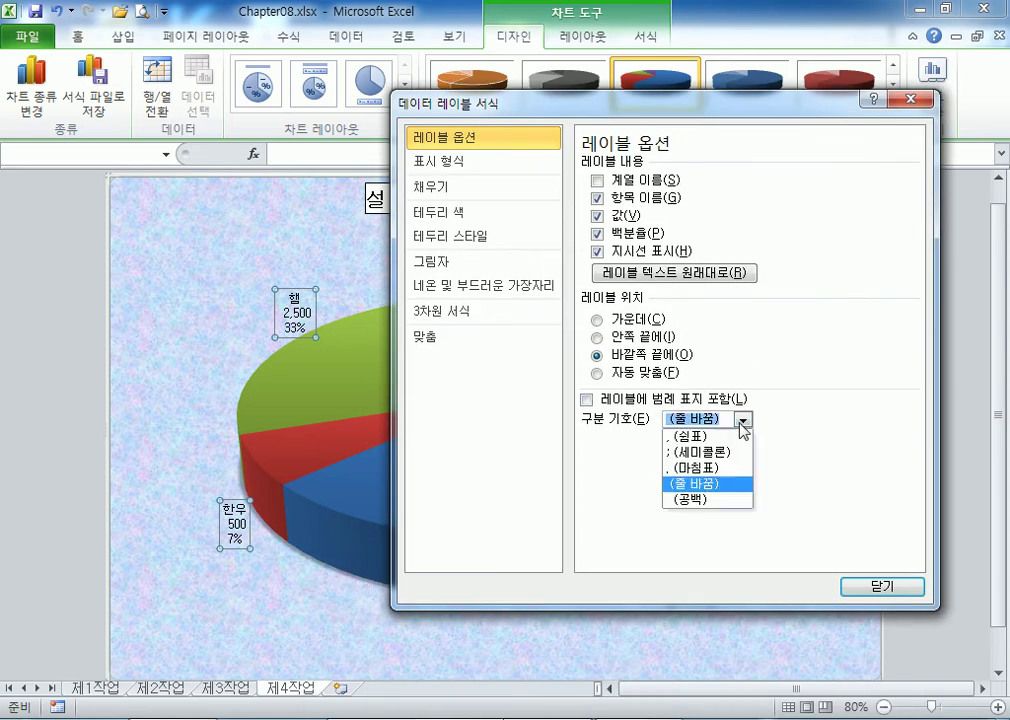
click(690, 436)
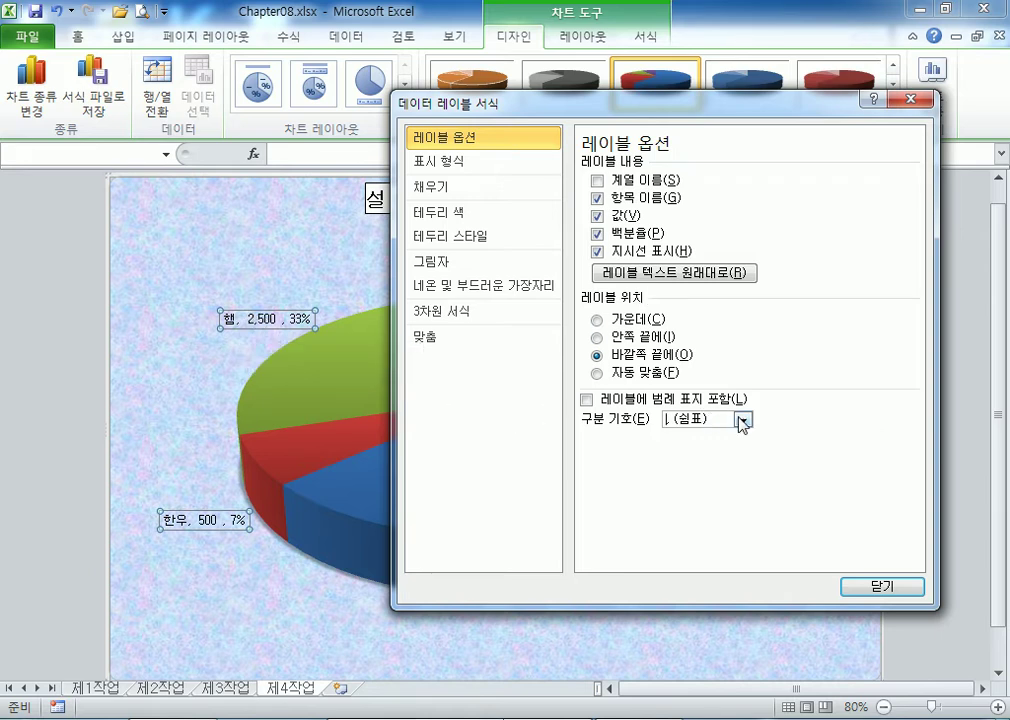
drag(660, 118, 640, 27)
click(722, 328)
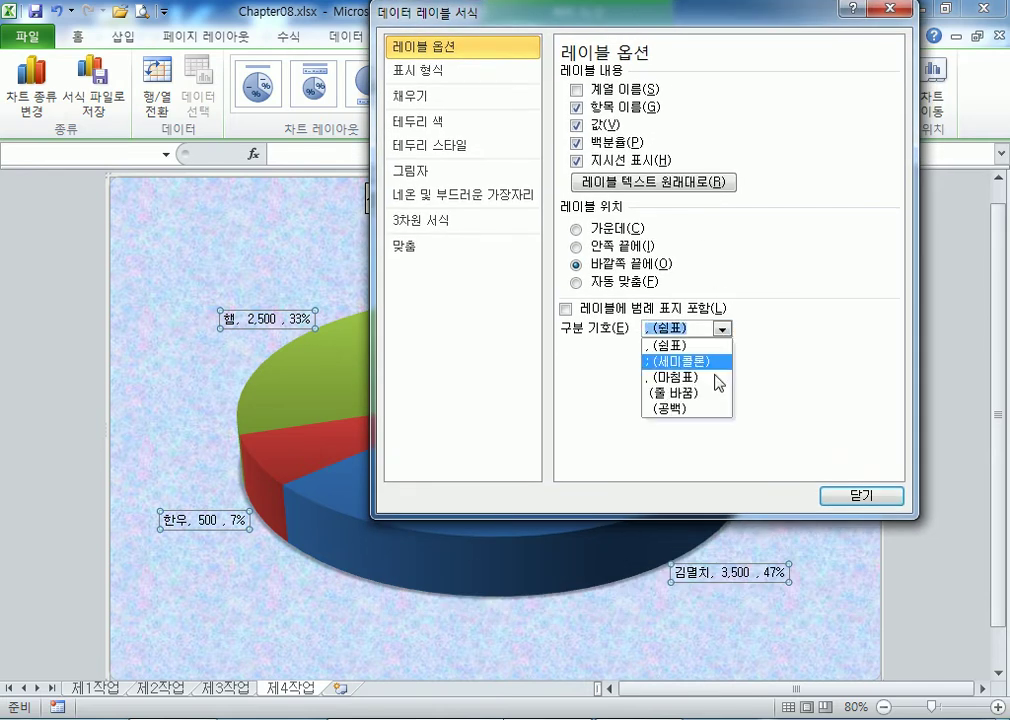
click(690, 393)
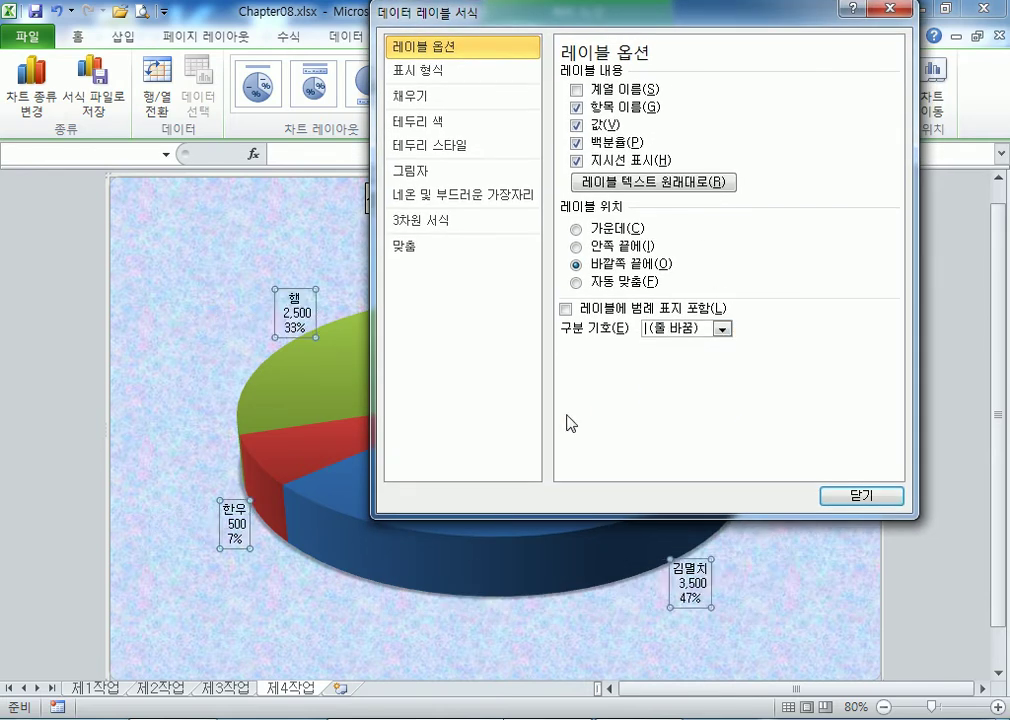
Try the 안쪽 끝에 label position, restore 바깥쪽 끝에, and examine the labels around the pie
click(577, 247)
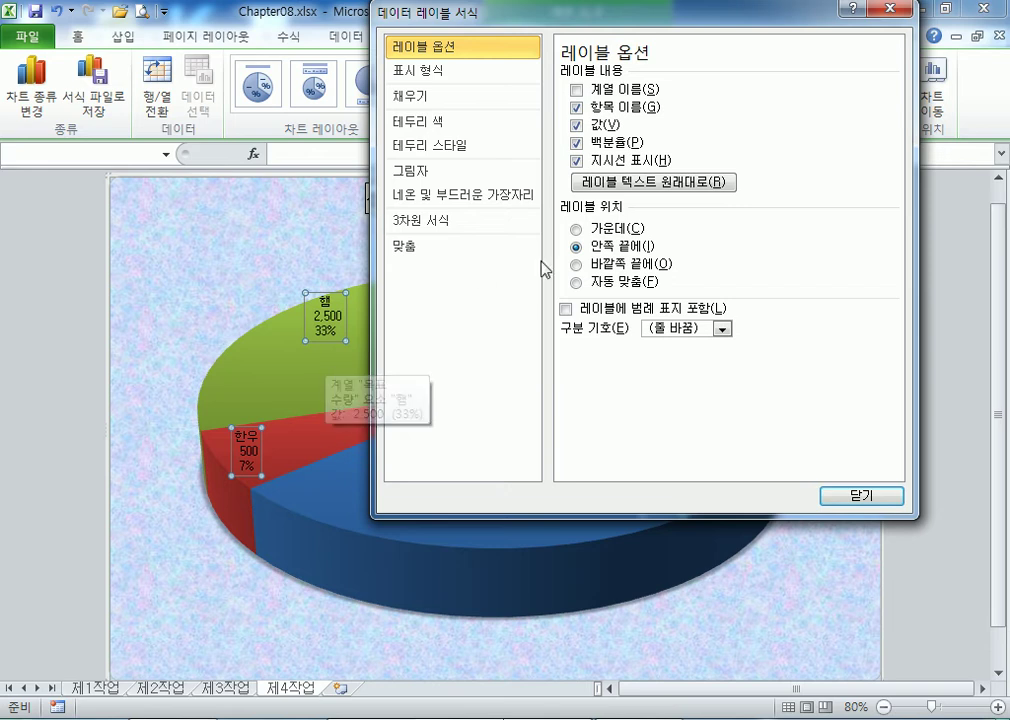
click(576, 265)
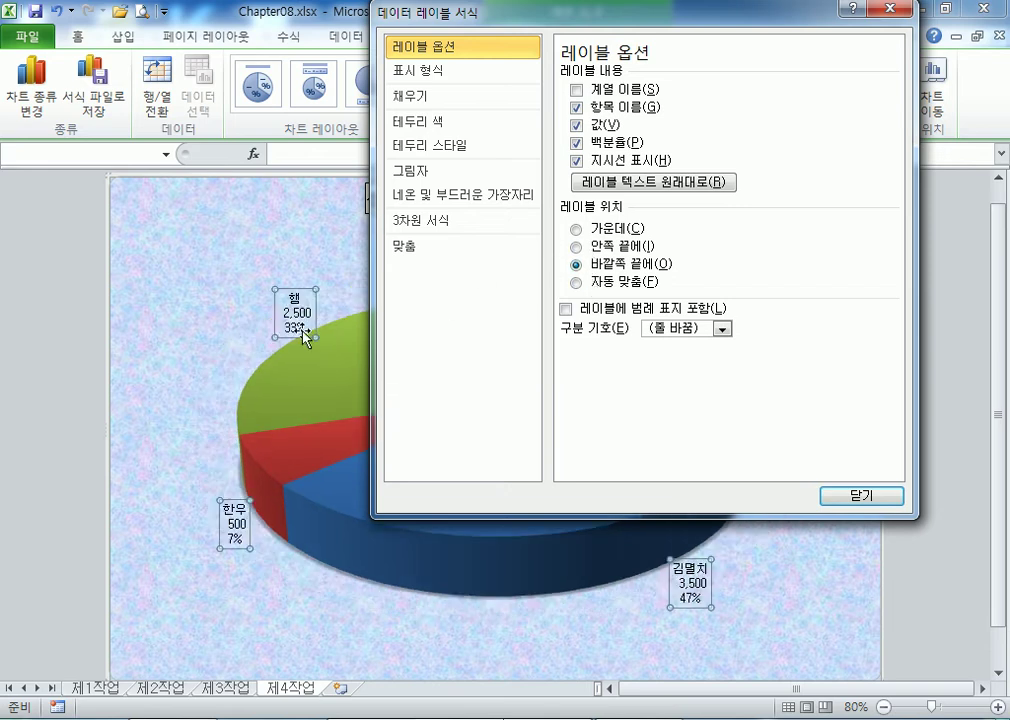
drag(474, 12, 510, 73)
drag(636, 76, 788, 531)
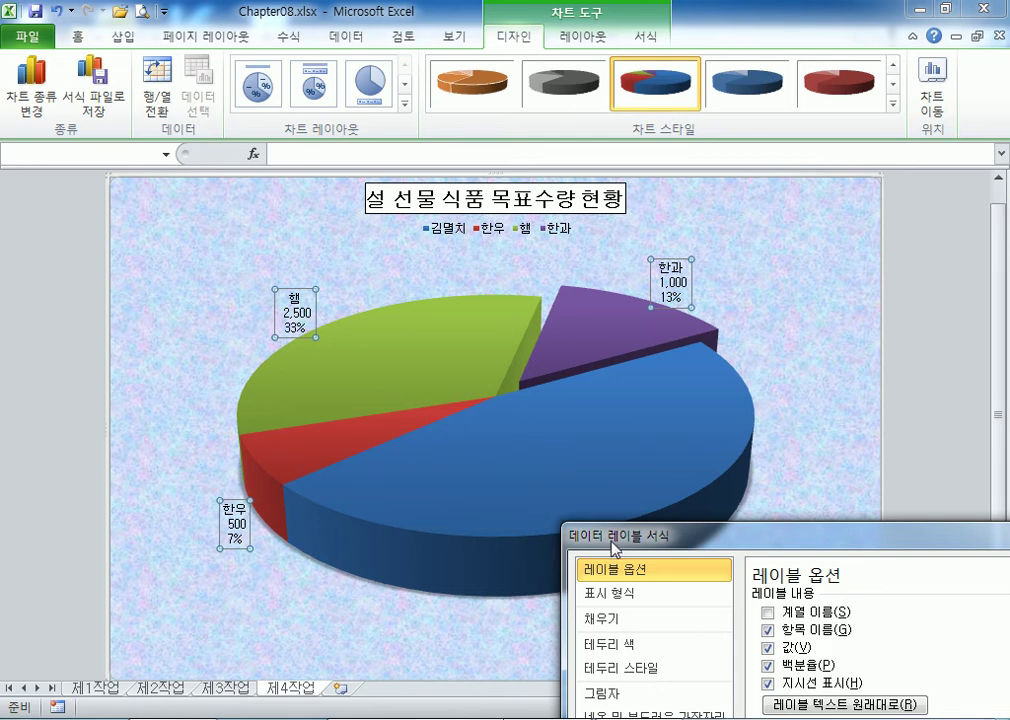
drag(612, 547, 512, 139)
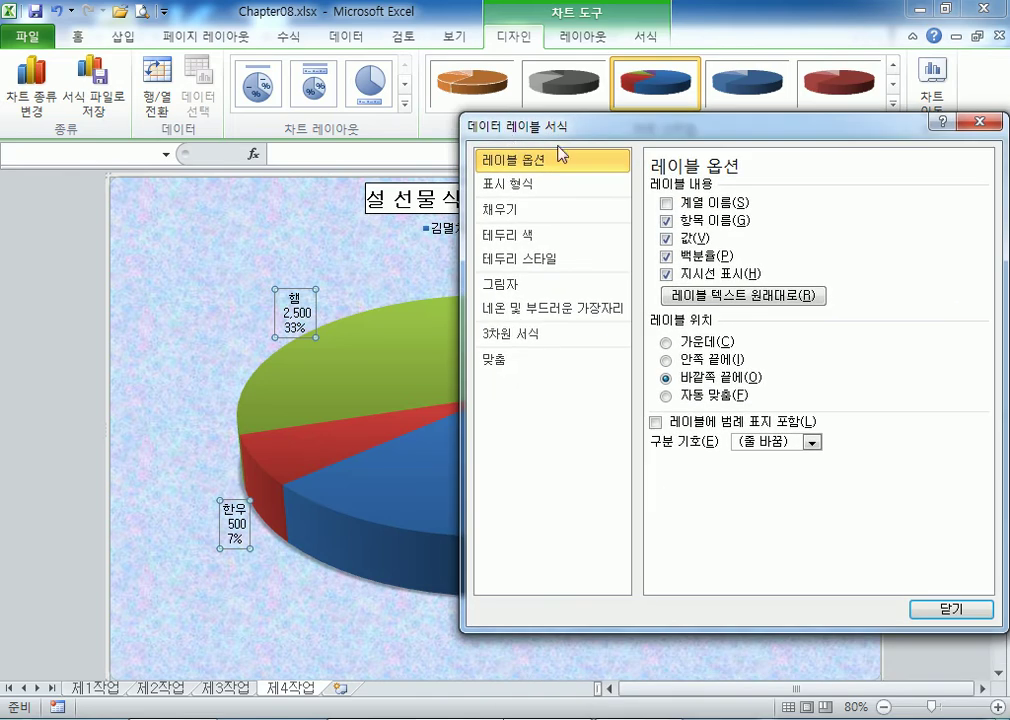
Close the data label formatting dialog and check the legend above the pie
click(979, 121)
click(845, 353)
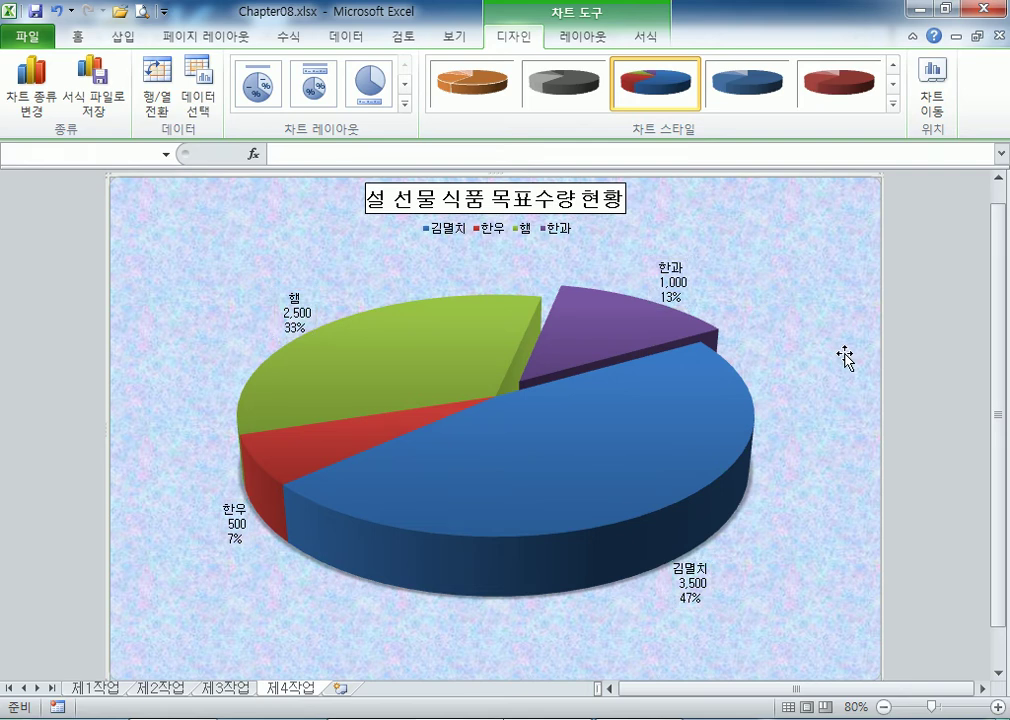
click(525, 230)
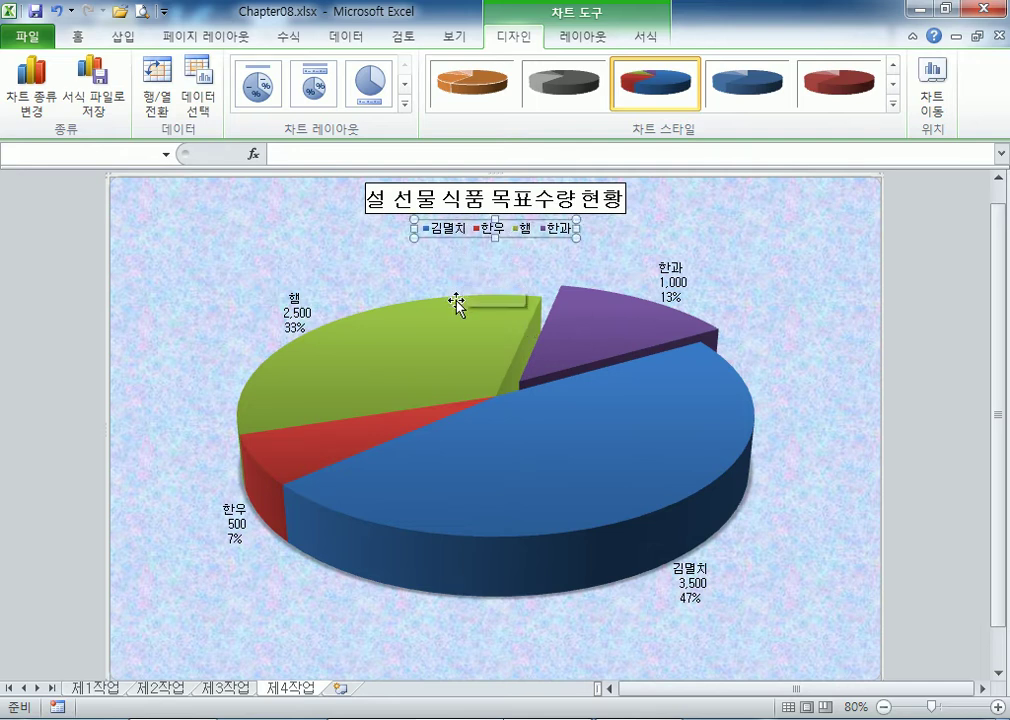
mouse_move(461, 305)
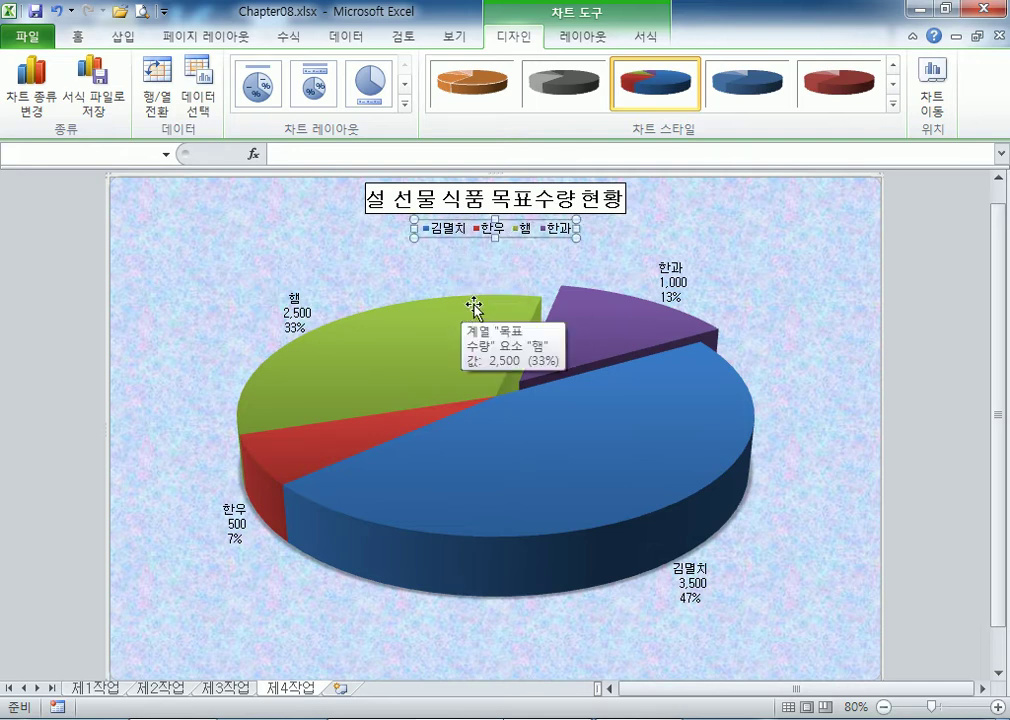
click(354, 246)
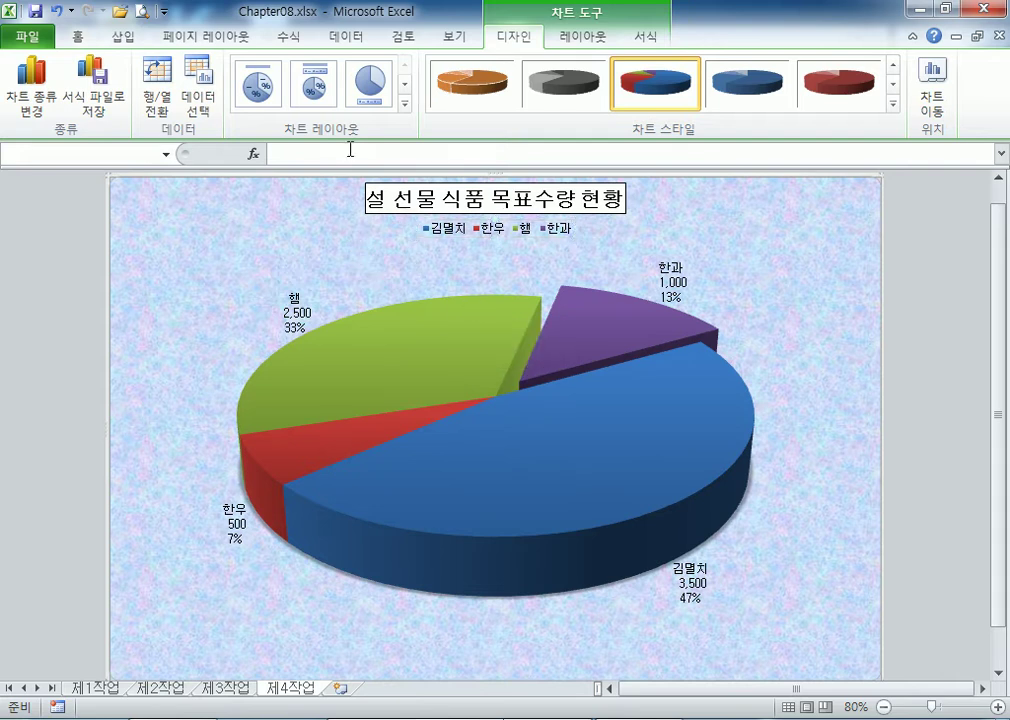
Try the 레이아웃 2 chart layout, undo it, and check the legend again
click(403, 106)
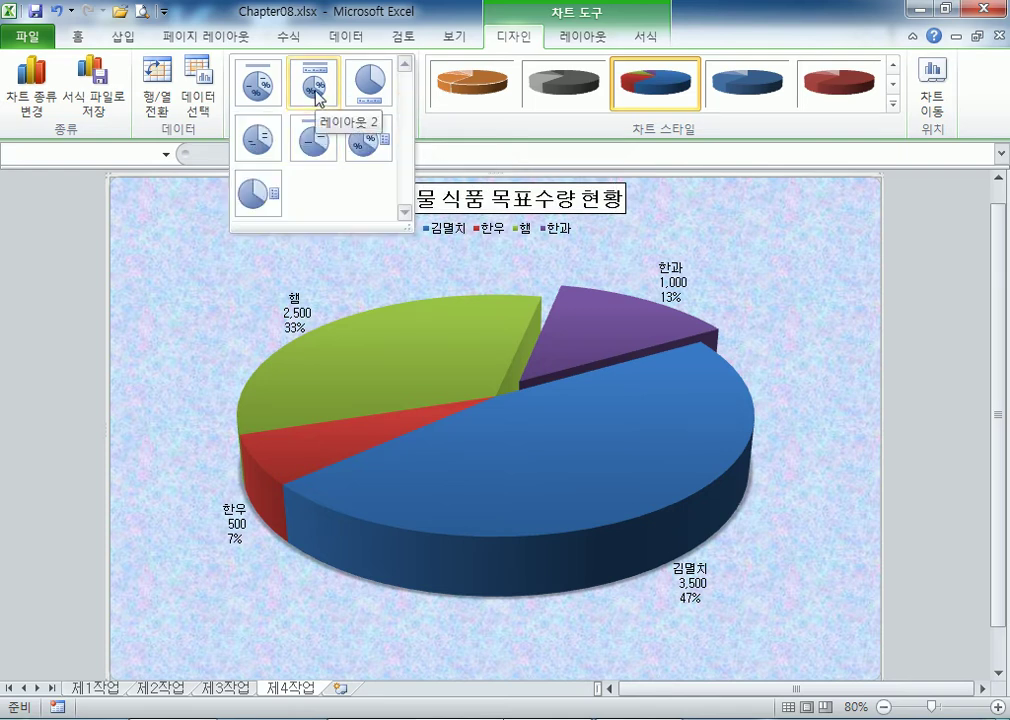
click(316, 92)
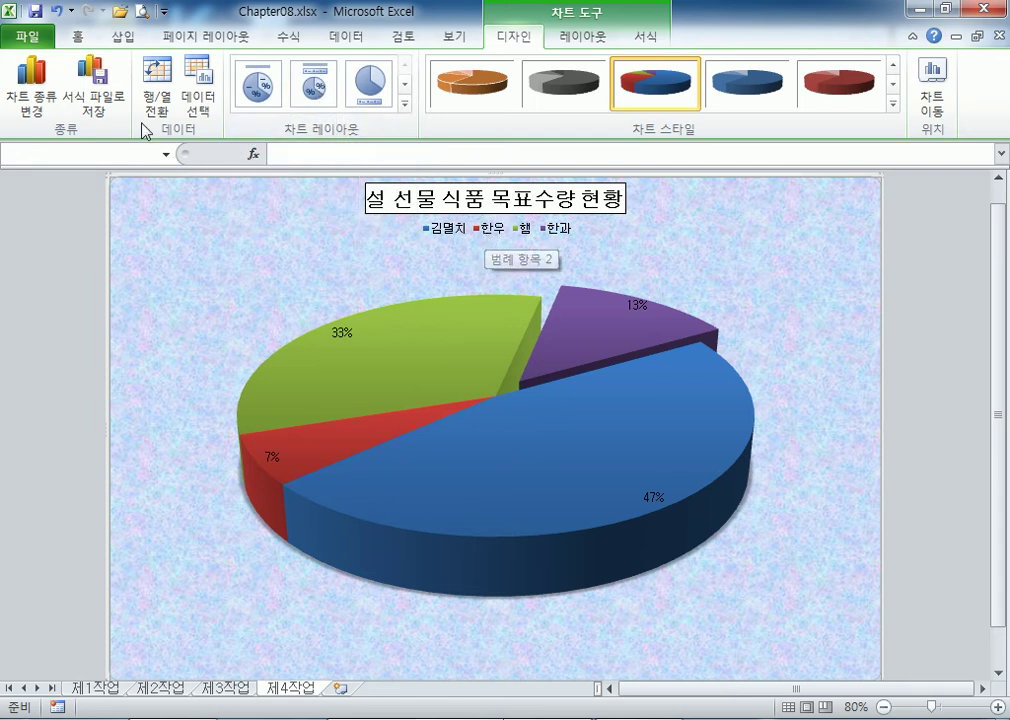
click(56, 11)
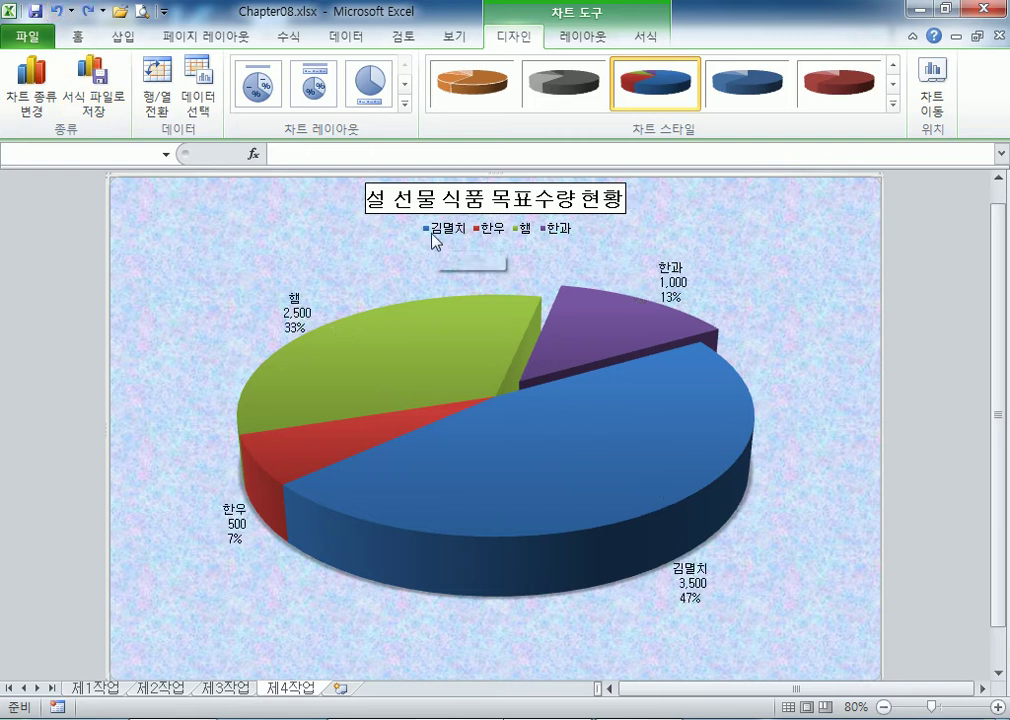
click(433, 240)
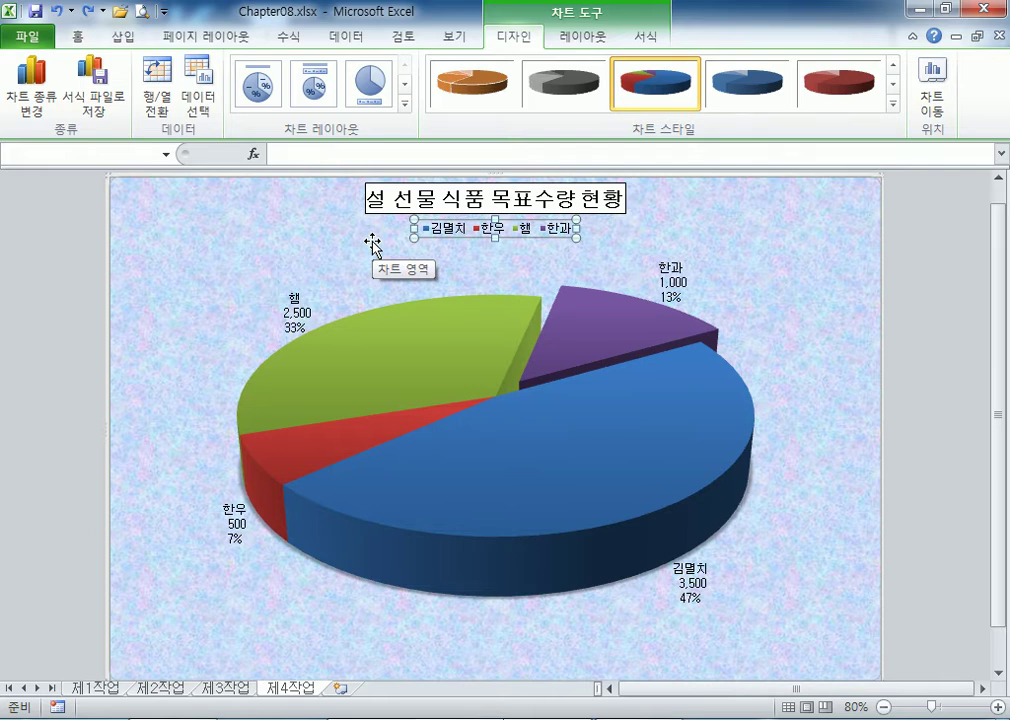
click(287, 215)
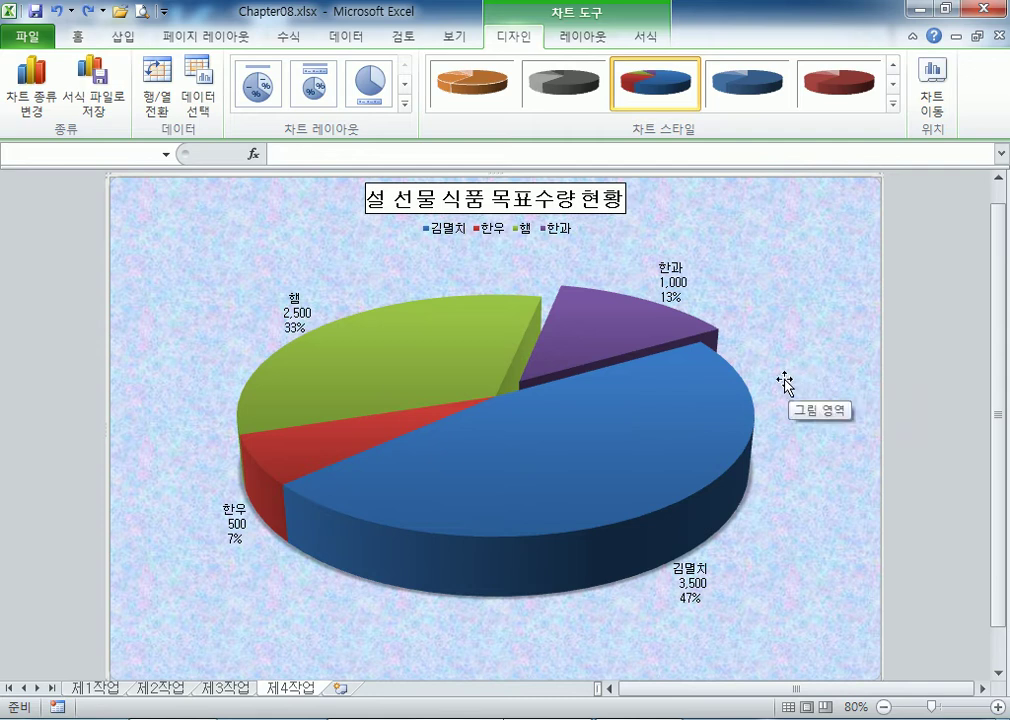
Draw a rounded rectangular callout about 2.25 cm high and 3.24 cm wide beside the 김멸치 slice
click(125, 40)
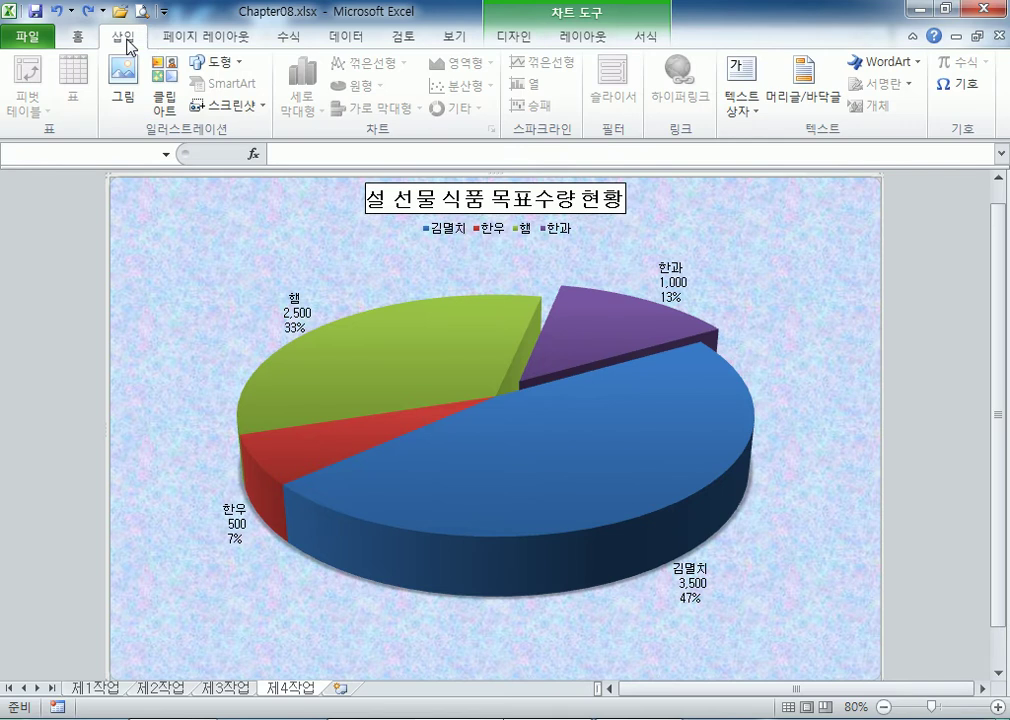
click(224, 66)
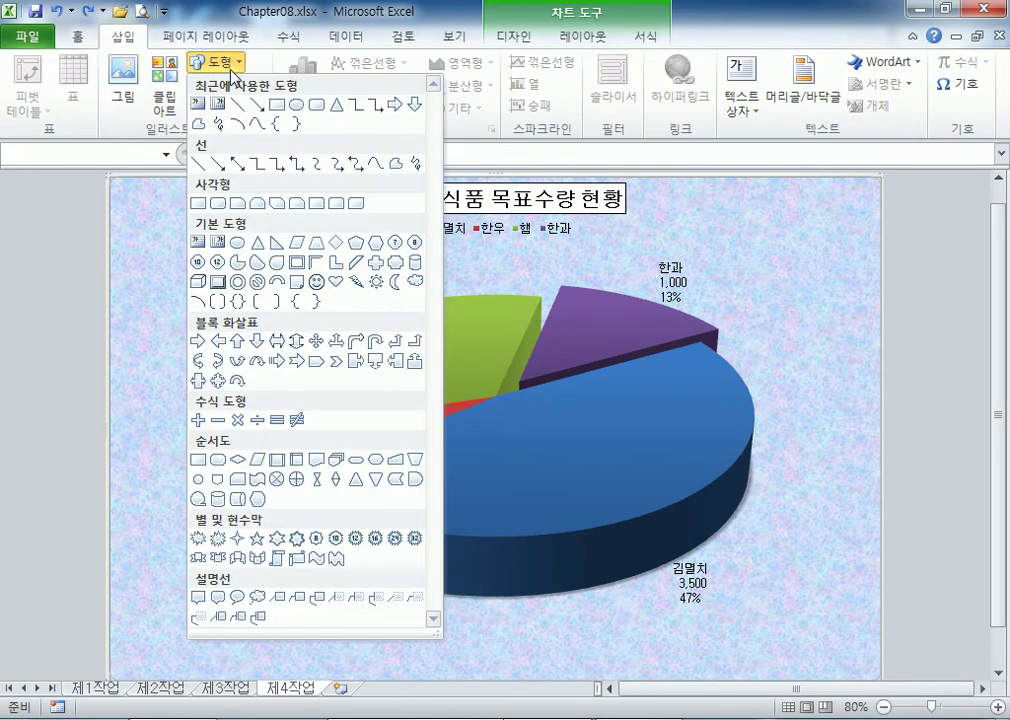
click(219, 600)
mouse_move(774, 384)
mouse_down()
mouse_move(834, 412)
mouse_move(871, 451)
mouse_up()
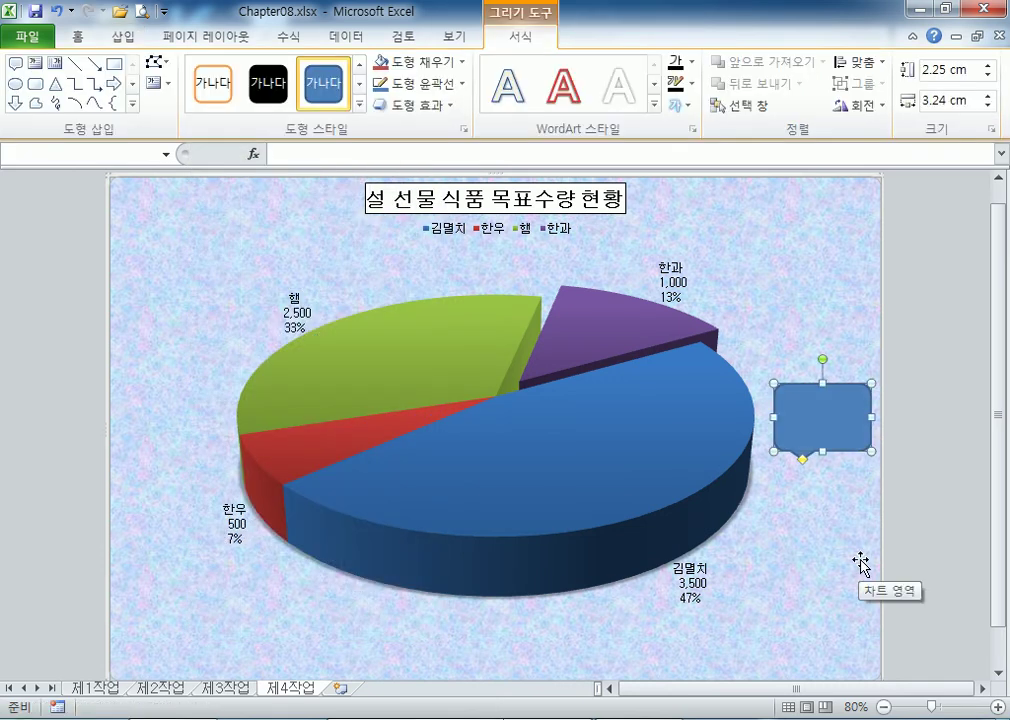
Enter 가장 많은 and 예약 제품 on two lines as the callout's text
text(가장 많)
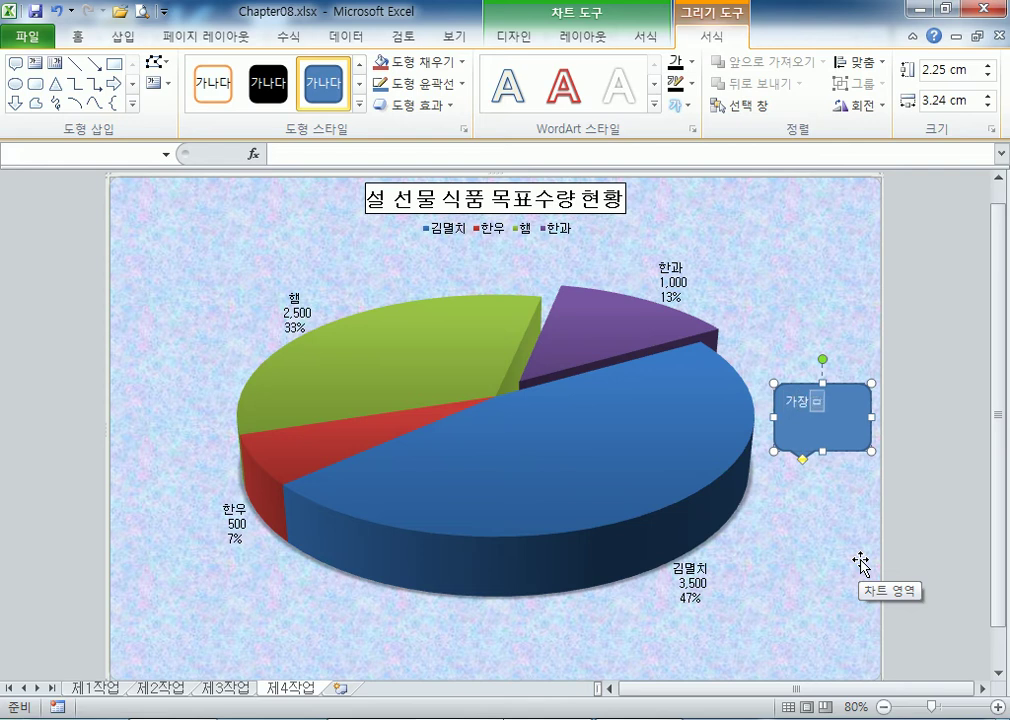
text(은 예식)
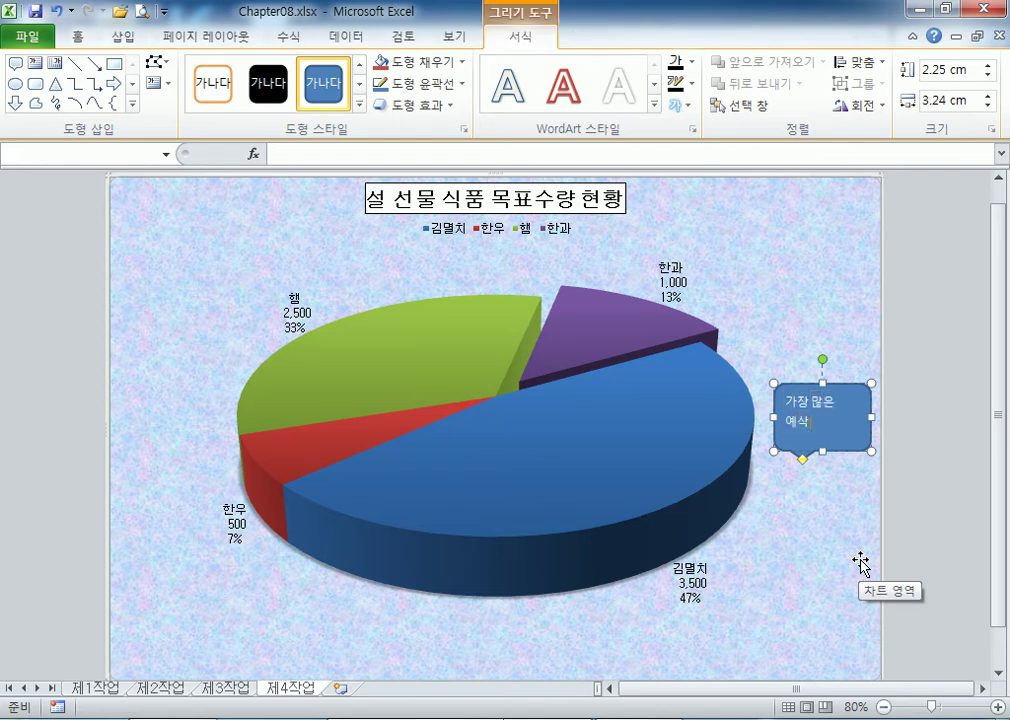
text(ㅇ)
key(BackSpace)
key(BackSpace)
text(에)
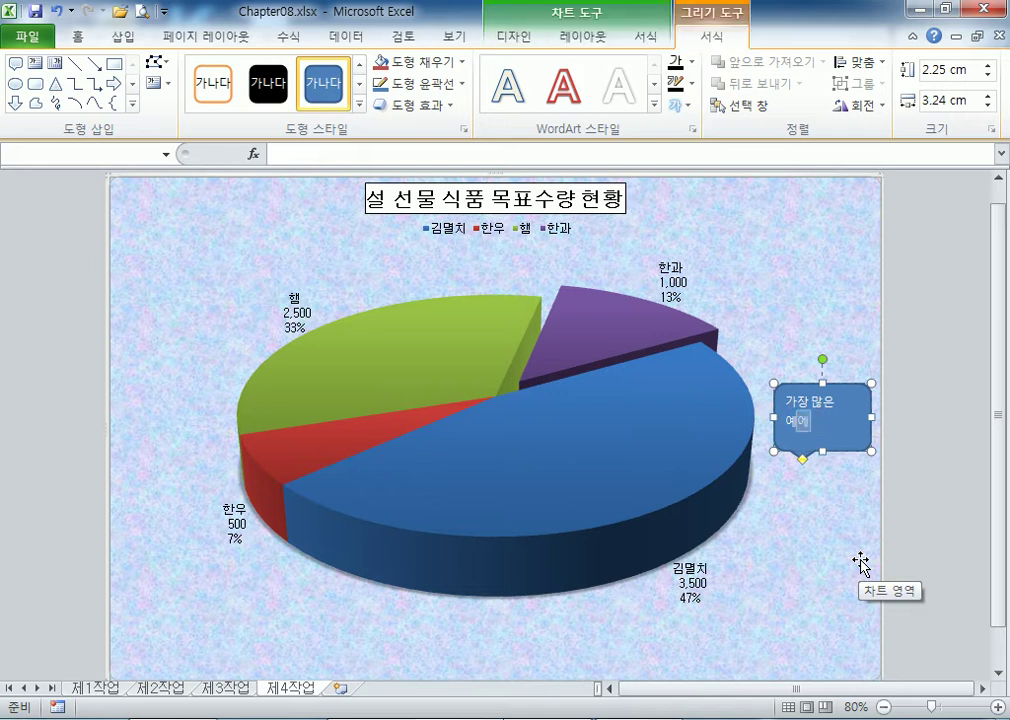
text(약 제품)
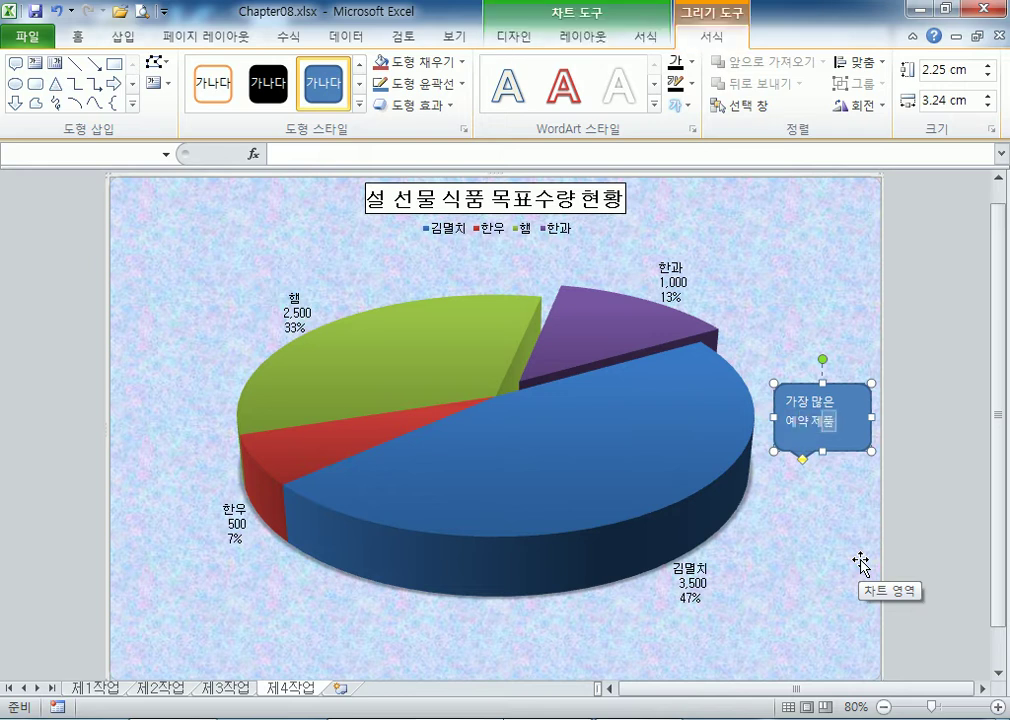
click(850, 399)
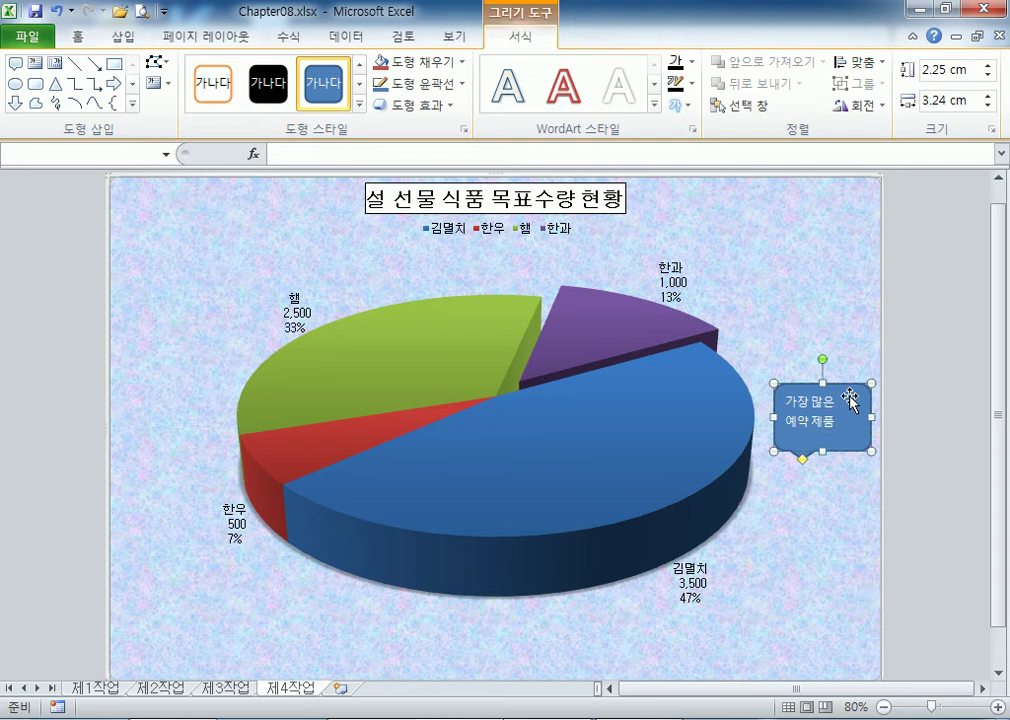
Move the callout up beside the 한과 slice, aim its tail at the 김멸치 slice, and reduce its height to about 1.98 cm
drag(850, 399, 848, 366)
drag(803, 428, 764, 447)
drag(852, 343, 852, 284)
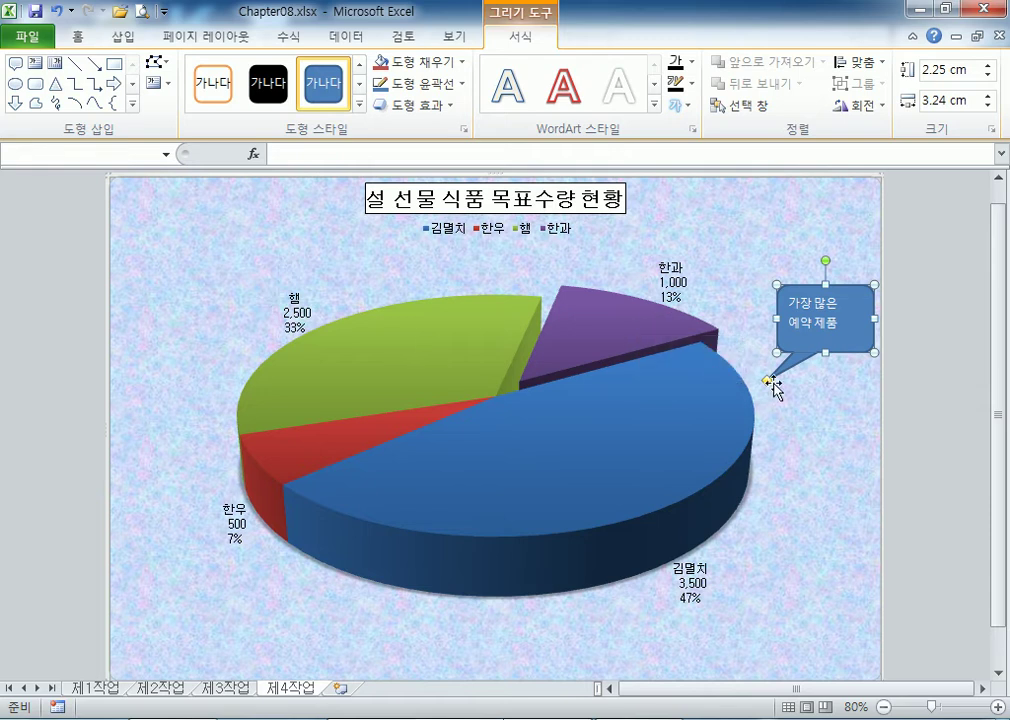
drag(773, 396, 775, 403)
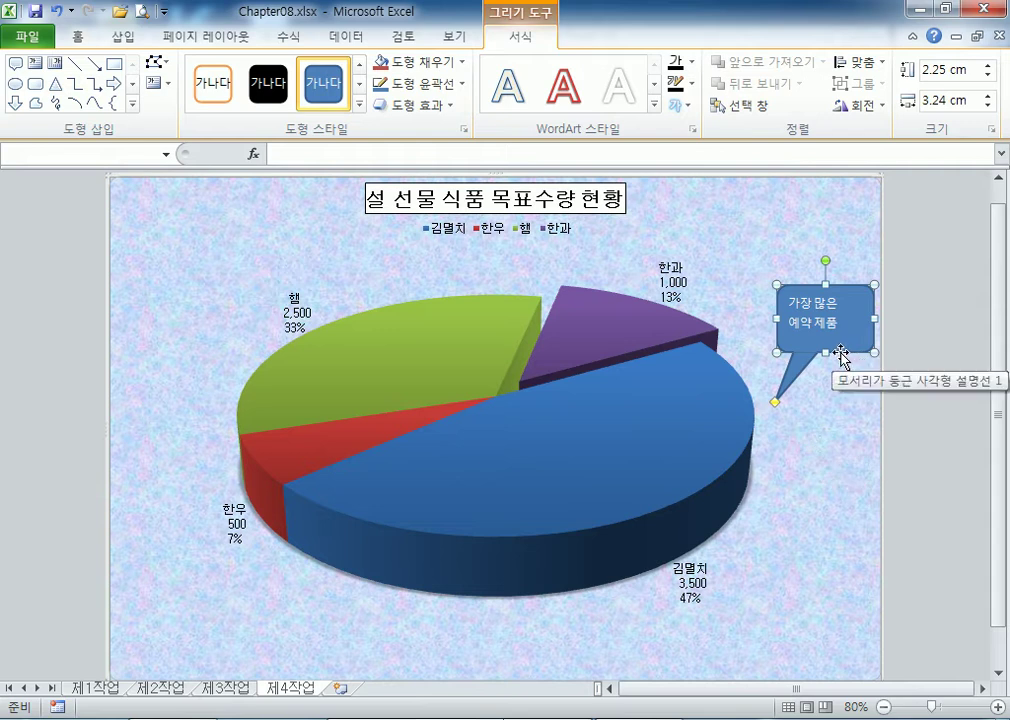
drag(840, 351, 828, 350)
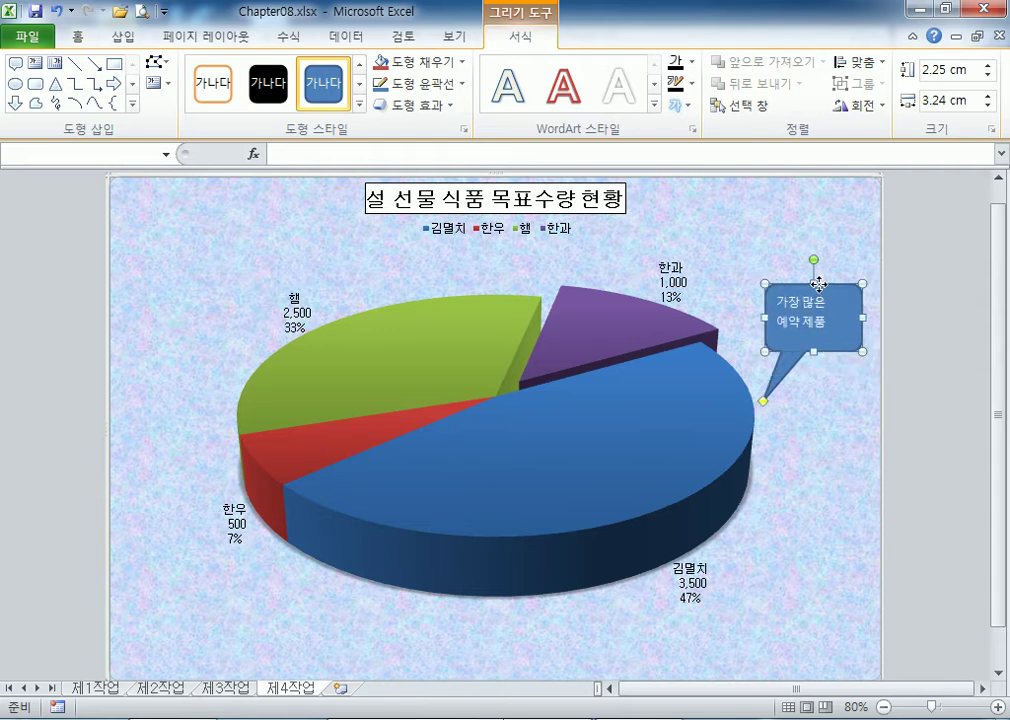
drag(814, 284, 814, 292)
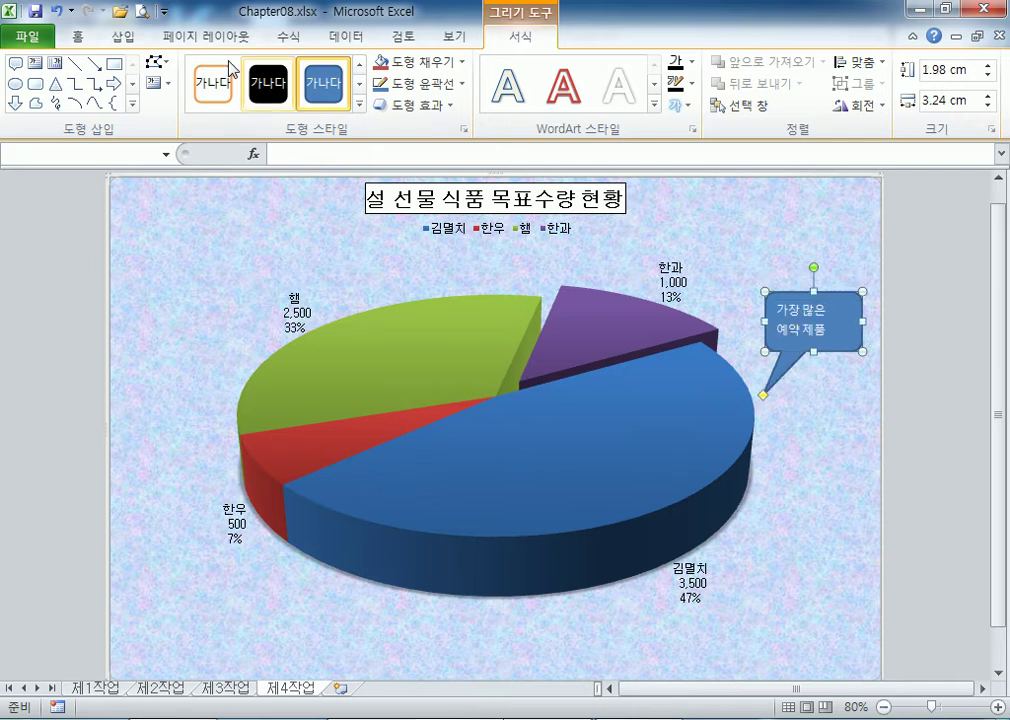
Center the callout's text horizontally and vertically
click(76, 36)
click(381, 100)
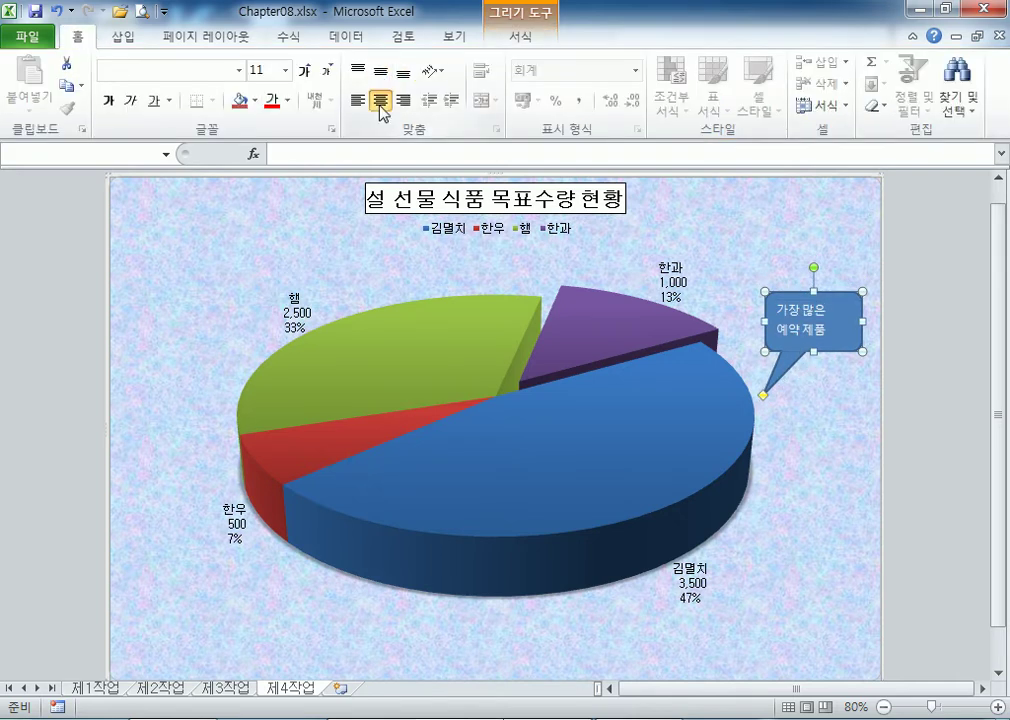
click(381, 76)
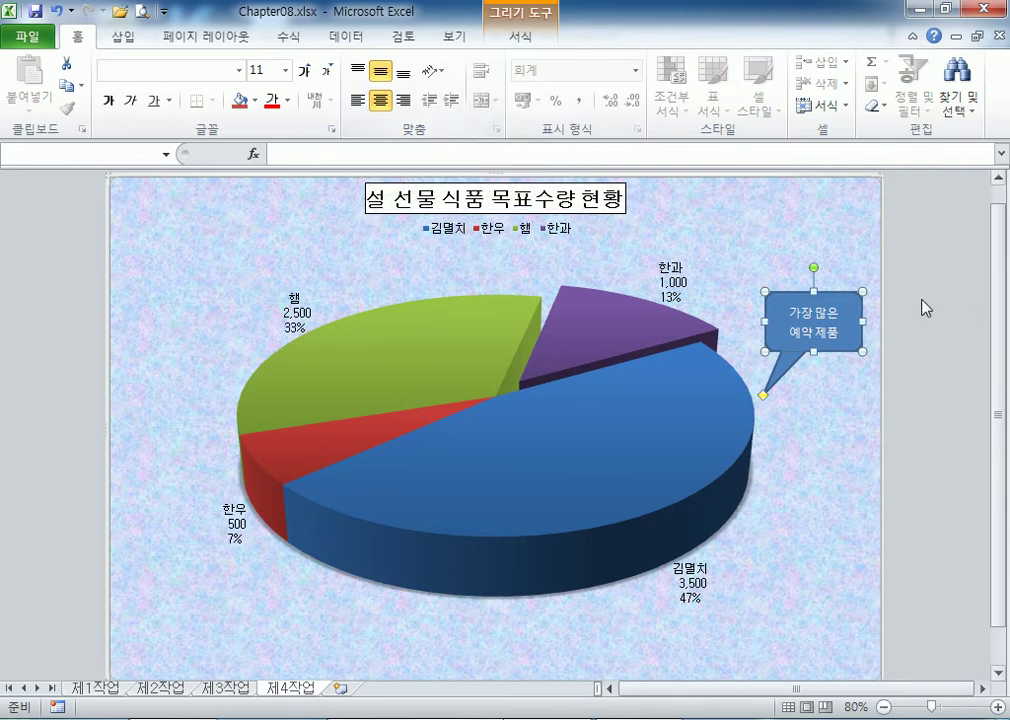
Set the callout's shape fill and its font color both to 자동, giving black text on white
double_click(840, 297)
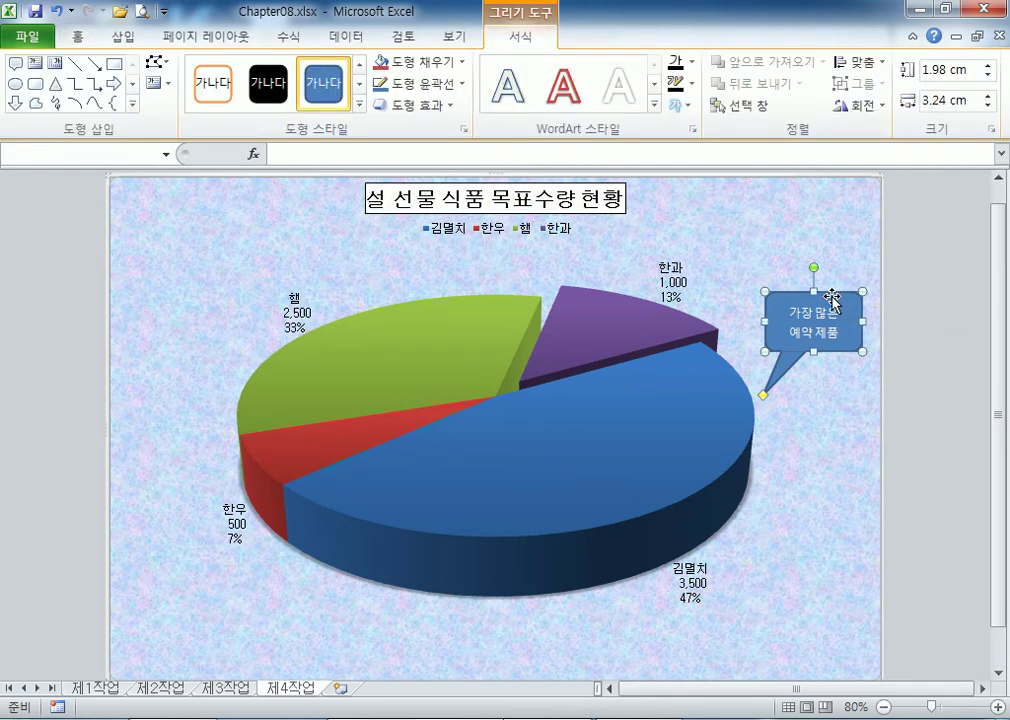
click(432, 72)
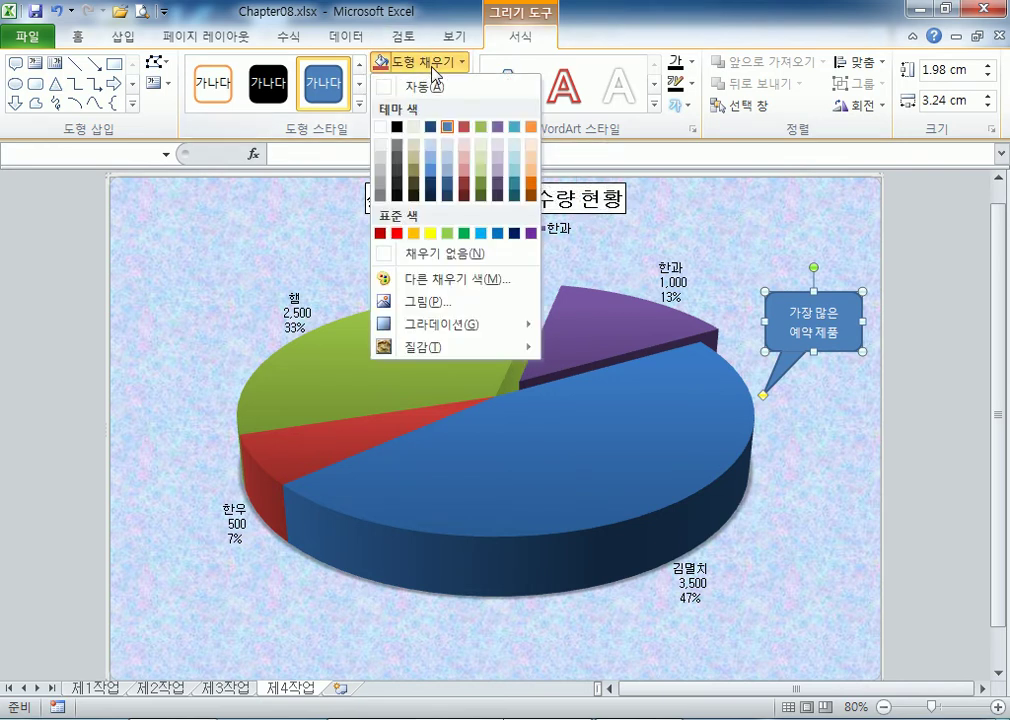
click(389, 88)
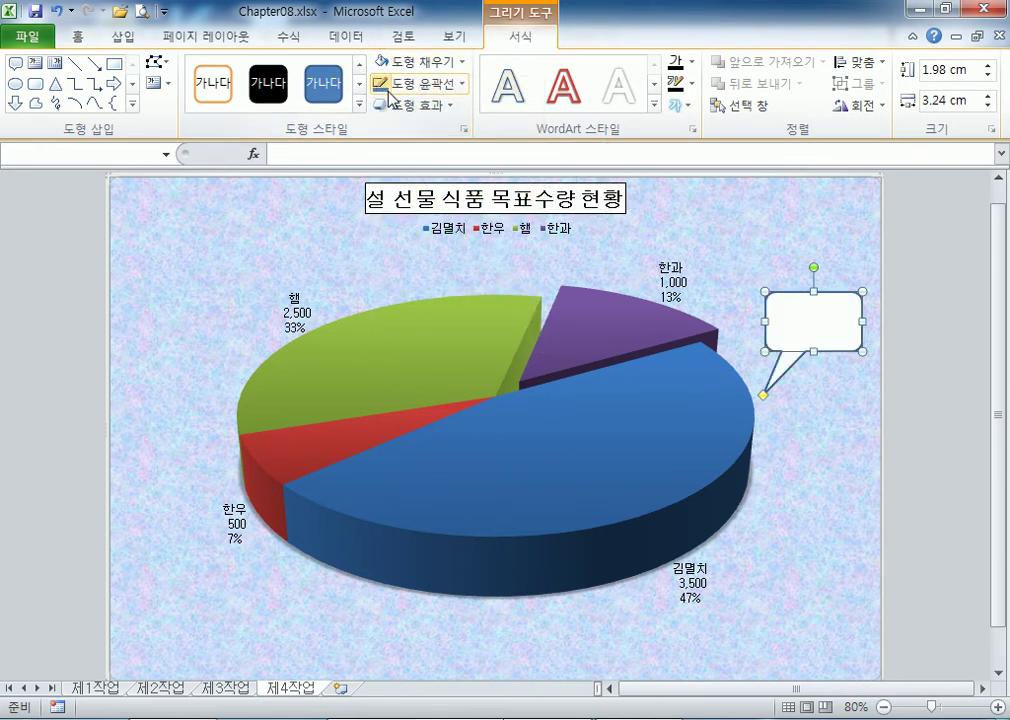
click(99, 42)
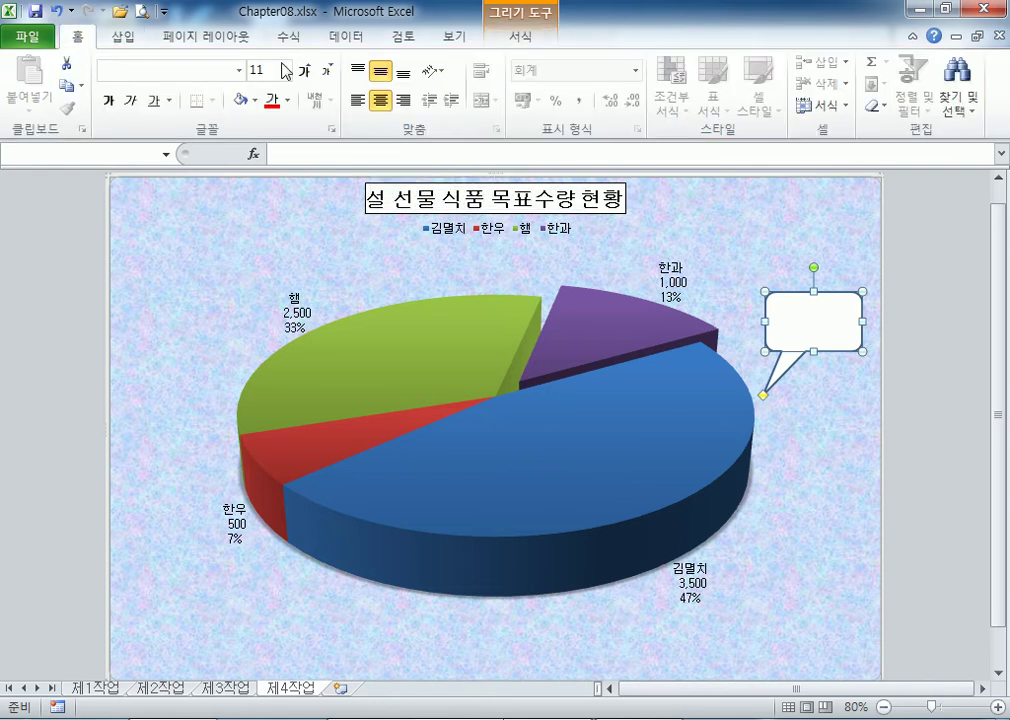
click(287, 100)
click(308, 131)
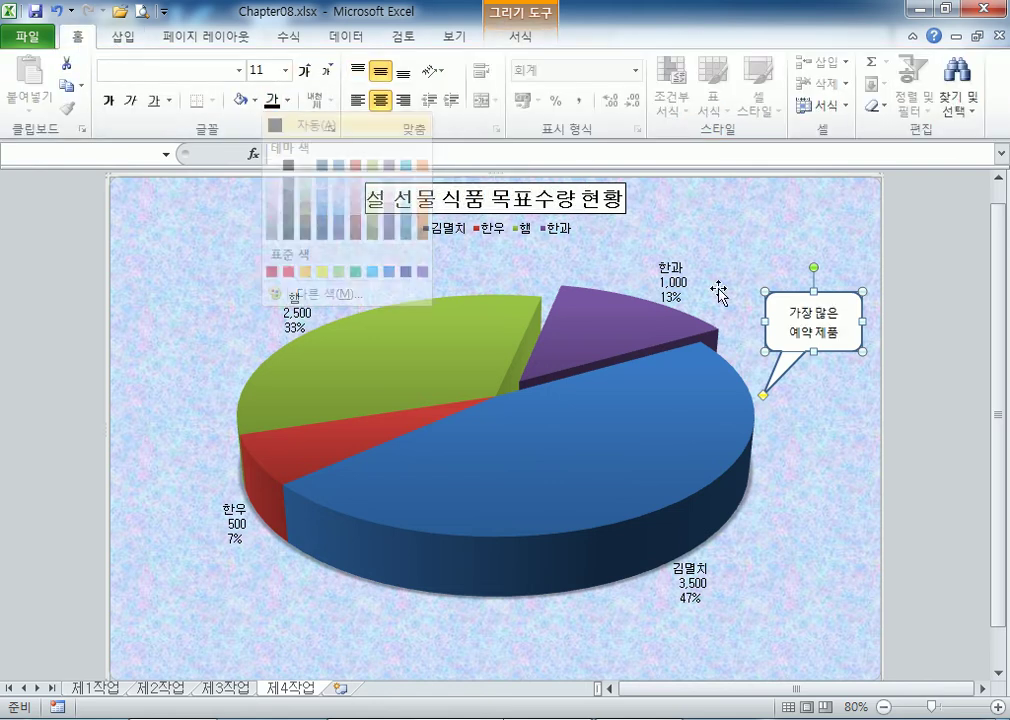
click(845, 478)
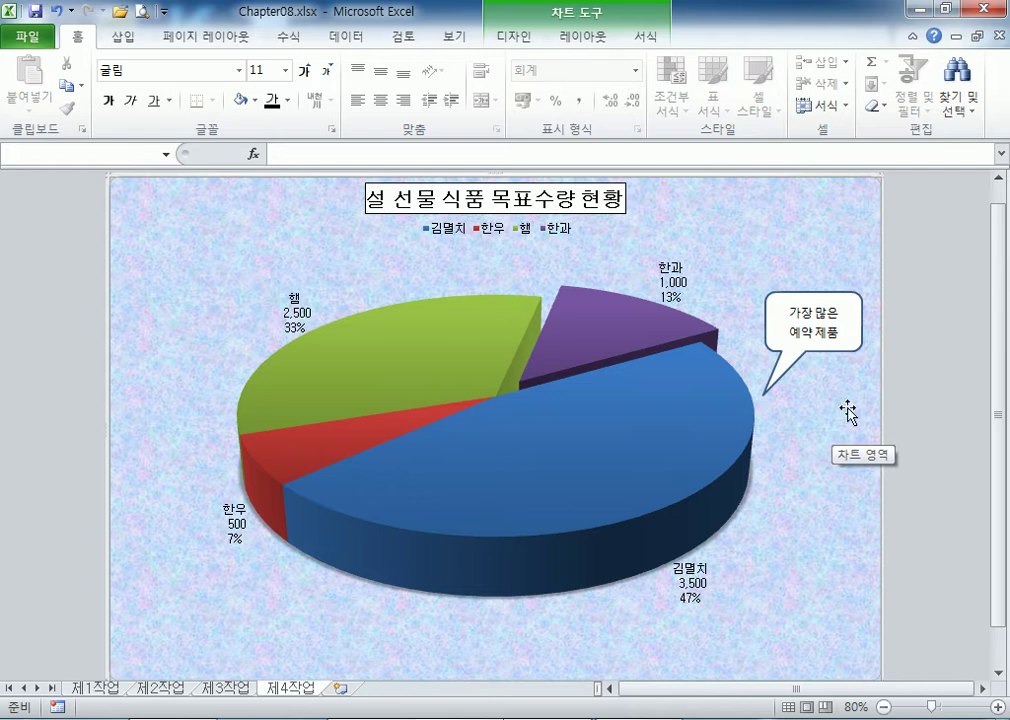
Review the callout's 자동 shape fill and its font color settings
click(838, 302)
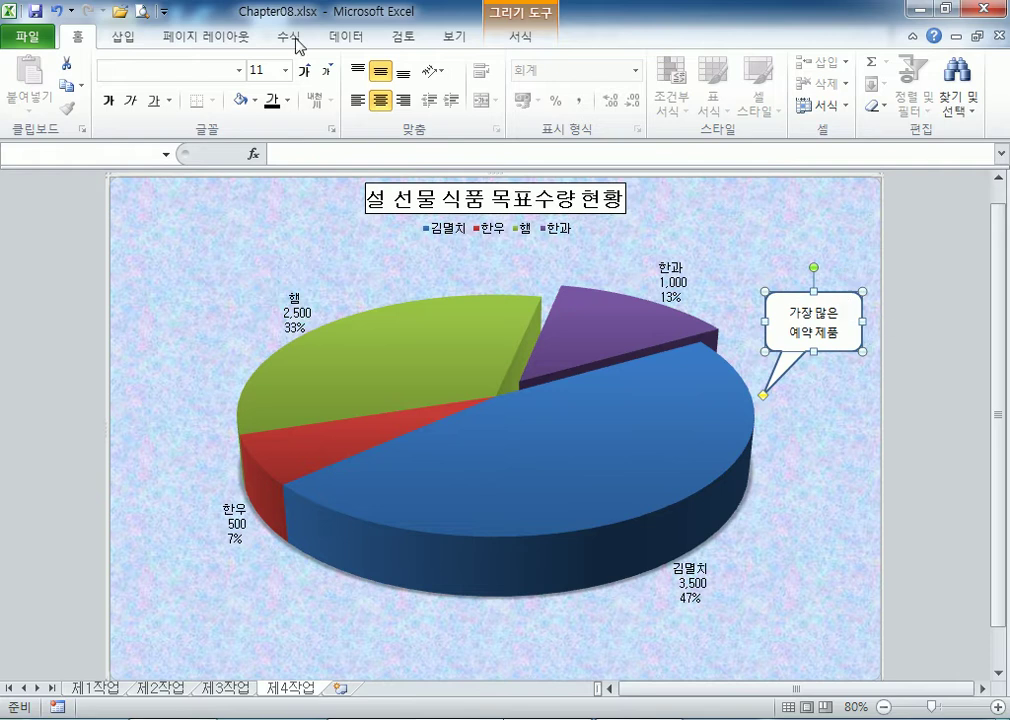
click(523, 40)
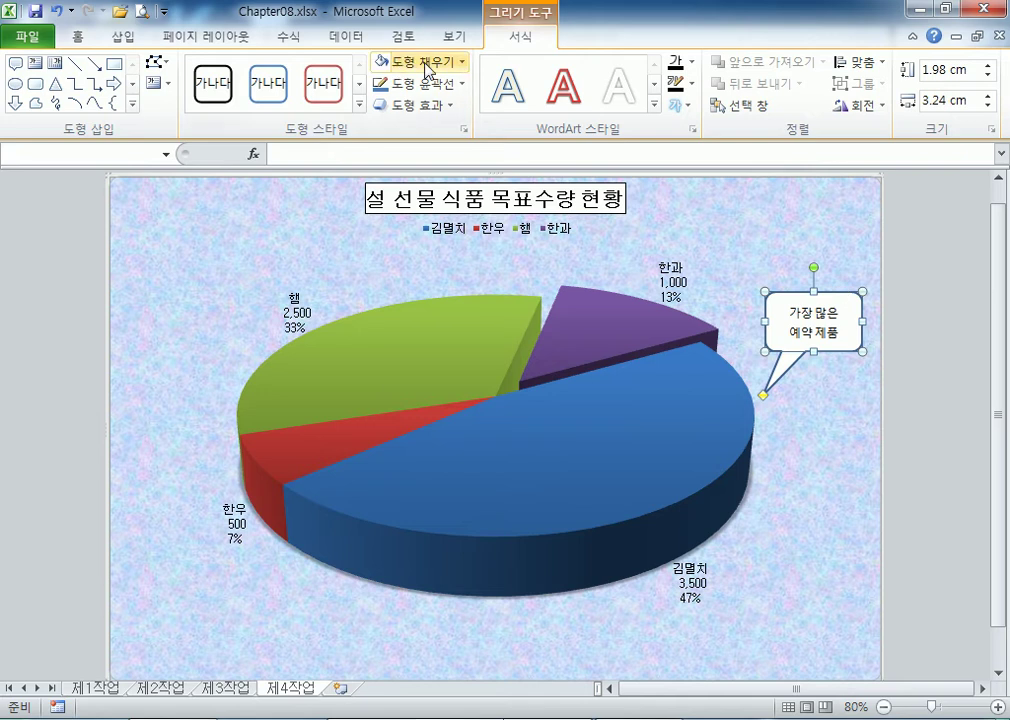
click(450, 70)
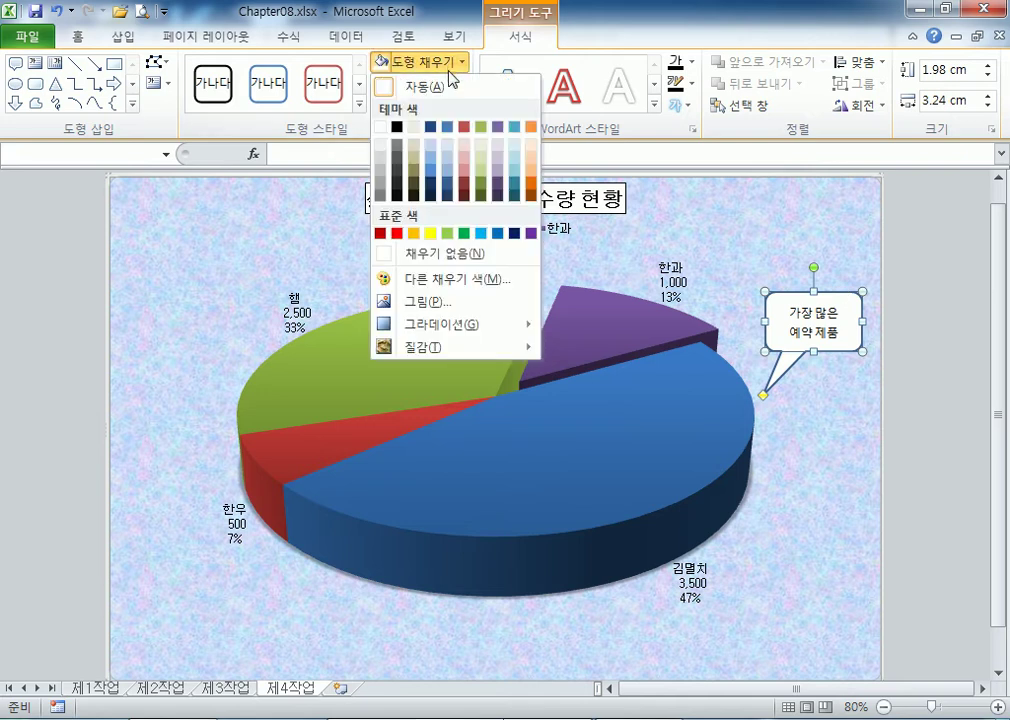
click(399, 88)
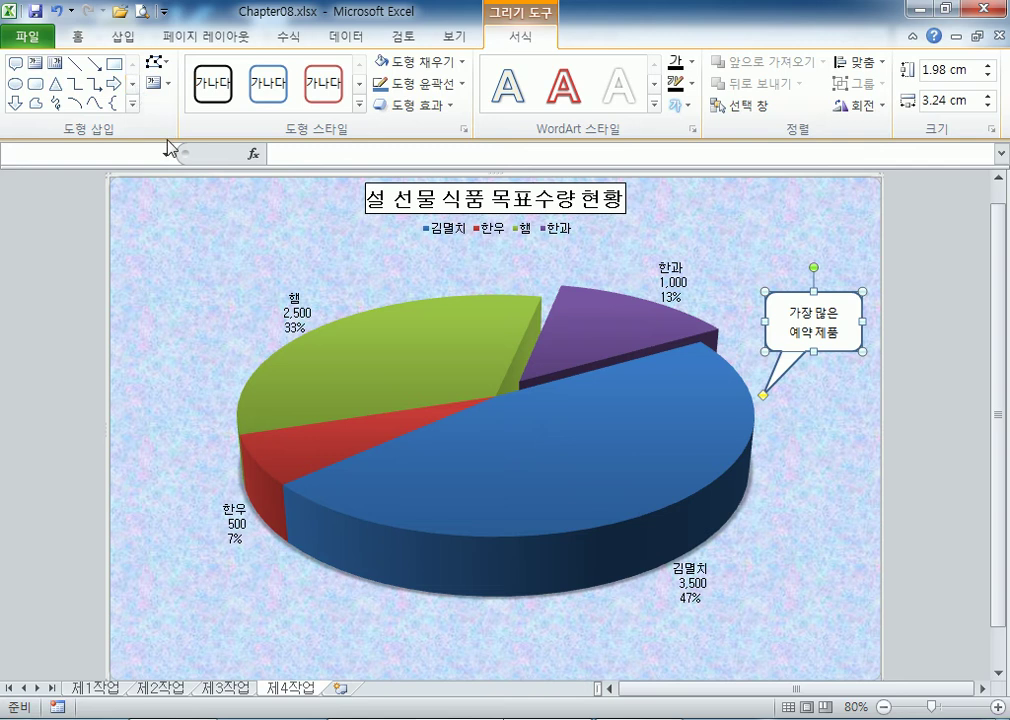
click(76, 36)
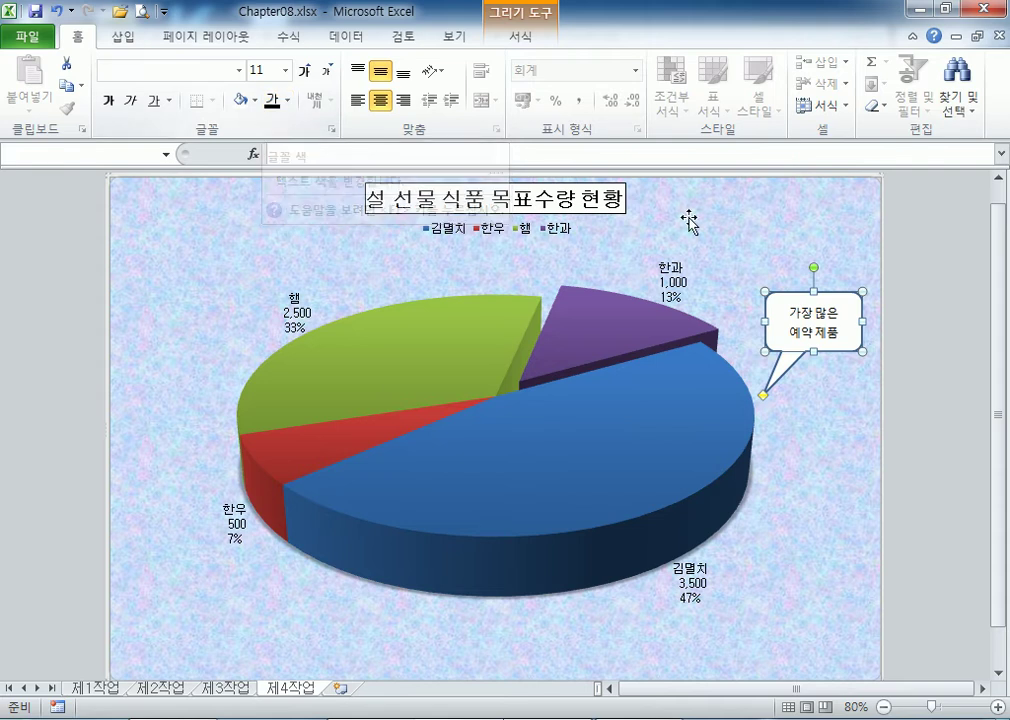
click(760, 300)
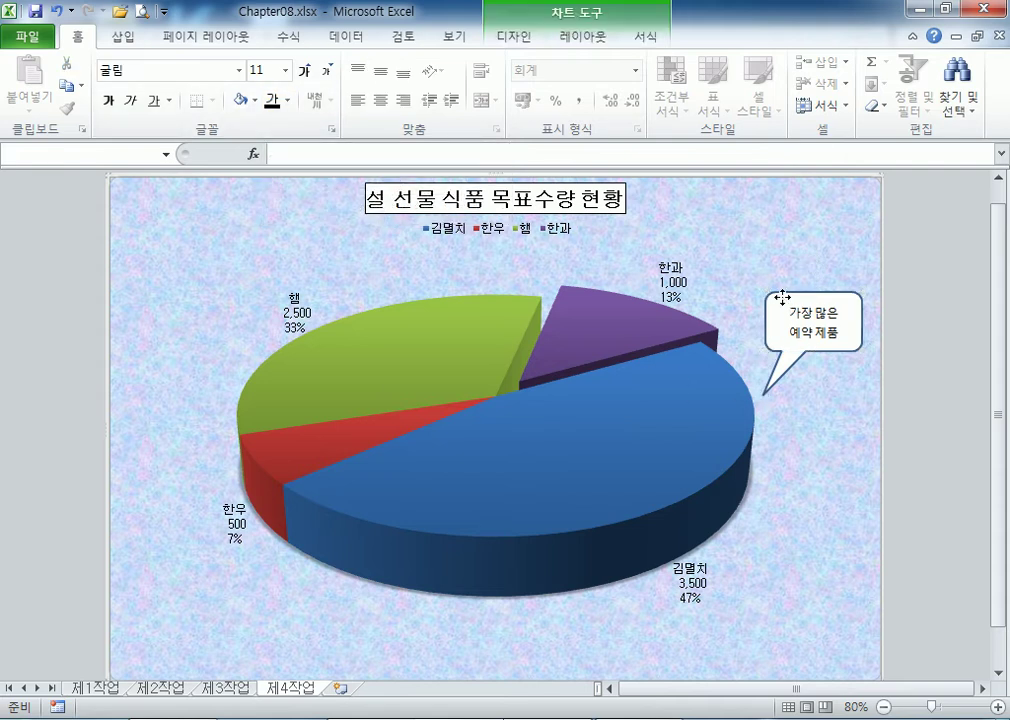
Set the 가장 많은 예약 제품 callout's shape outline to 자동, making it black
click(778, 298)
click(516, 40)
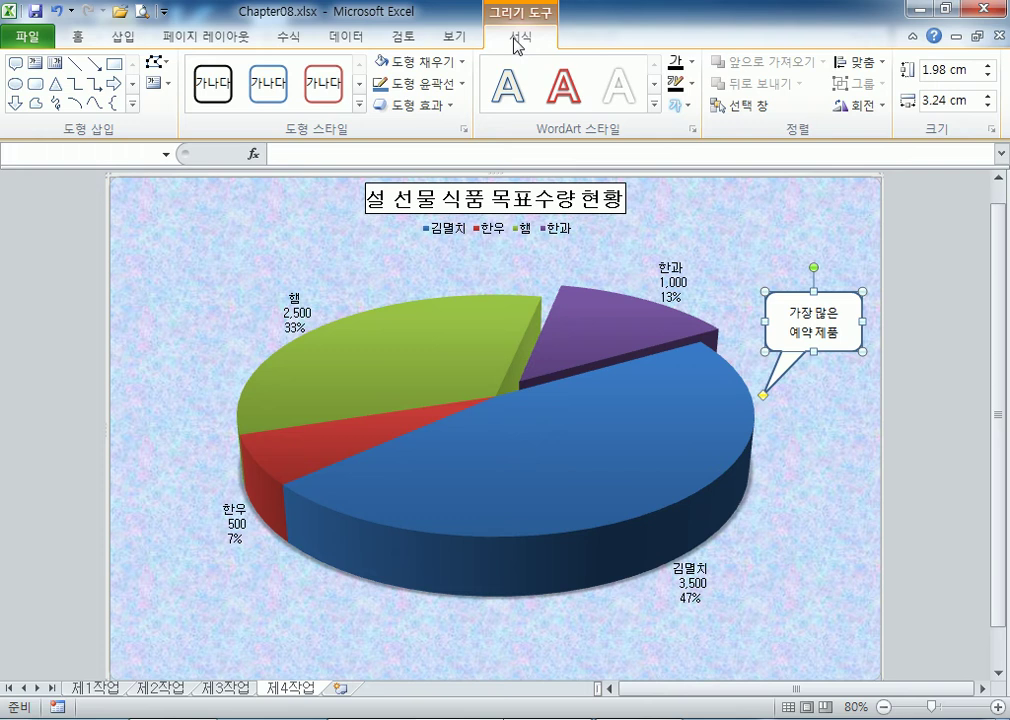
click(420, 84)
click(400, 110)
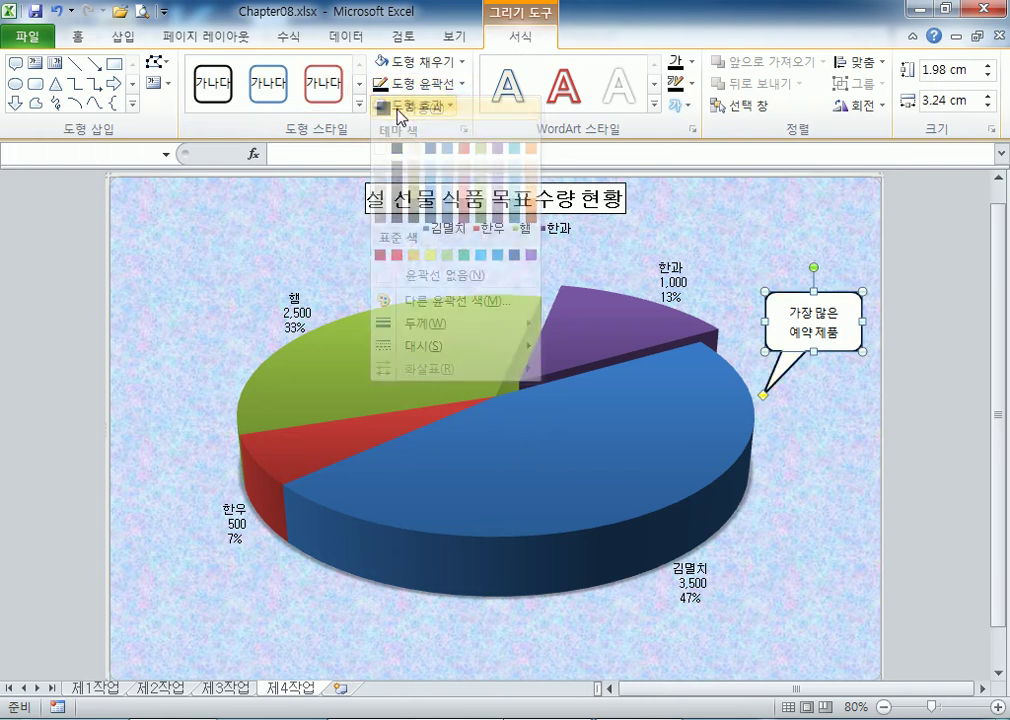
click(830, 240)
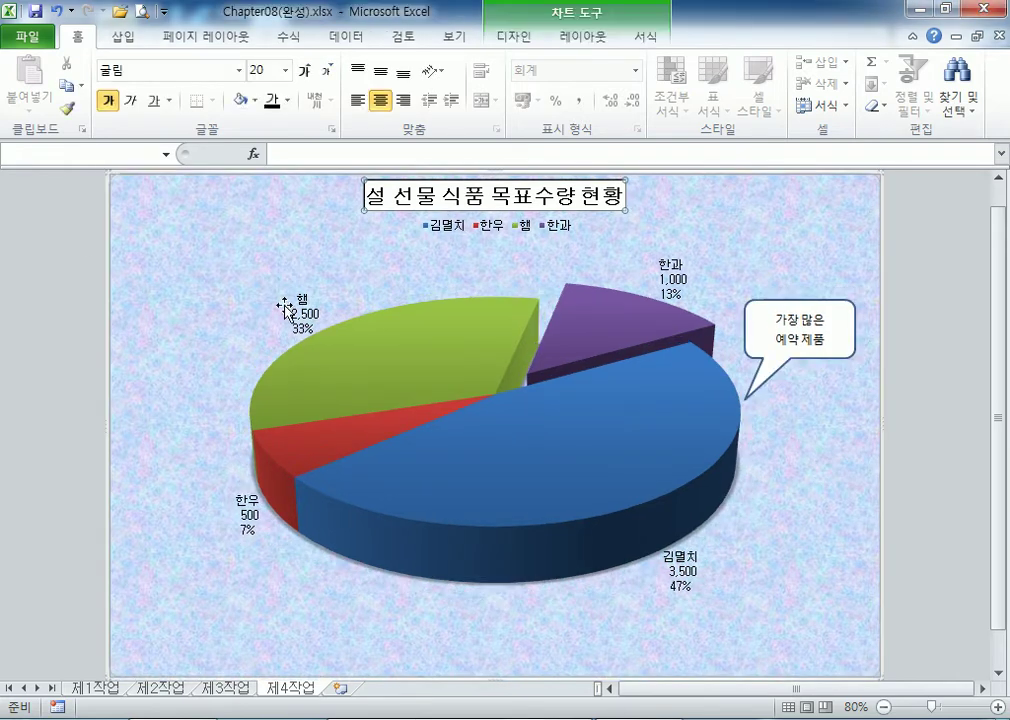
Compare the chart with the finished example, and close Chapter08(완성).xlsx without saving its changes
click(323, 236)
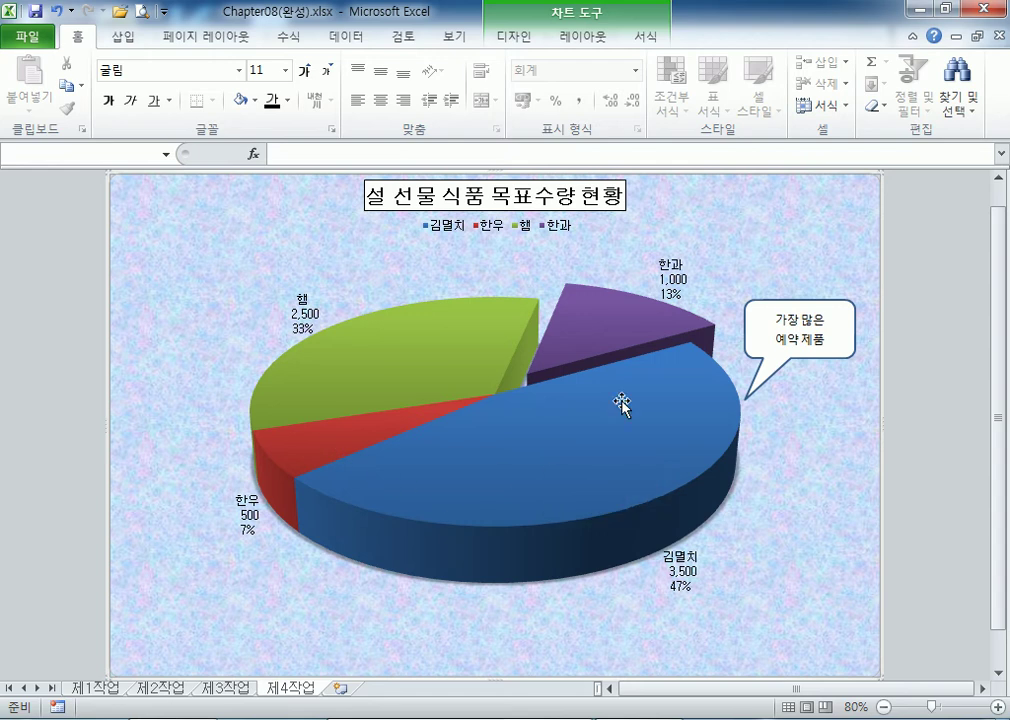
key(alt+Tab)
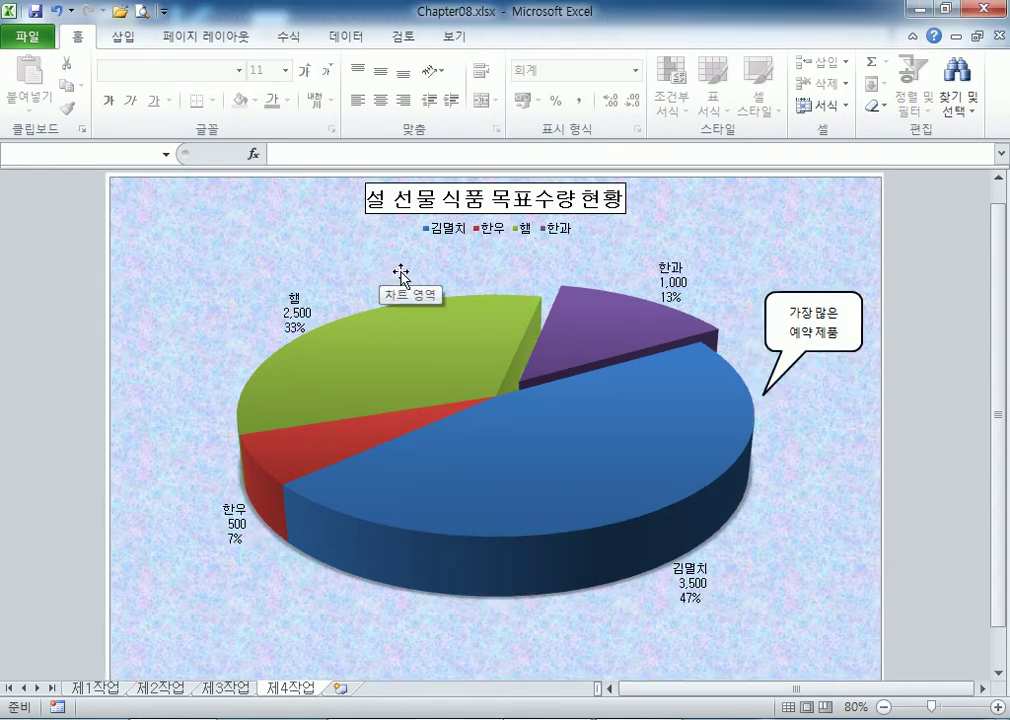
right_click(541, 718)
click(470, 685)
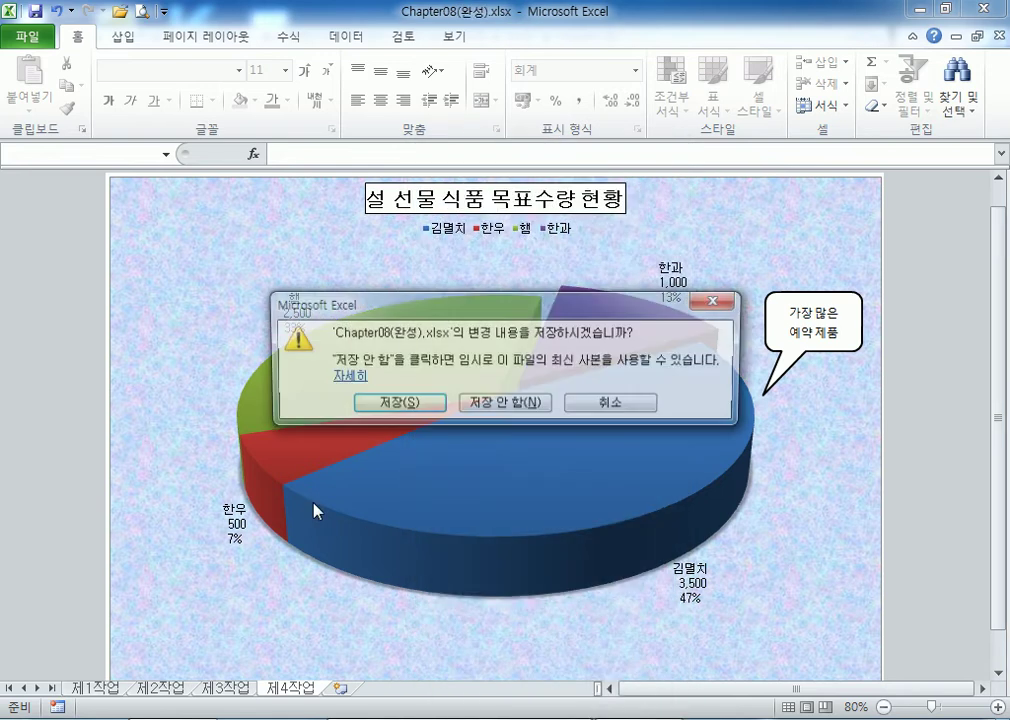
click(468, 408)
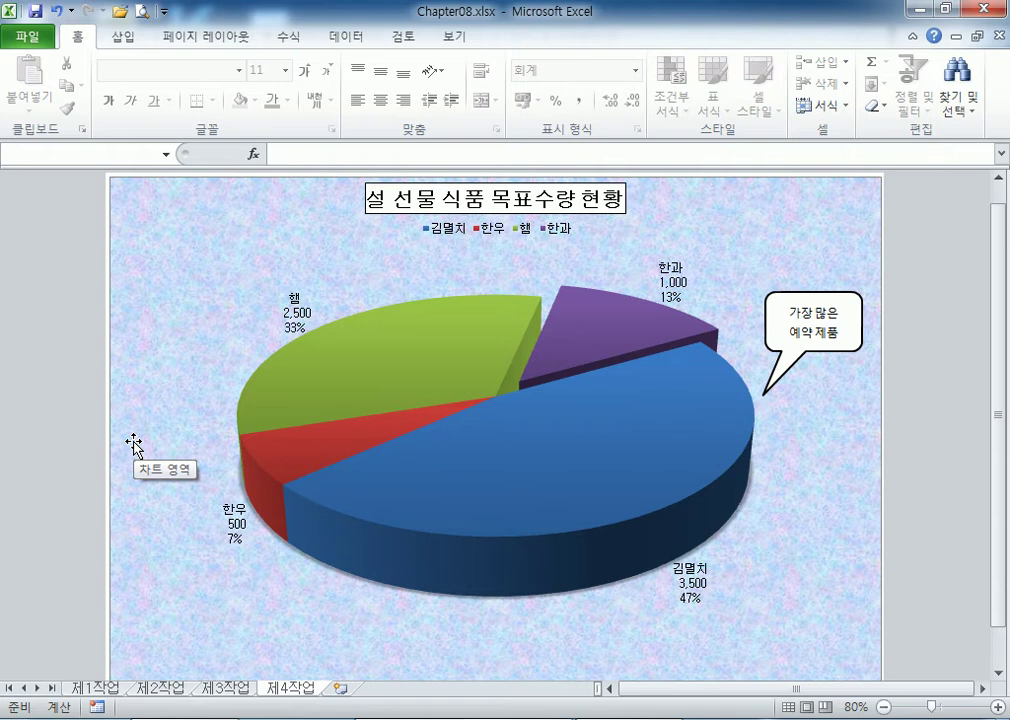
Insert a 3-D pie chart on the 제1작업 sheet from the selected 식품 product names and their 목표수량 values
click(95, 688)
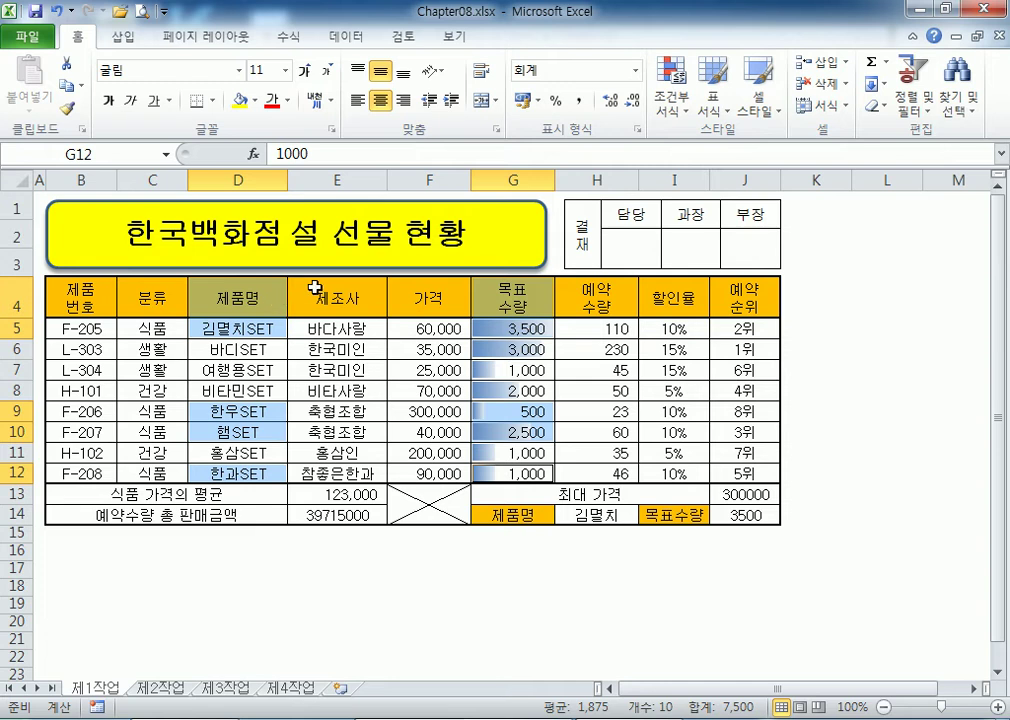
click(122, 37)
click(358, 85)
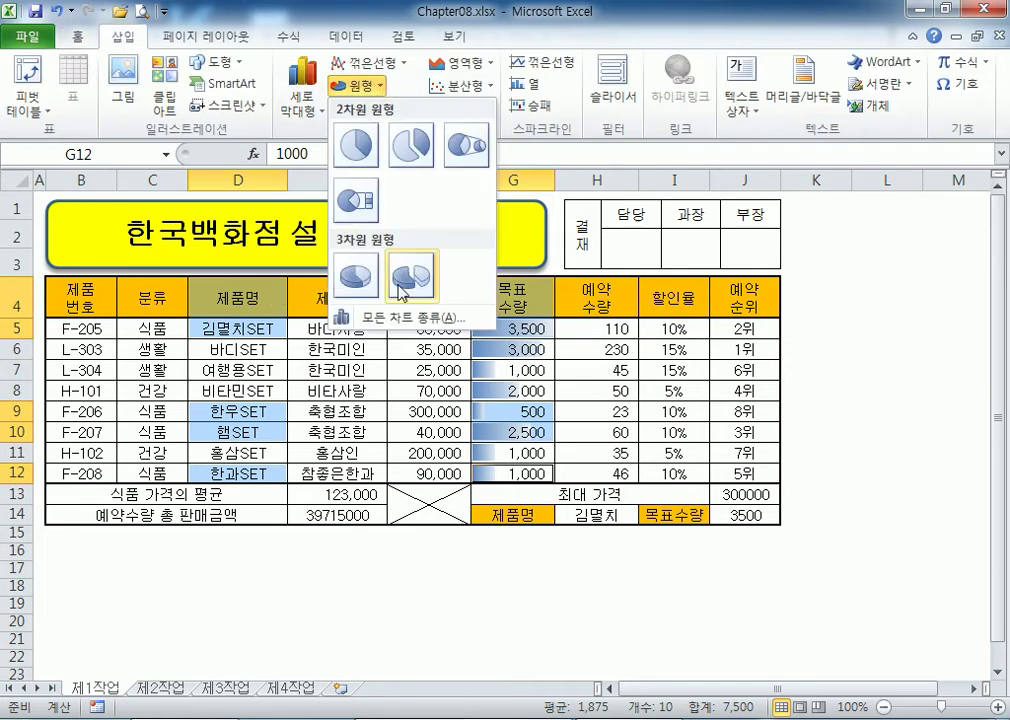
click(358, 290)
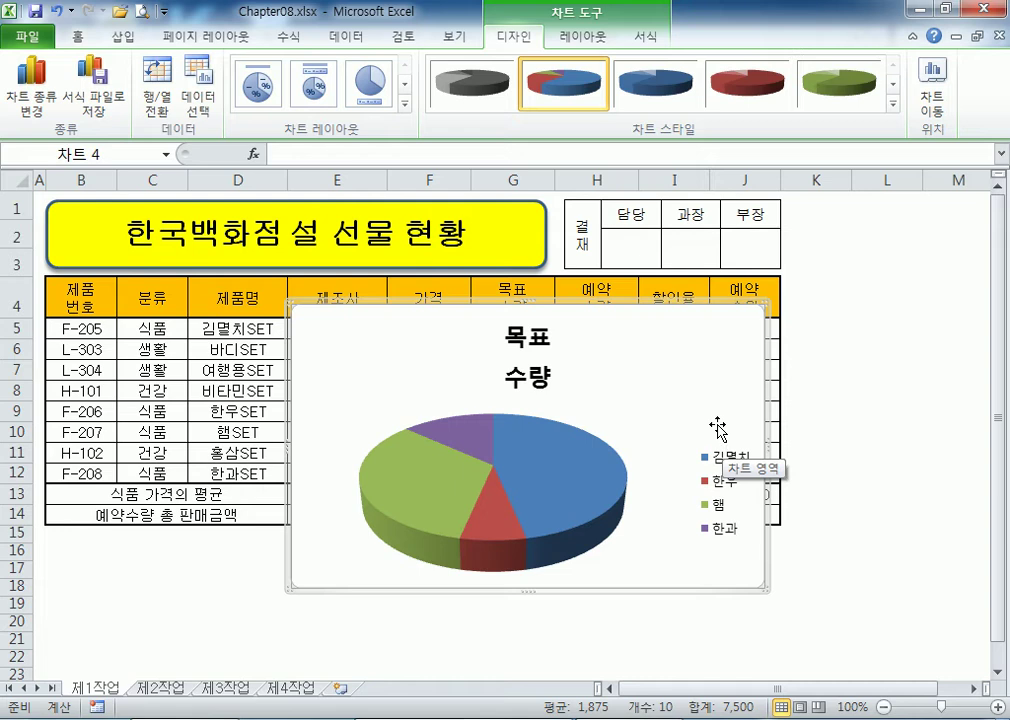
Move the new pie chart to a new sheet, keeping the suggested name Chart2
click(930, 103)
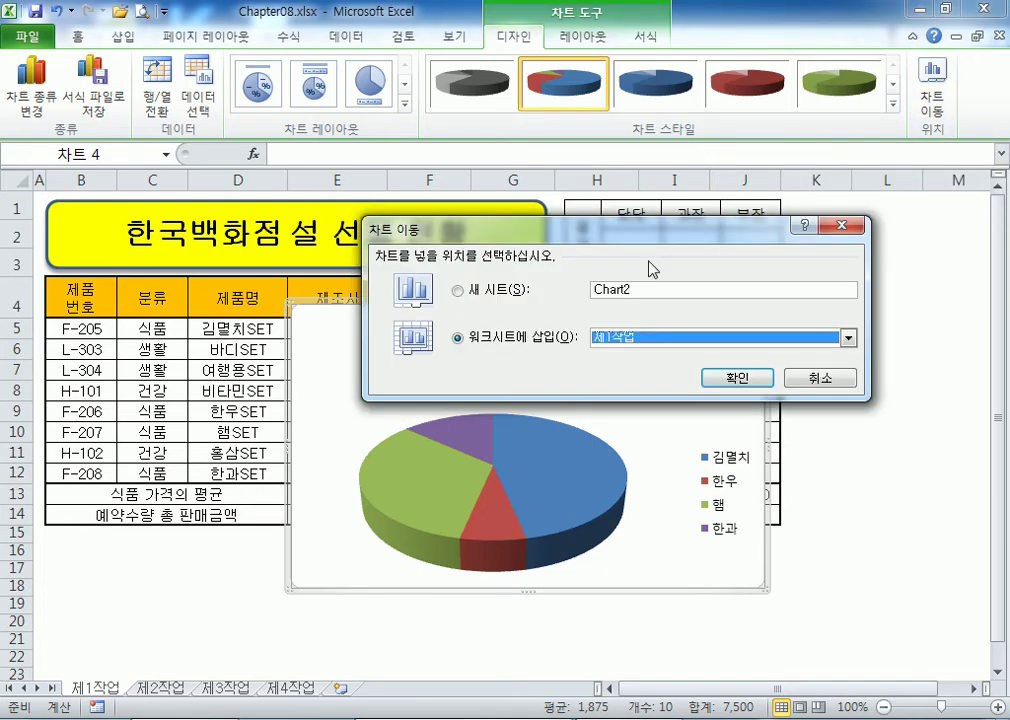
drag(642, 290, 604, 292)
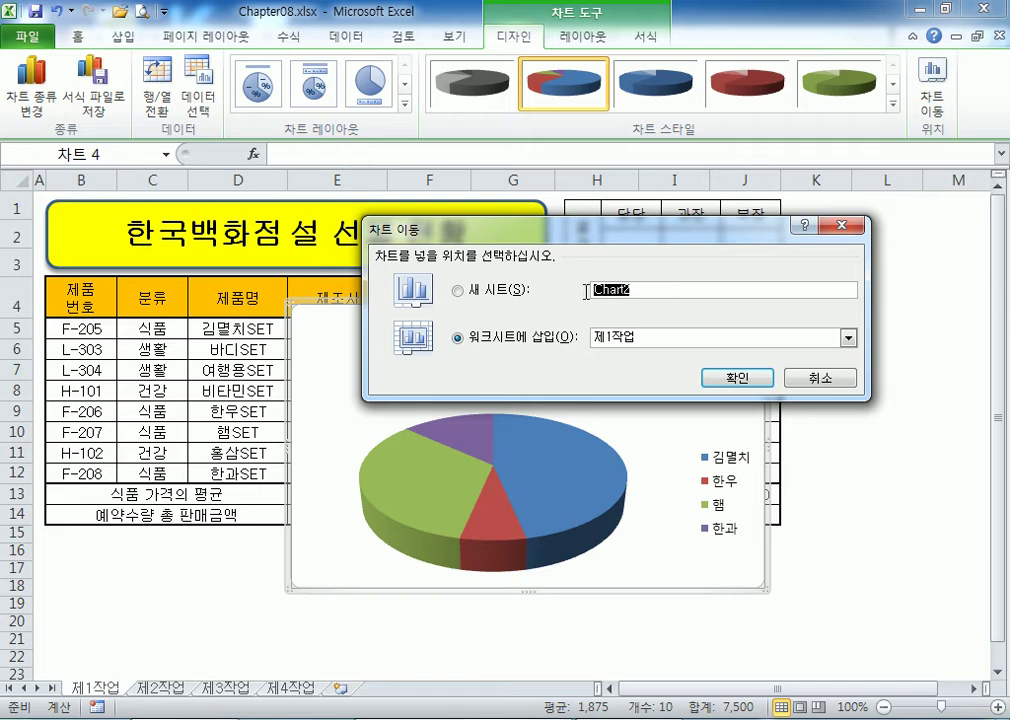
click(496, 297)
click(716, 381)
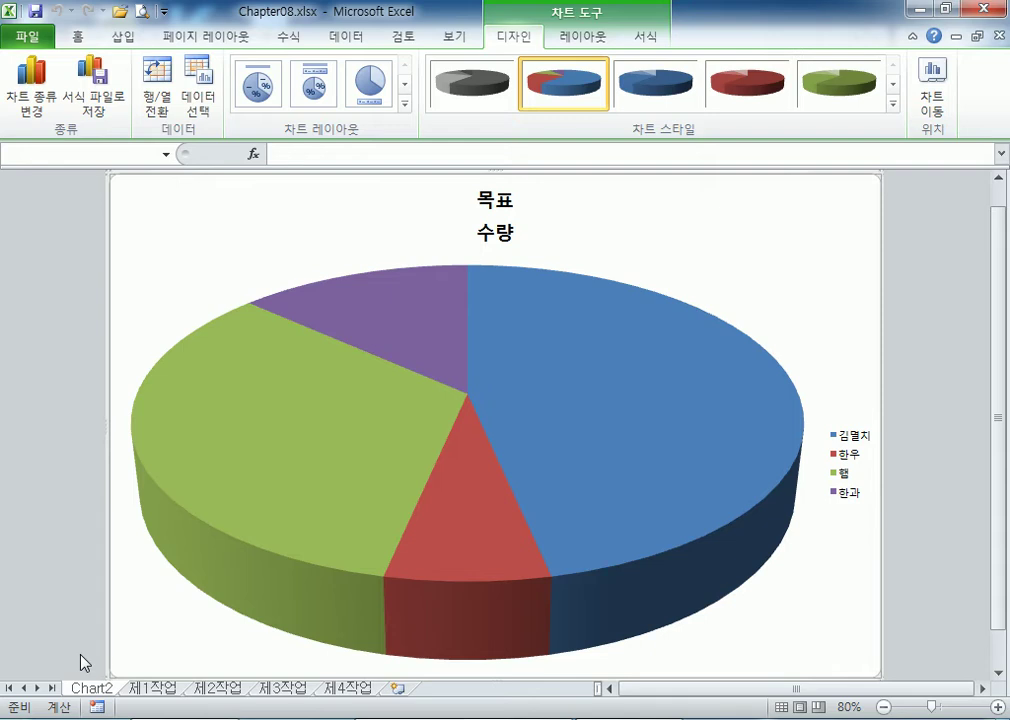
click(934, 103)
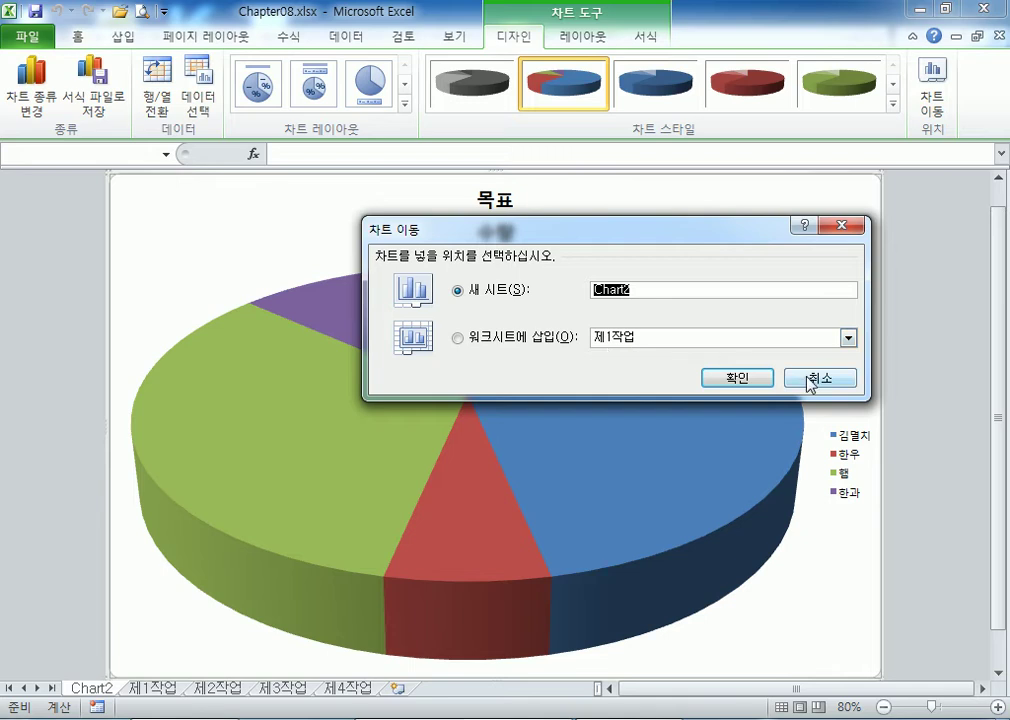
click(810, 385)
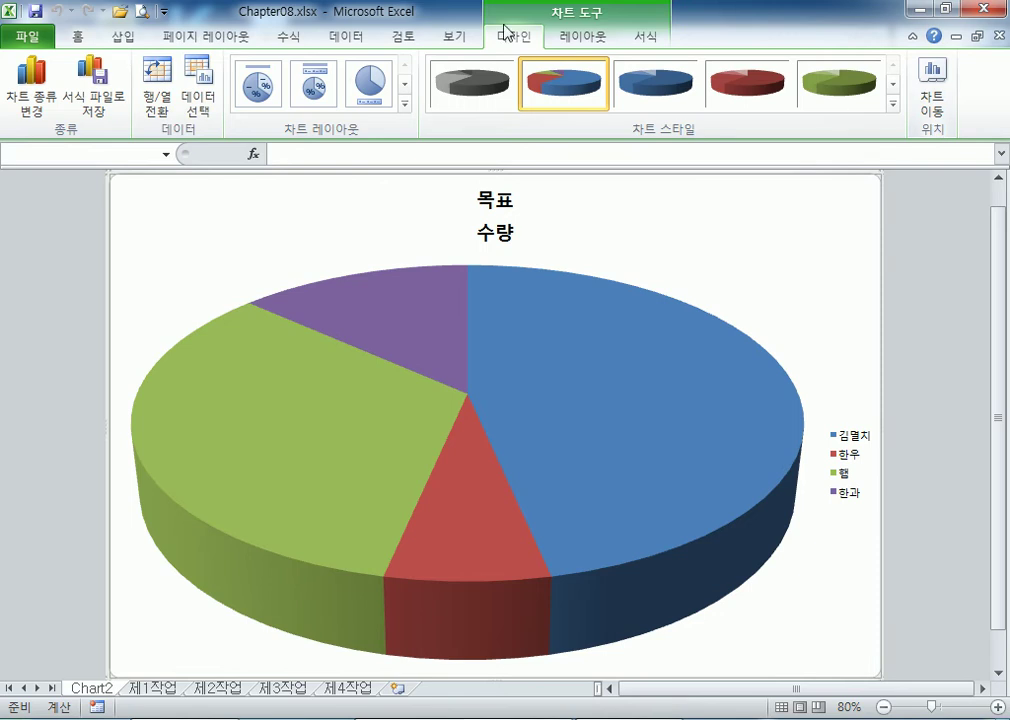
click(578, 40)
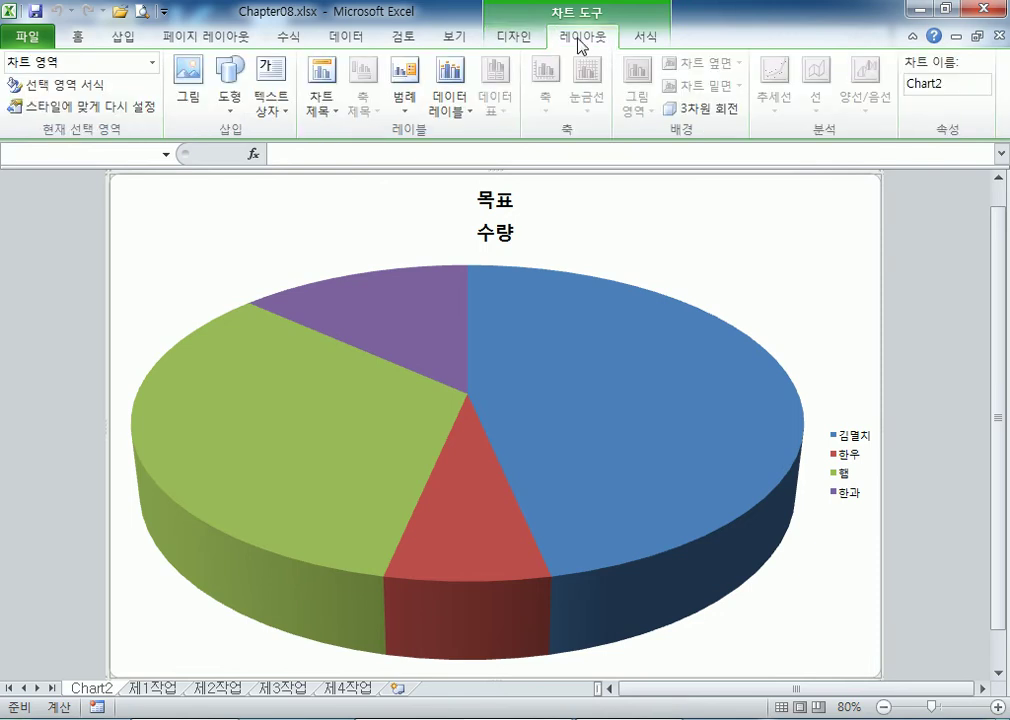
click(79, 44)
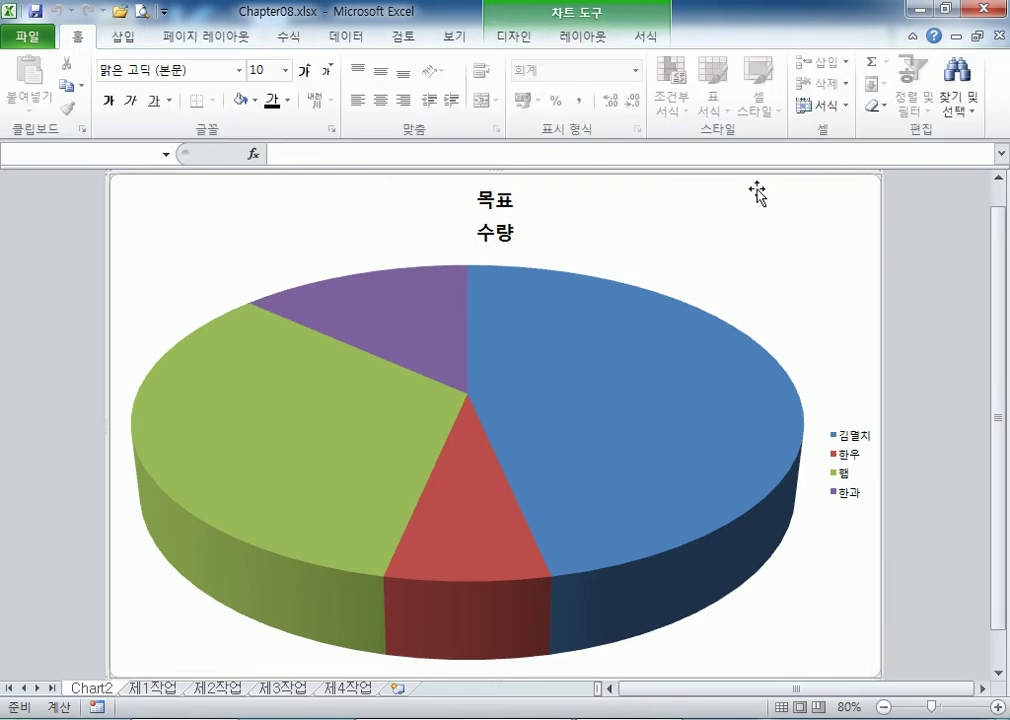
click(824, 105)
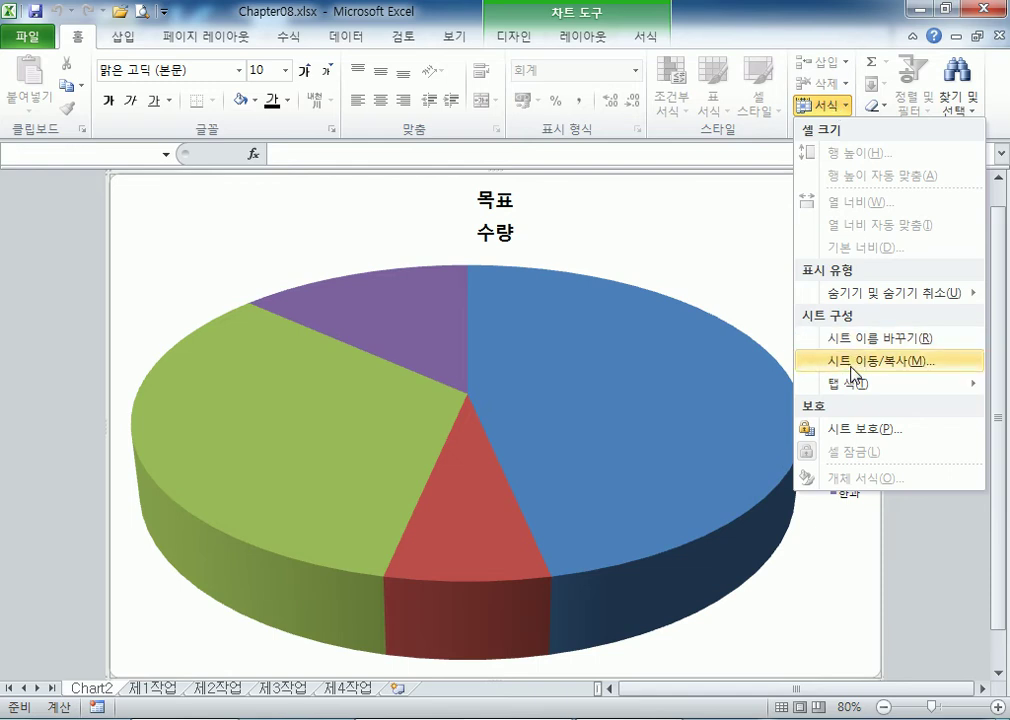
click(230, 192)
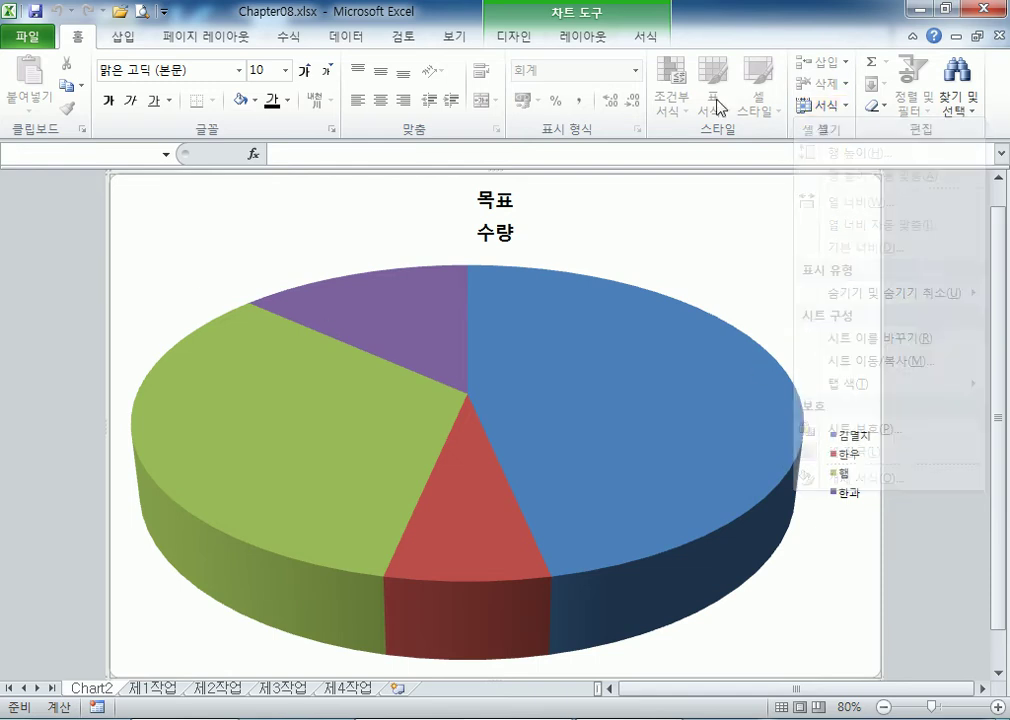
Restore the workbook window to a smaller size and place the Chart2 sheet between 제3작업 and 제4작업
click(945, 8)
drag(97, 444, 330, 444)
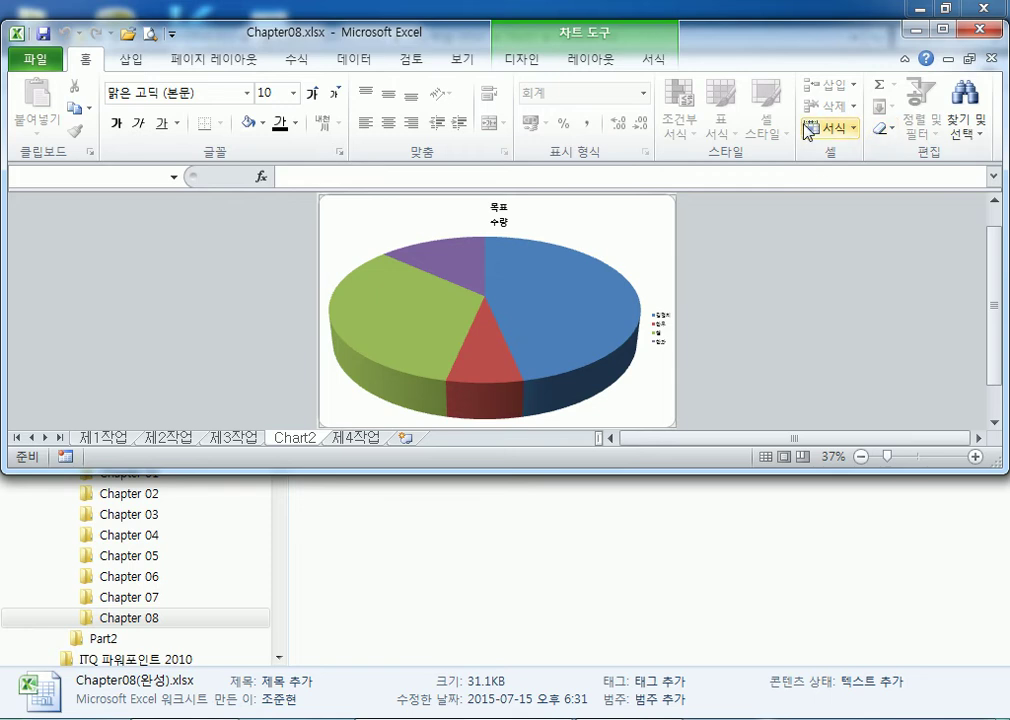
click(851, 143)
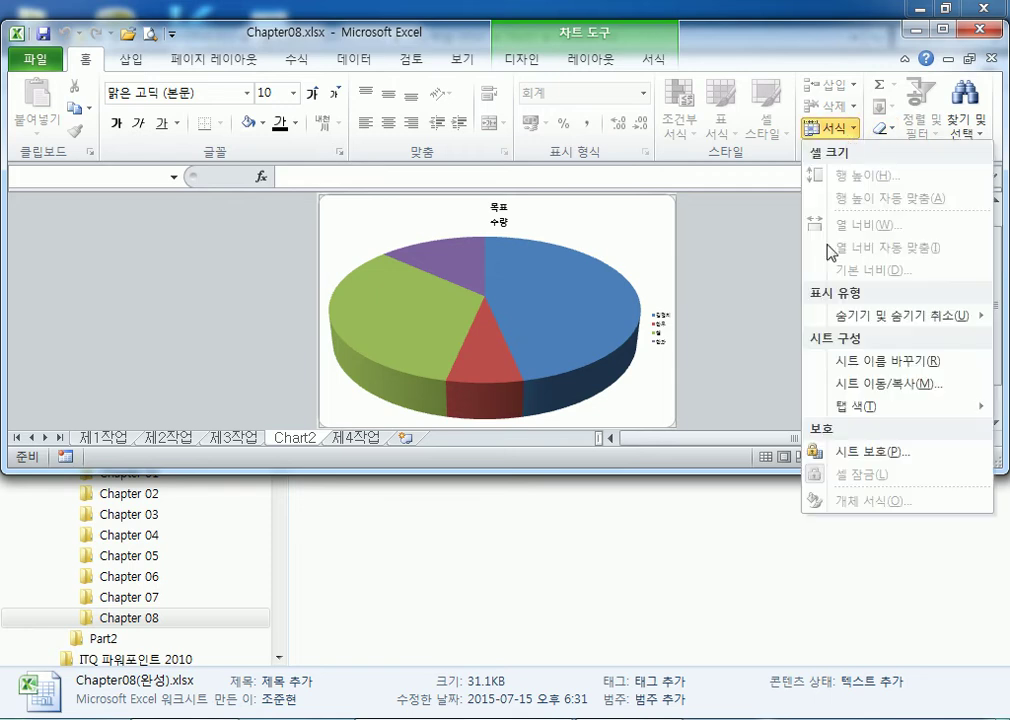
click(846, 385)
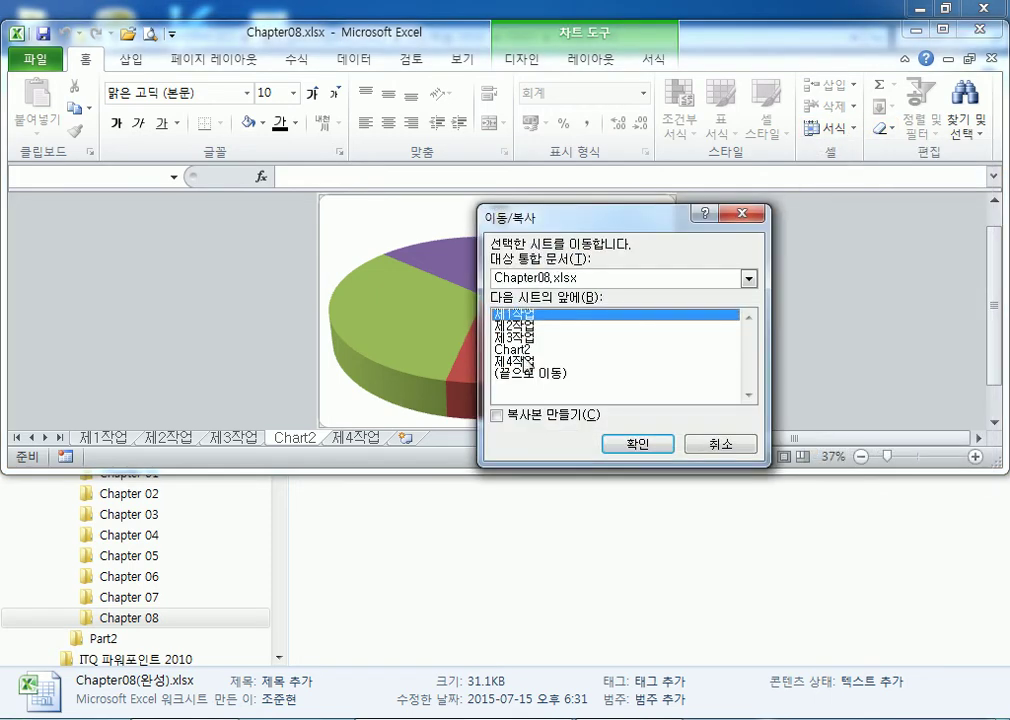
click(528, 361)
click(521, 339)
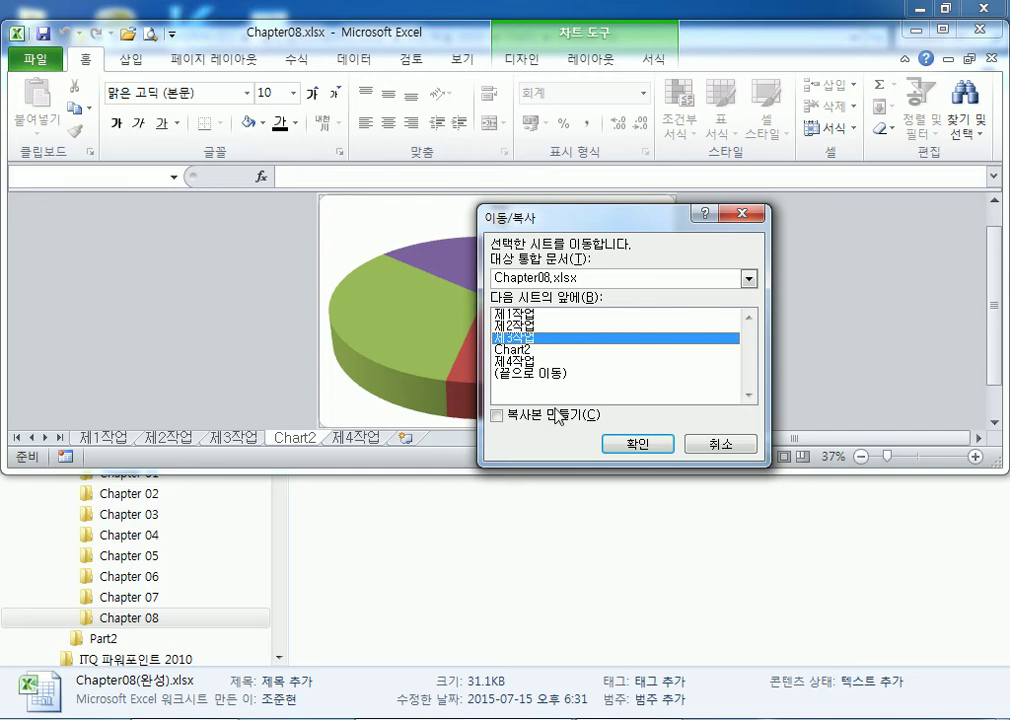
click(718, 445)
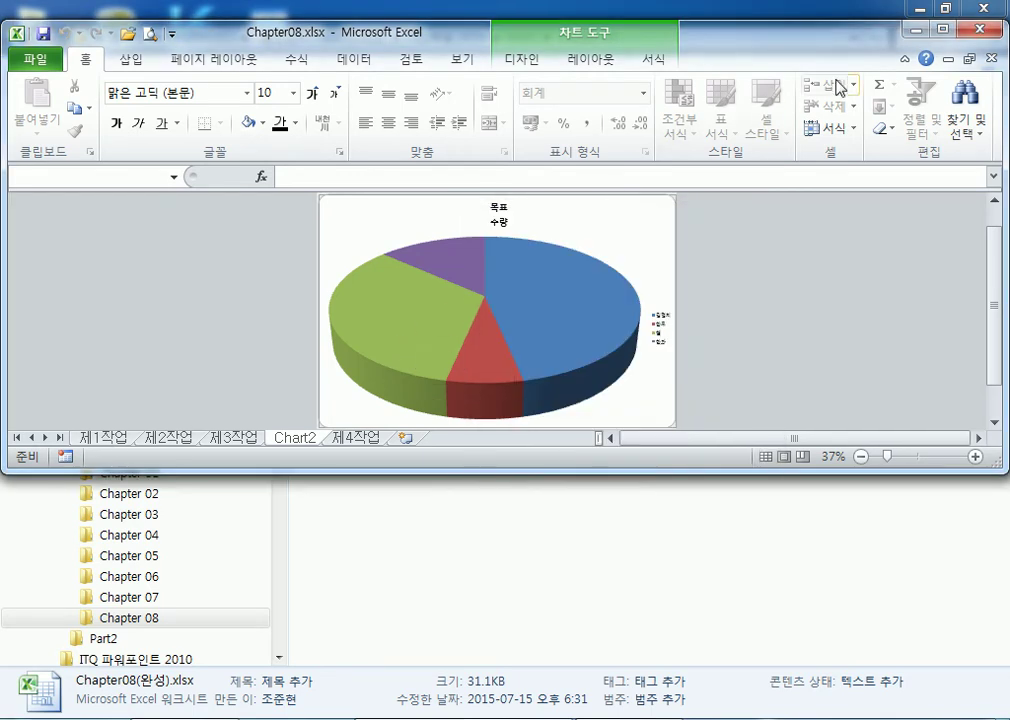
Maximize the workbook, then give the chart the layout with a legend above percentage labels and the multicolor style with richer shading and a soft shadow
double_click(744, 24)
mouse_move(483, 325)
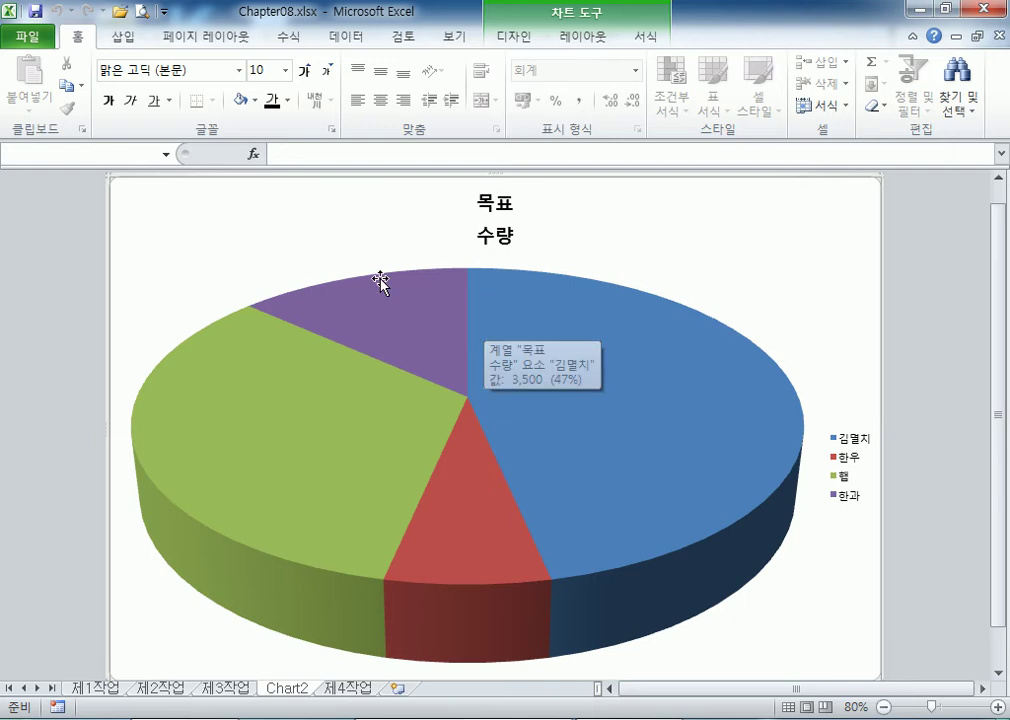
click(575, 39)
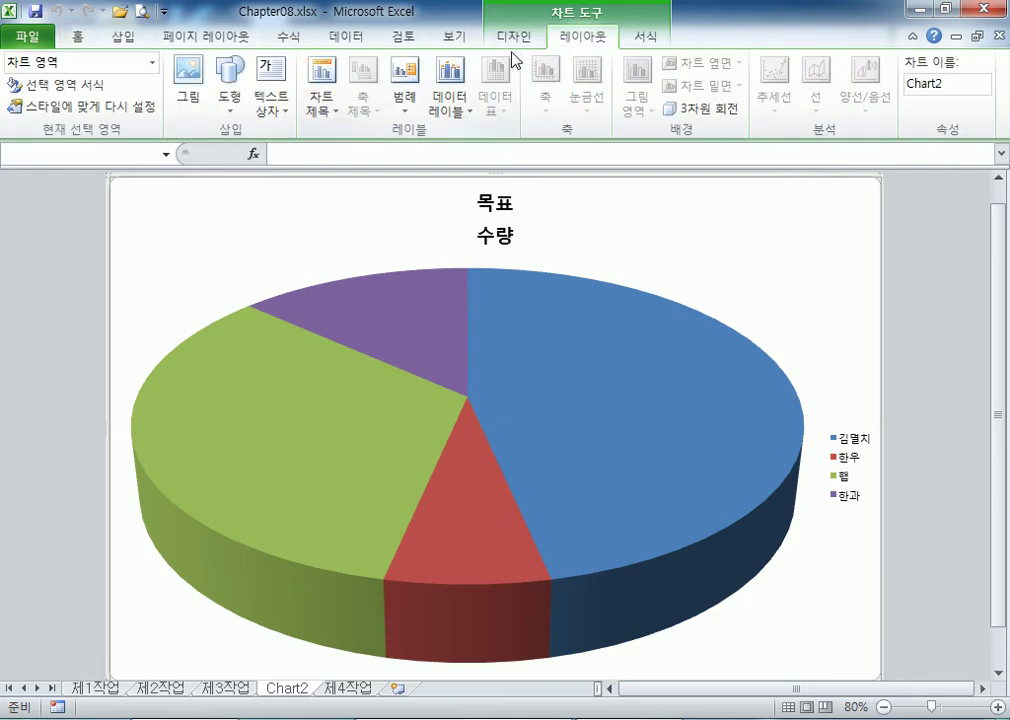
click(514, 38)
click(318, 100)
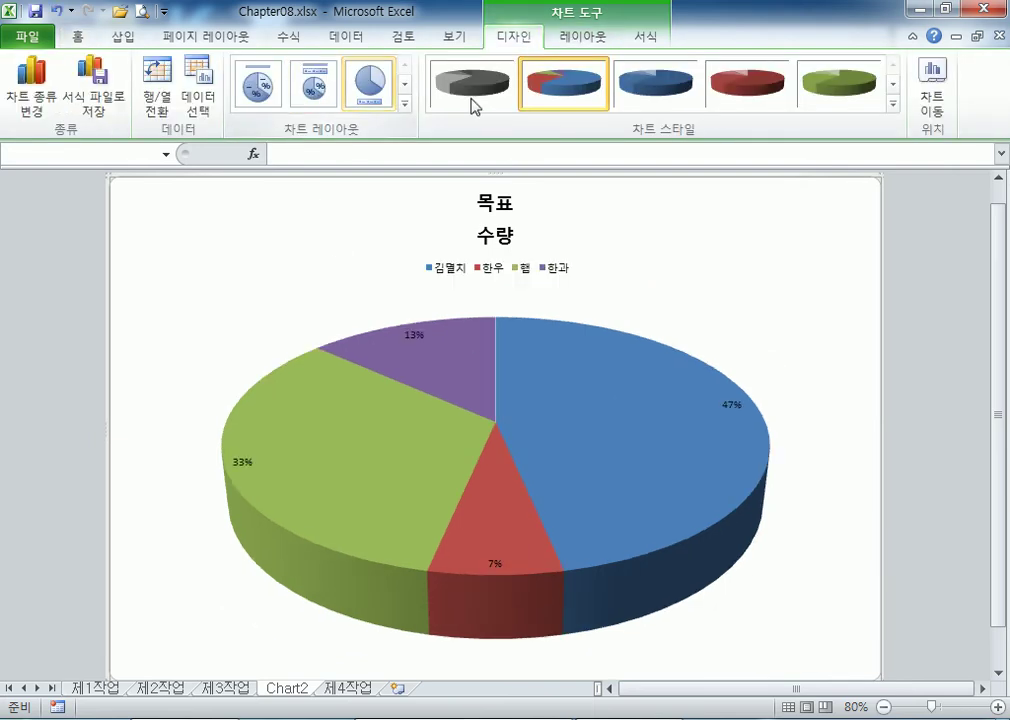
click(893, 104)
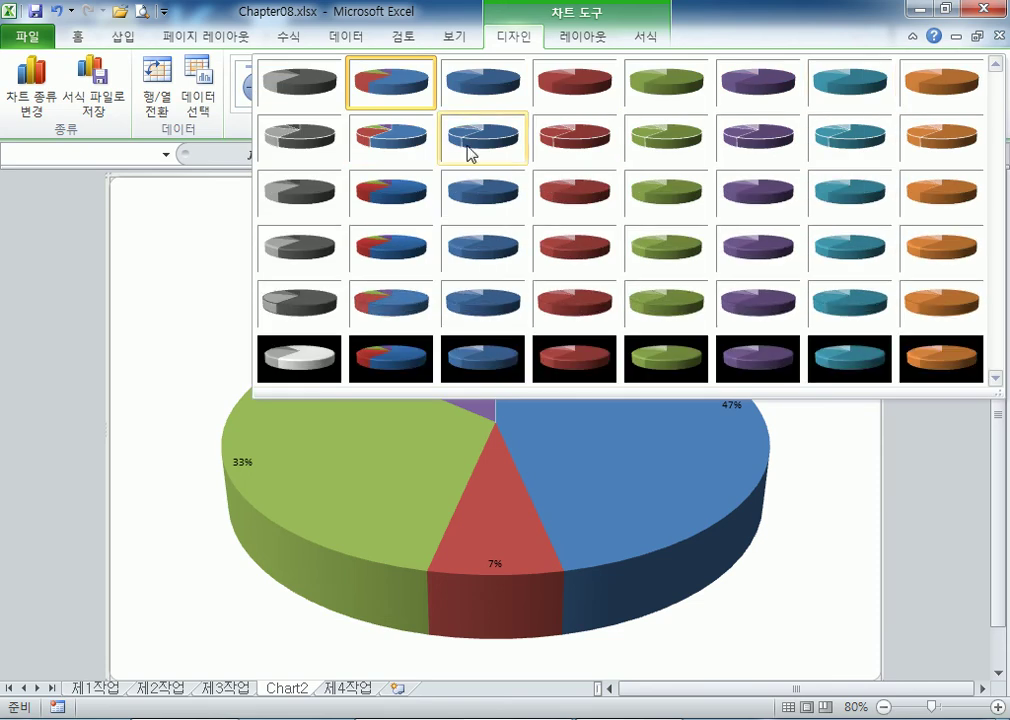
click(381, 196)
mouse_move(637, 447)
Rotate the pie clockwise until the 한과 slice faces the upper right, and pull that slice slightly out of the pie
click(510, 221)
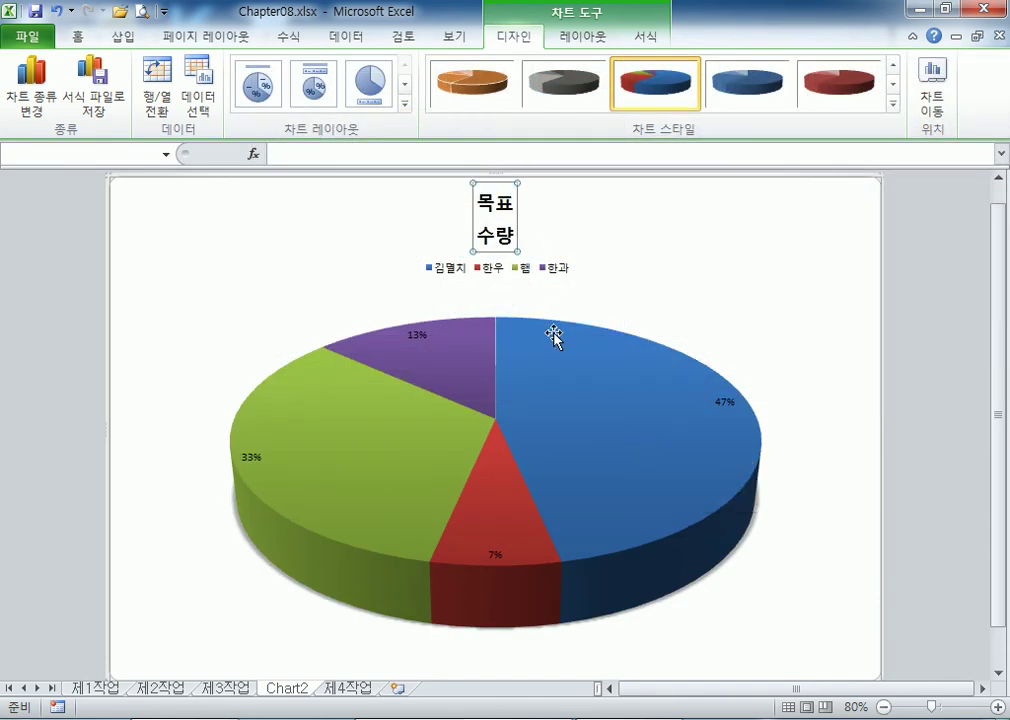
mouse_move(451, 368)
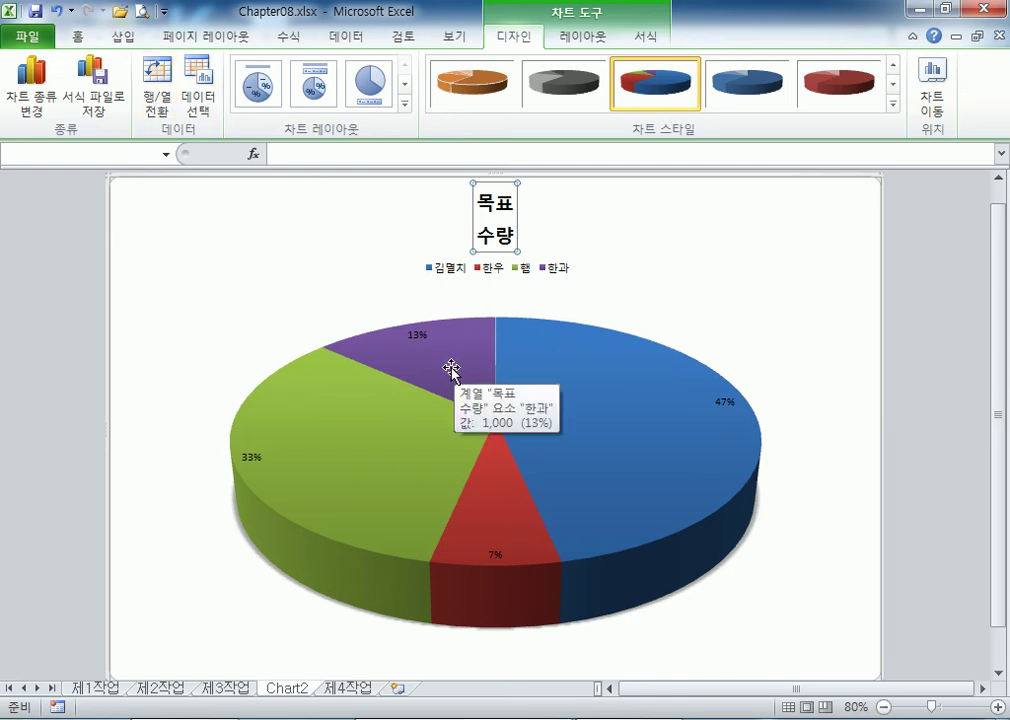
mouse_move(357, 399)
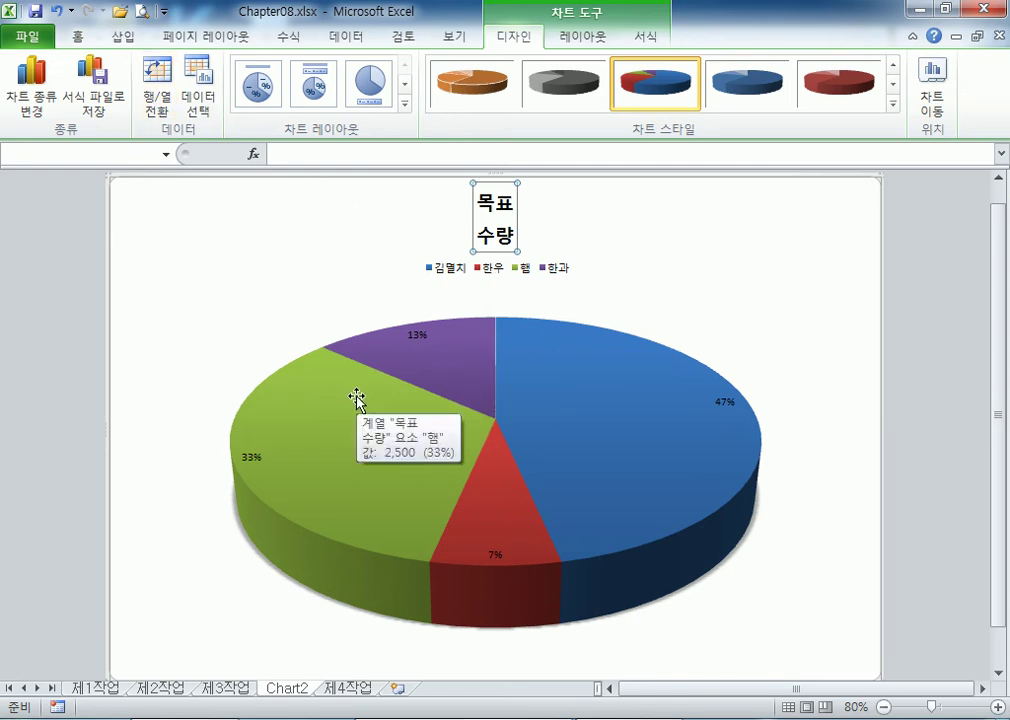
double_click(651, 400)
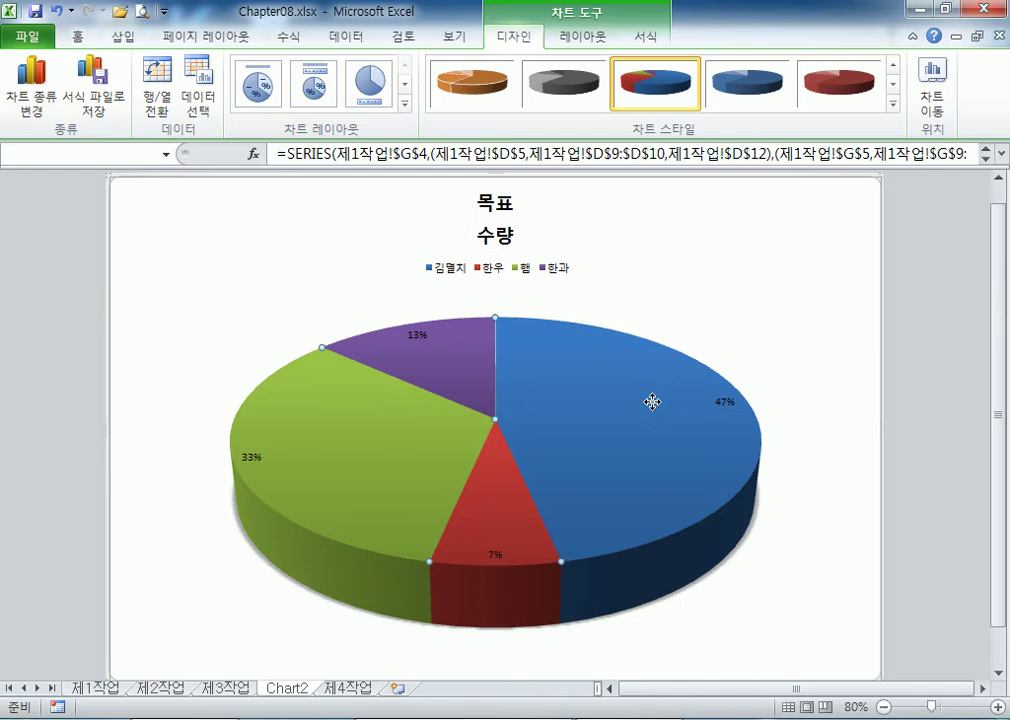
drag(743, 208, 776, 212)
drag(709, 133, 468, 226)
click(752, 214)
drag(559, 385, 590, 358)
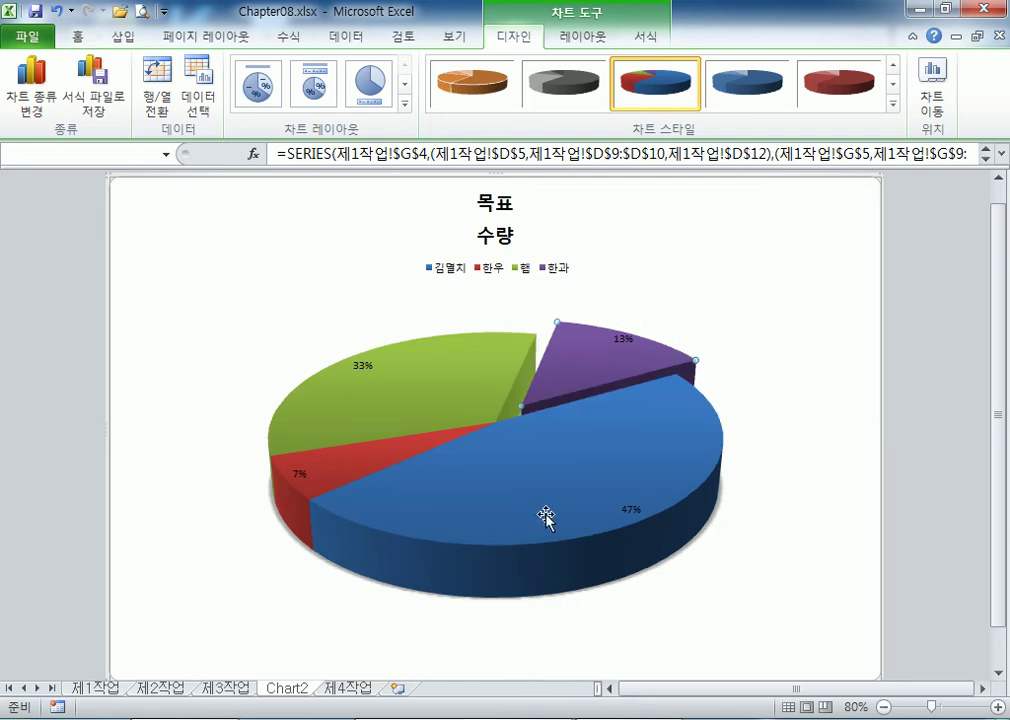
click(362, 366)
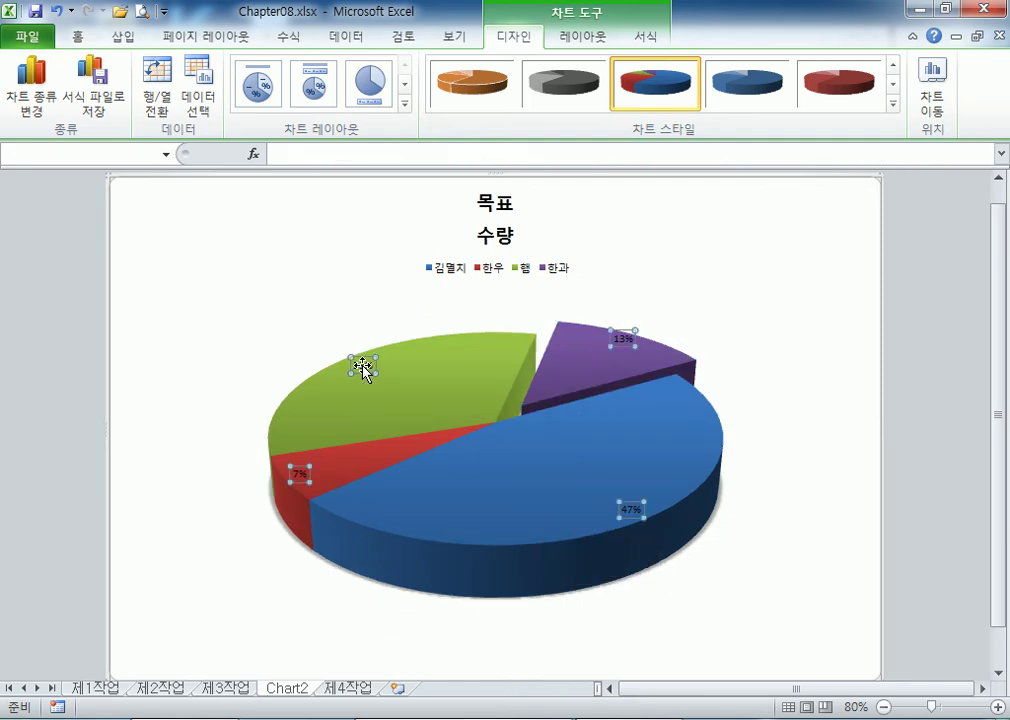
click(362, 366)
double_click(365, 366)
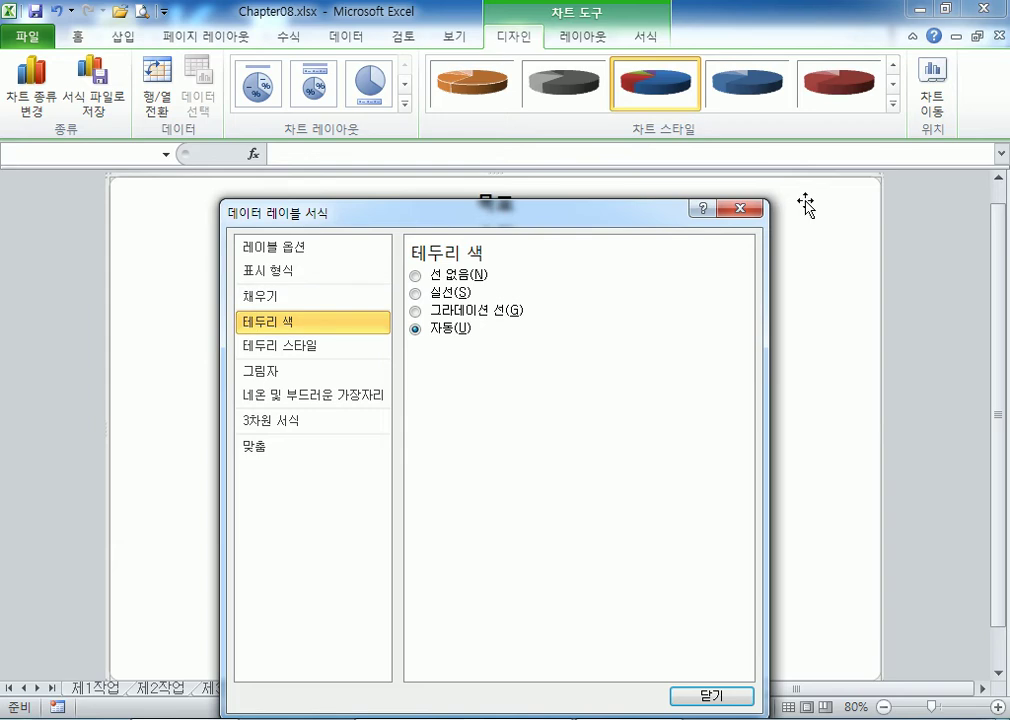
click(752, 209)
click(300, 361)
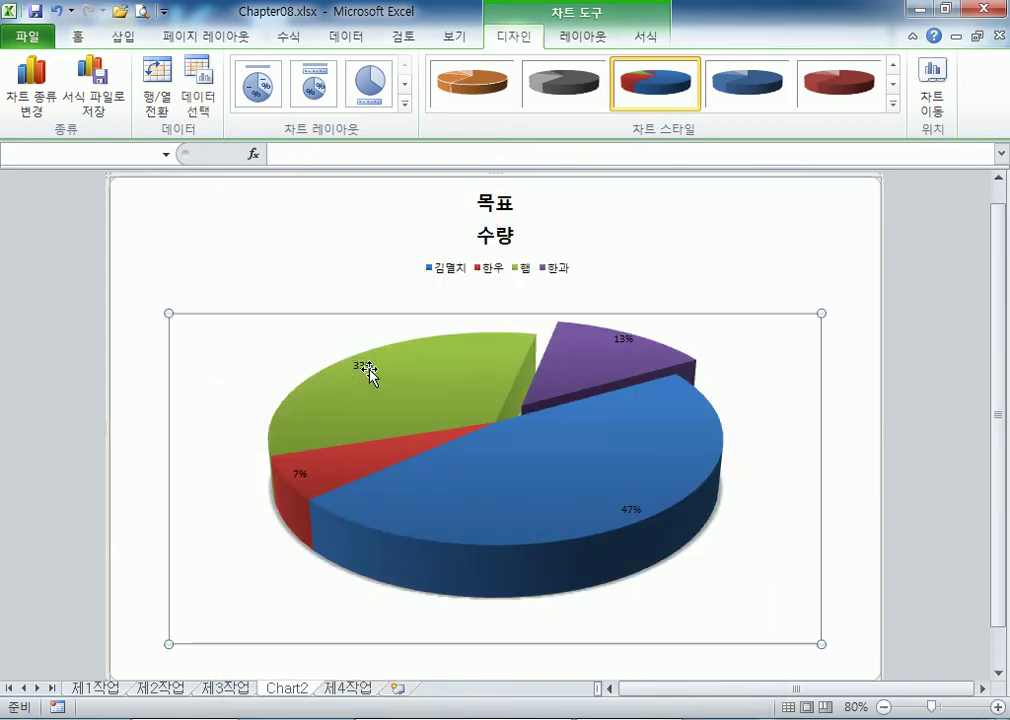
Make the pie's data labels show the category name and value along with the percentage
click(368, 370)
double_click(368, 370)
click(465, 307)
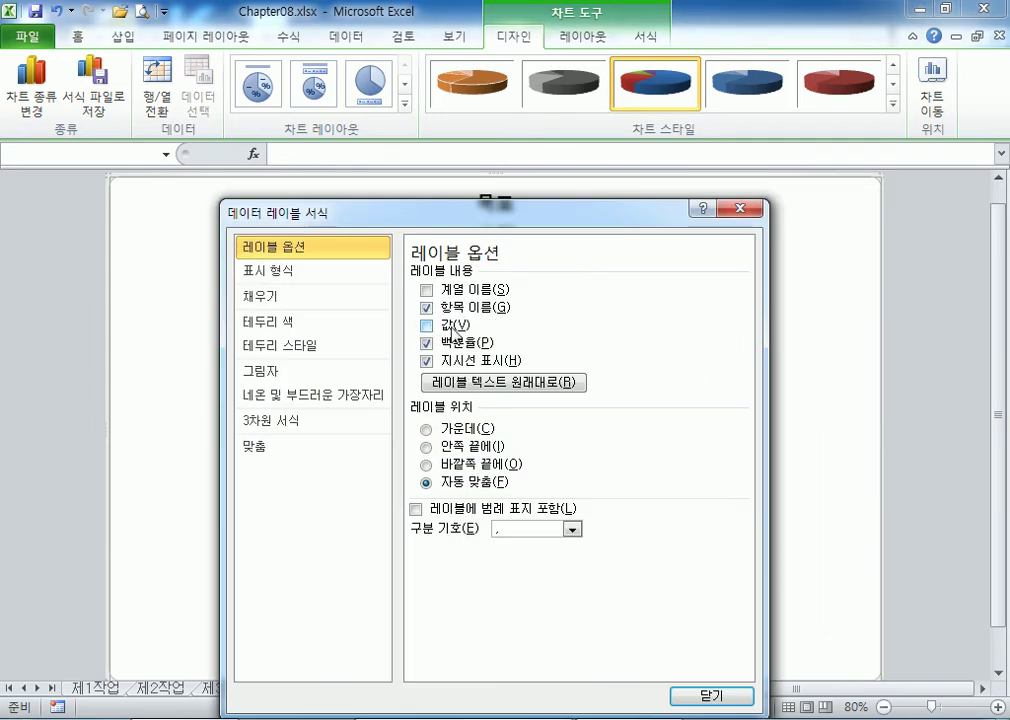
click(450, 328)
drag(594, 212, 762, 63)
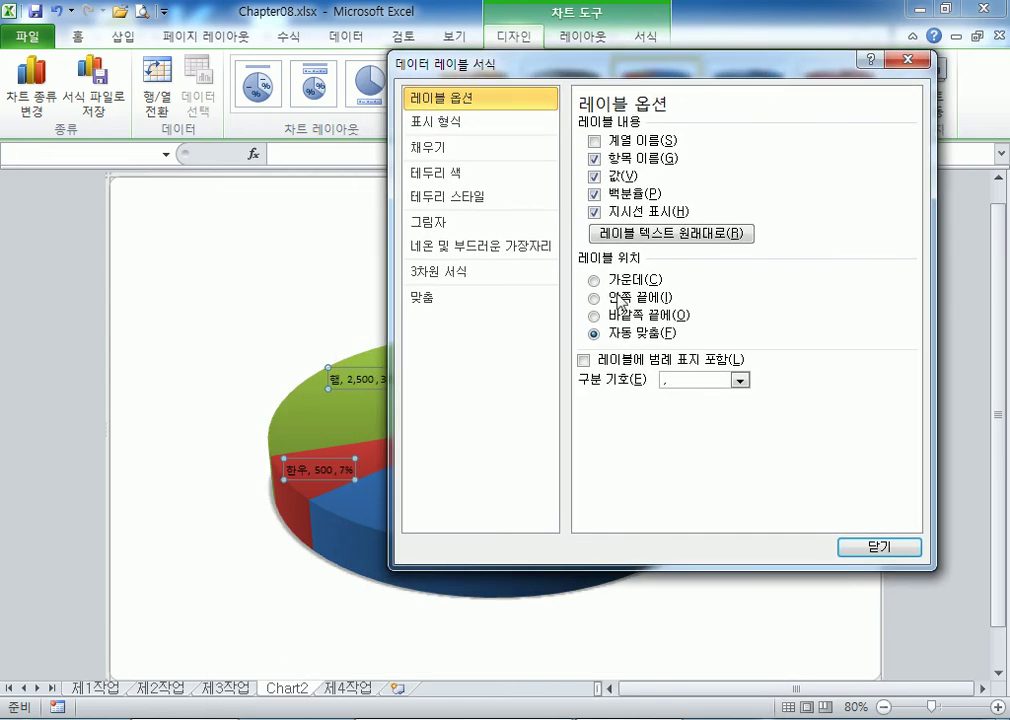
Place the data labels at the outside end of the slices and separate their parts with line breaks
click(605, 316)
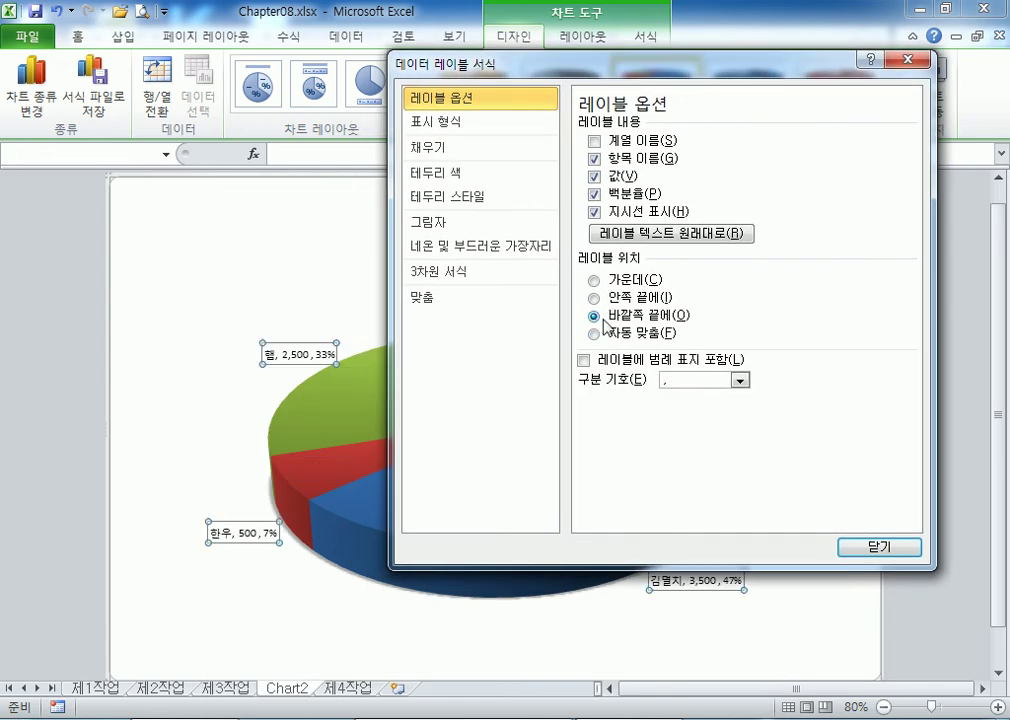
click(740, 381)
click(704, 444)
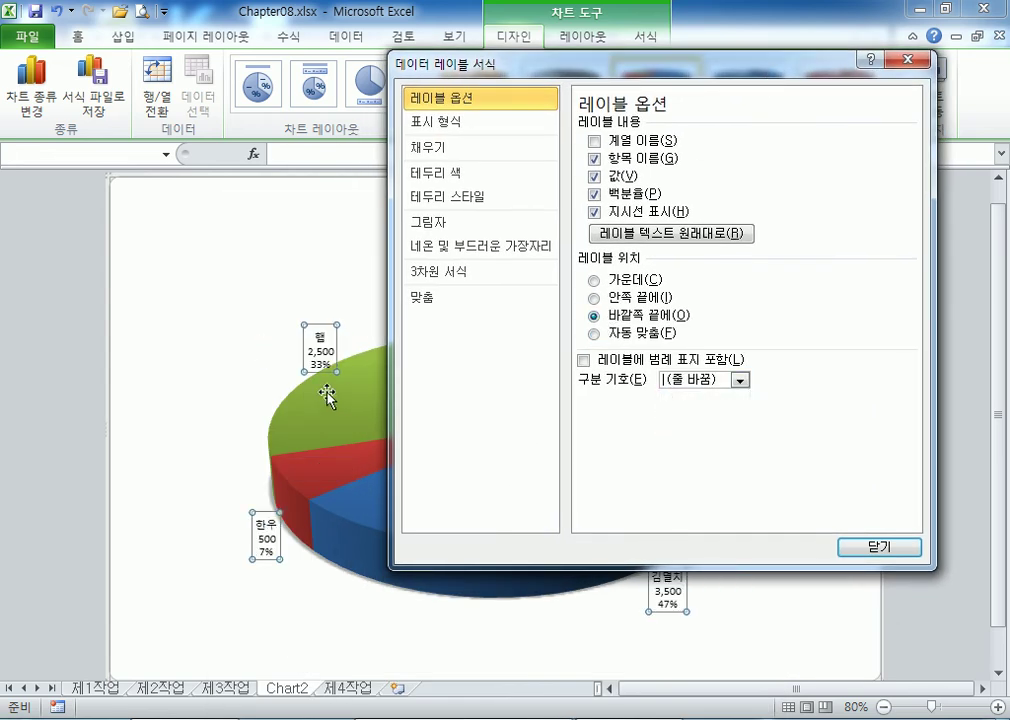
click(862, 547)
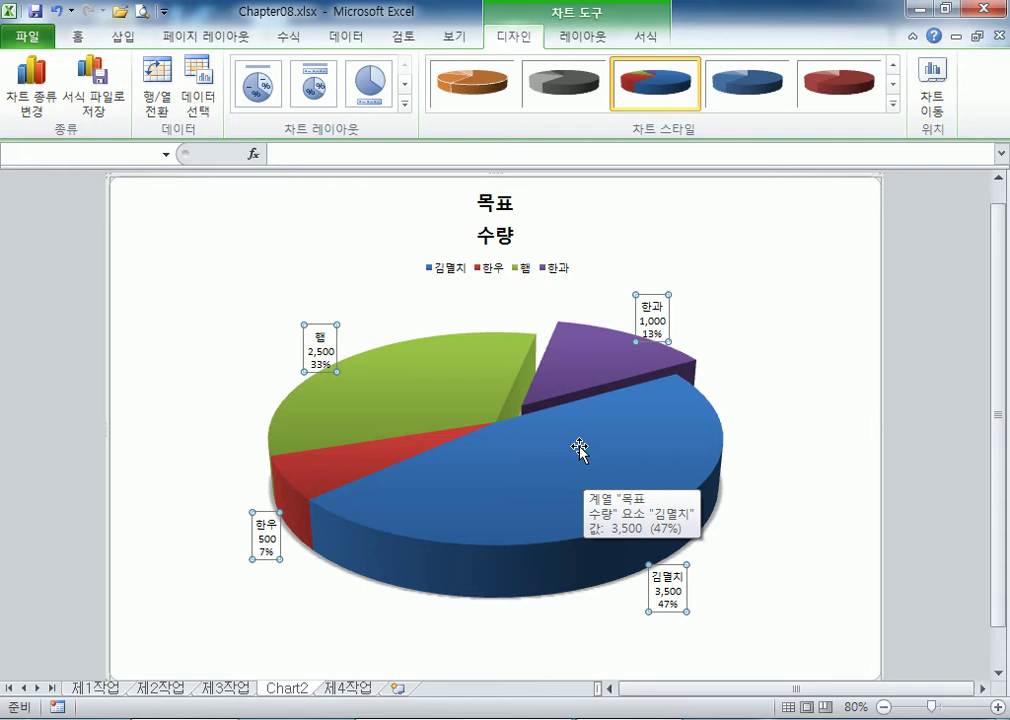
Fill the chart area of Chart2 with the speckled pastel blue-and-pink texture
click(198, 228)
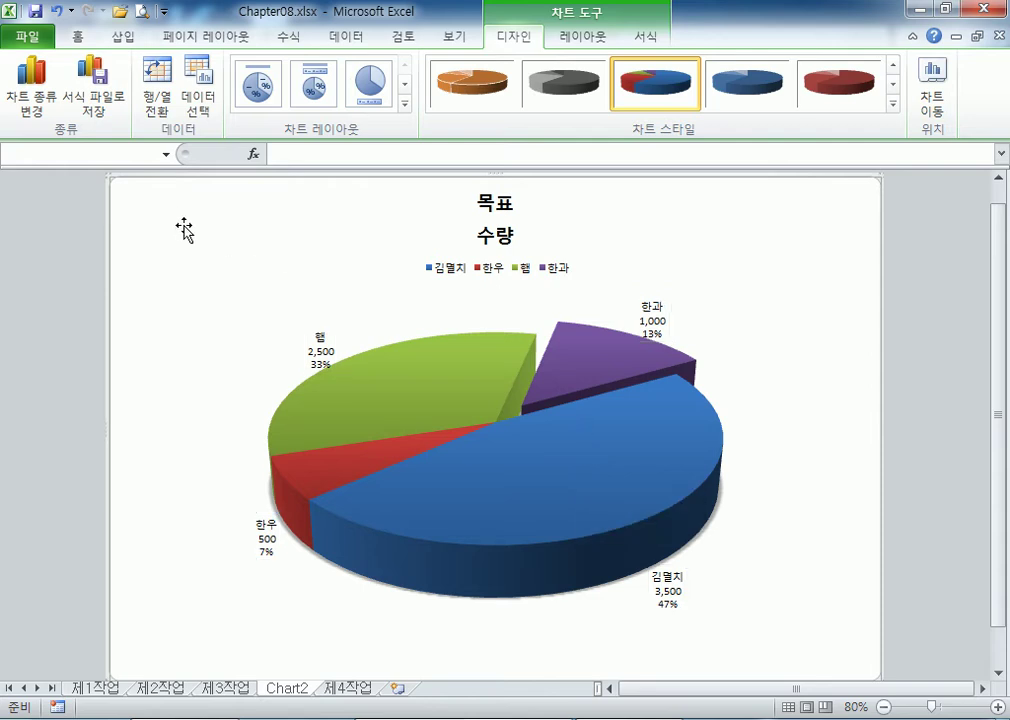
double_click(178, 223)
click(905, 62)
click(644, 37)
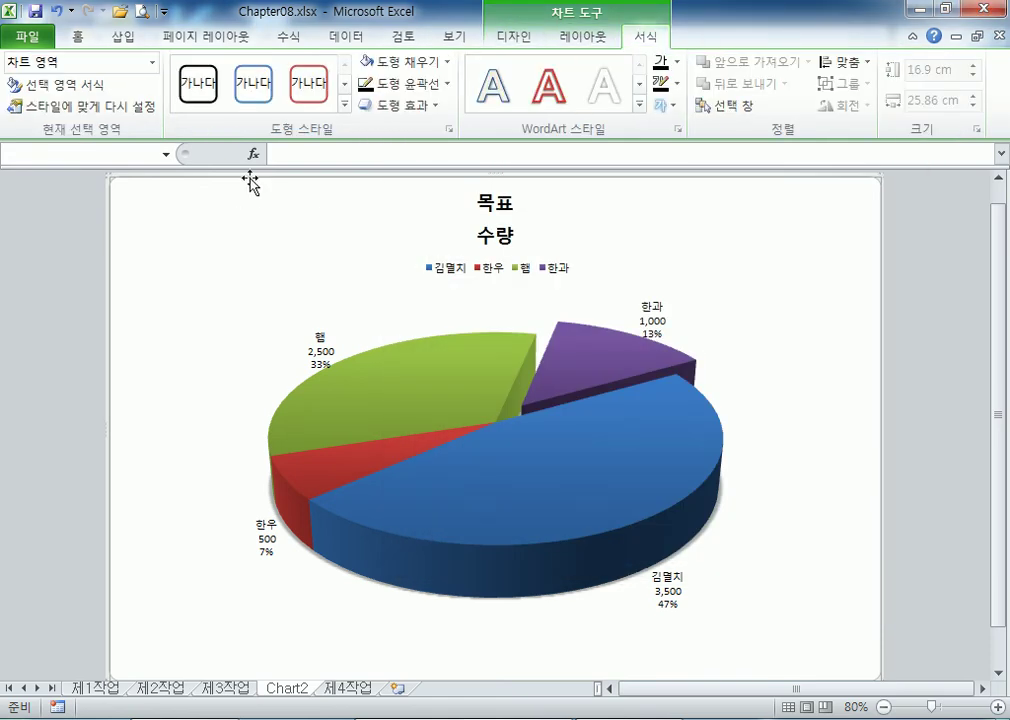
click(405, 62)
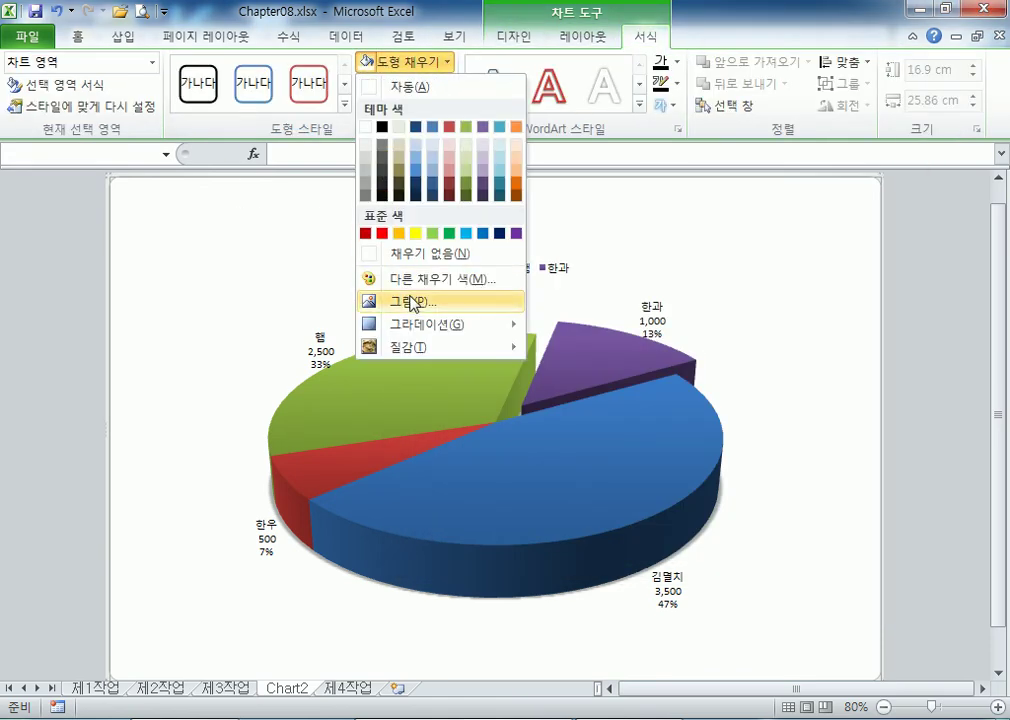
mouse_move(412, 347)
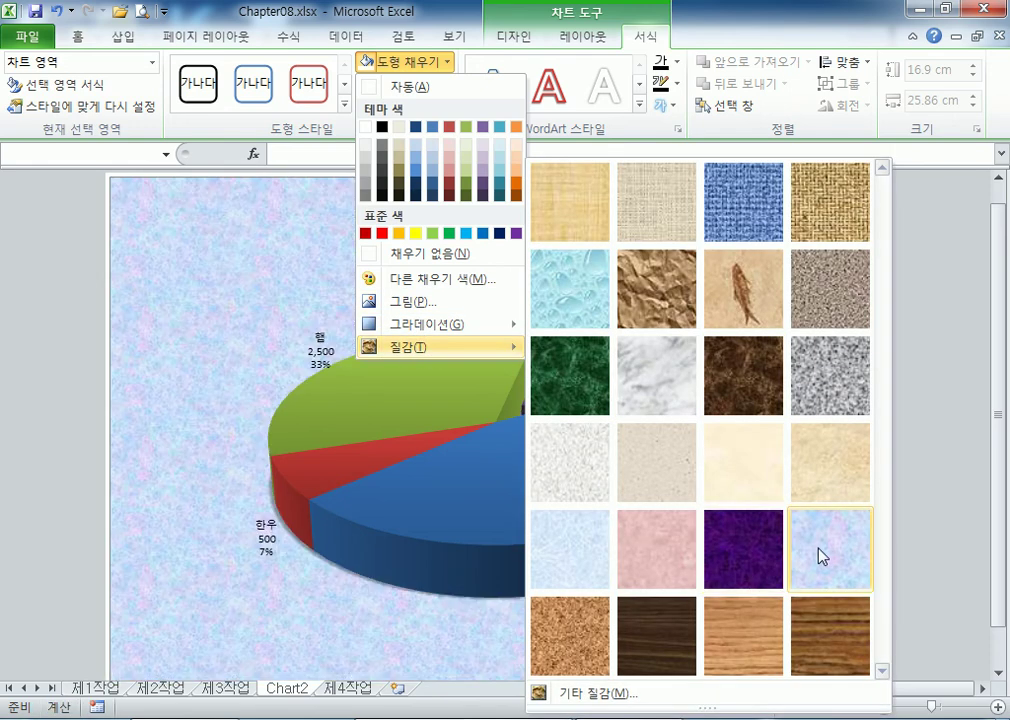
click(820, 555)
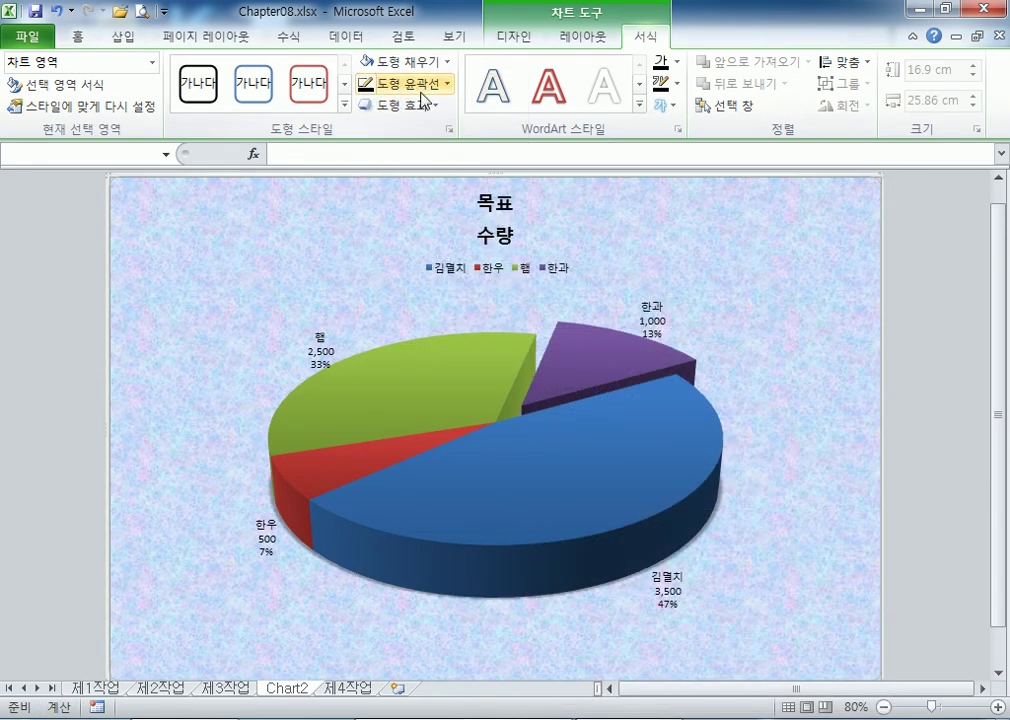
Apply the same pastel blue-and-pink texture again through the chart area's detailed fill settings
double_click(170, 231)
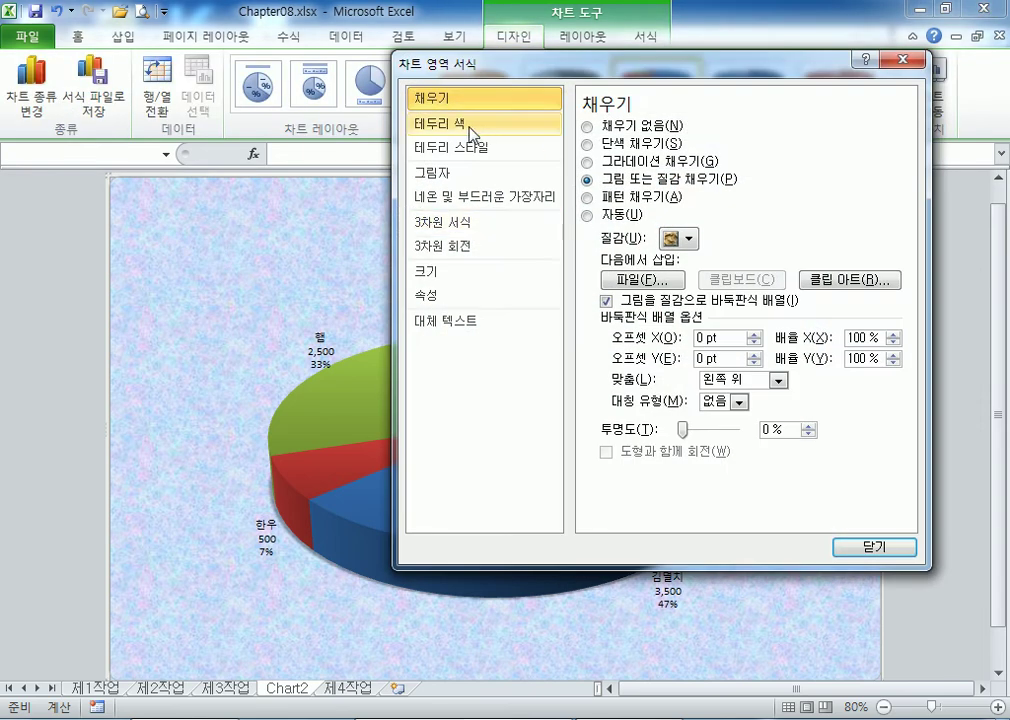
click(689, 238)
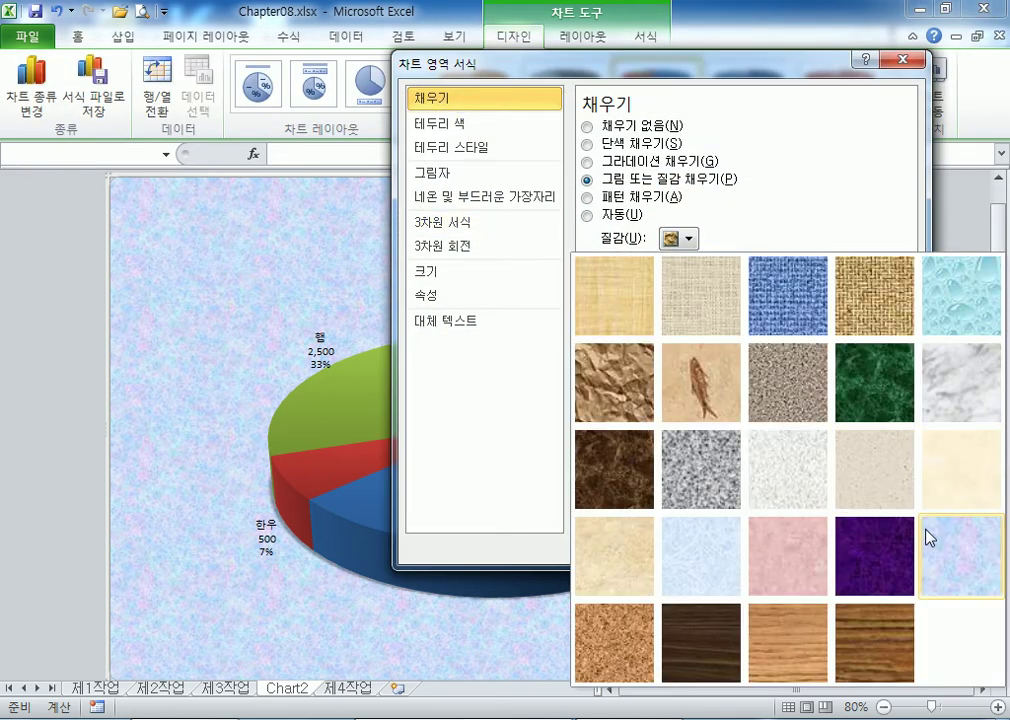
click(955, 563)
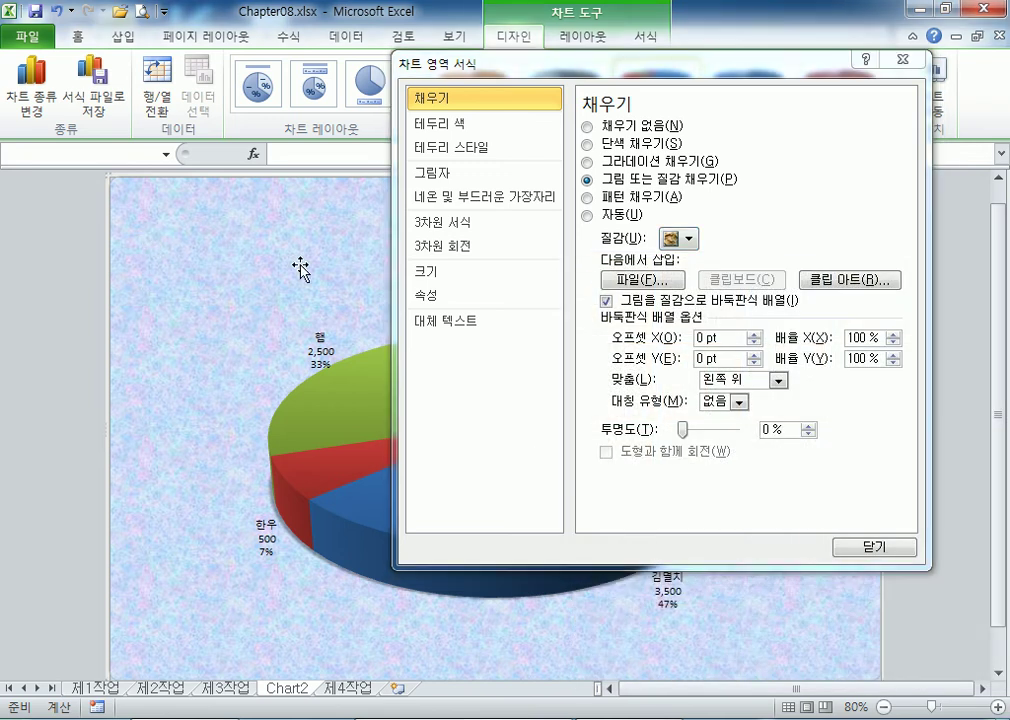
click(862, 547)
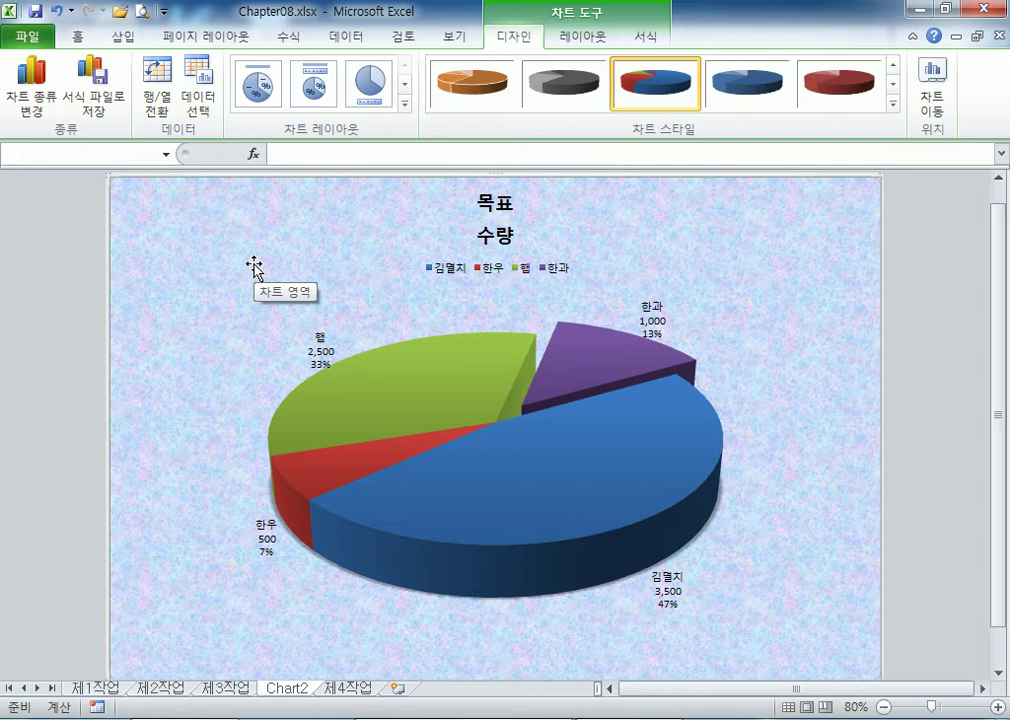
Deselect the chart and delete the Chart2 sheet from the workbook
click(929, 277)
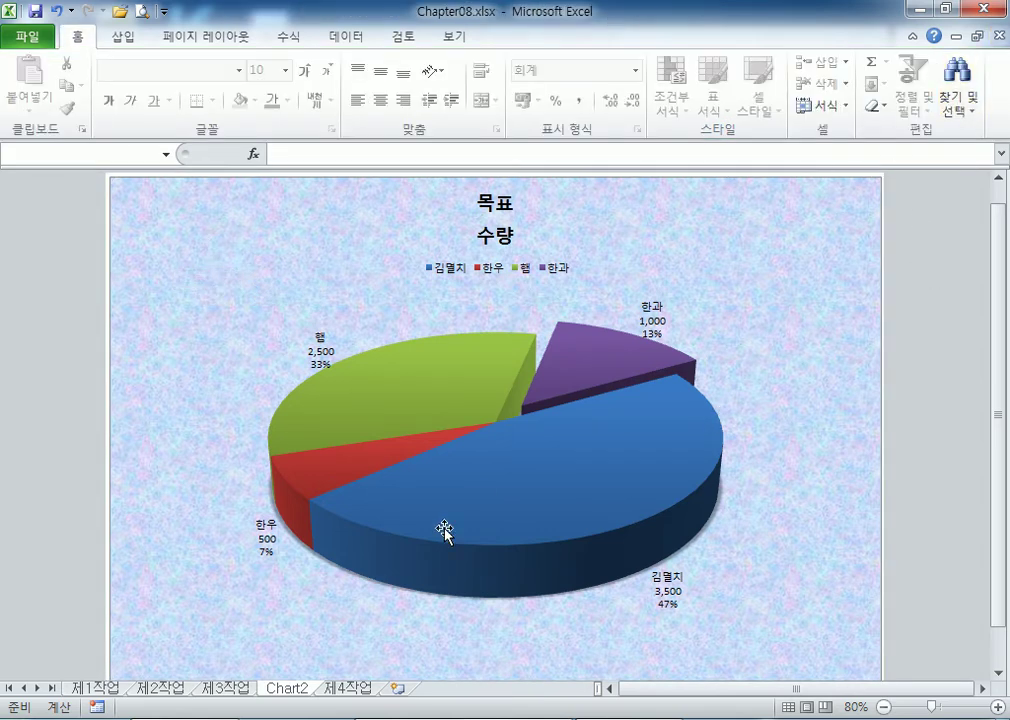
right_click(288, 688)
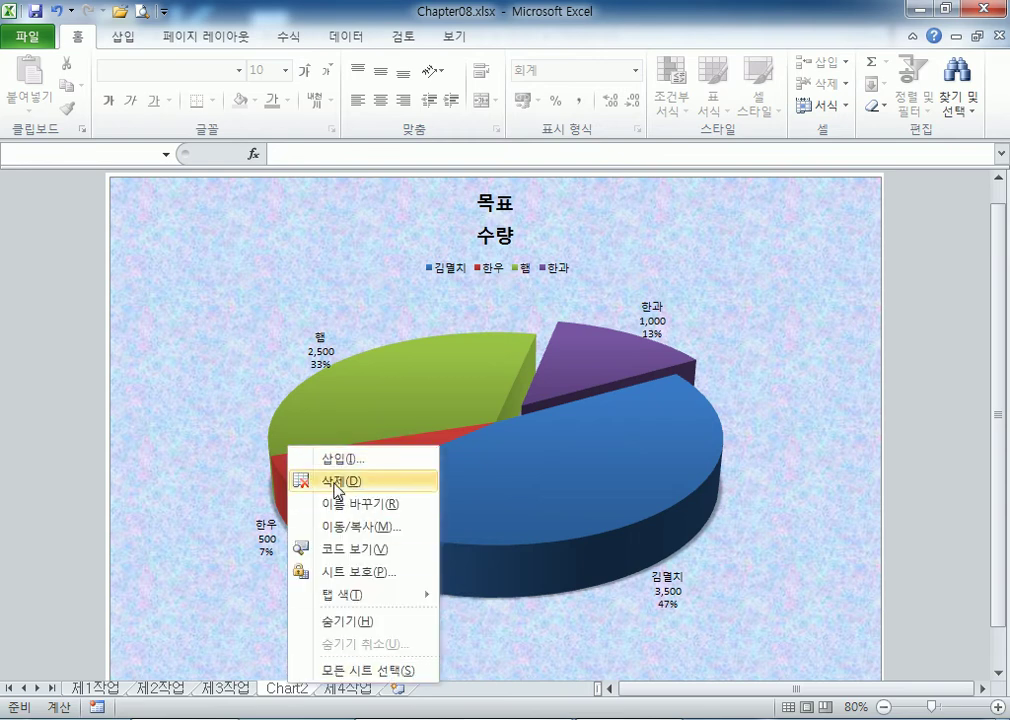
click(337, 483)
click(478, 414)
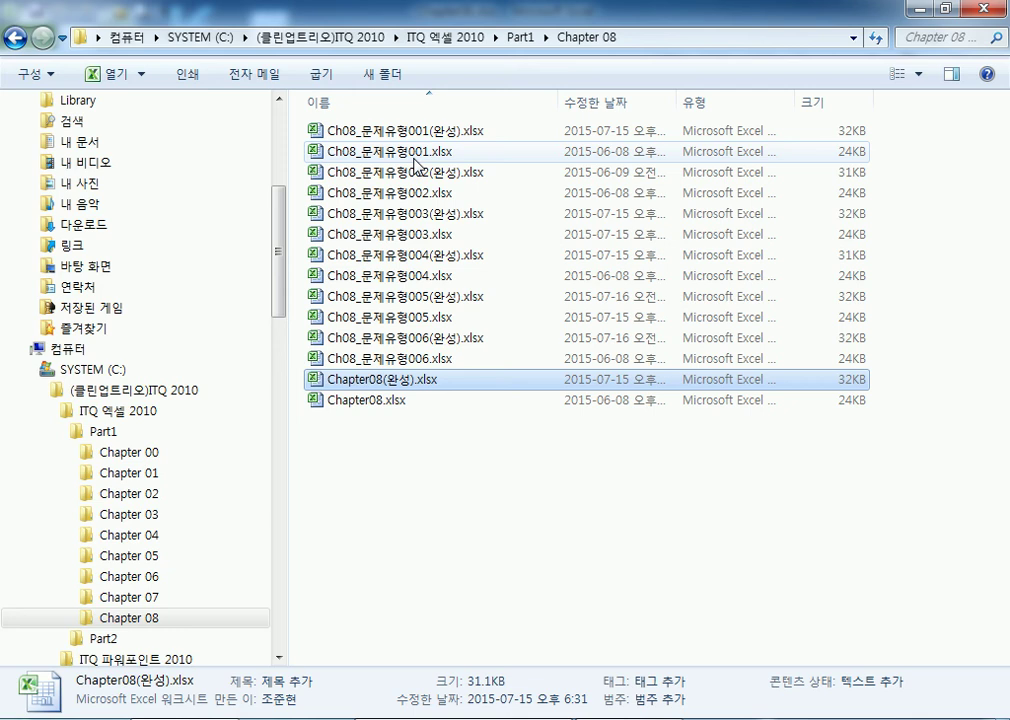
Open Ch08_문제유형001.xlsx and the finished example Ch08_문제유형001(완성).xlsx, showing the example's 제4작업 sheet
double_click(415, 165)
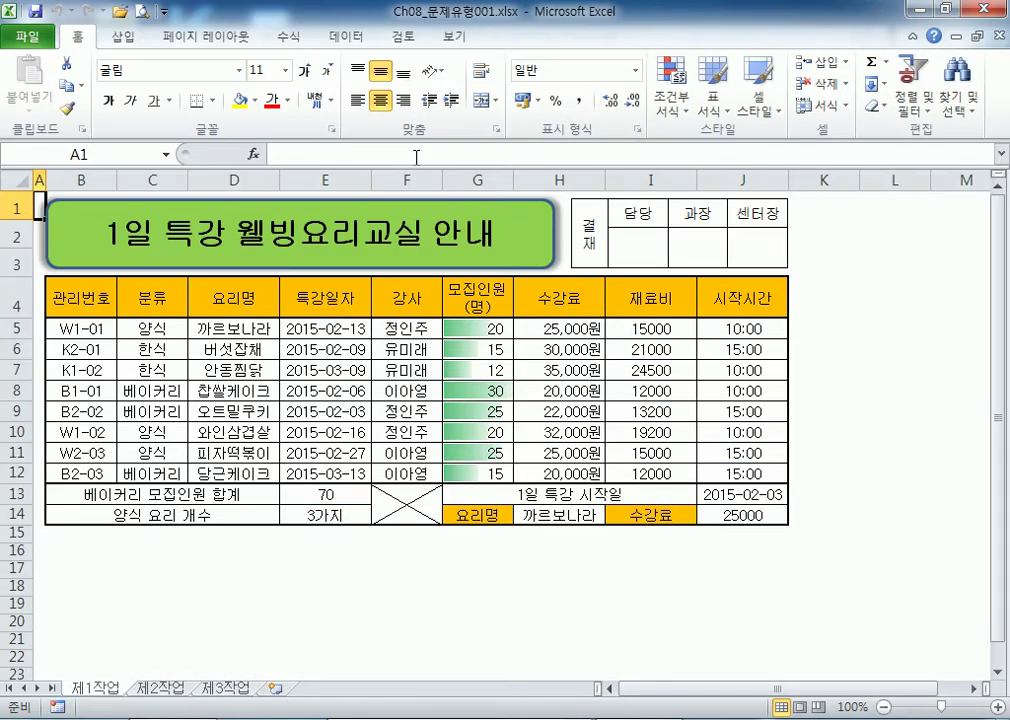
click(215, 719)
double_click(443, 131)
click(289, 690)
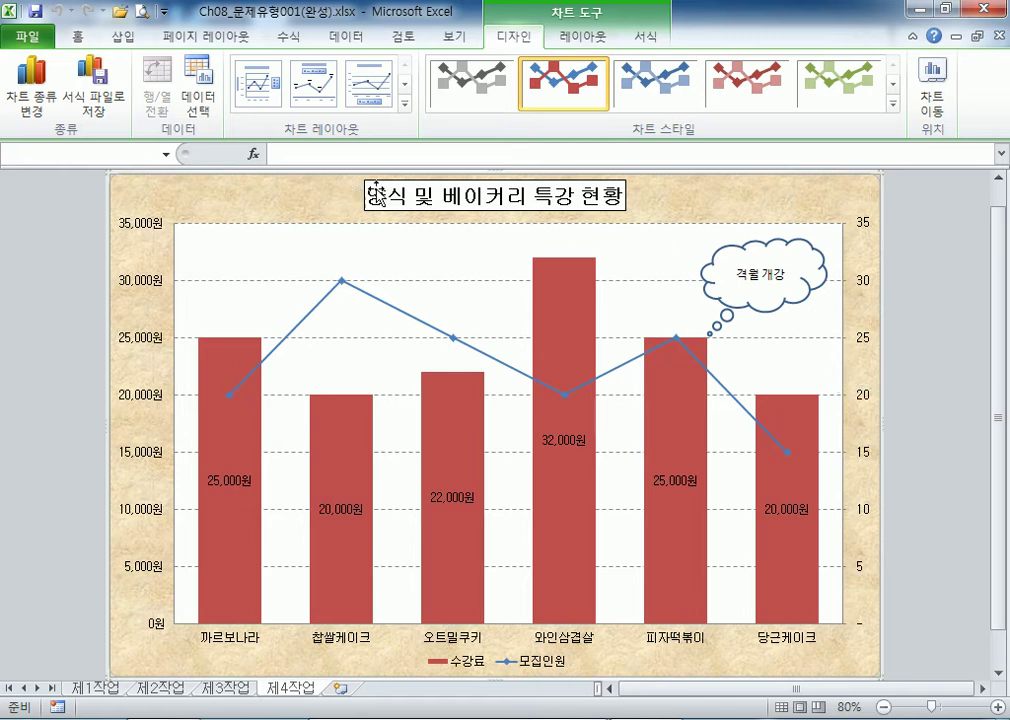
Examine the title, the 수강료 columns and the 모집인원 line in the example chart
click(418, 196)
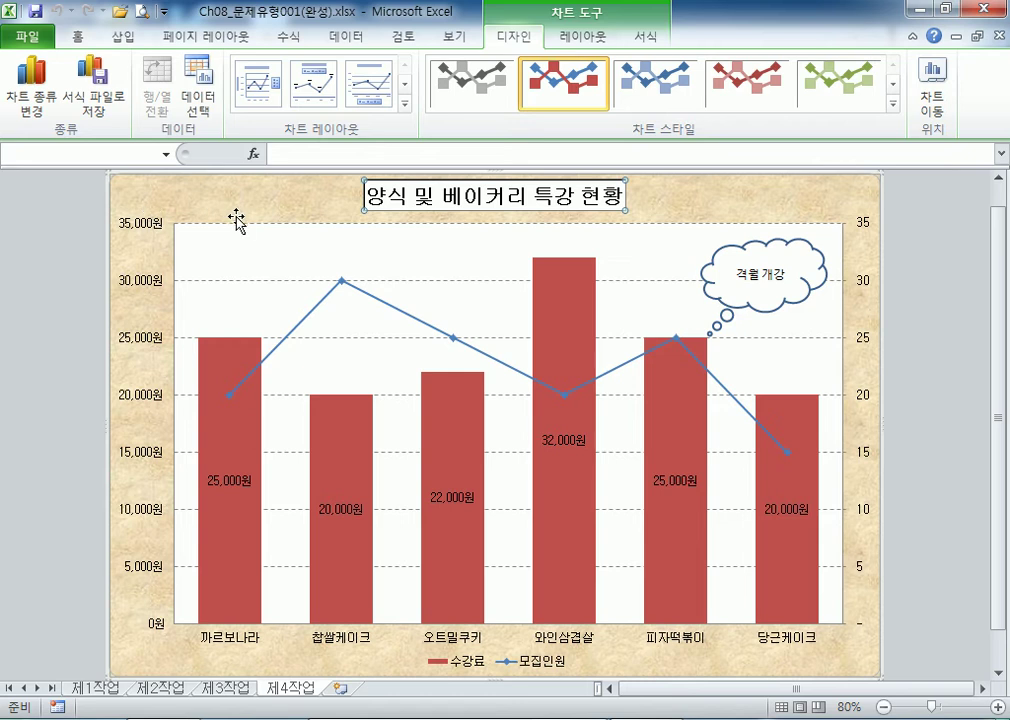
click(222, 458)
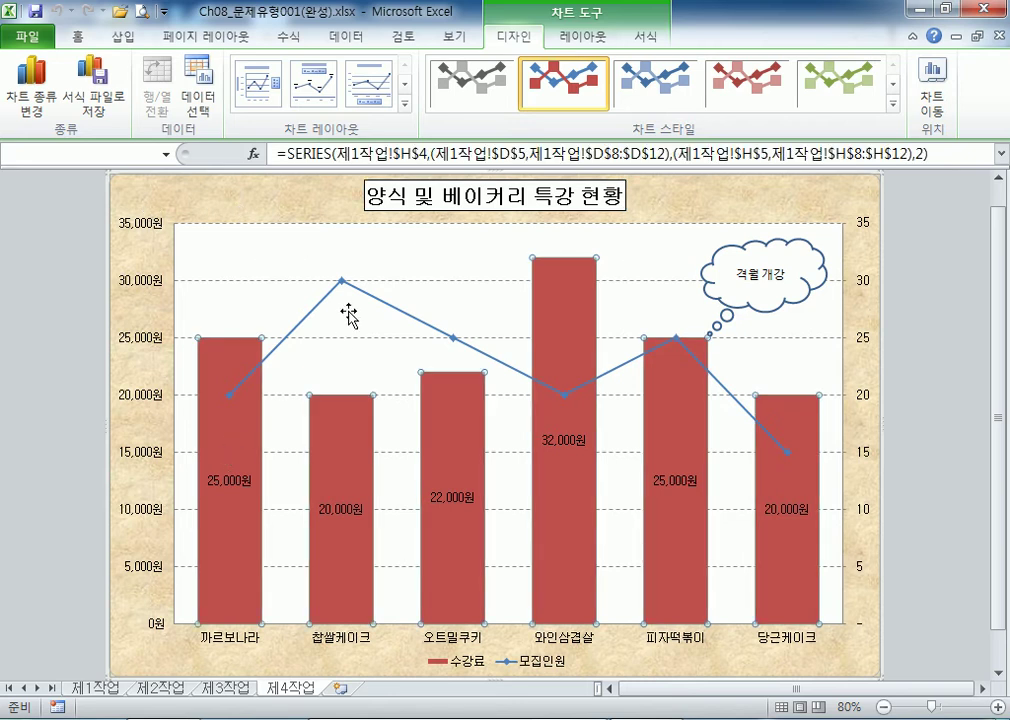
click(377, 303)
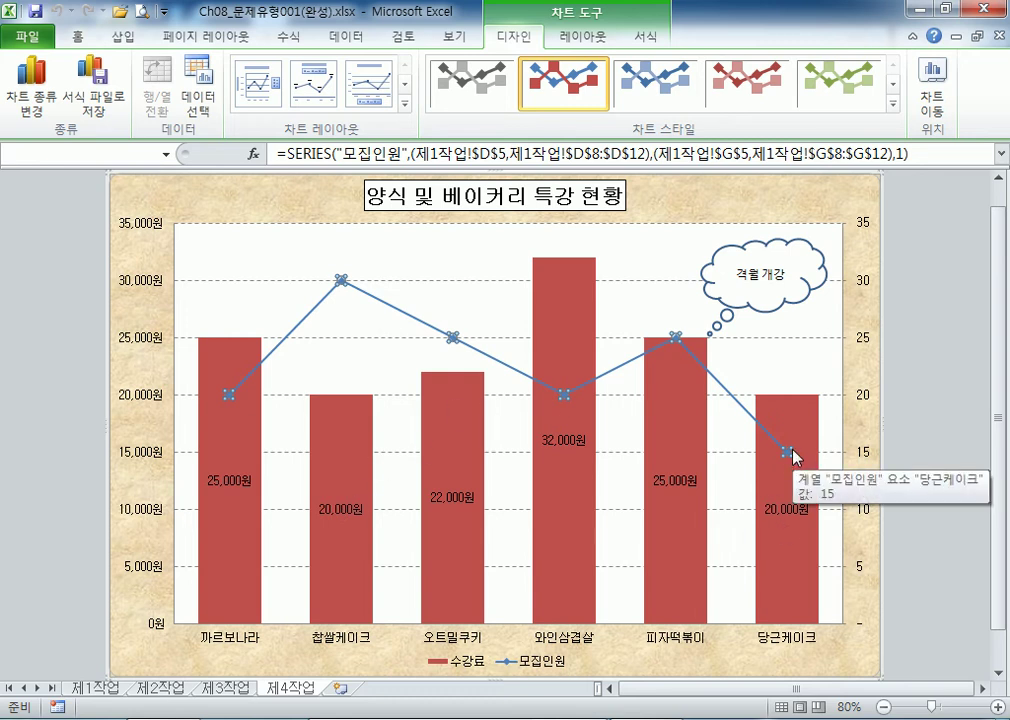
mouse_move(590, 361)
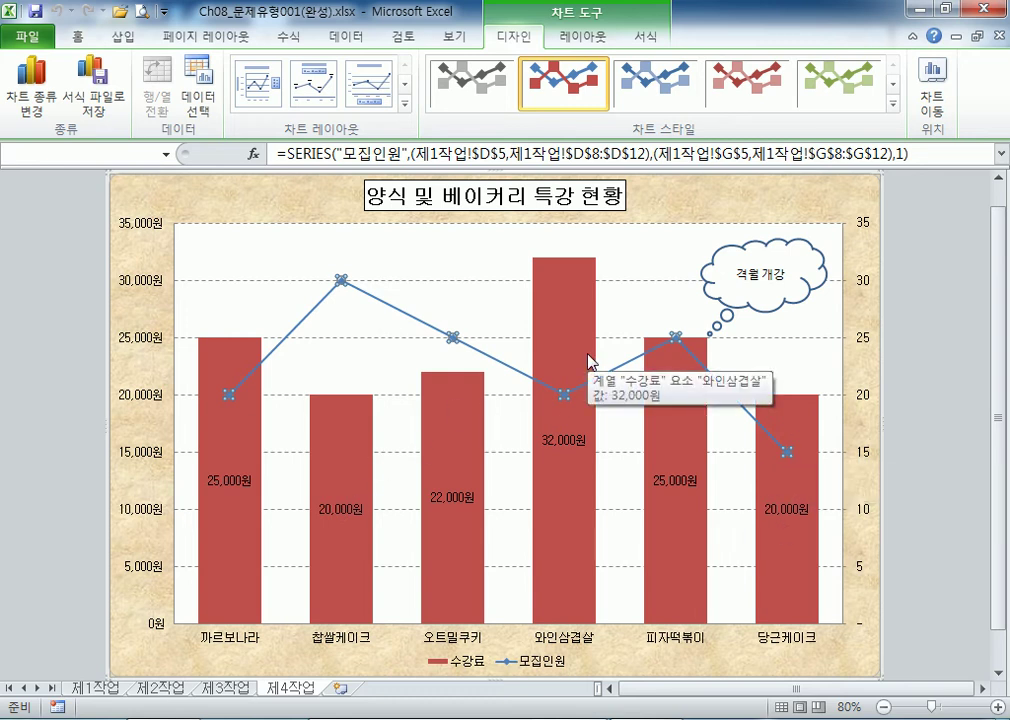
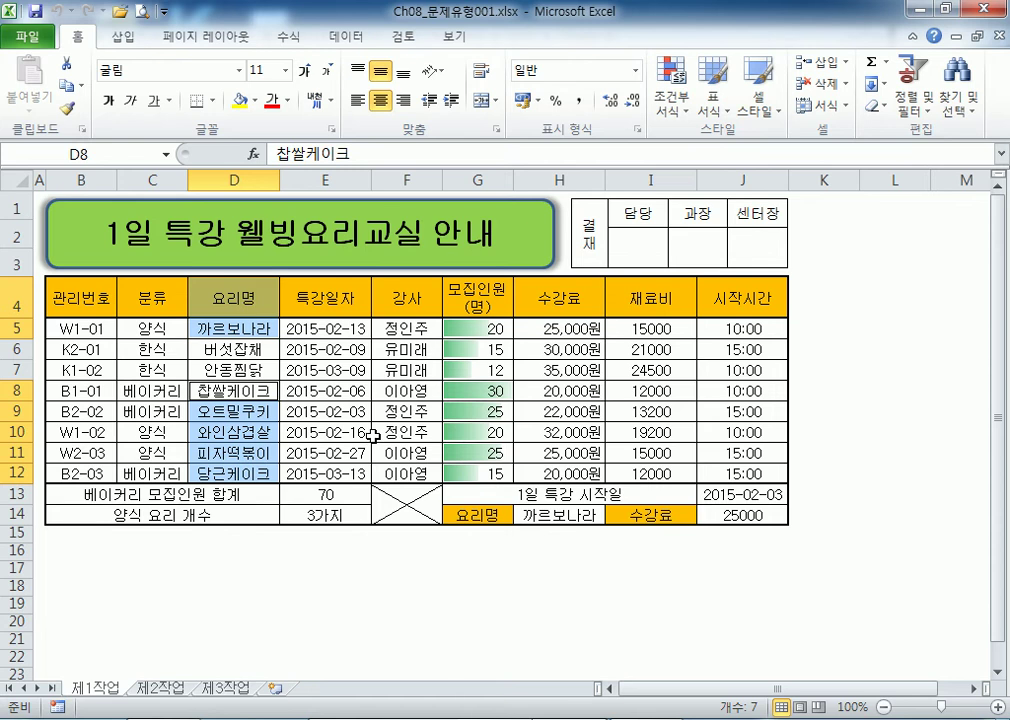
Switch to the finished example and check its chart and legend entries, using a smaller window before maximizing it again
click(505, 718)
click(431, 631)
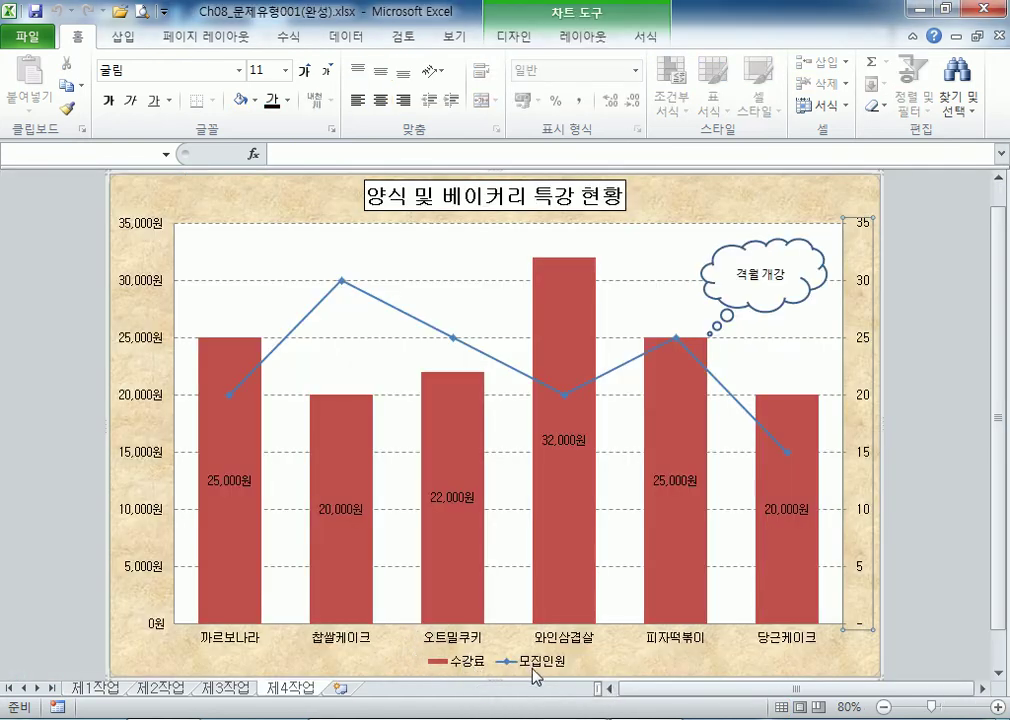
click(955, 10)
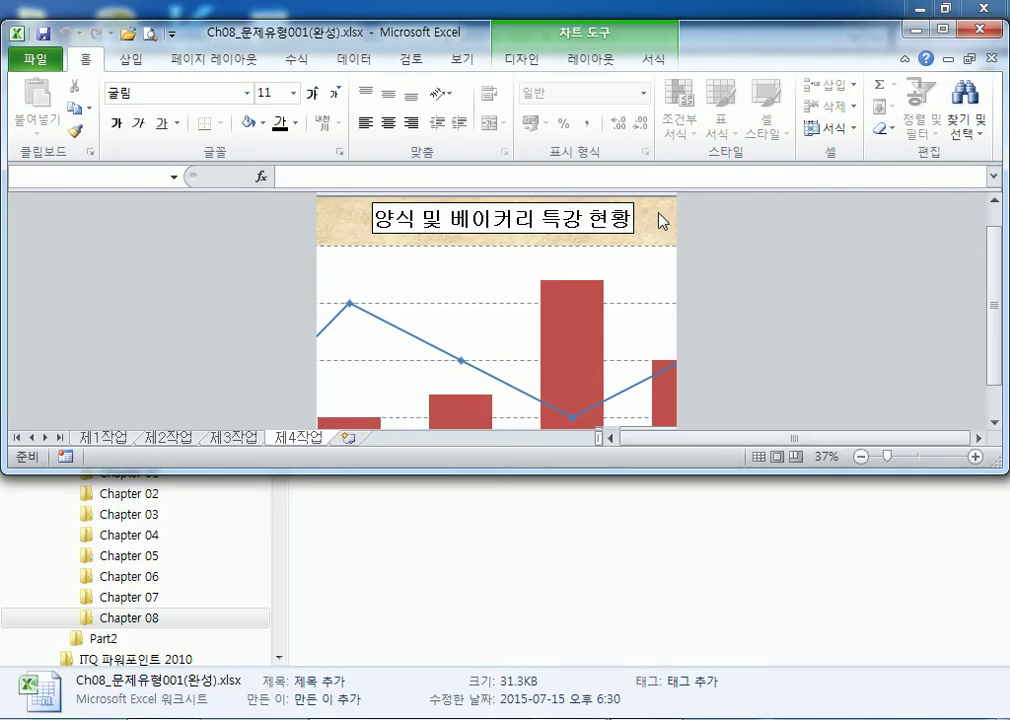
click(493, 423)
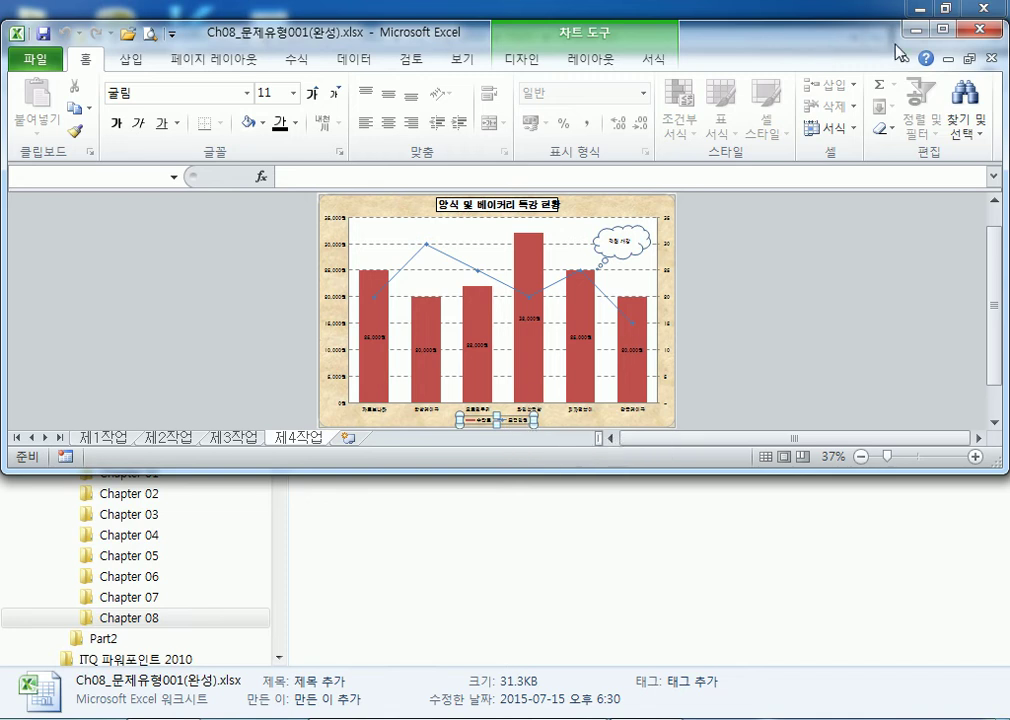
click(943, 29)
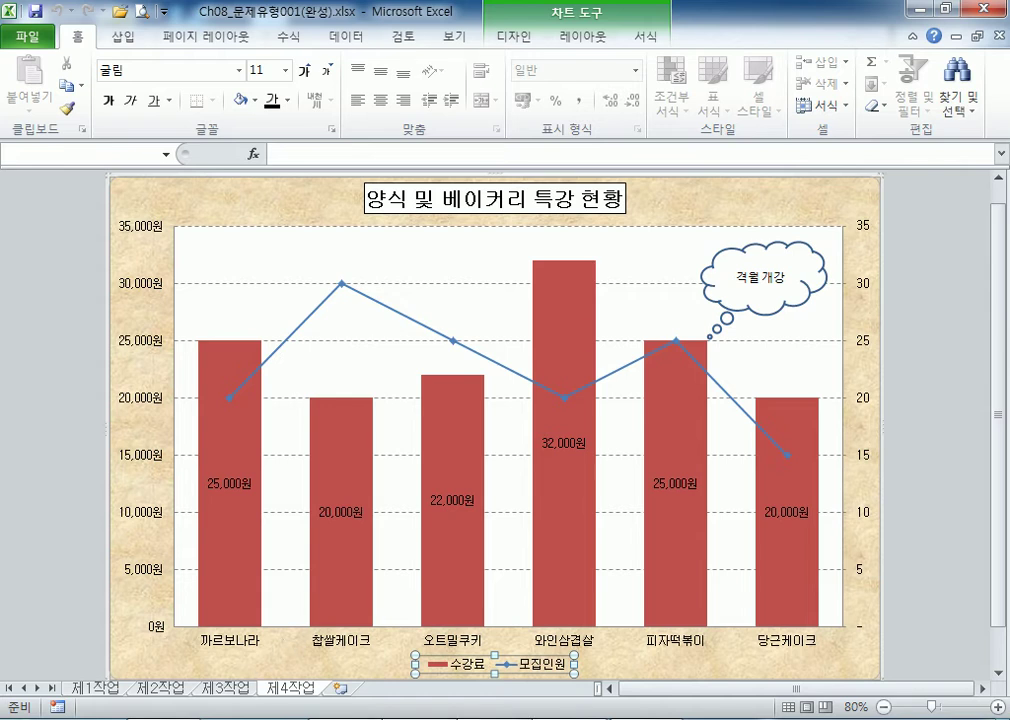
In Ch08_문제유형001.xlsx, add G4:H5 and G8:H12 to the selected 요리명 cells, and switch back to the finished example
click(95, 688)
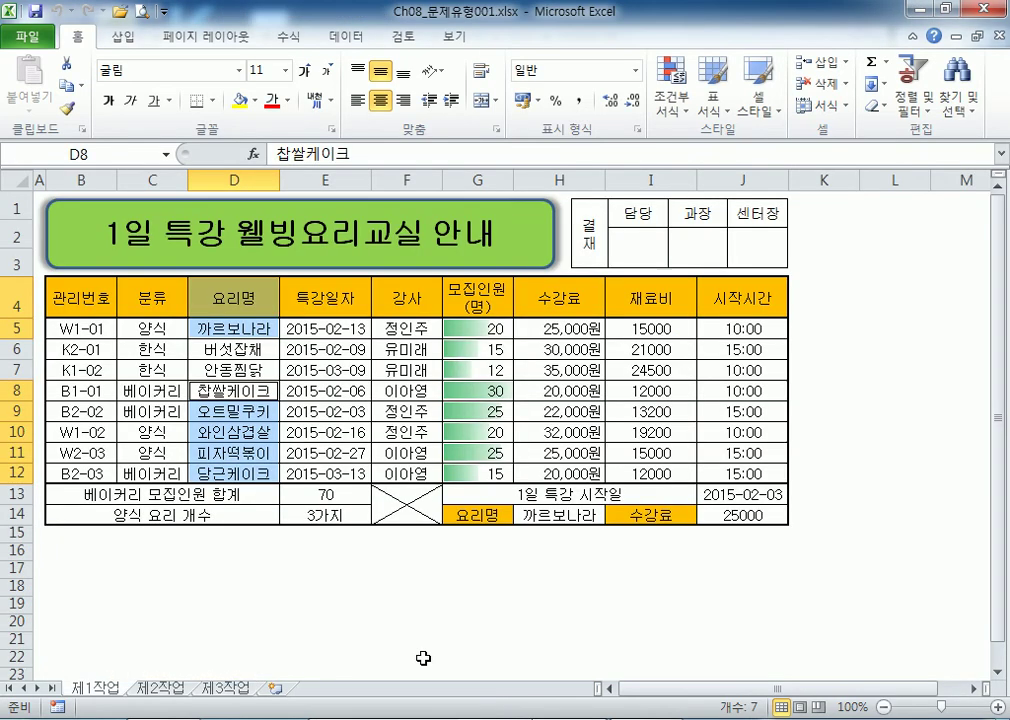
ctrl+click(486, 310)
drag(486, 312, 561, 338)
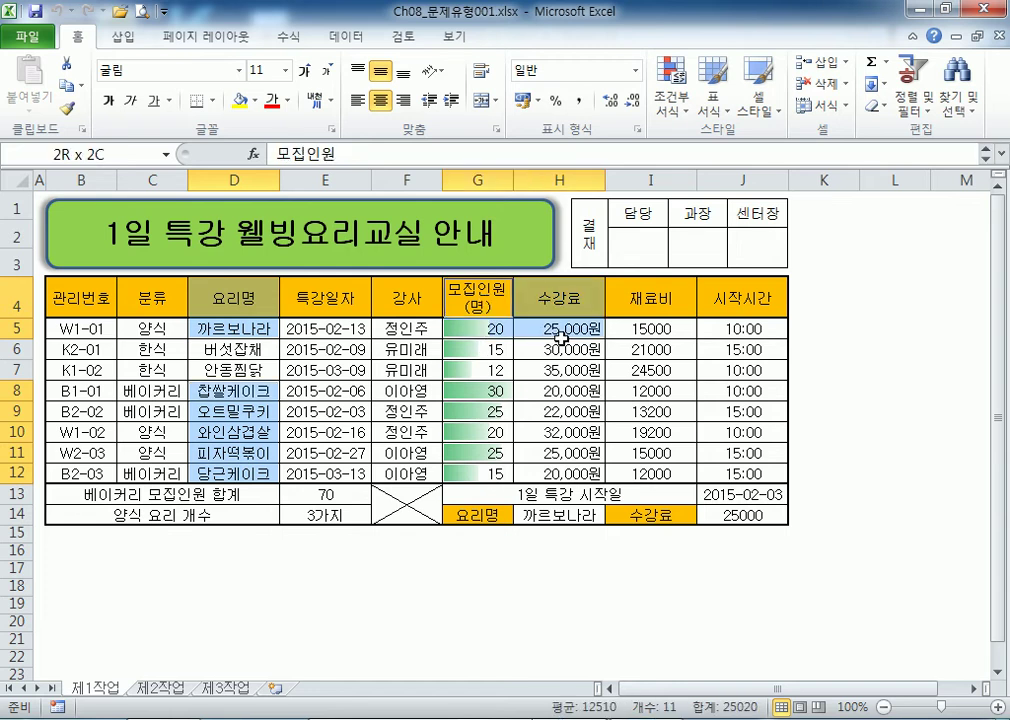
drag(460, 395, 558, 476)
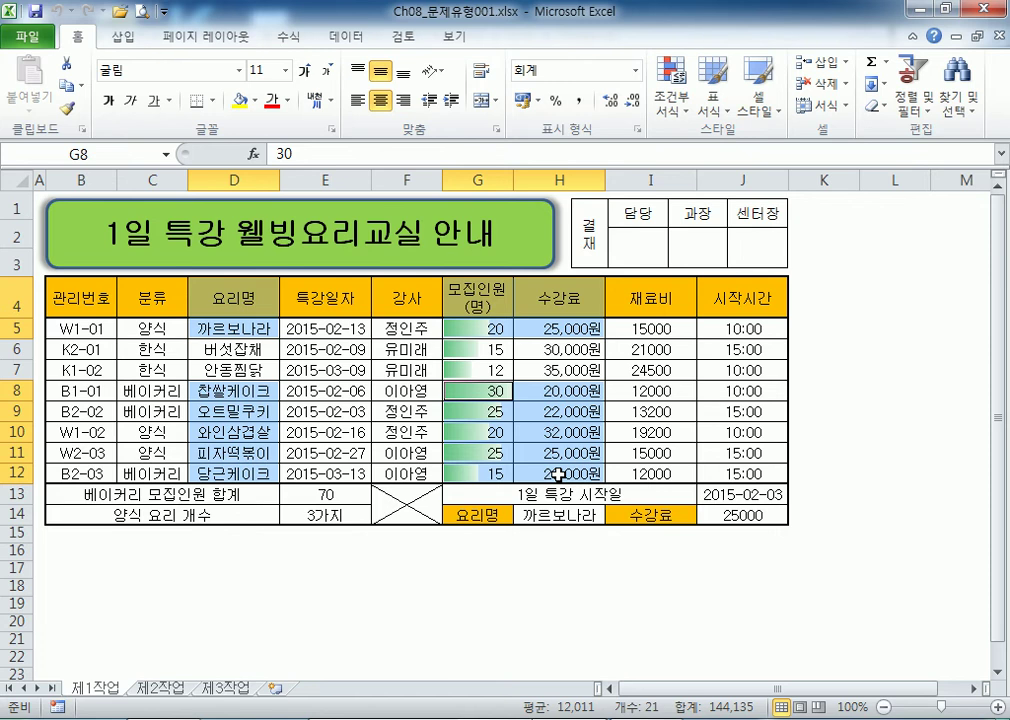
click(401, 719)
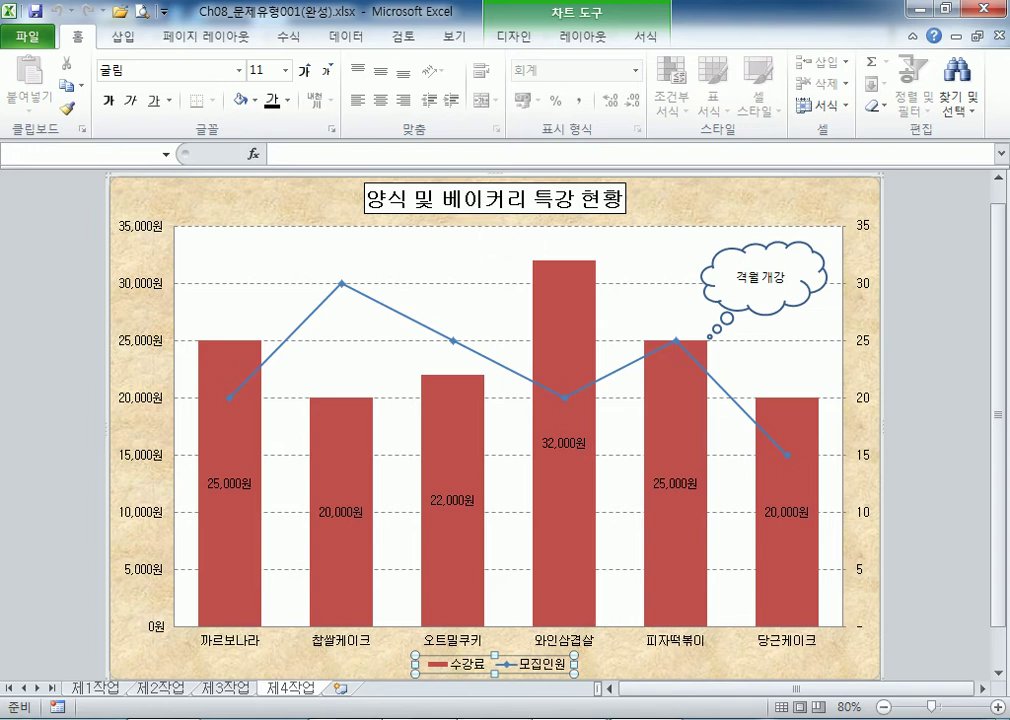
Compare the cells selected on 제1작업 in Ch08_문제유형001.xlsx with the finished example's chart, ending in Ch08_문제유형001.xlsx
click(315, 718)
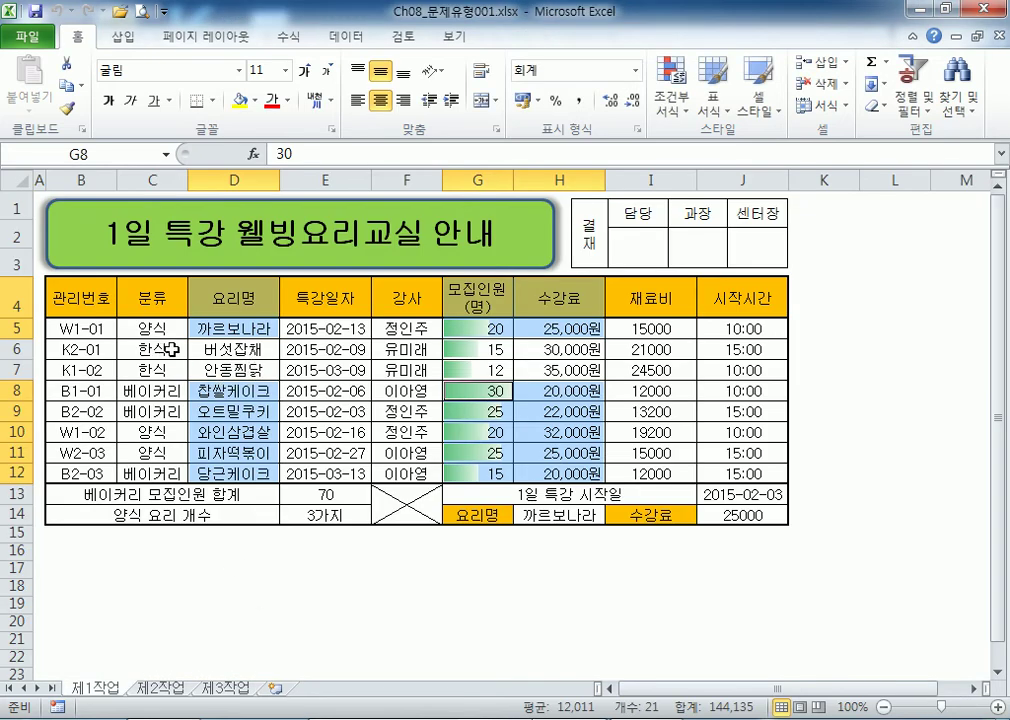
key(ctrl+Tab)
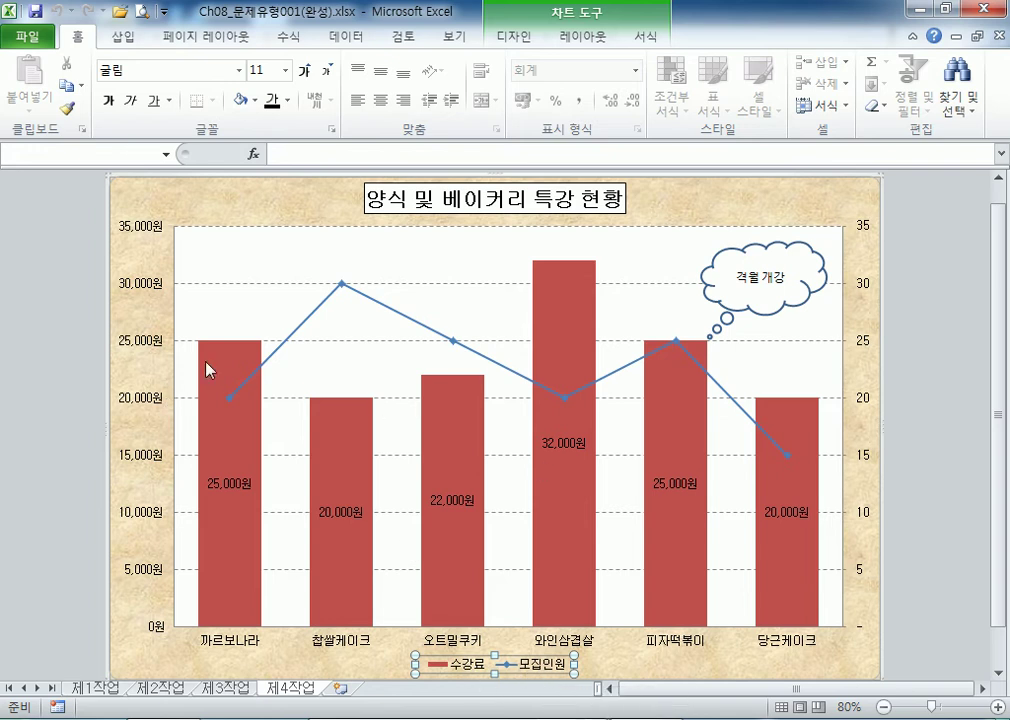
mouse_move(210, 398)
key(alt+Tab)
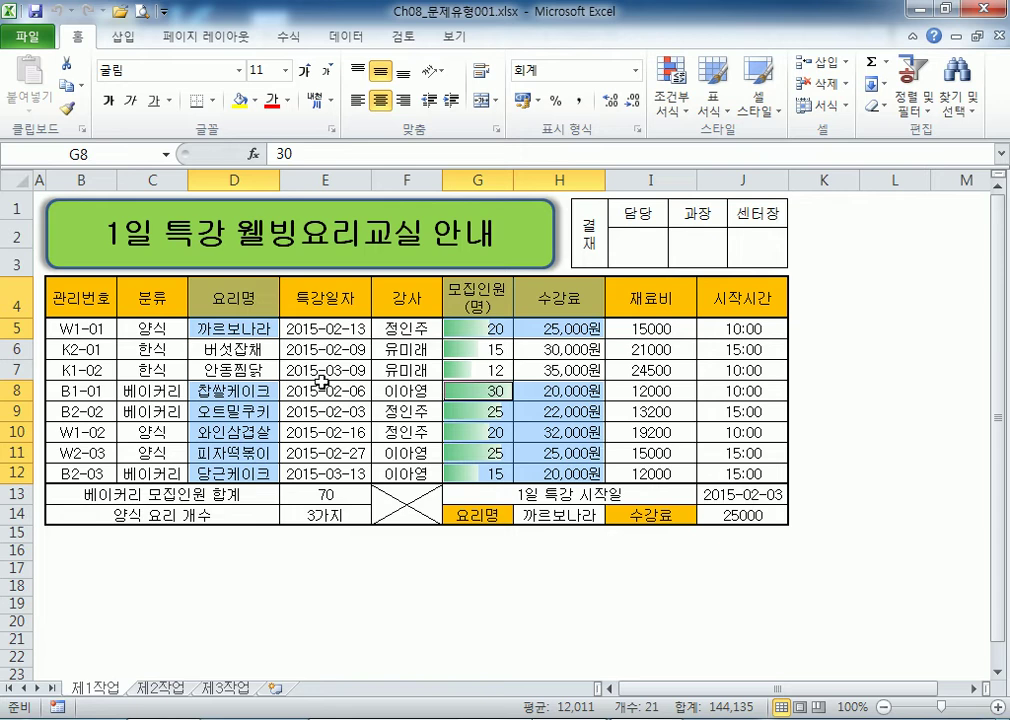
Insert a 2-D clustered column chart from the cells D4:D5, D8:D12, G4:H5 and G8:H12
click(235, 297)
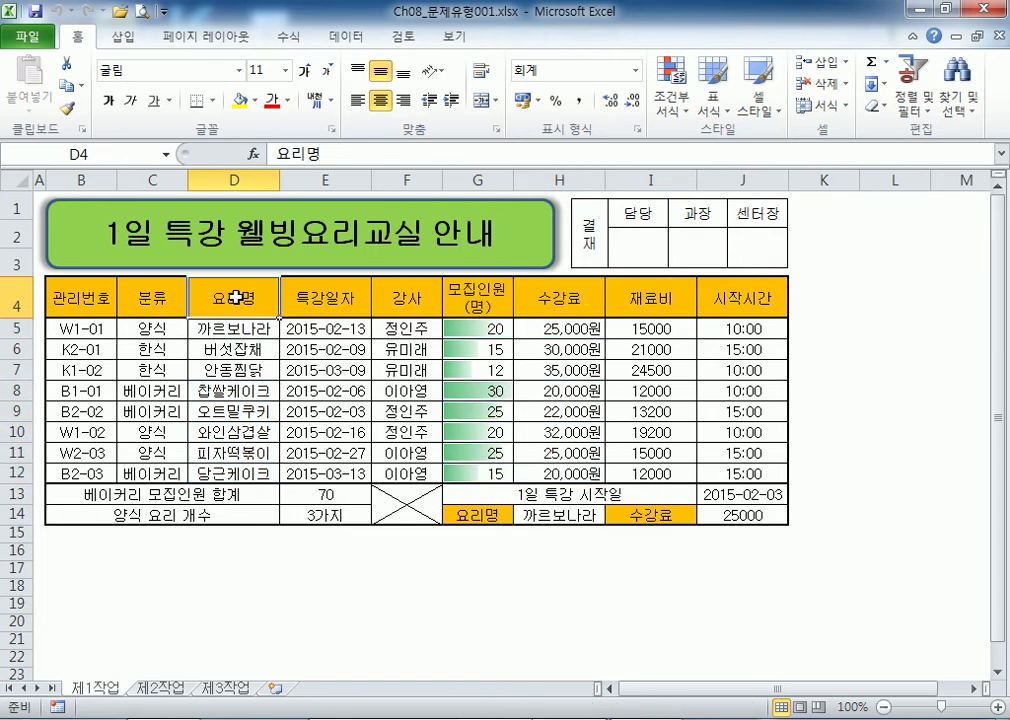
drag(235, 297, 233, 330)
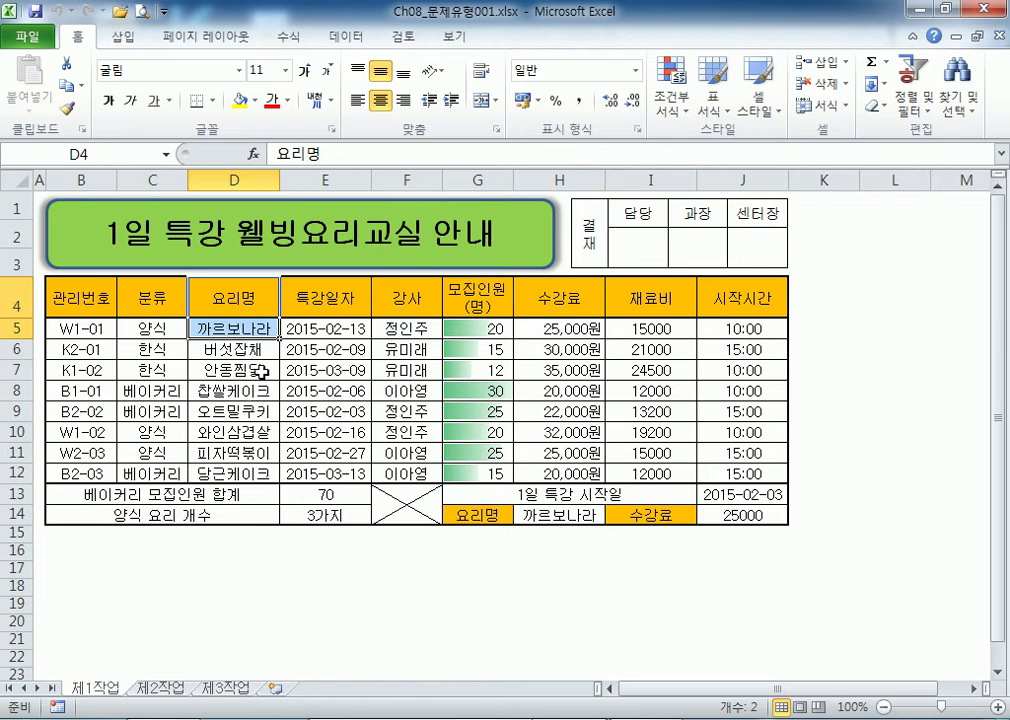
drag(235, 391, 245, 473)
drag(469, 292, 573, 326)
drag(478, 391, 545, 472)
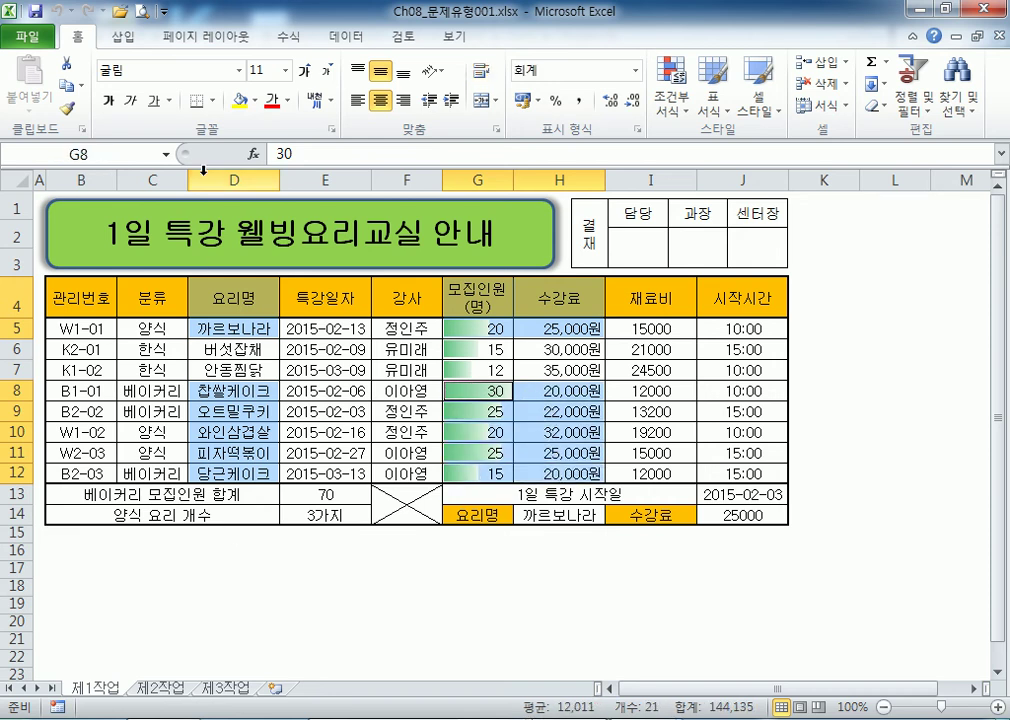
click(125, 40)
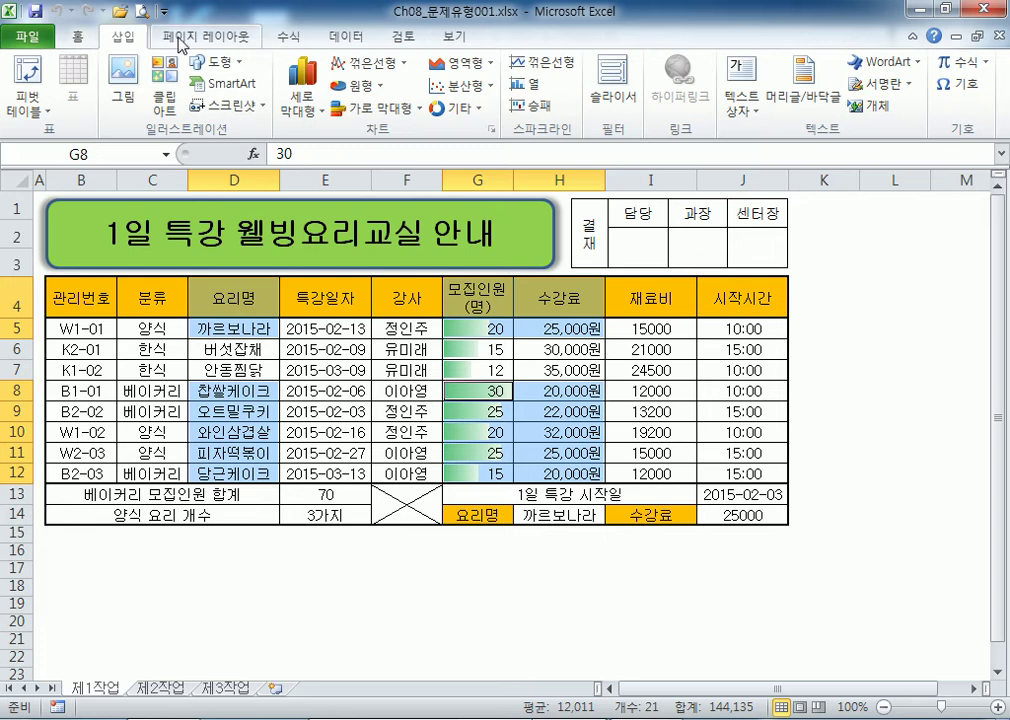
click(313, 112)
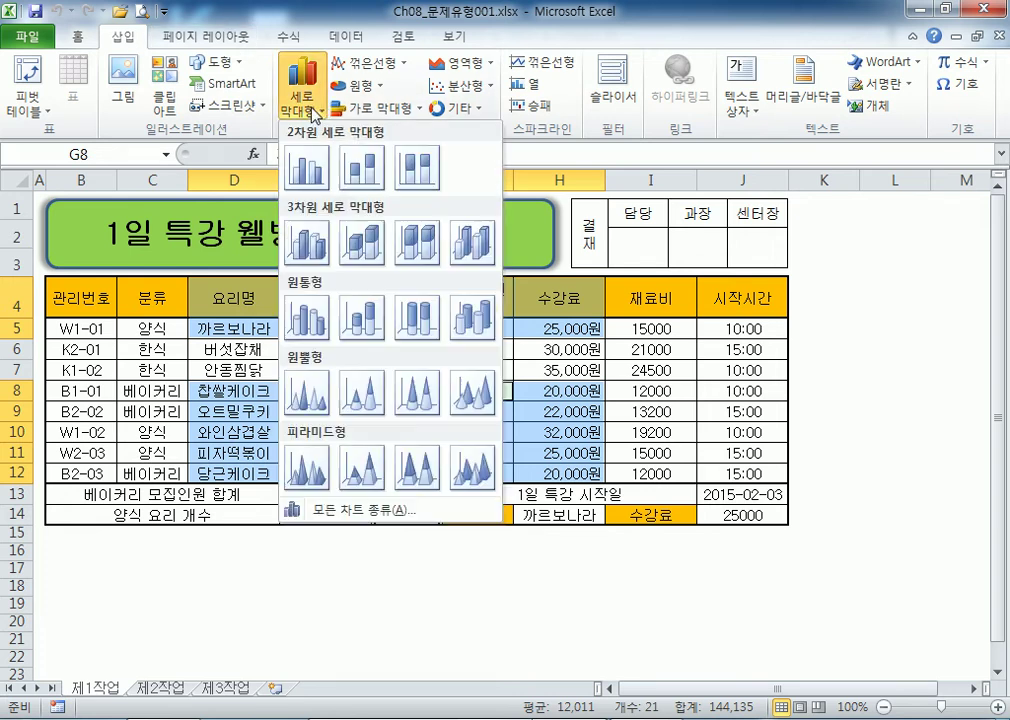
click(308, 172)
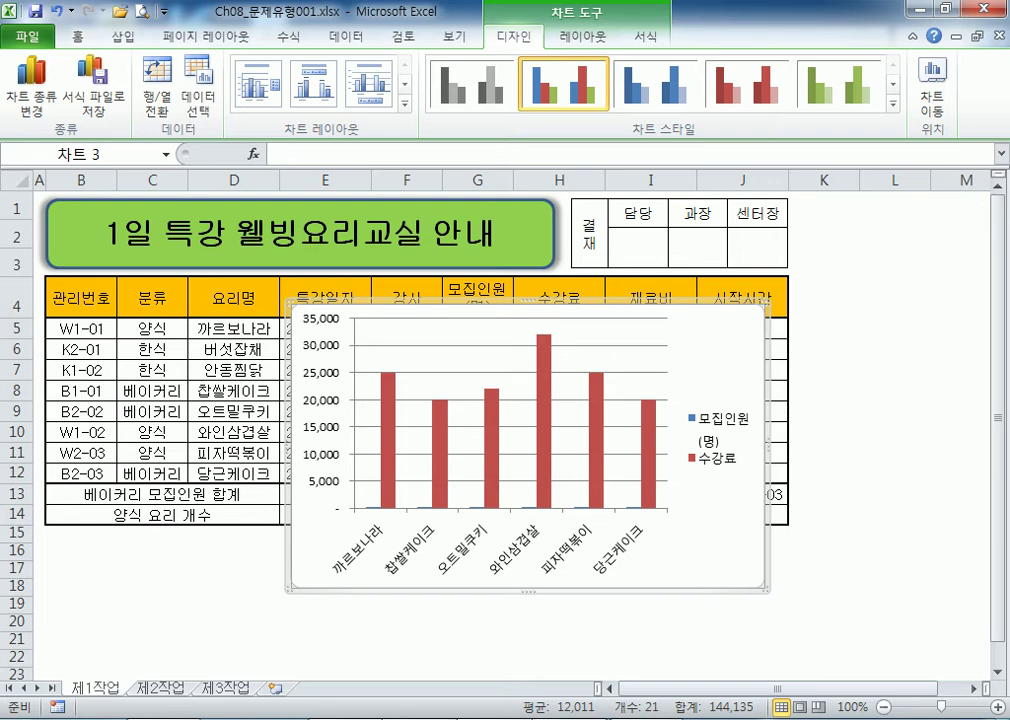
Review the finished example's chart, and return to the design options of the new chart in Ch08_문제유형001.xlsx
key(alt+Tab)
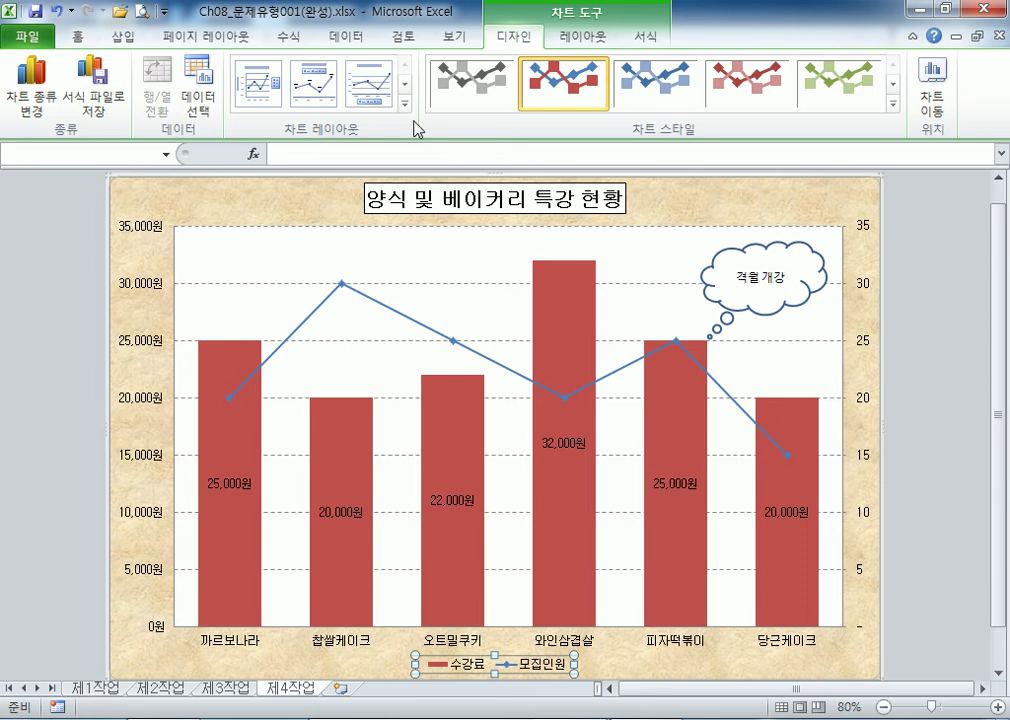
click(121, 37)
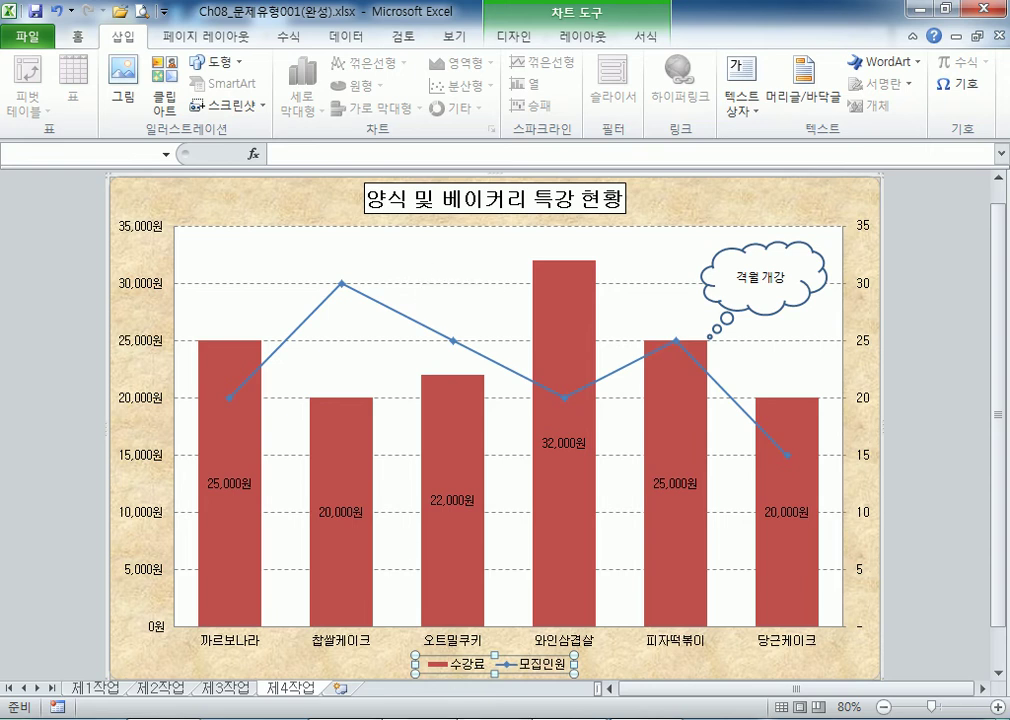
click(440, 718)
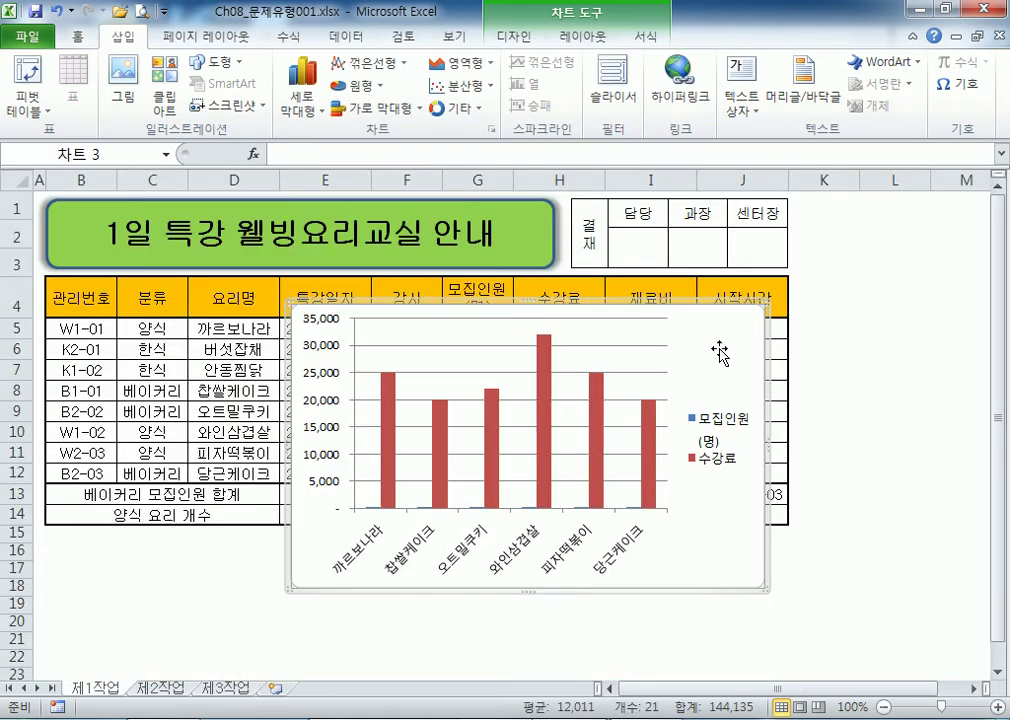
click(512, 36)
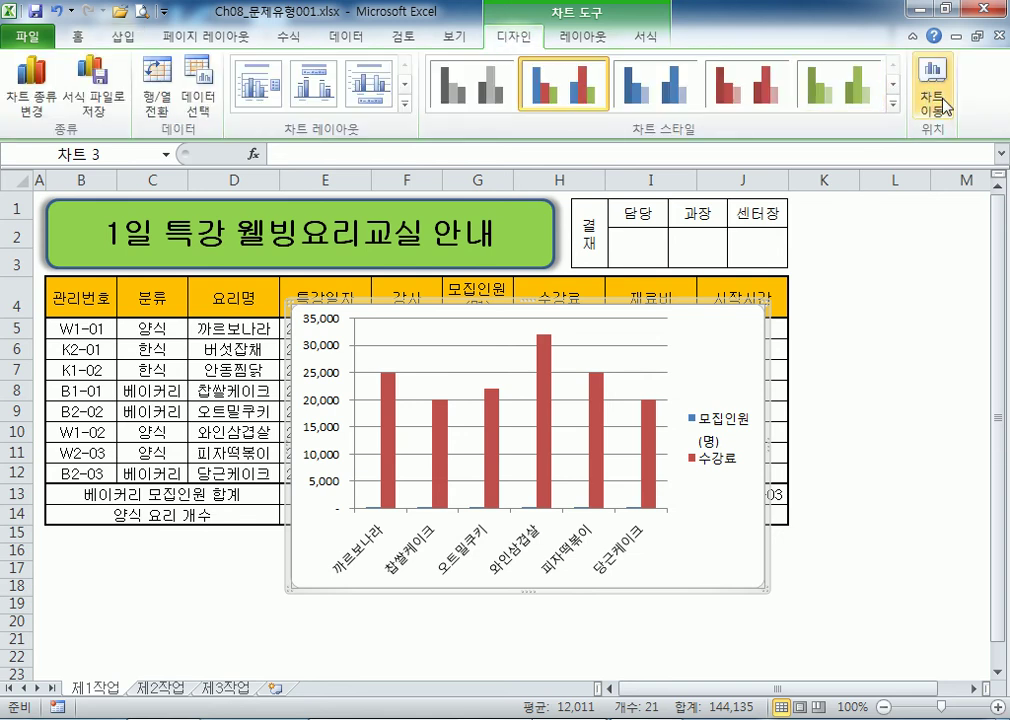
right_click(718, 338)
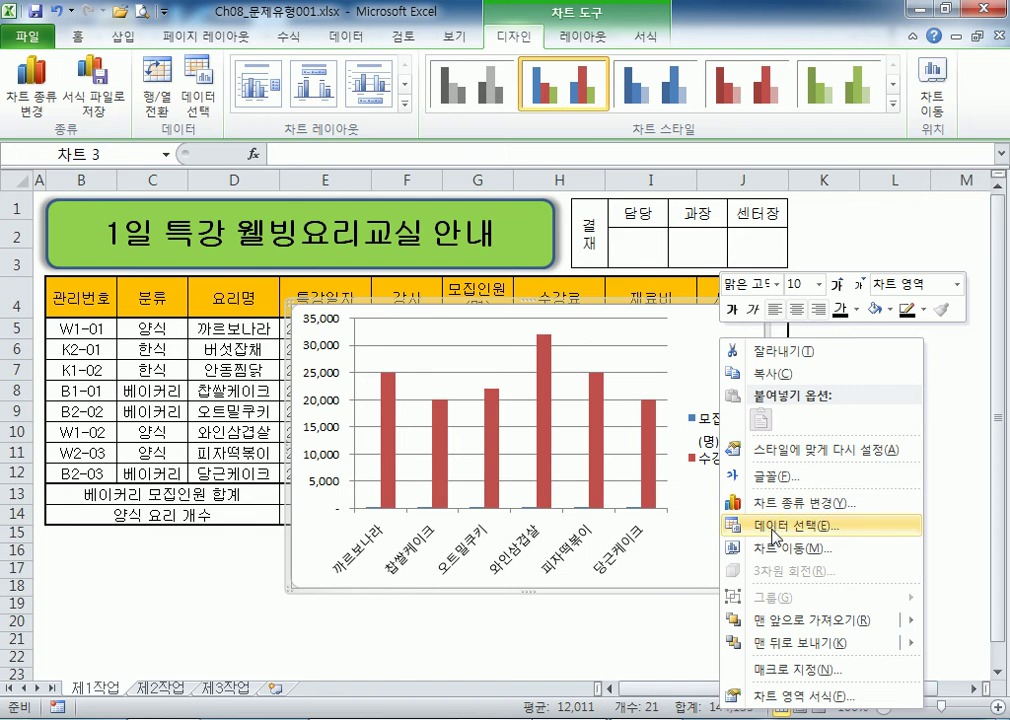
click(776, 548)
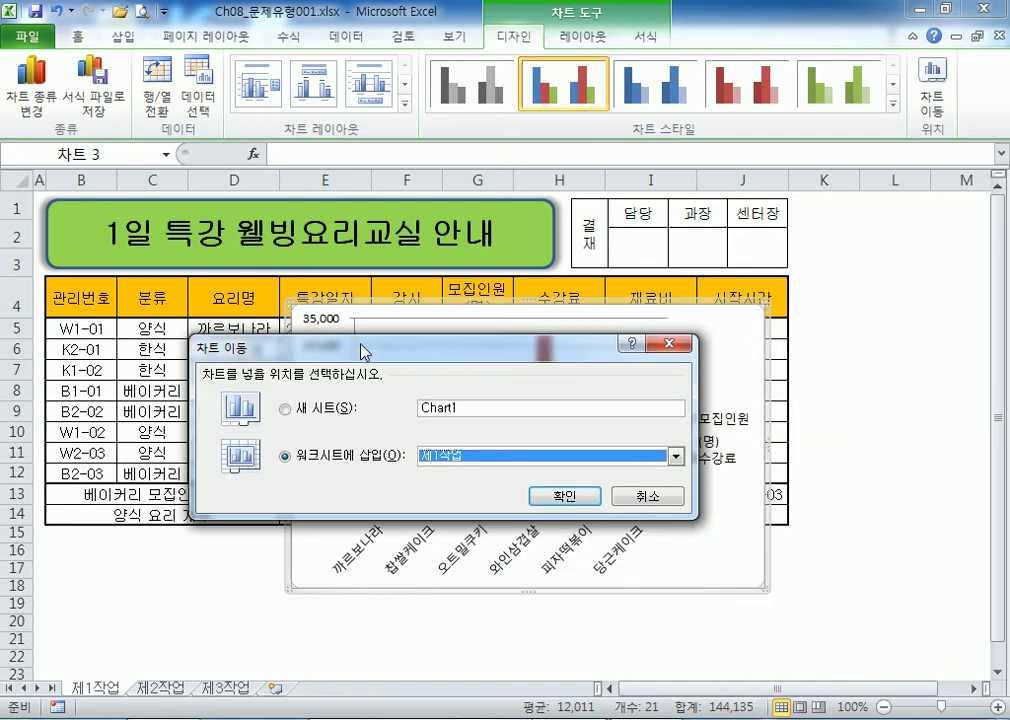
key(Return)
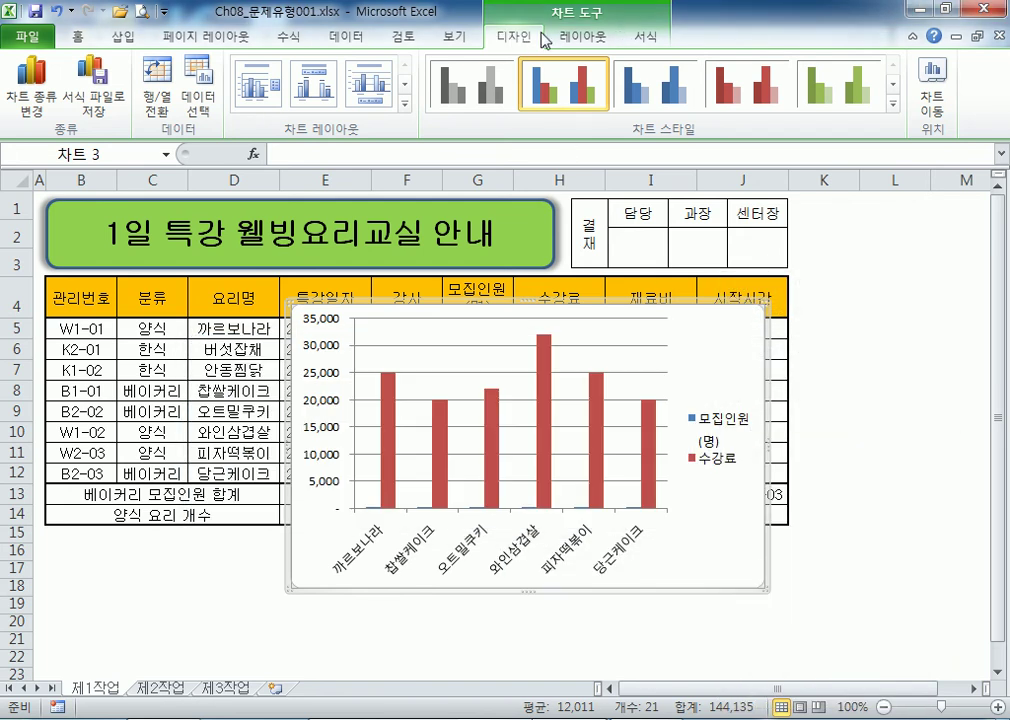
Move the column chart from 제1작업 to a new chart sheet named 제4작업
click(934, 84)
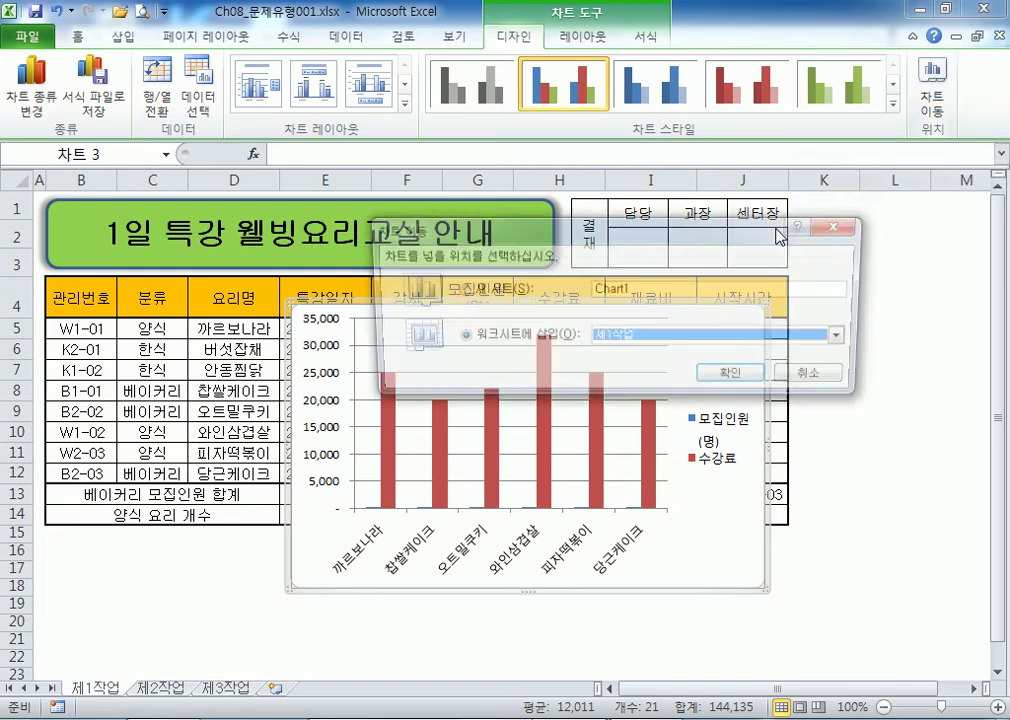
drag(647, 288, 559, 296)
text(ㅈ)
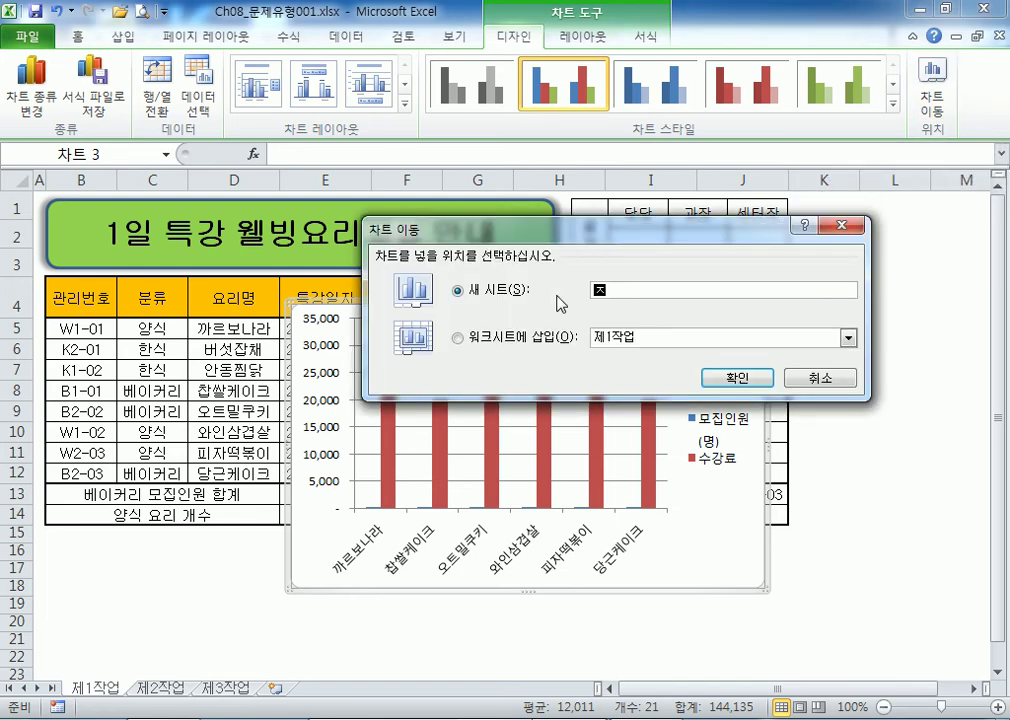
text(4작업)
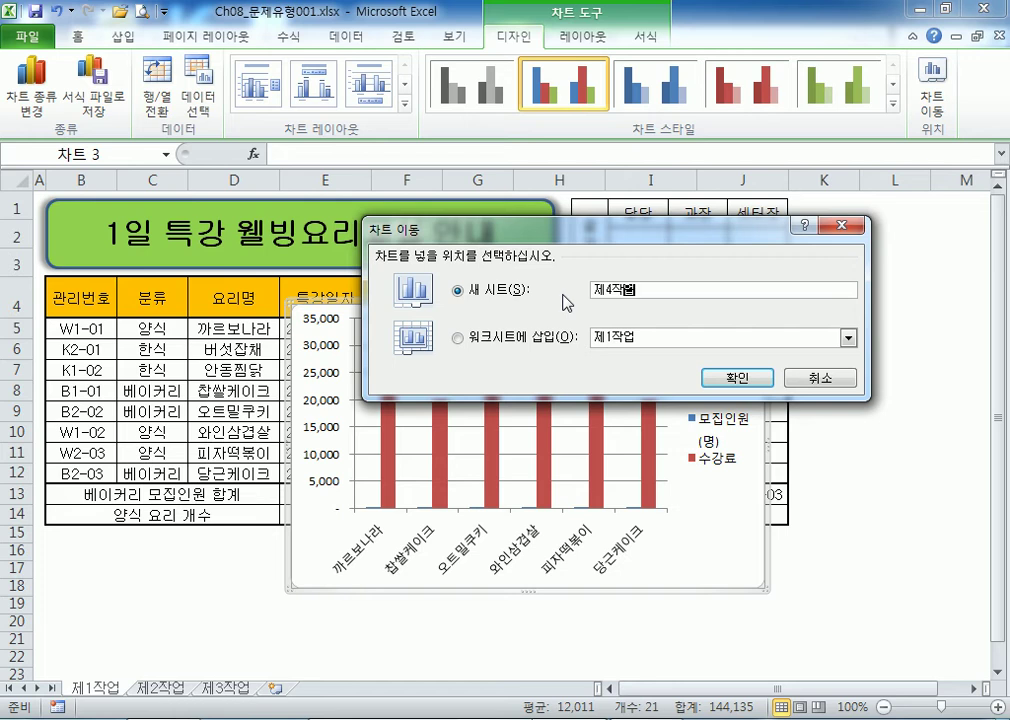
click(488, 342)
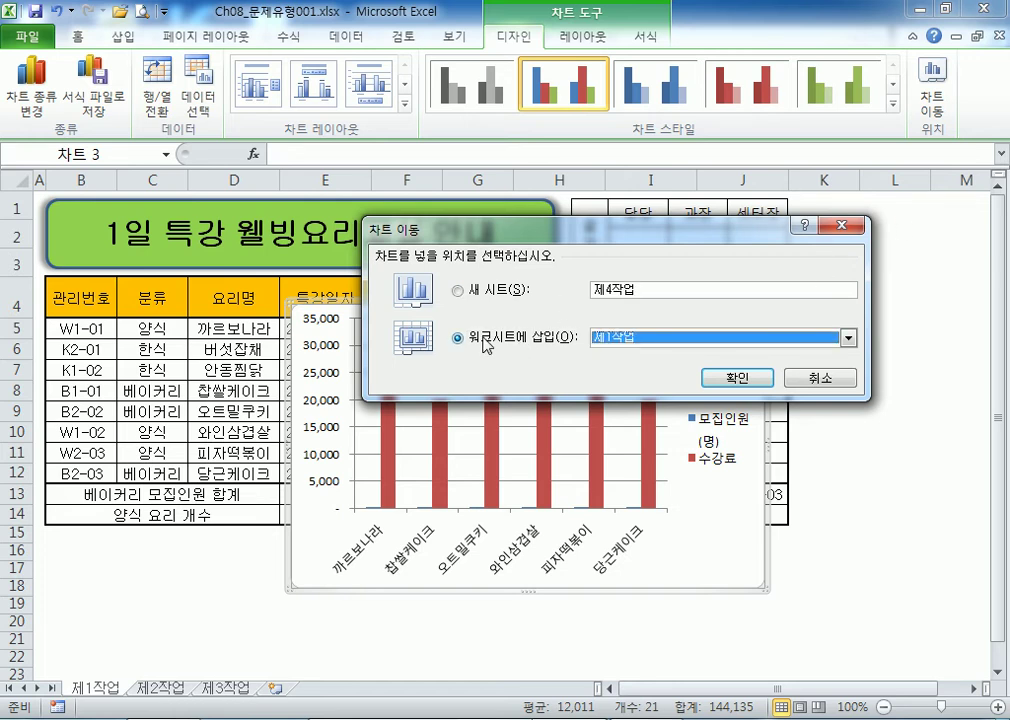
click(489, 294)
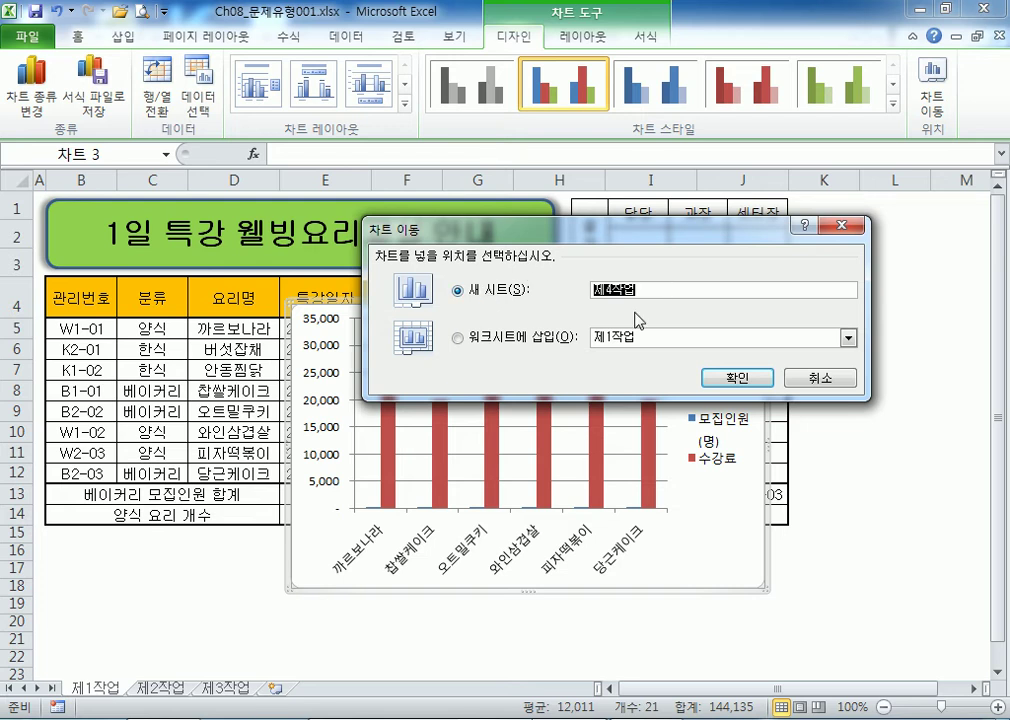
click(736, 377)
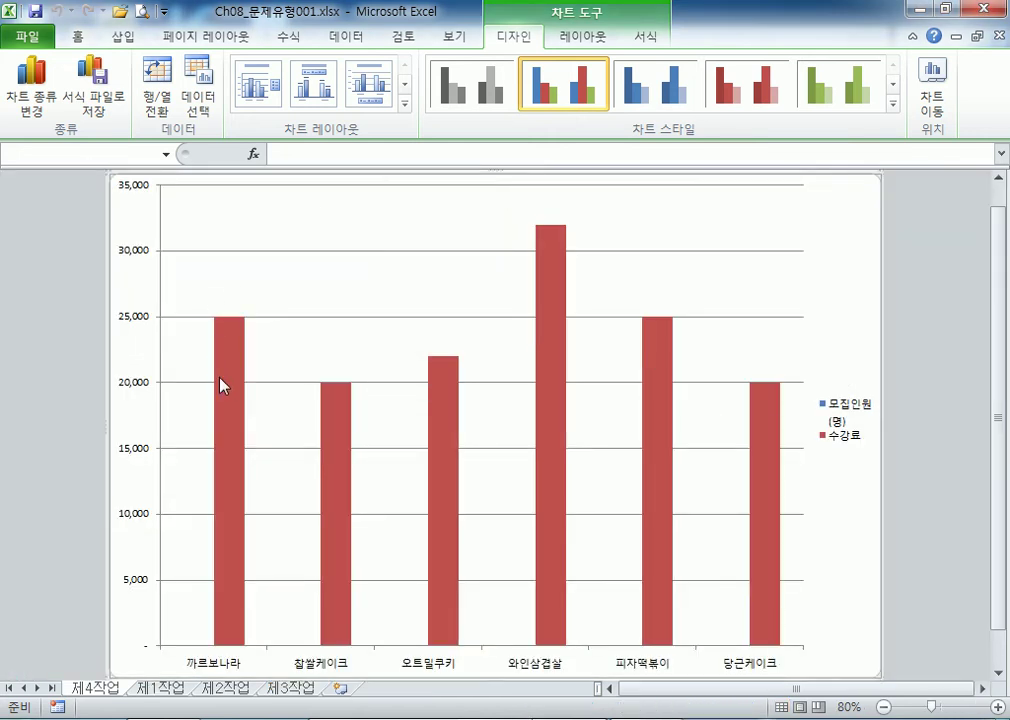
mouse_move(248, 378)
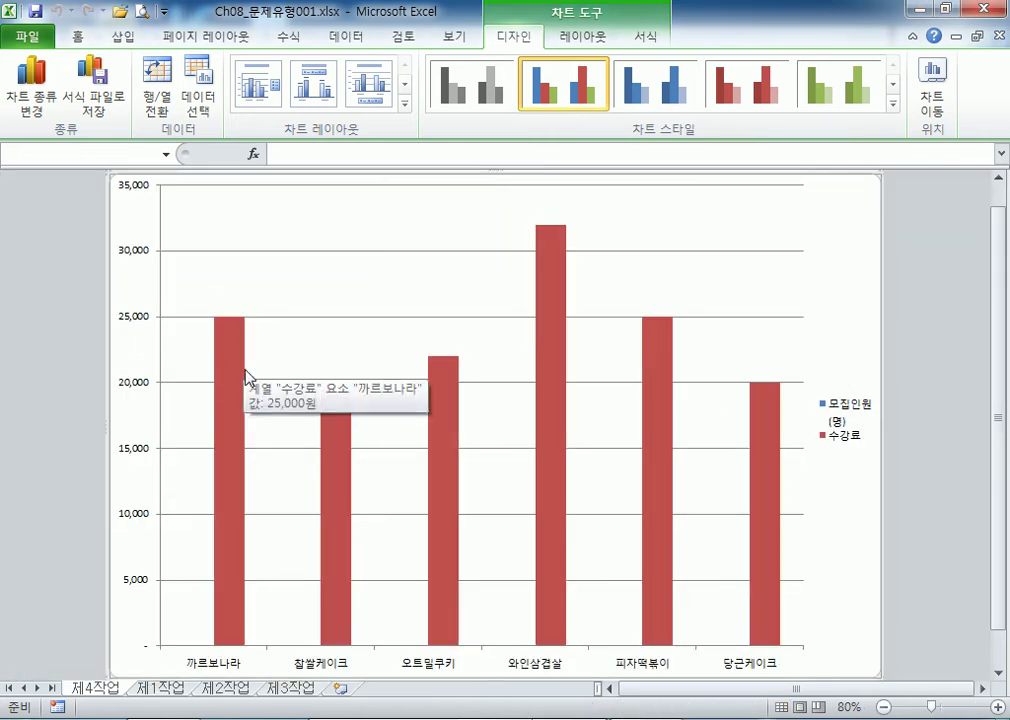
Place the 제4작업 sheet after 제3작업 using a smaller window, check the sheets in order, and maximize the window again
double_click(740, 10)
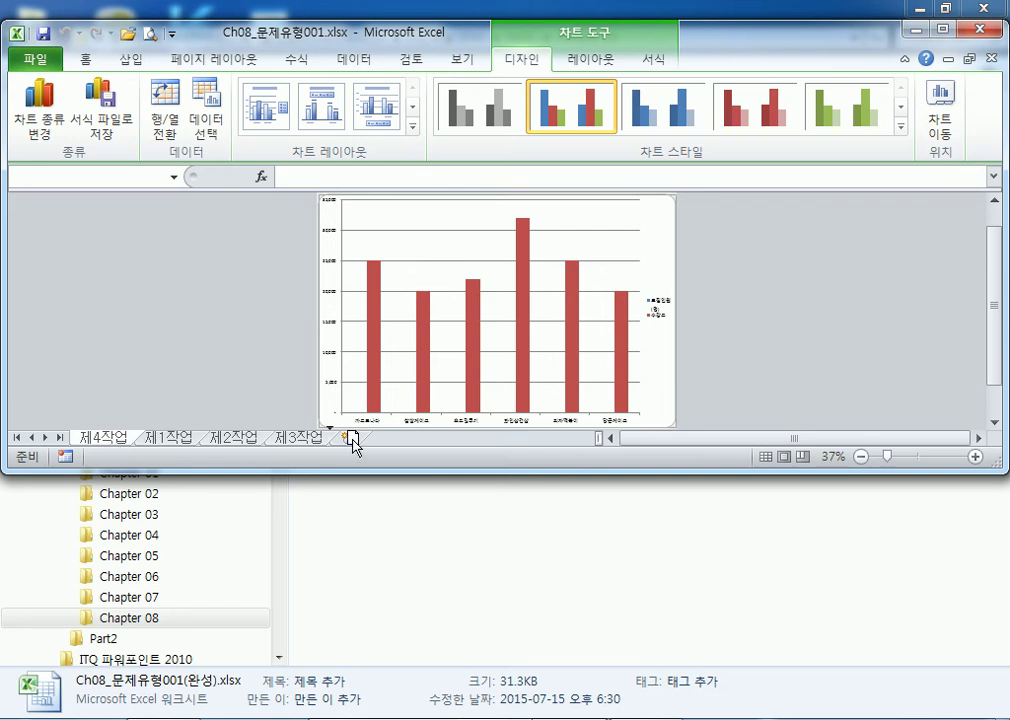
drag(352, 445, 335, 444)
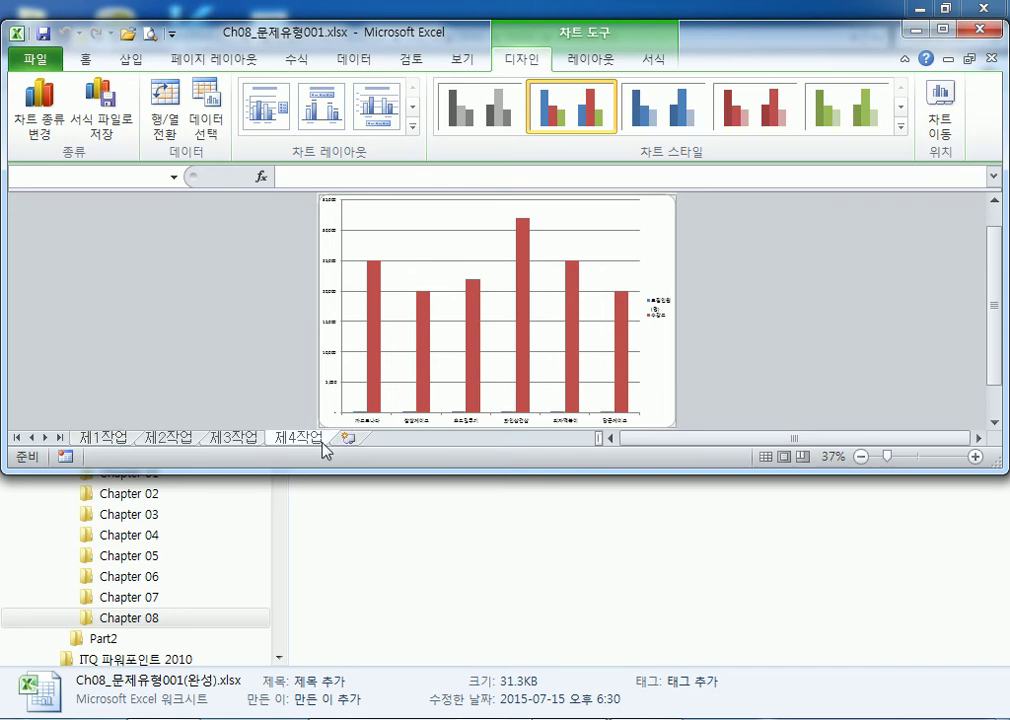
click(133, 443)
click(168, 438)
click(233, 438)
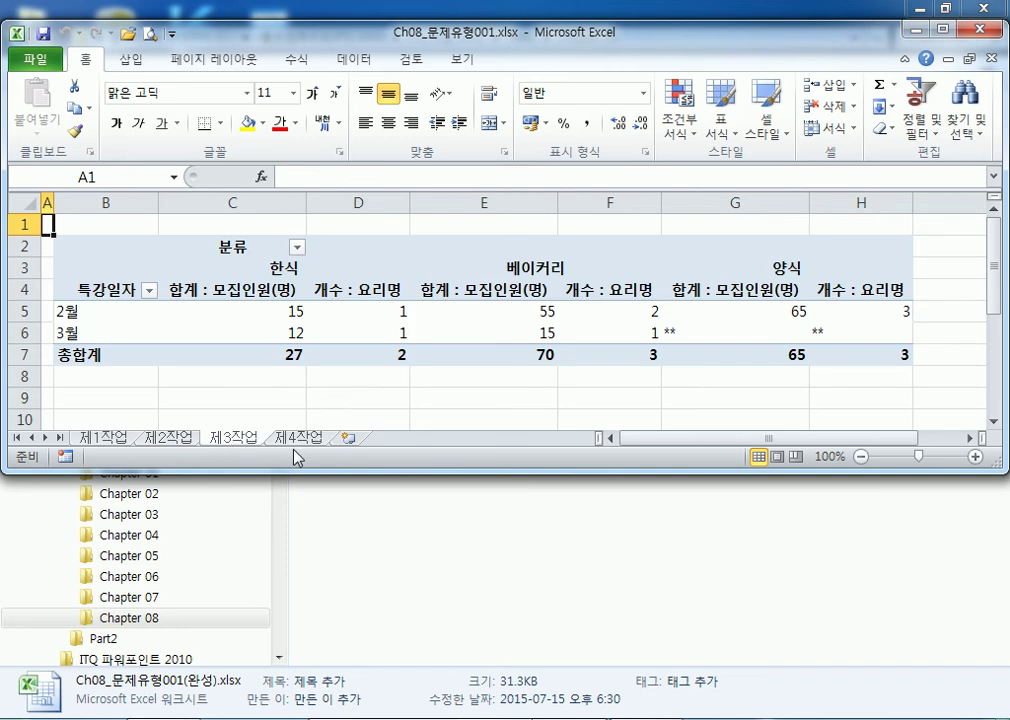
click(296, 440)
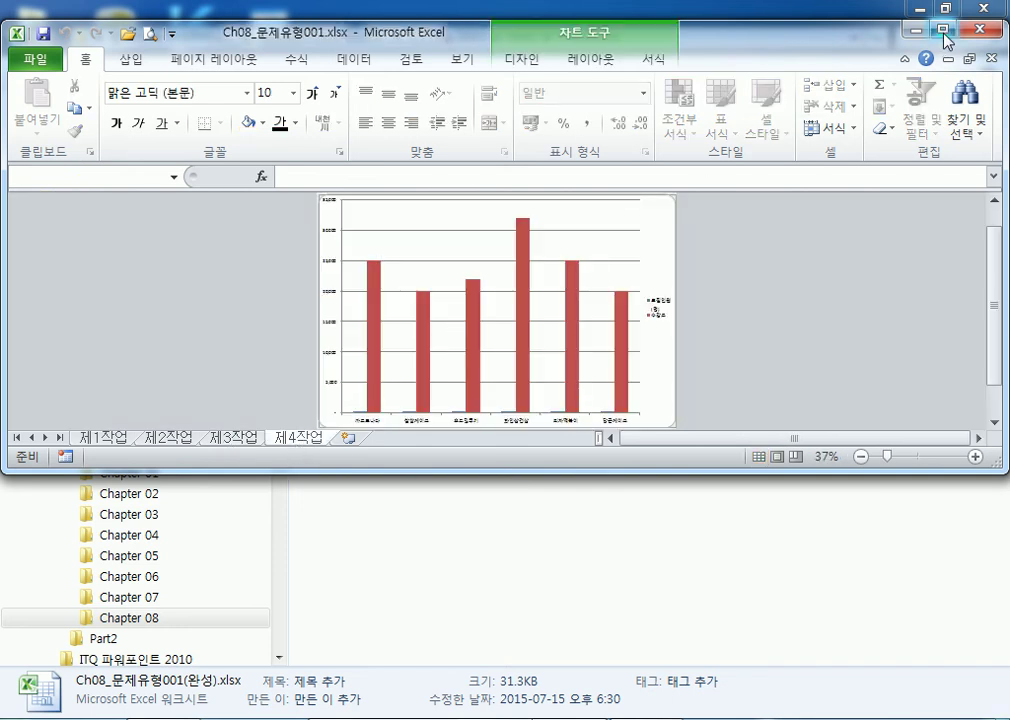
drag(855, 35, 745, 3)
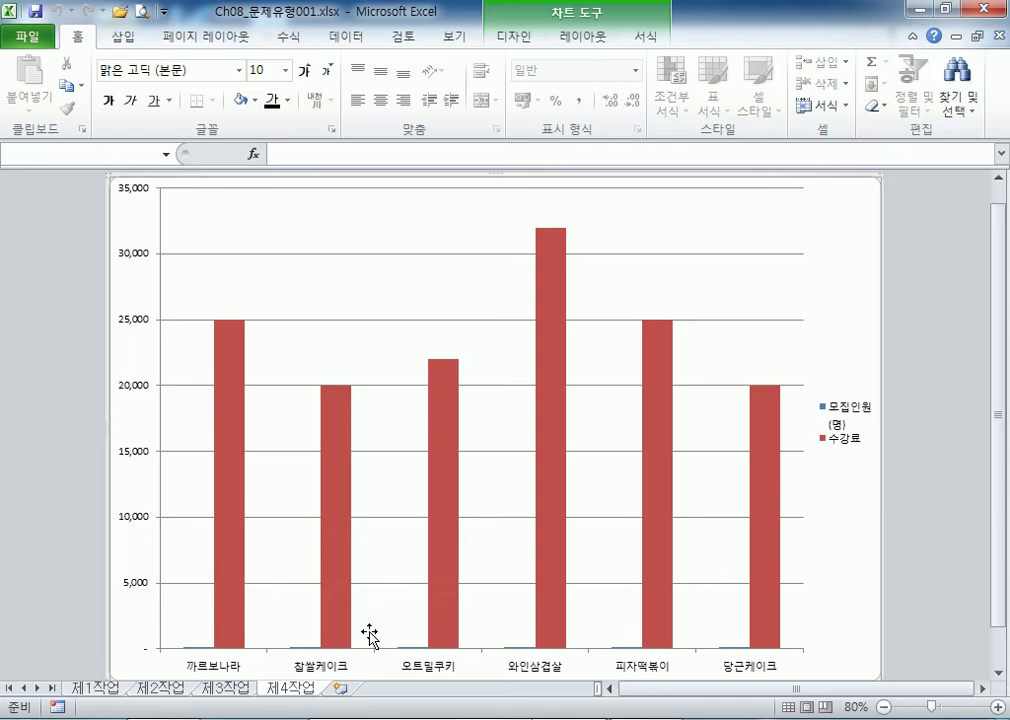
Apply the chart layout with a title above and the legend below, and choose the multicoloured style in the first row
click(520, 45)
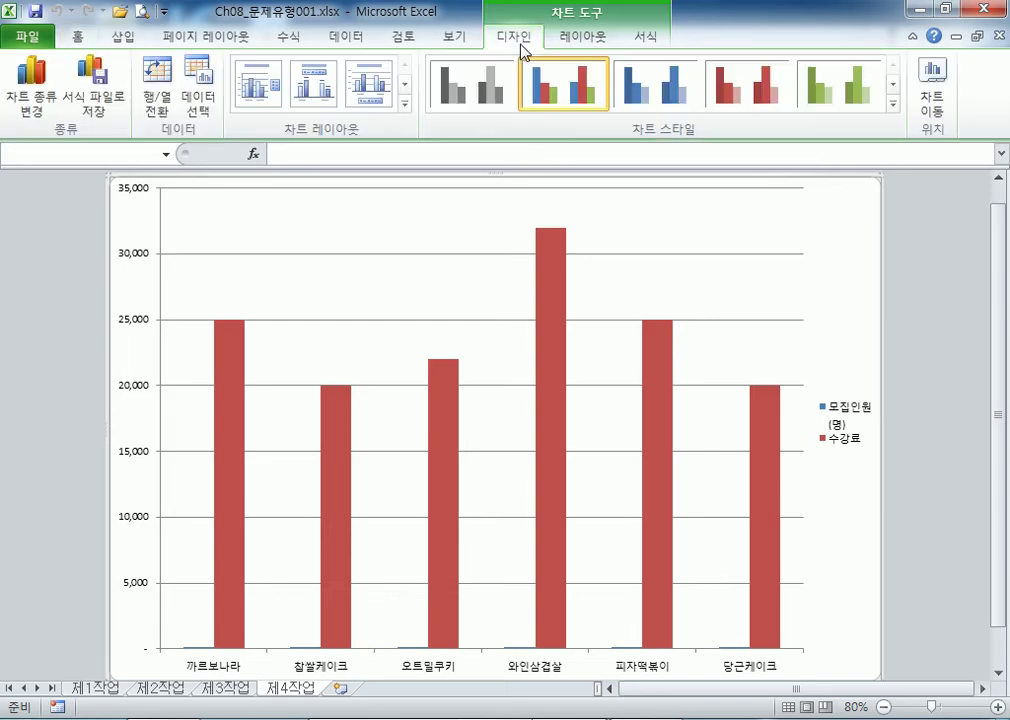
click(406, 104)
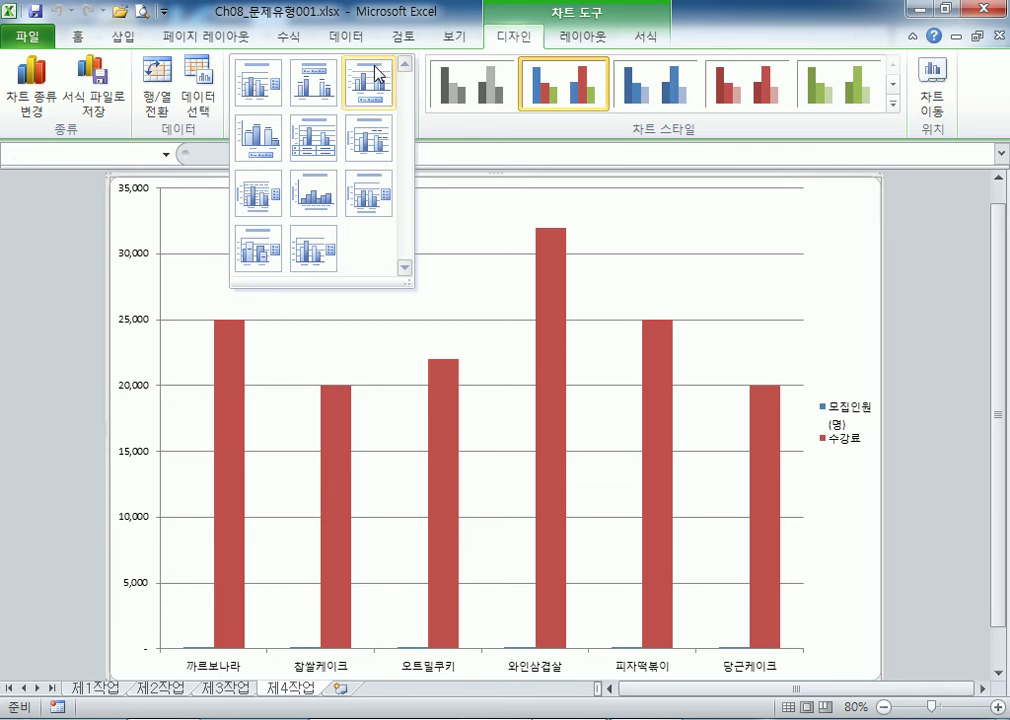
click(368, 82)
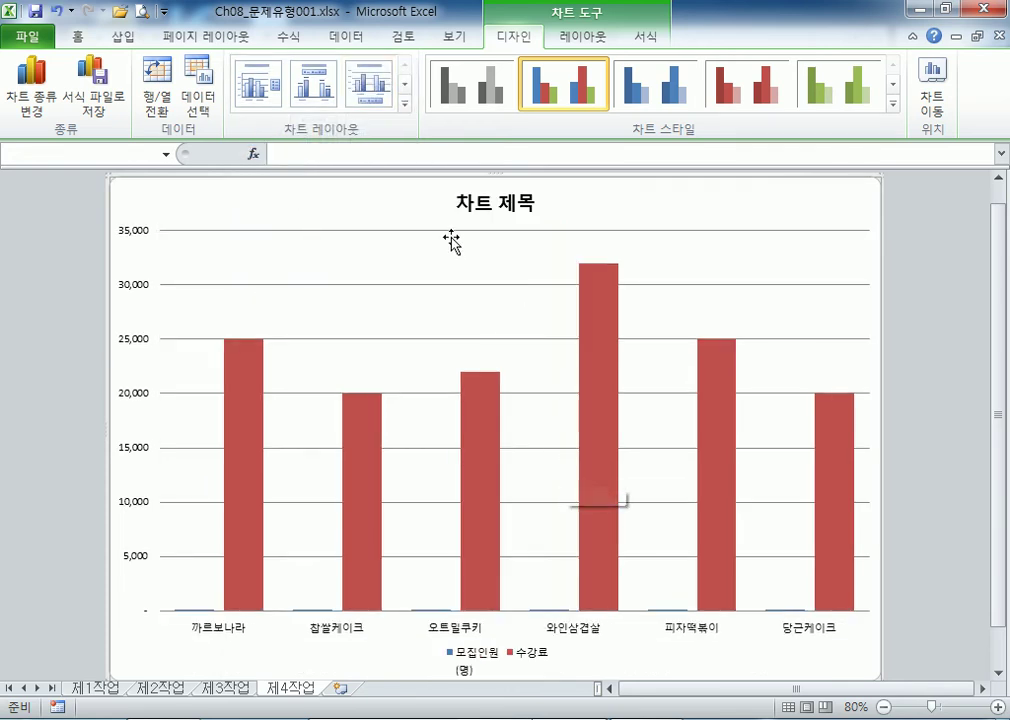
click(894, 108)
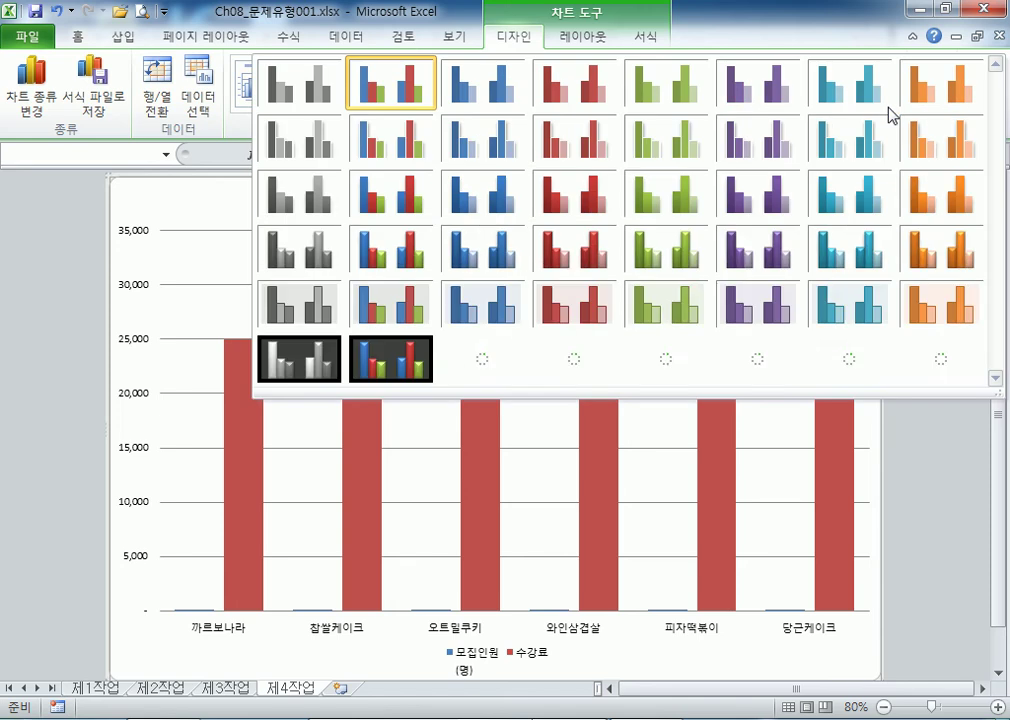
click(390, 86)
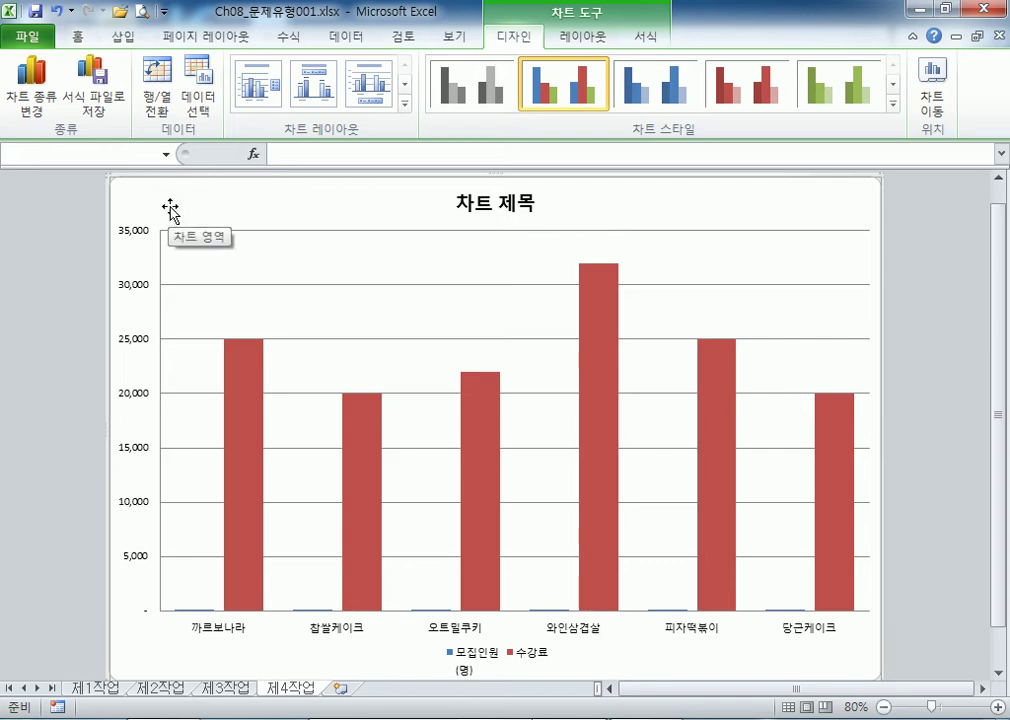
Set the font of the whole 제4작업 chart to 굴림 at size 11
click(80, 38)
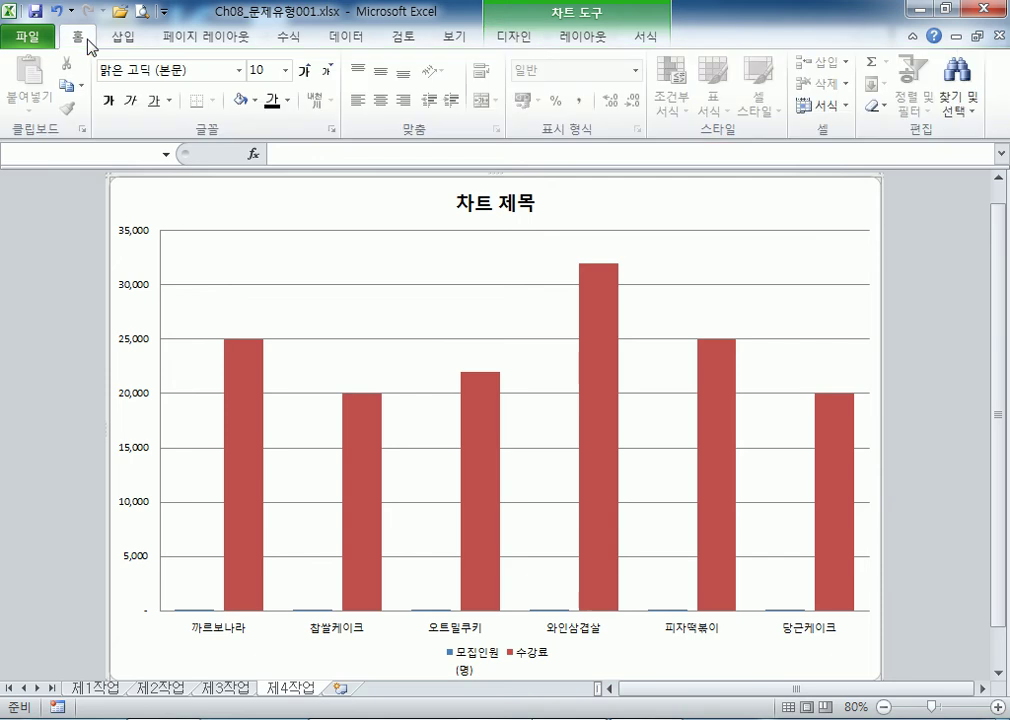
click(240, 70)
scroll(240, 250, down, 2)
scroll(240, 250, up, 2)
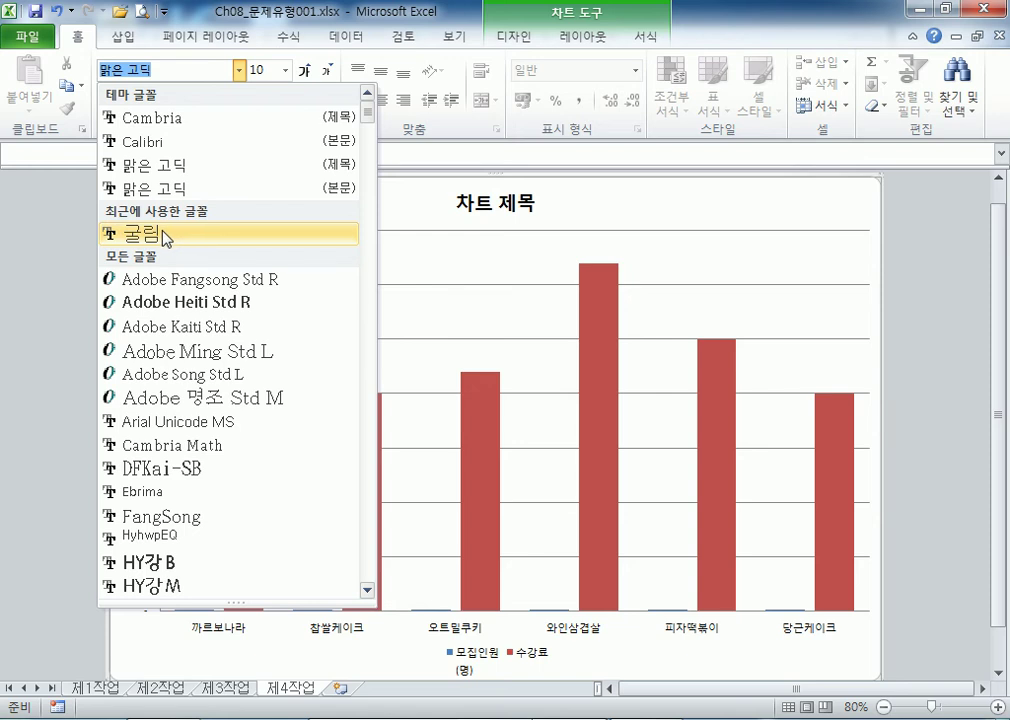
scroll(164, 236, down, 14)
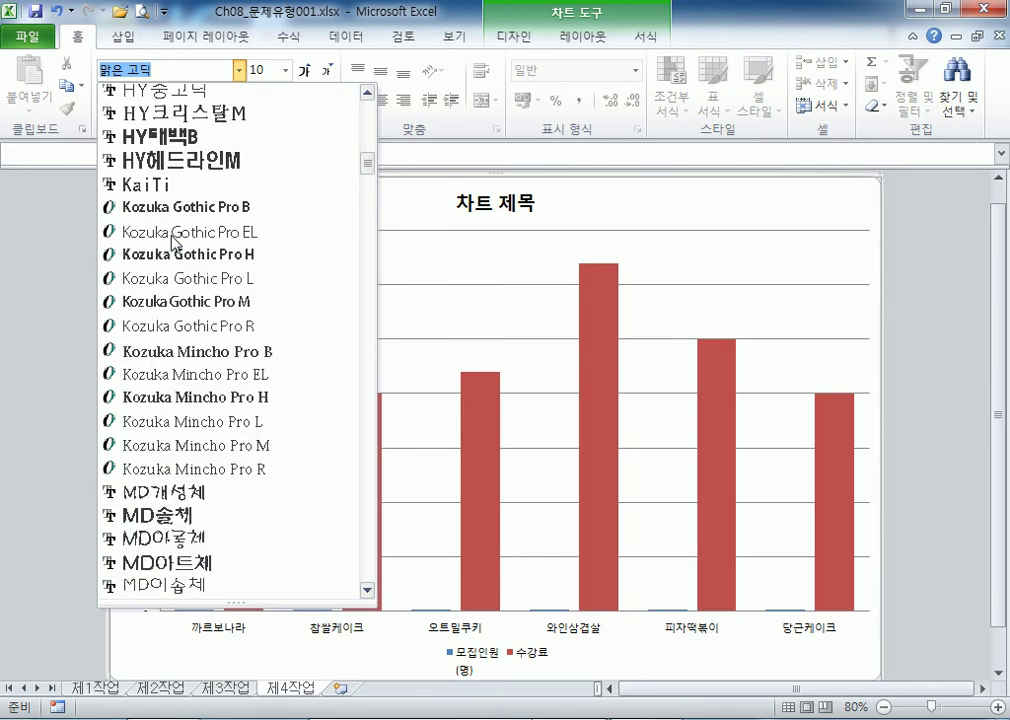
scroll(172, 240, down, 10)
scroll(172, 240, down, 6)
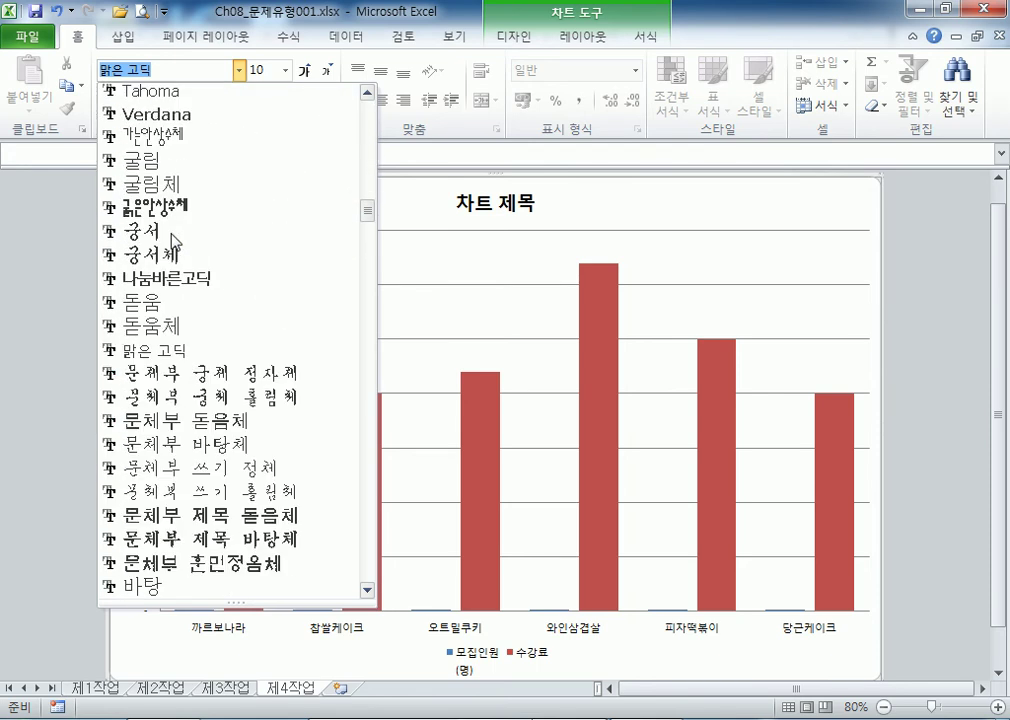
click(165, 157)
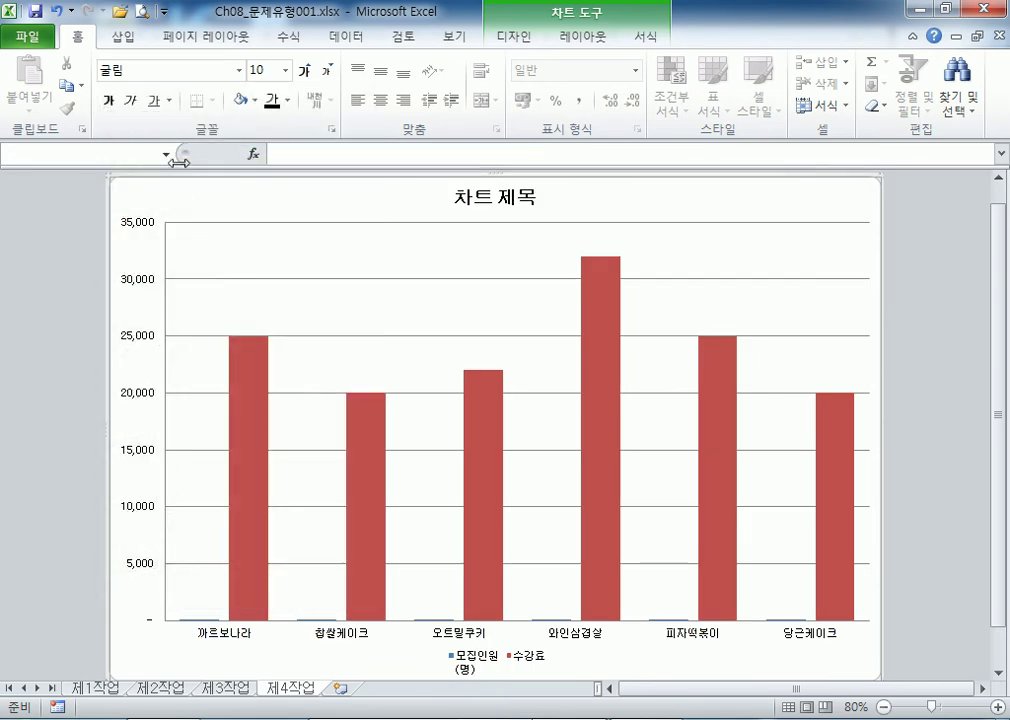
click(305, 72)
click(305, 72)
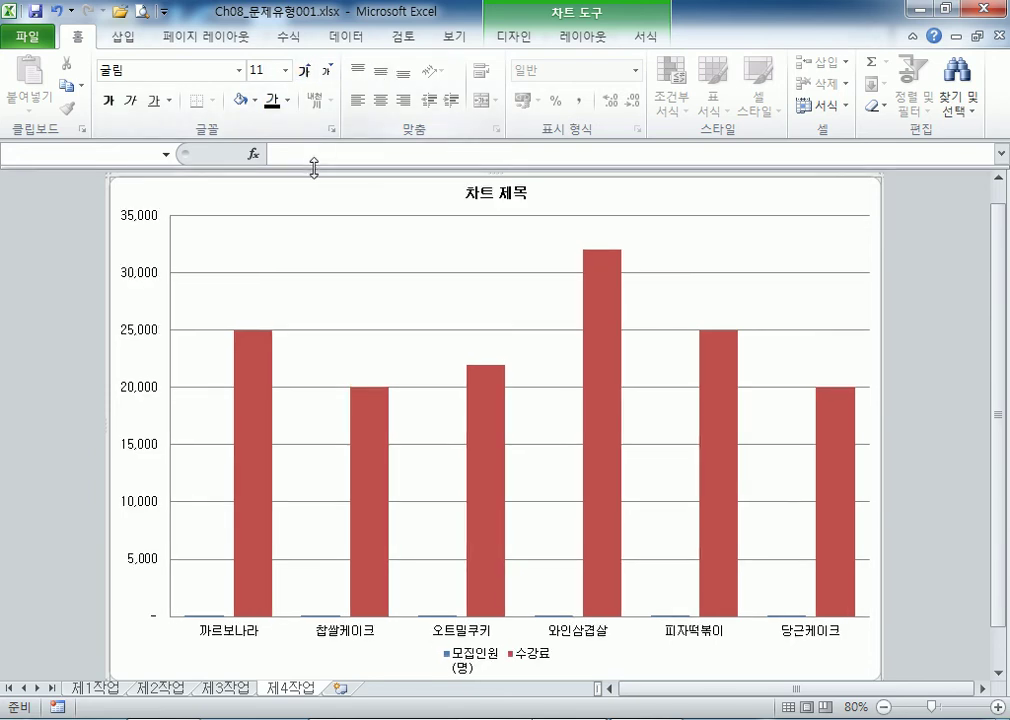
Fill the chart area with the tan parchment-like texture at the end of the fourth row of textures
click(645, 40)
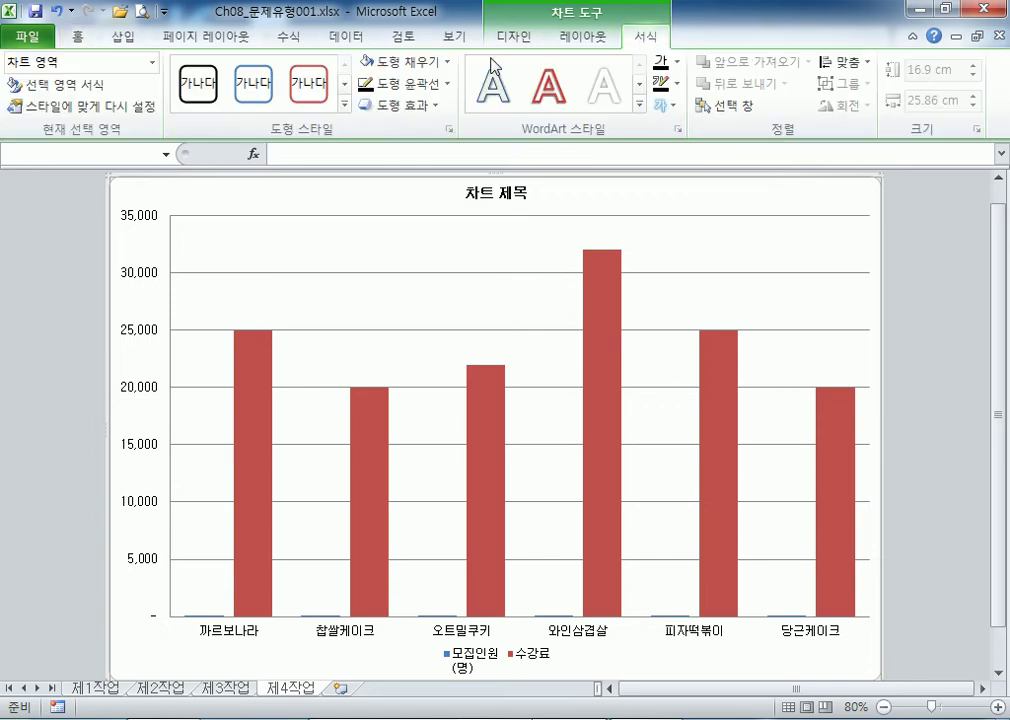
click(431, 70)
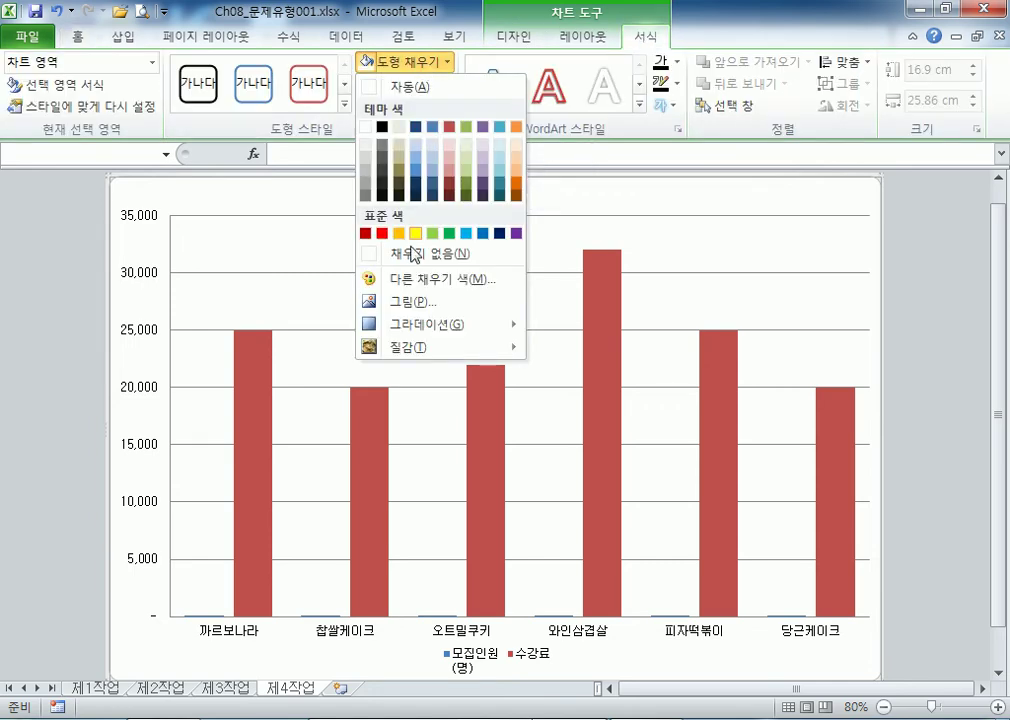
mouse_move(400, 350)
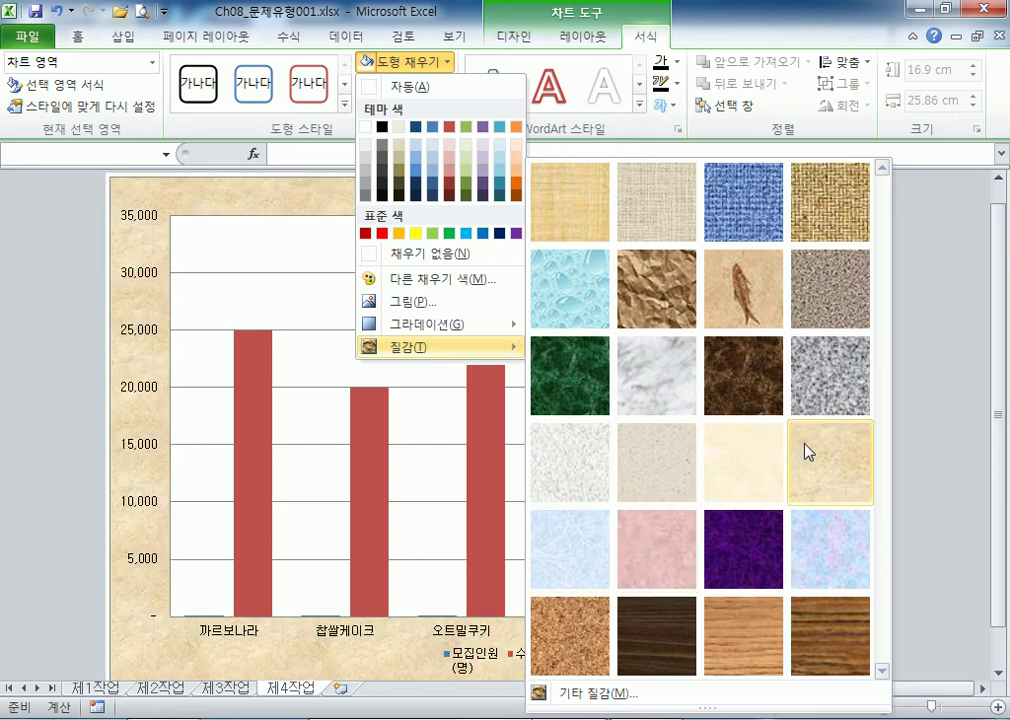
click(806, 451)
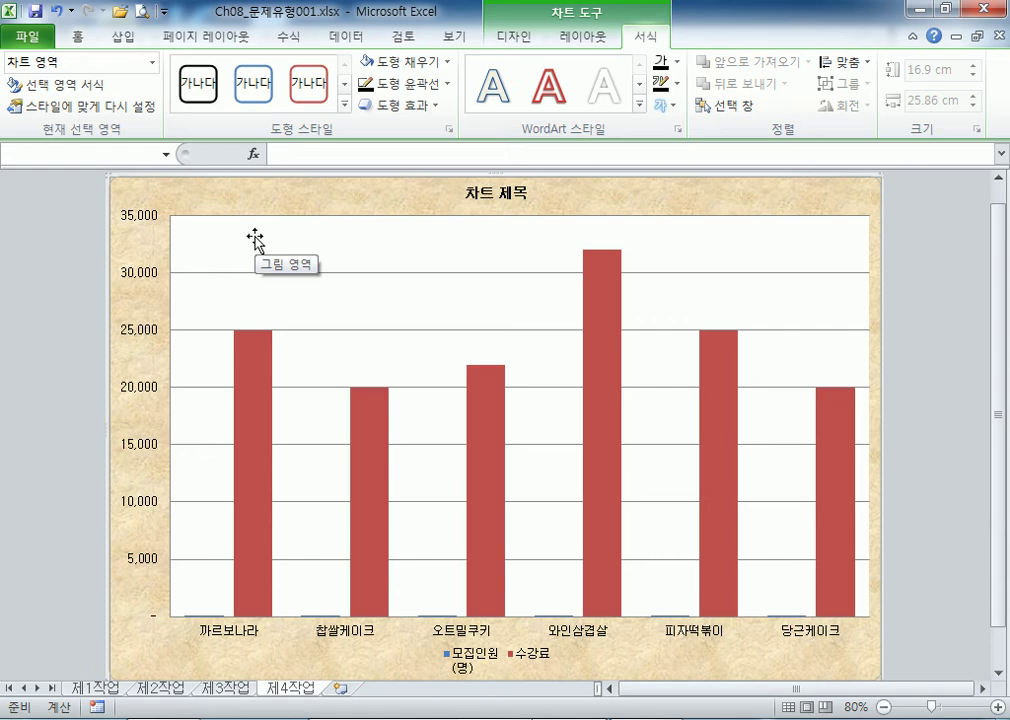
Give the plot area a solid fill in white (흰색, 배경 1) and check its fill settings
click(376, 248)
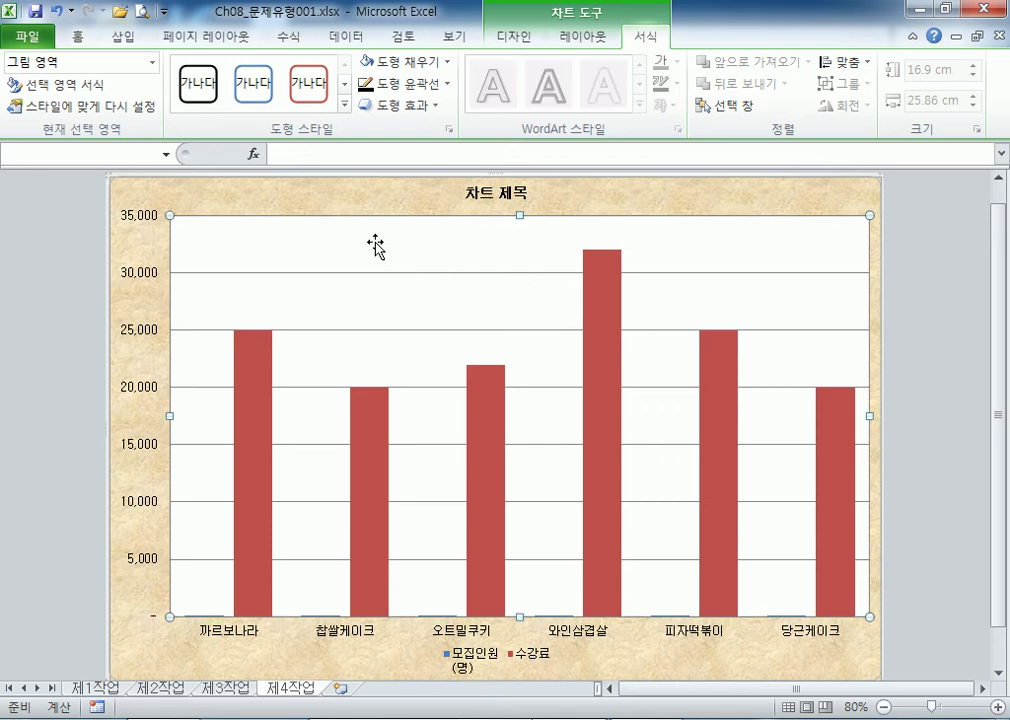
double_click(368, 244)
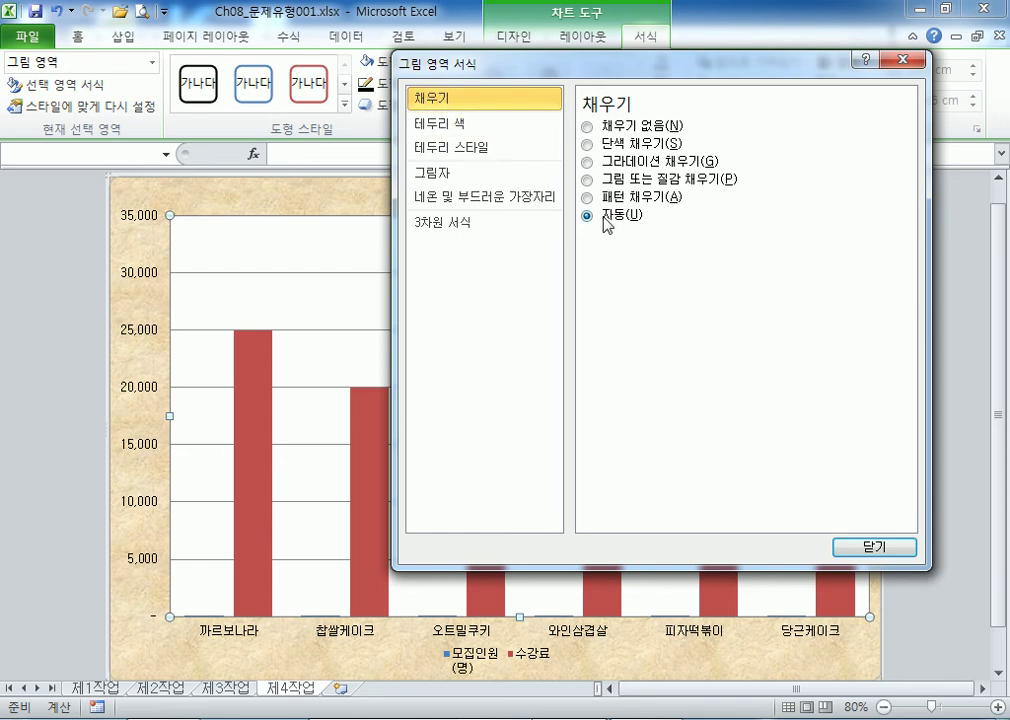
click(599, 150)
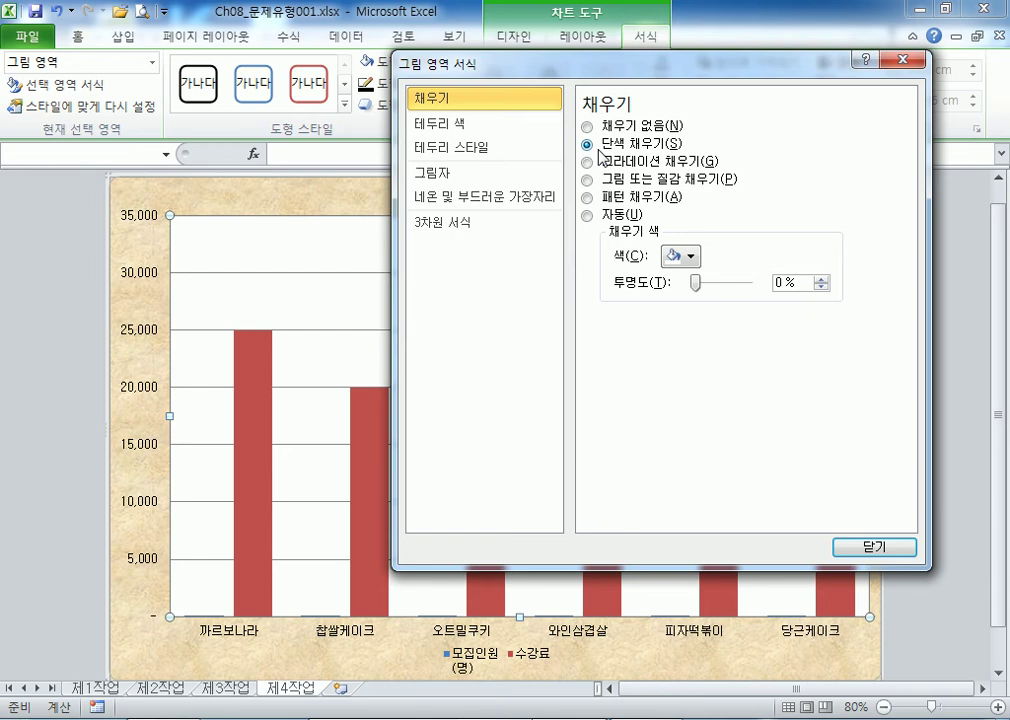
click(681, 257)
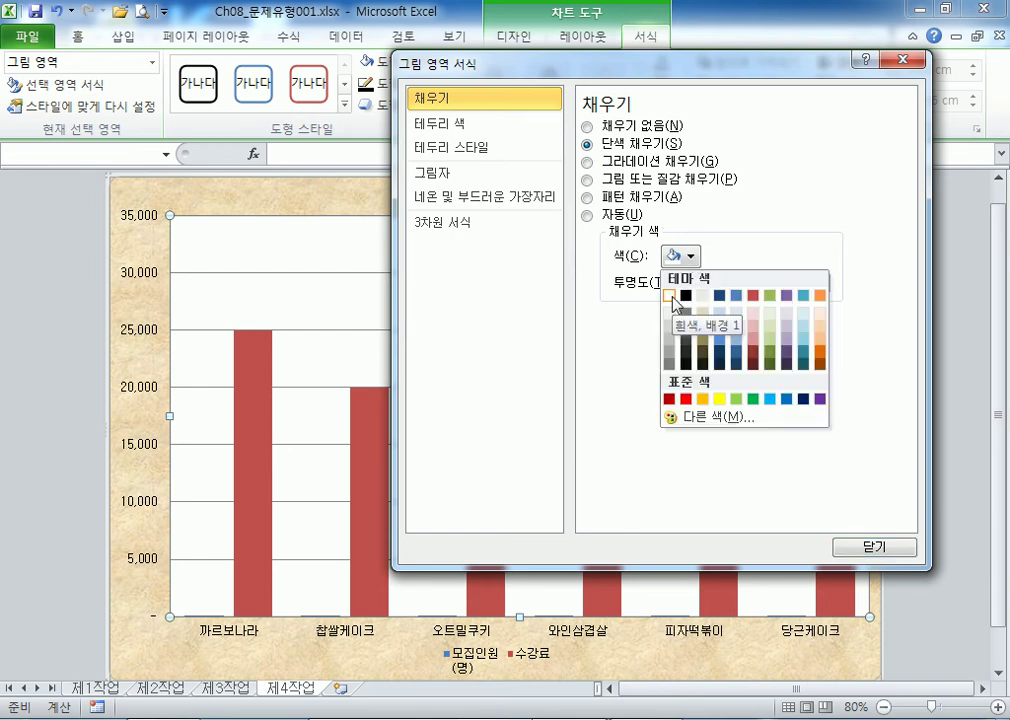
click(669, 296)
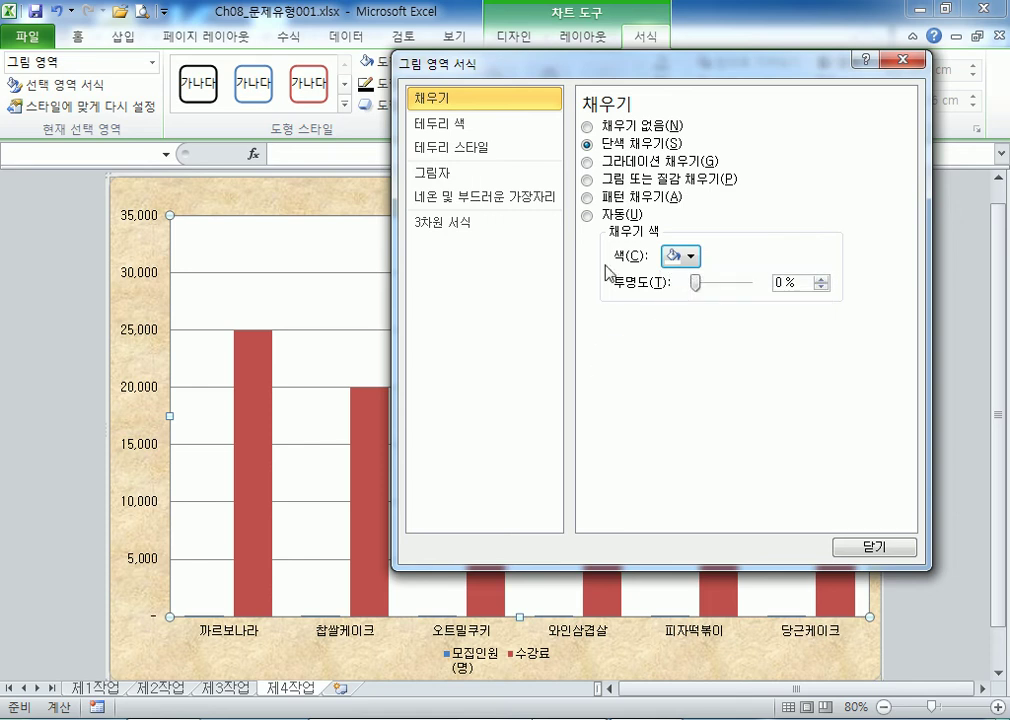
click(589, 217)
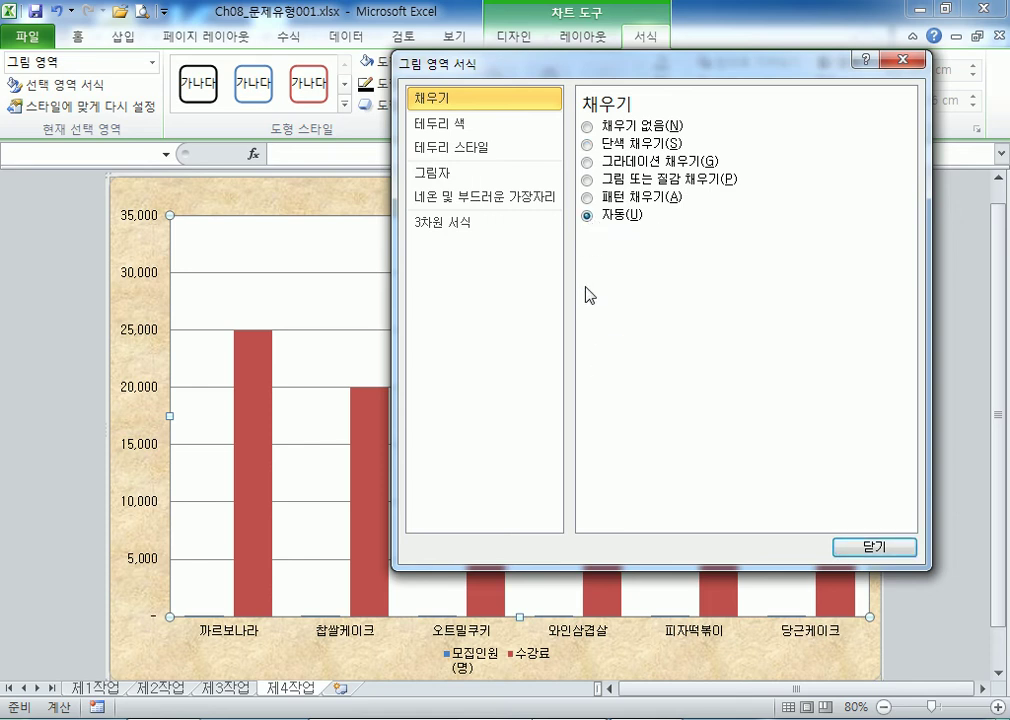
click(592, 147)
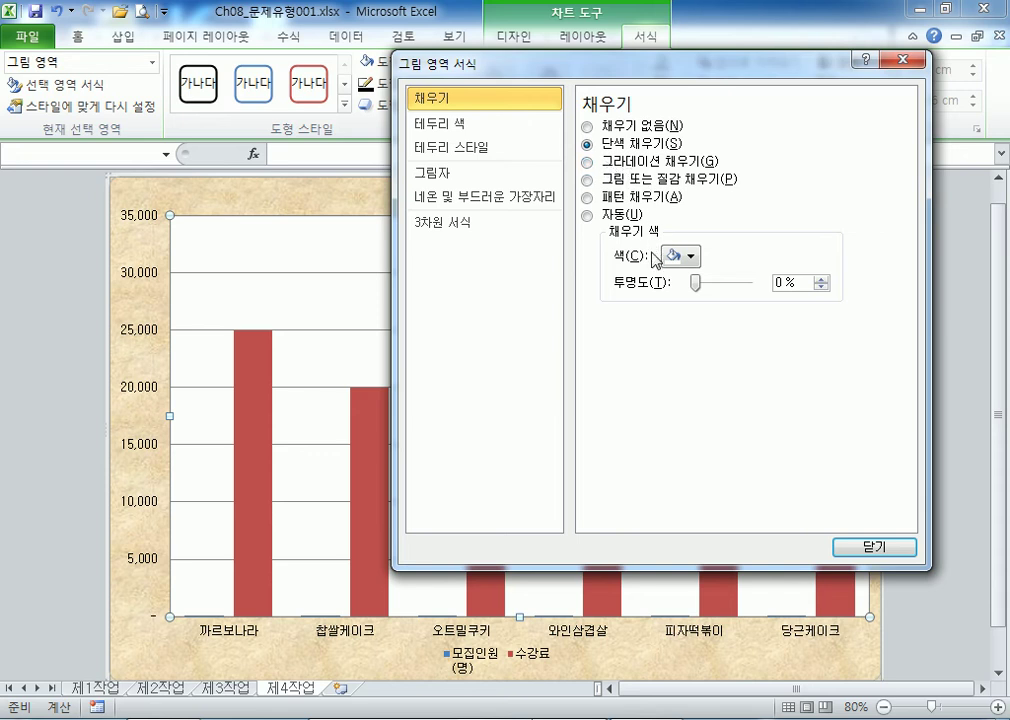
click(843, 546)
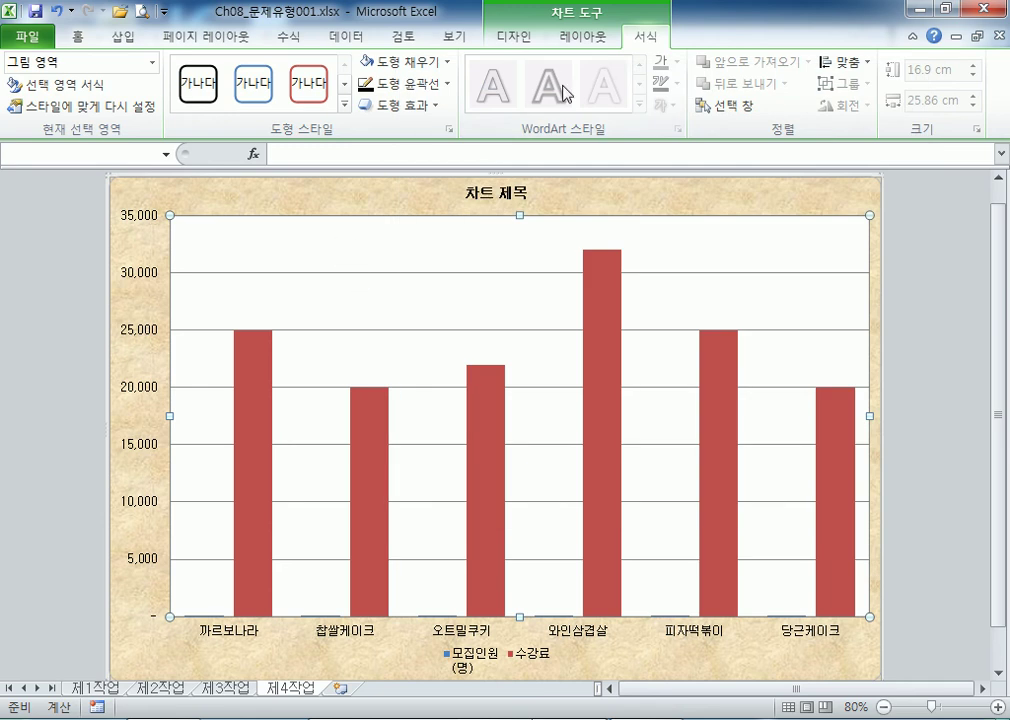
click(447, 63)
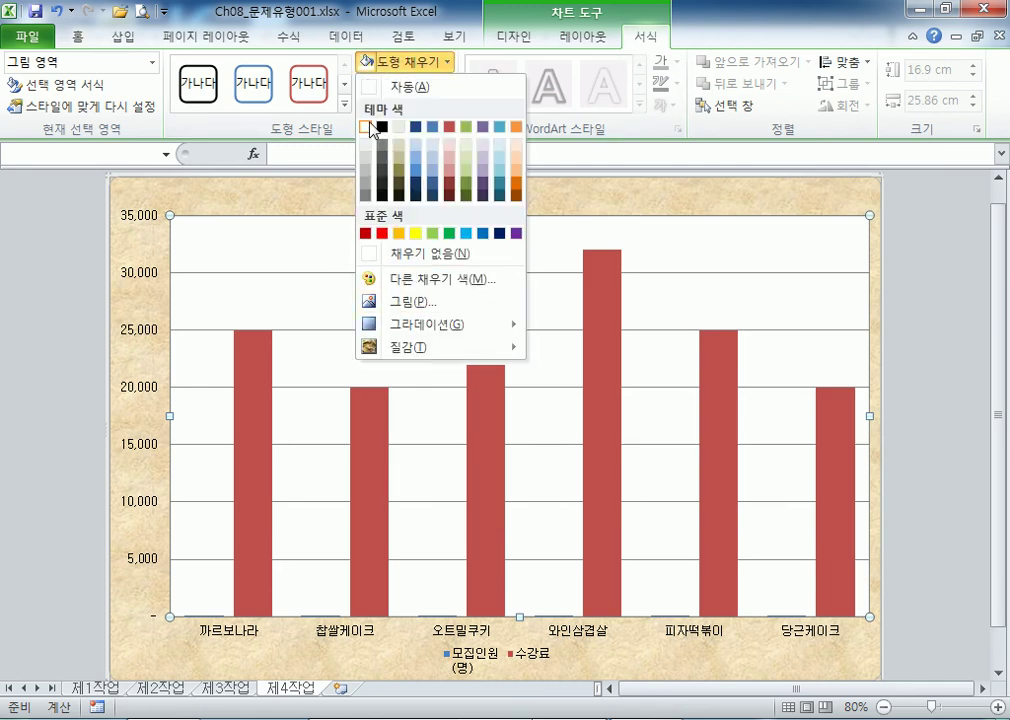
click(302, 239)
double_click(304, 243)
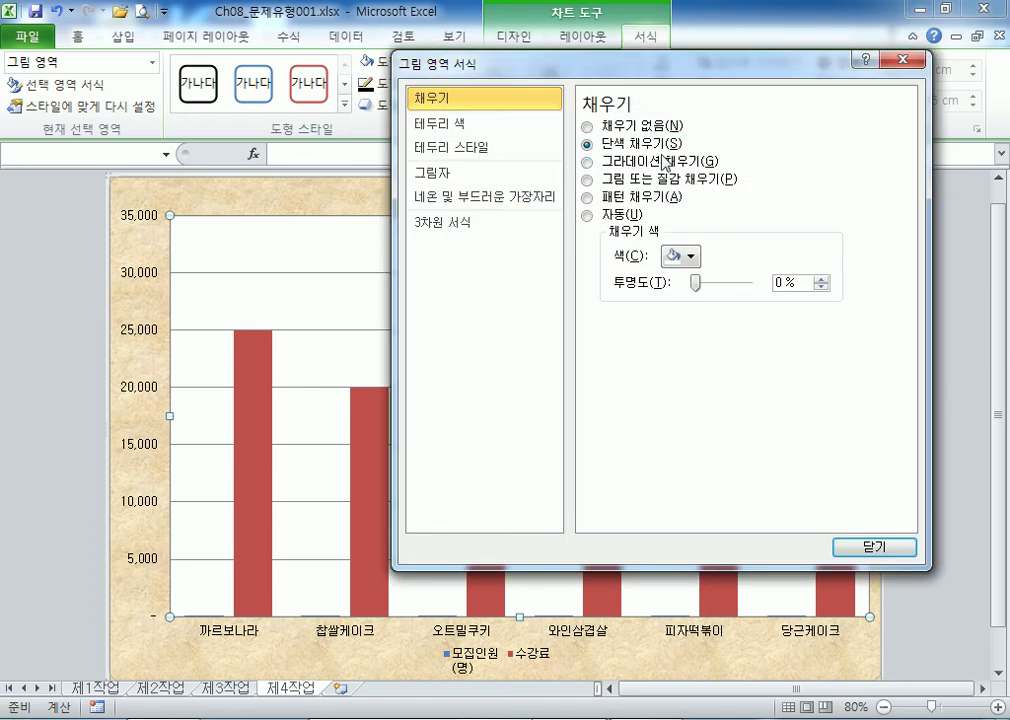
click(908, 59)
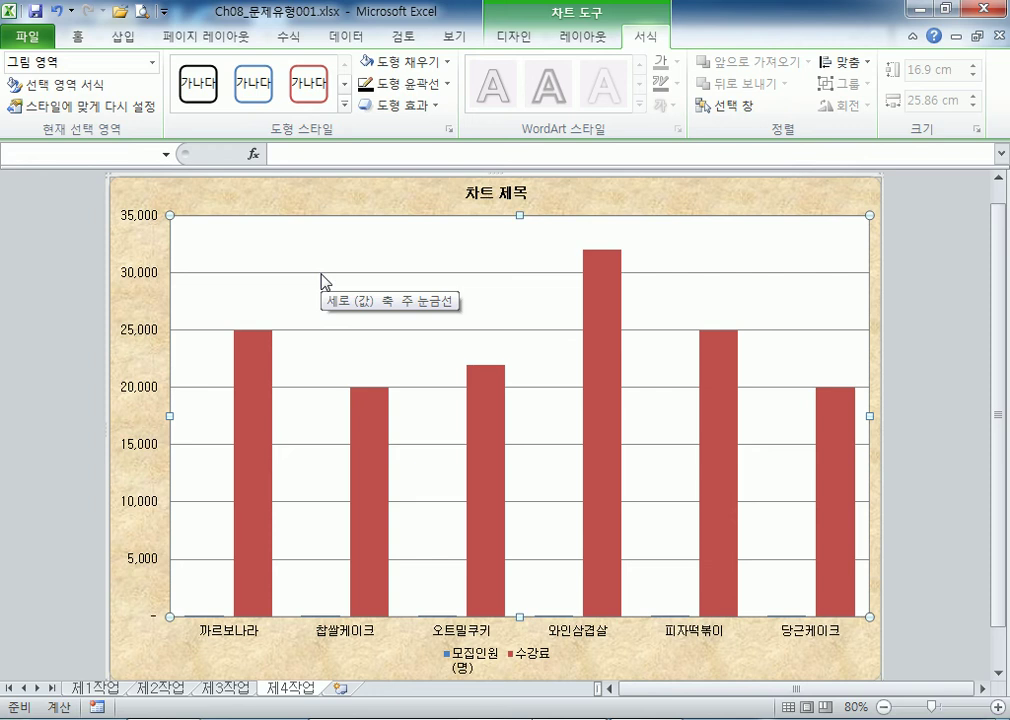
Replace the placeholder chart title with "양식 및 베이커리 특강 현황"
click(486, 197)
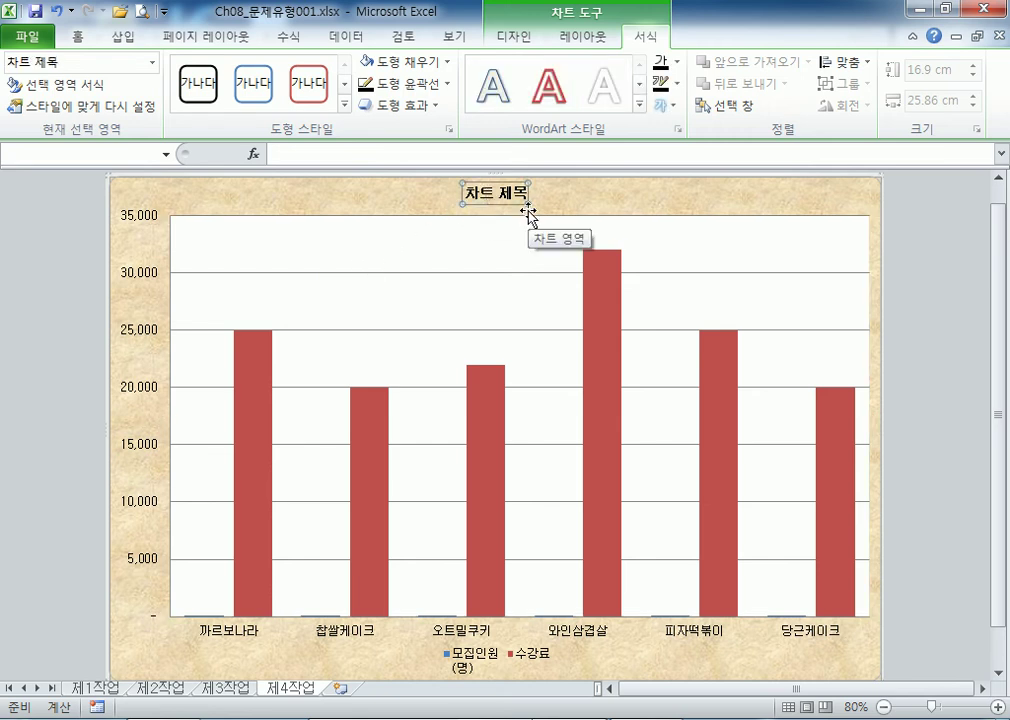
text(앙시)
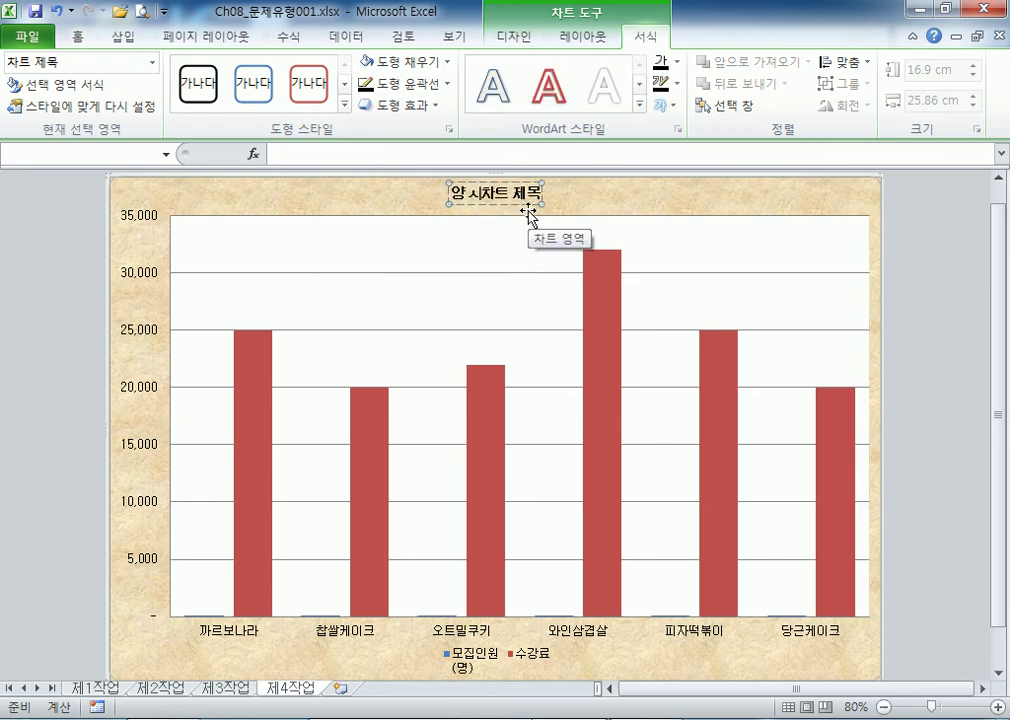
text(ㄱ ㅁㅊ 베)
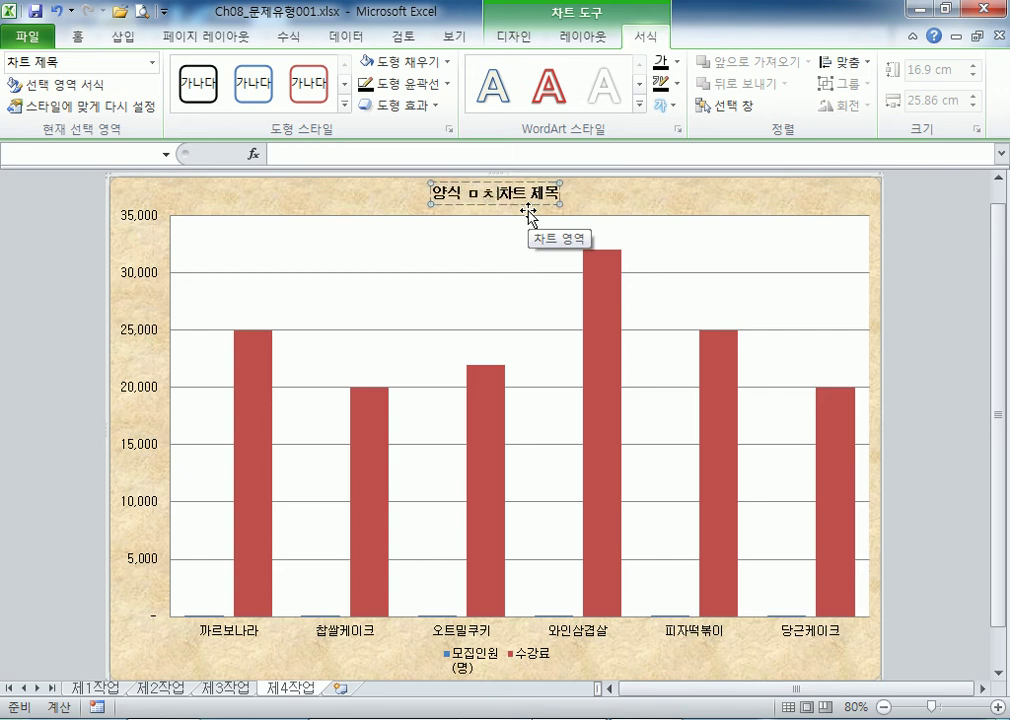
key(BackSpace)
key(BackSpace)
key(BackSpace)
key(BackSpace)
key(BackSpace)
text(및)
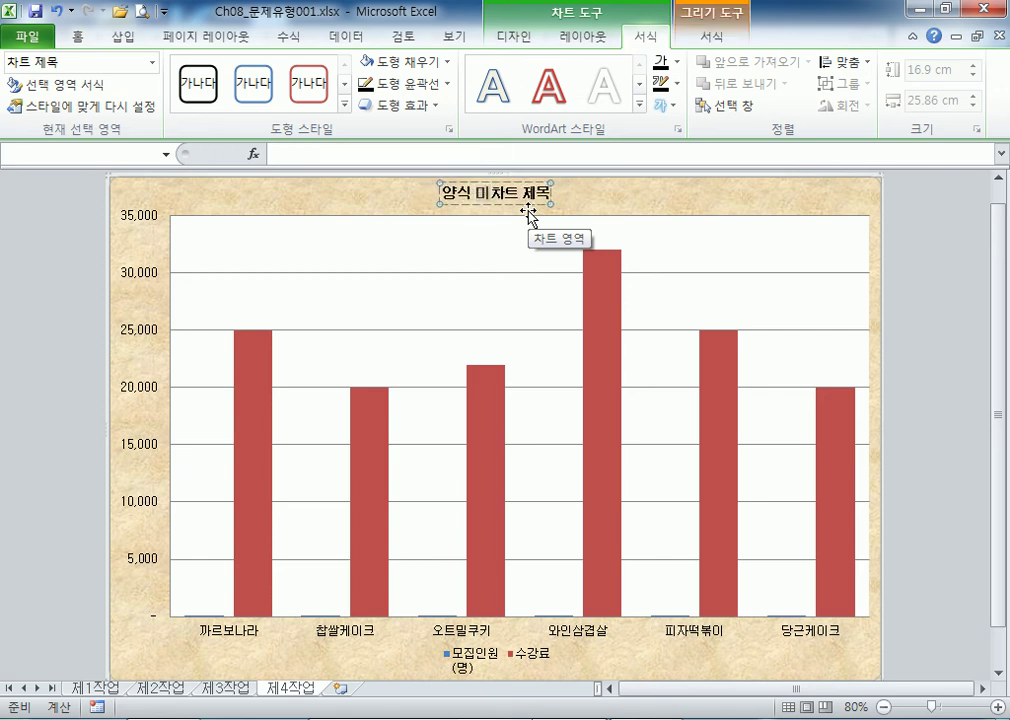
text( 베이커리 특)
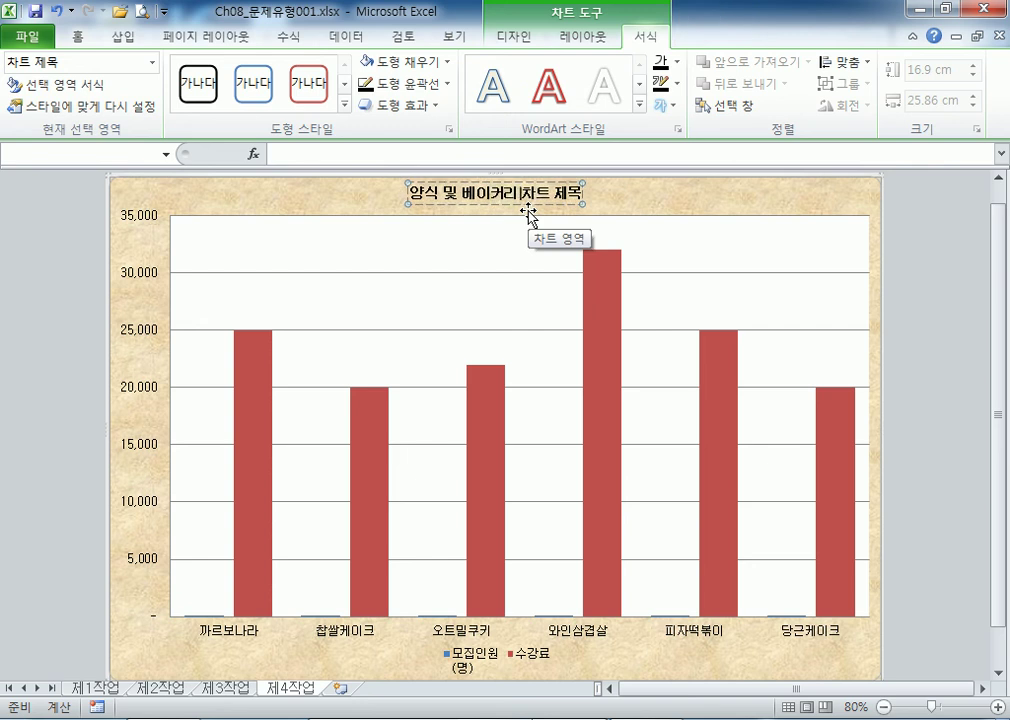
text(강 현황)
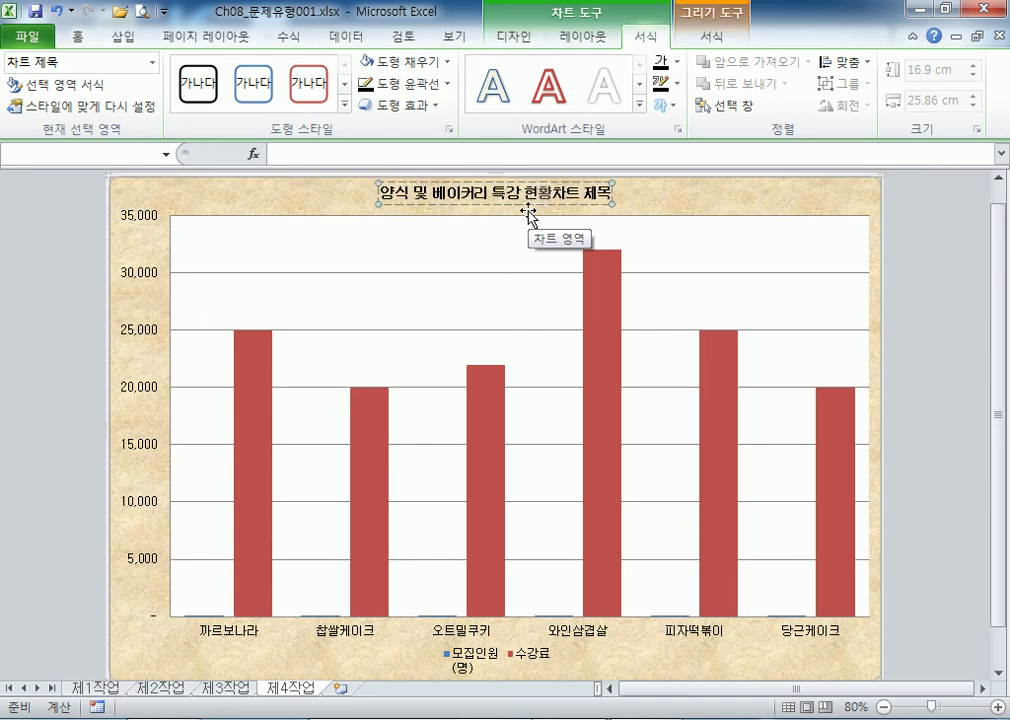
key(Delete)
key(Delete)
key(Delete)
key(Delete)
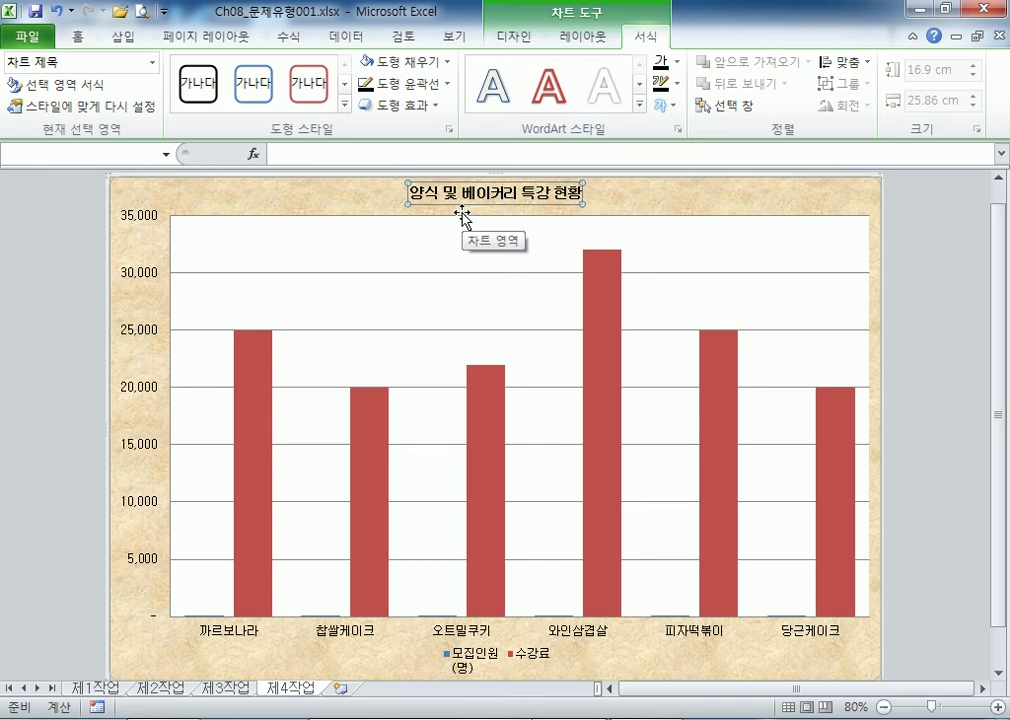
Make the chart title bold and enlarge its font to size 20
click(82, 37)
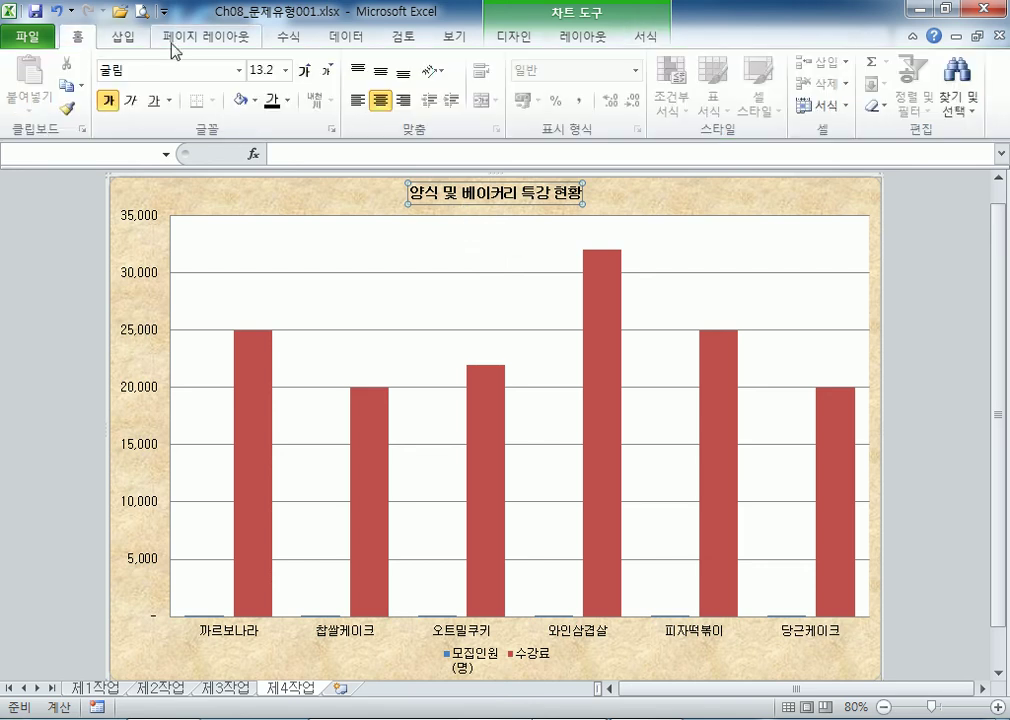
click(110, 101)
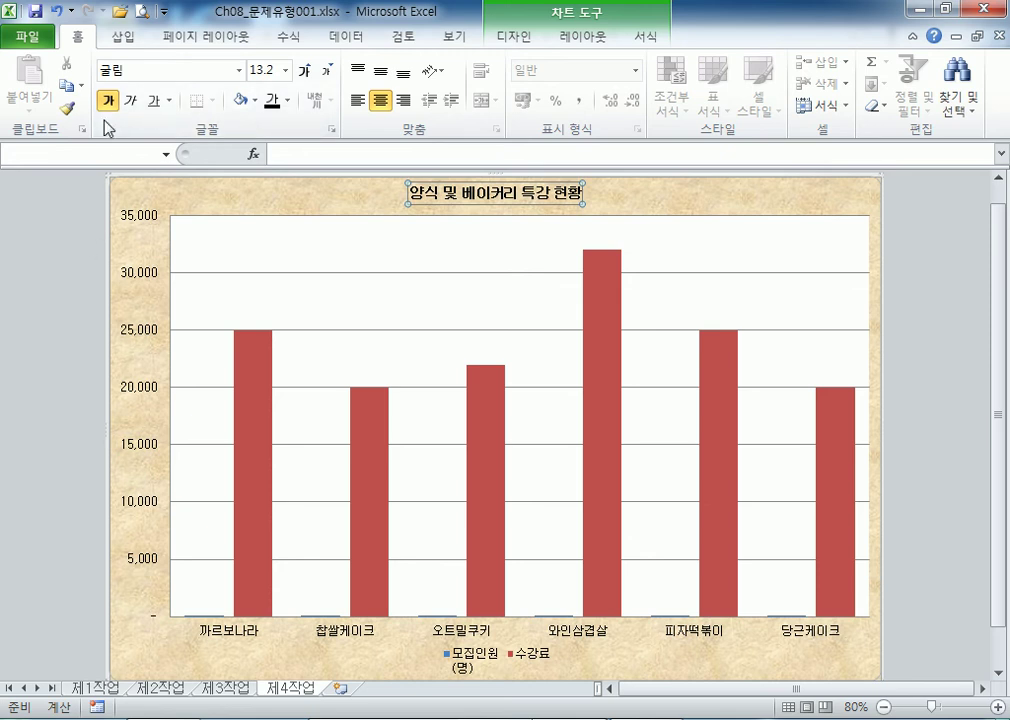
click(107, 101)
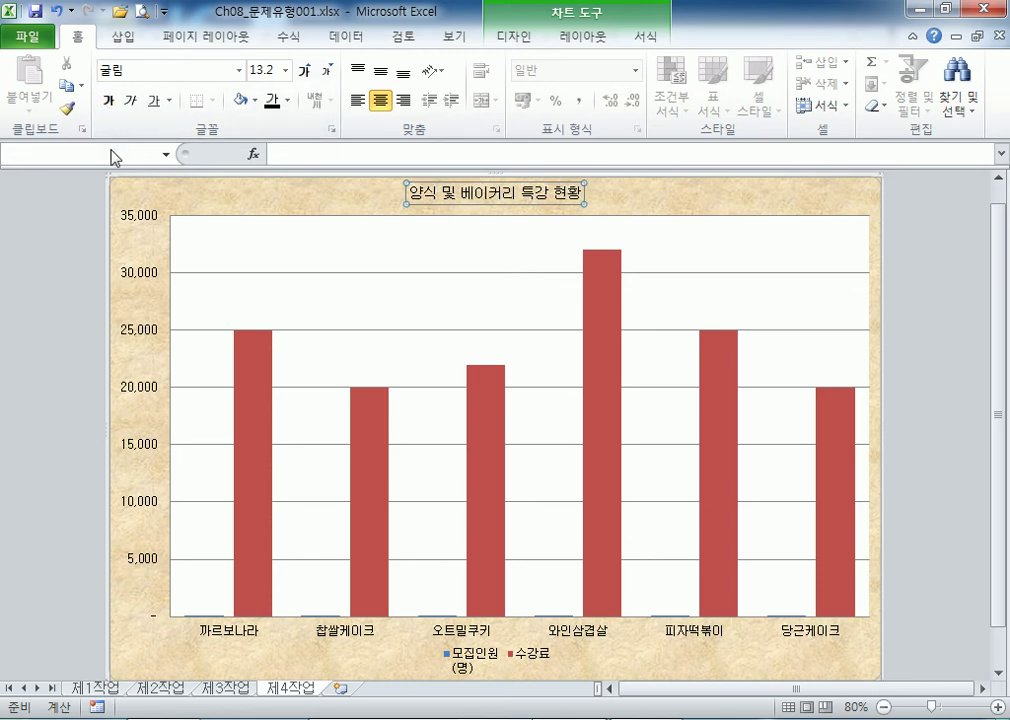
click(107, 101)
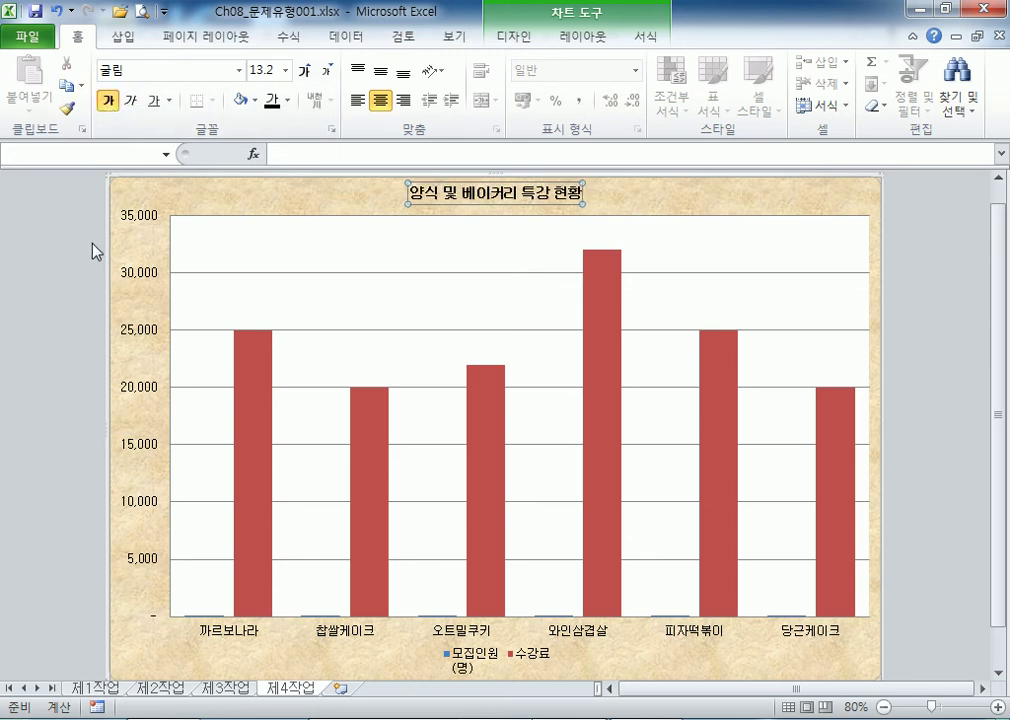
click(306, 72)
click(306, 72)
click(306, 72)
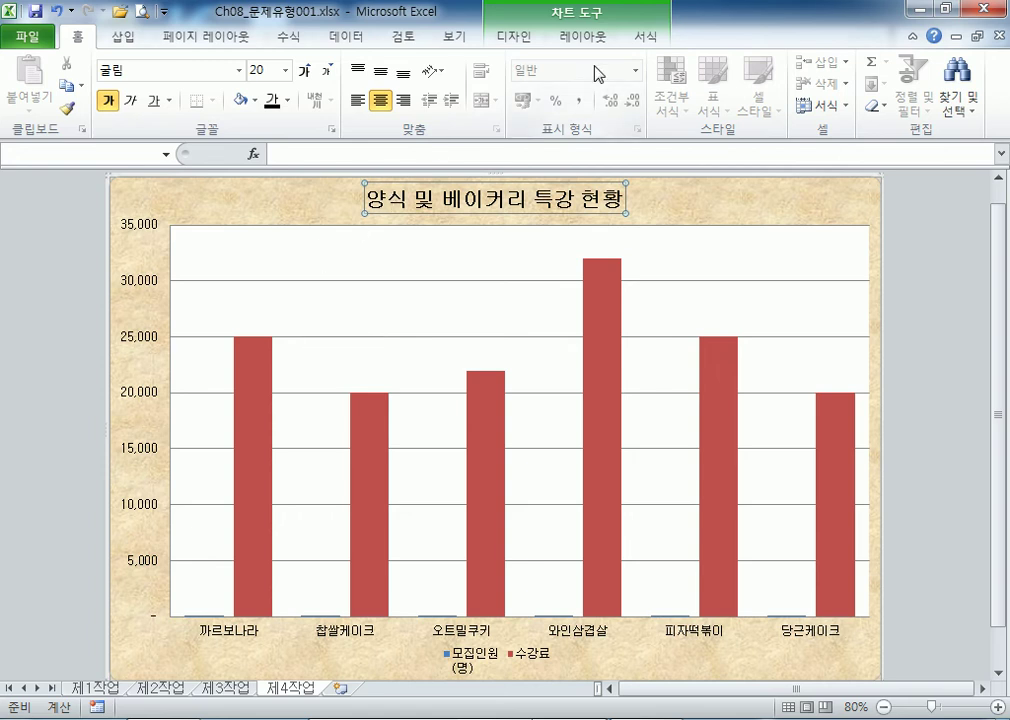
Fill the chart title's box with the white theme colour
click(647, 45)
click(441, 72)
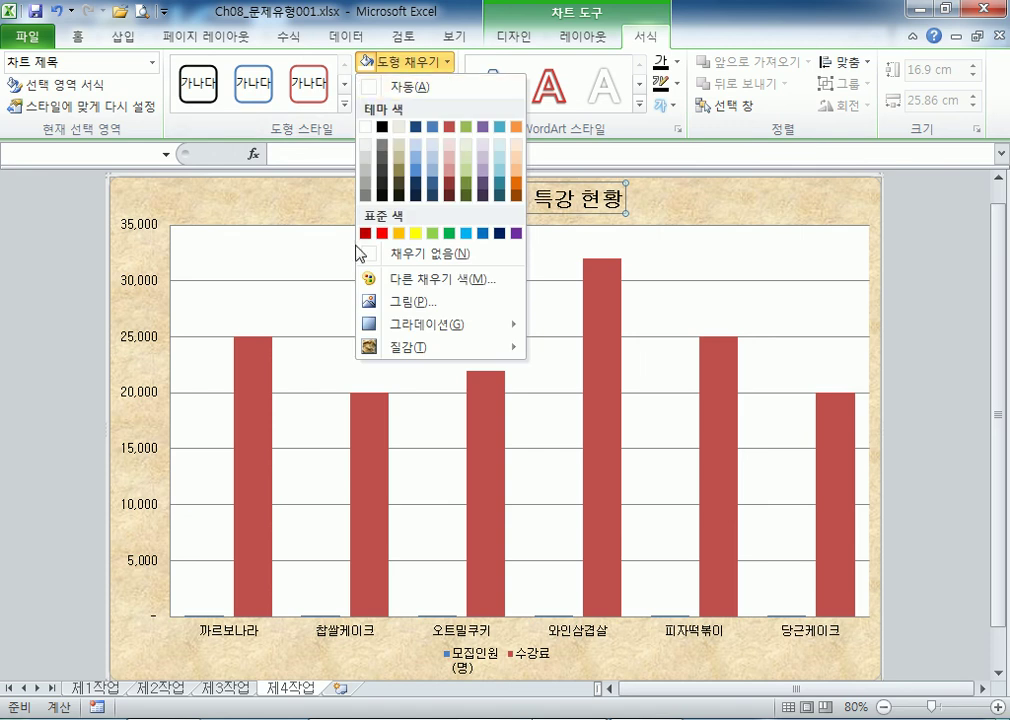
click(368, 128)
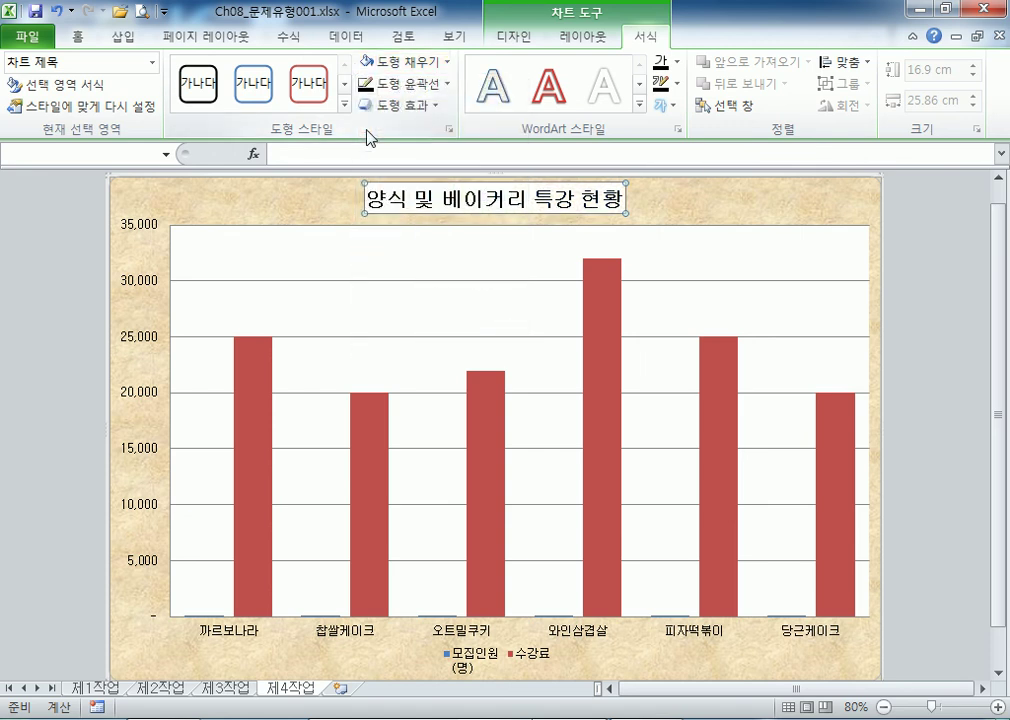
Outline the chart title's box in the automatic colour (자동) and check its fill and border colour settings
click(400, 84)
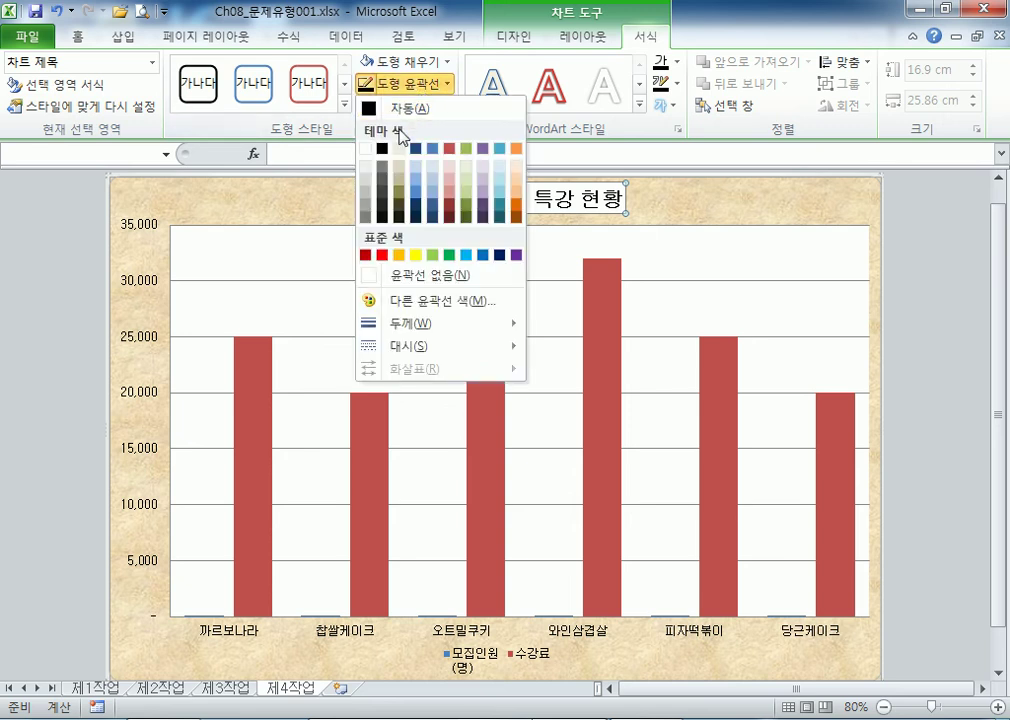
click(400, 108)
click(668, 207)
click(508, 213)
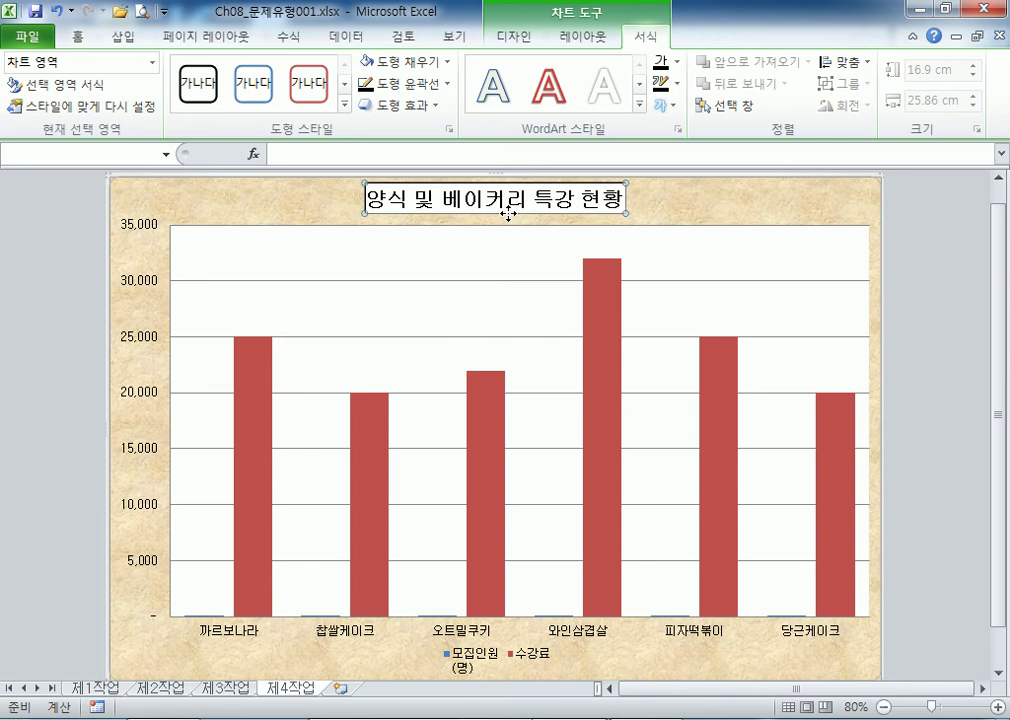
double_click(508, 213)
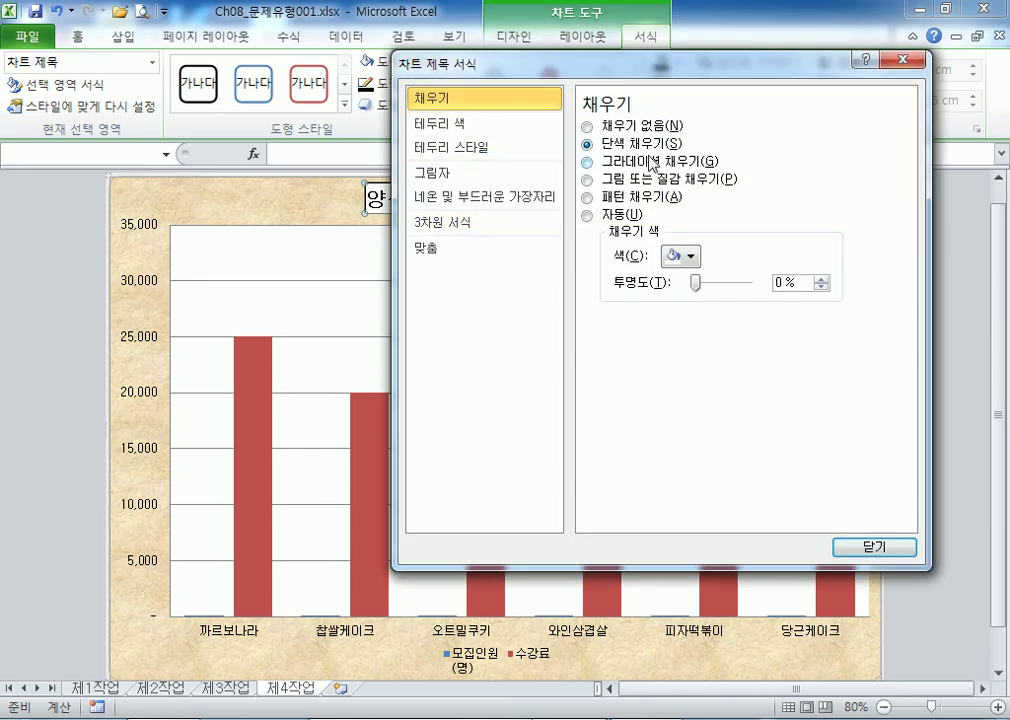
click(461, 125)
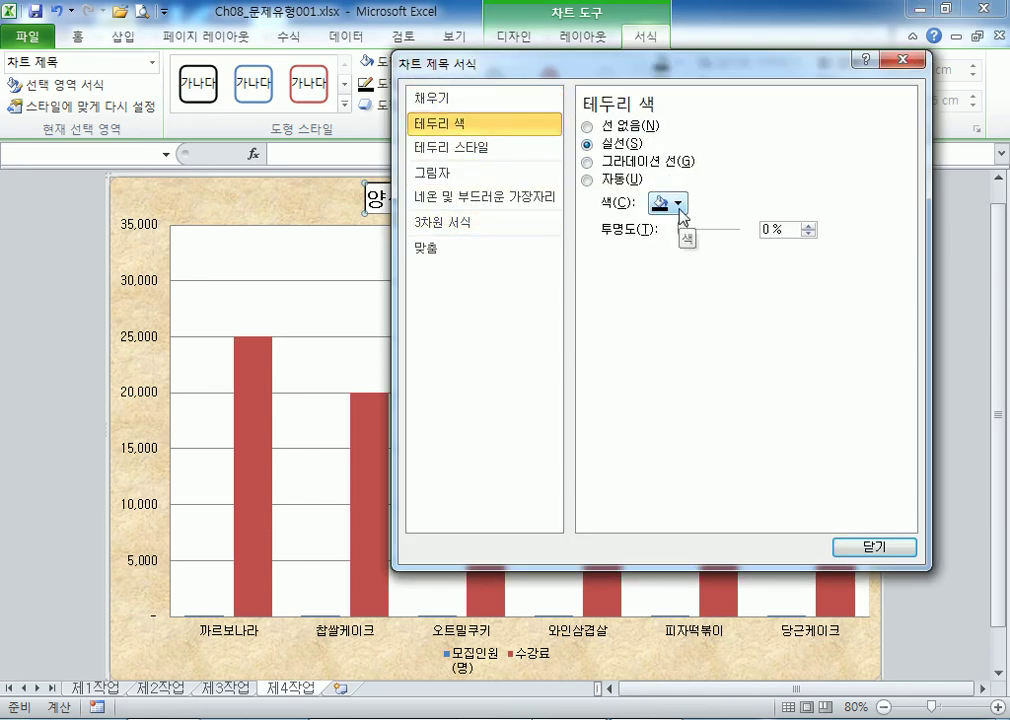
click(907, 60)
click(668, 208)
click(589, 211)
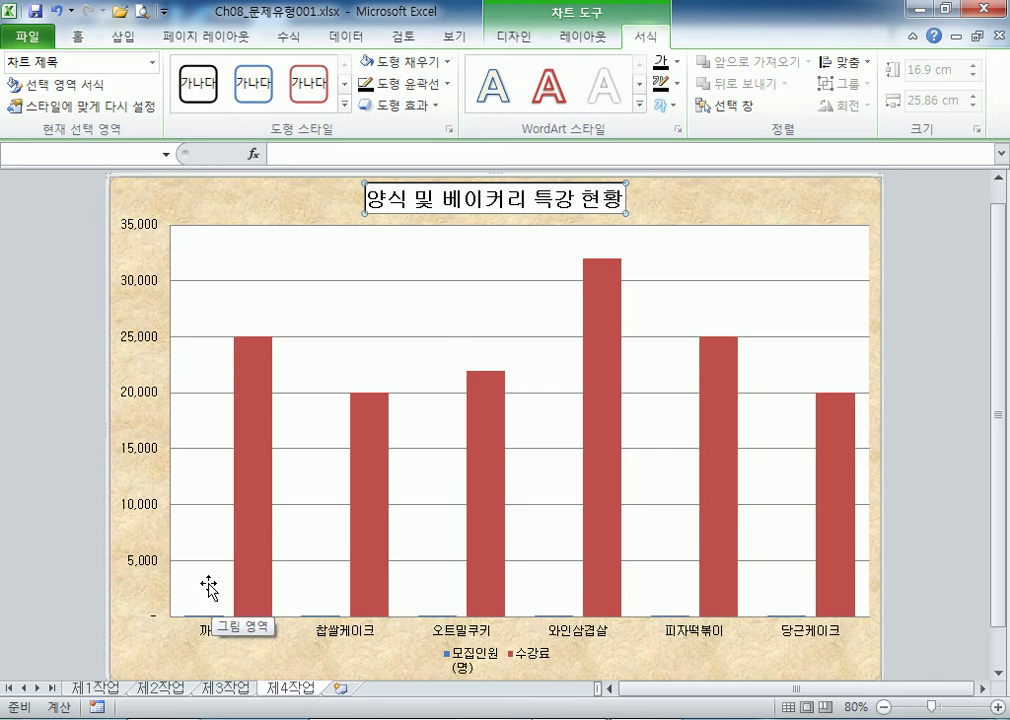
Select the 수강료 and 모집인원(명) series in turn directly on the chart's columns
click(258, 473)
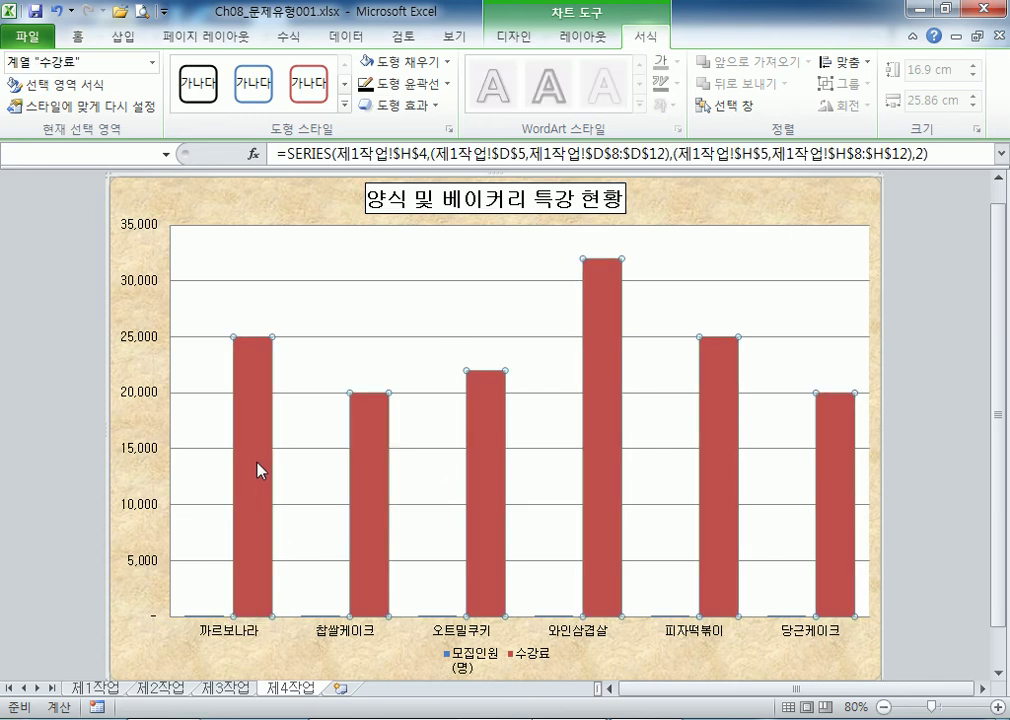
click(205, 622)
click(208, 616)
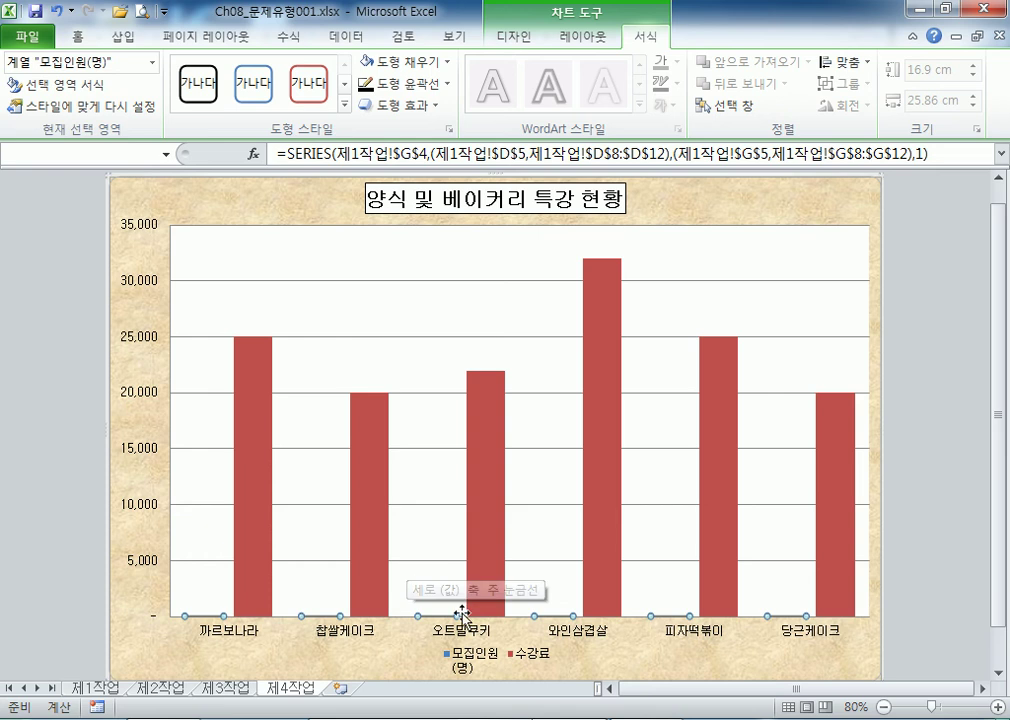
click(286, 629)
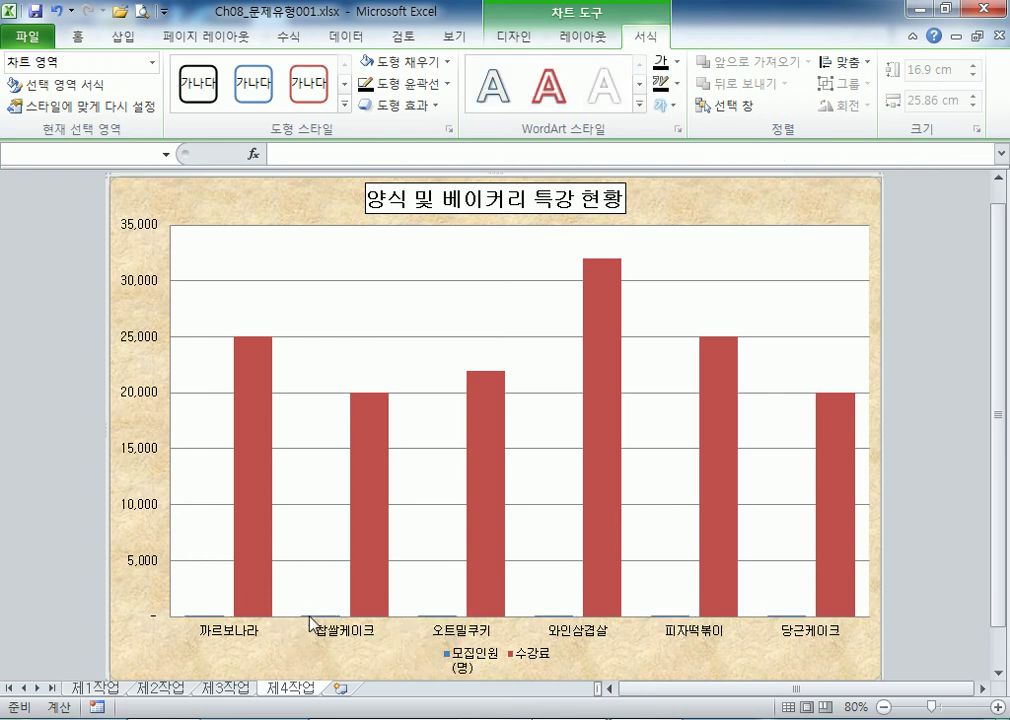
click(309, 619)
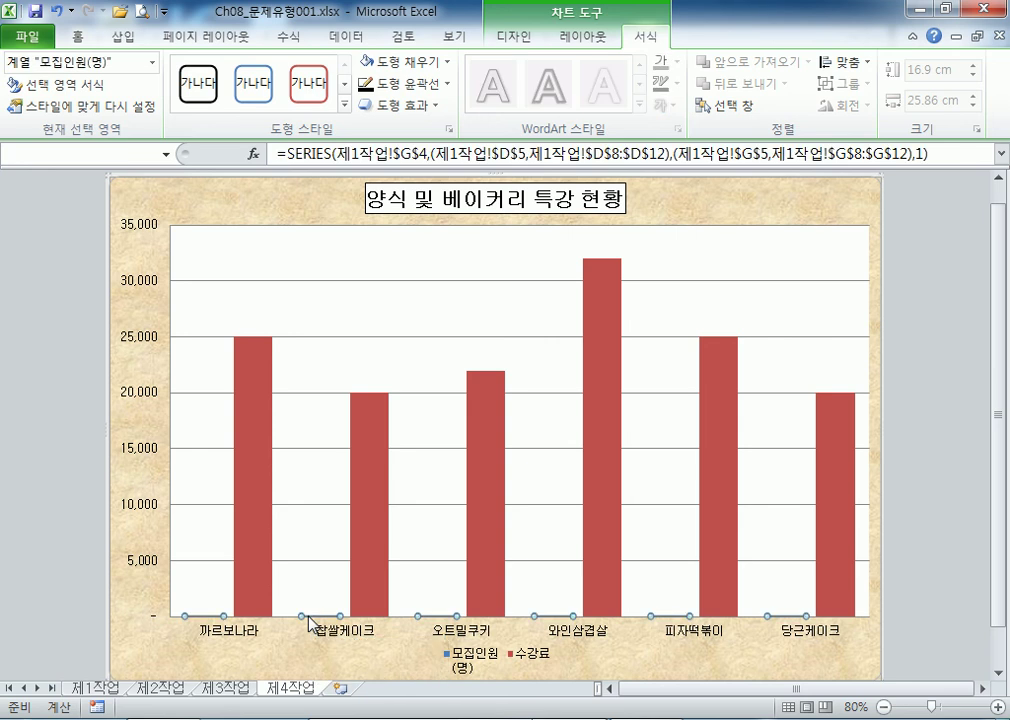
click(243, 655)
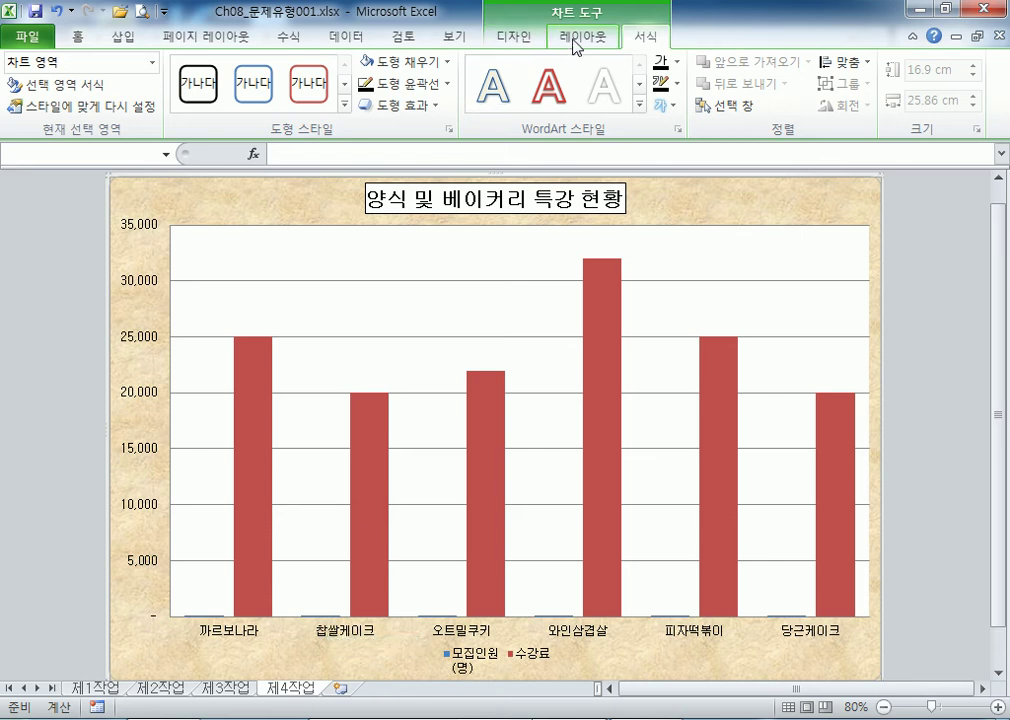
click(522, 40)
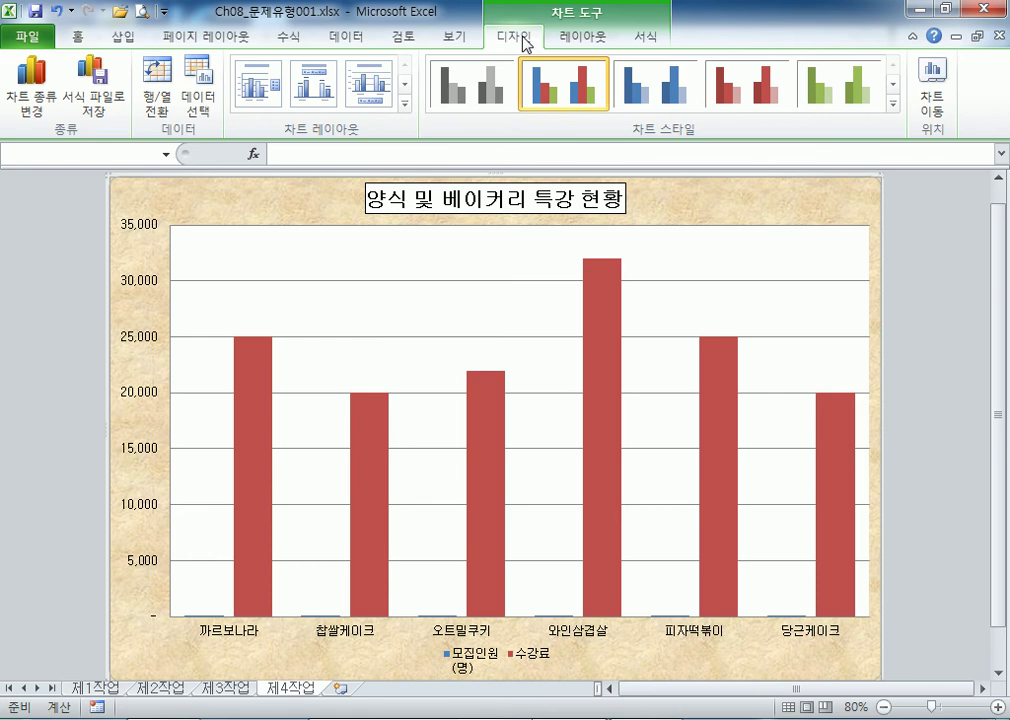
click(568, 40)
click(652, 40)
click(580, 40)
click(645, 40)
click(585, 40)
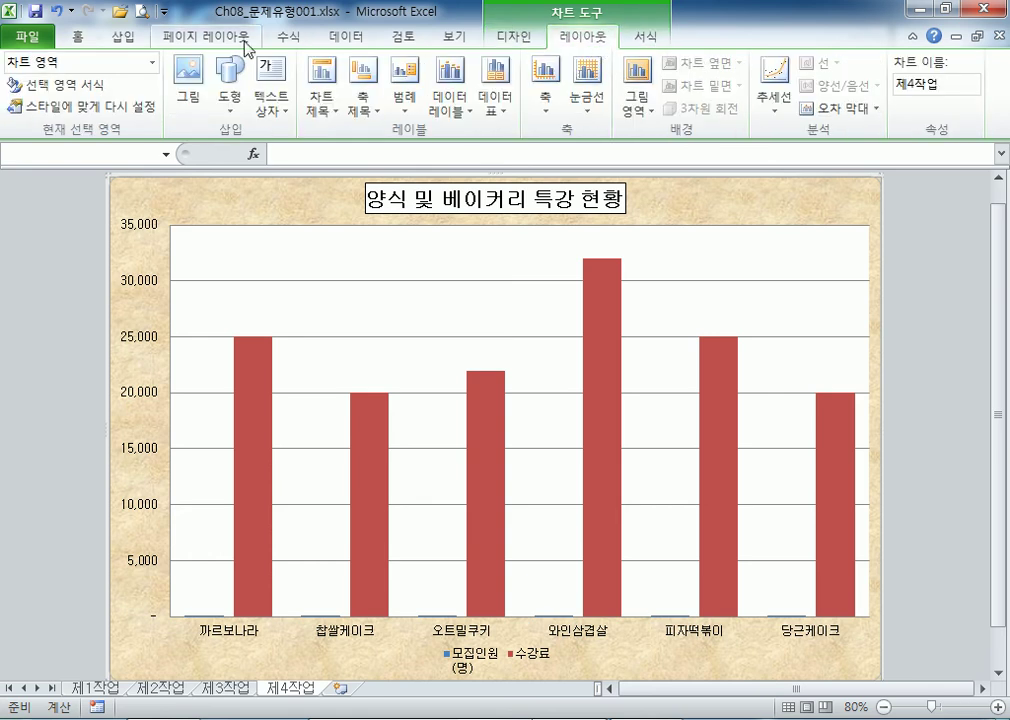
Select the 모집인원(명) series and the legend by element name, and compare this with picking the two series in the plot
click(153, 62)
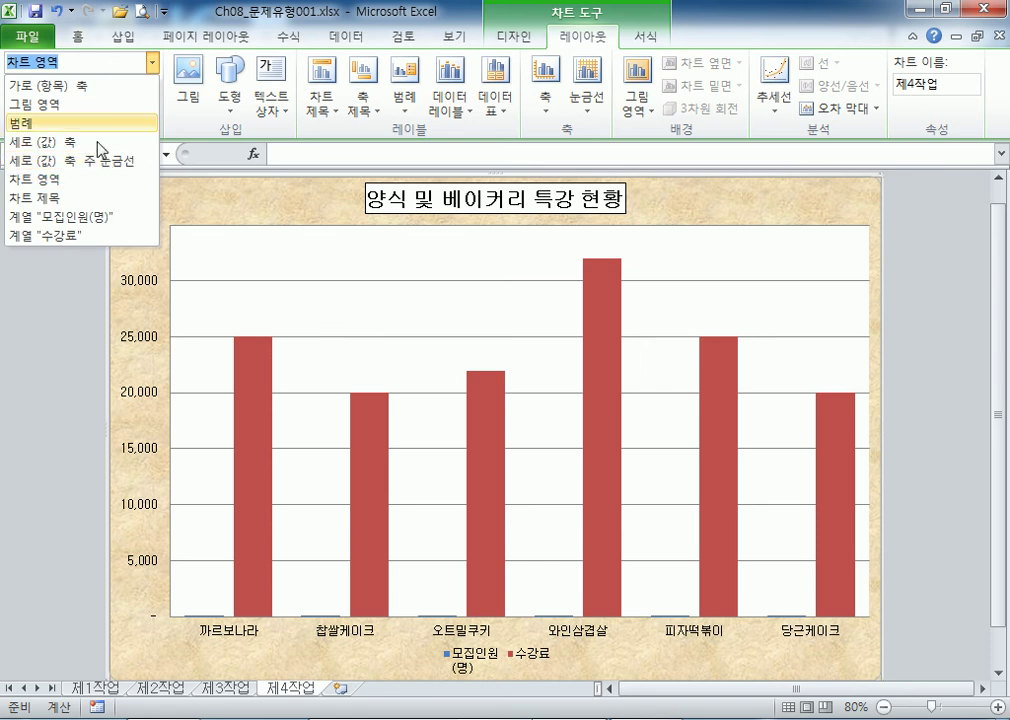
click(85, 228)
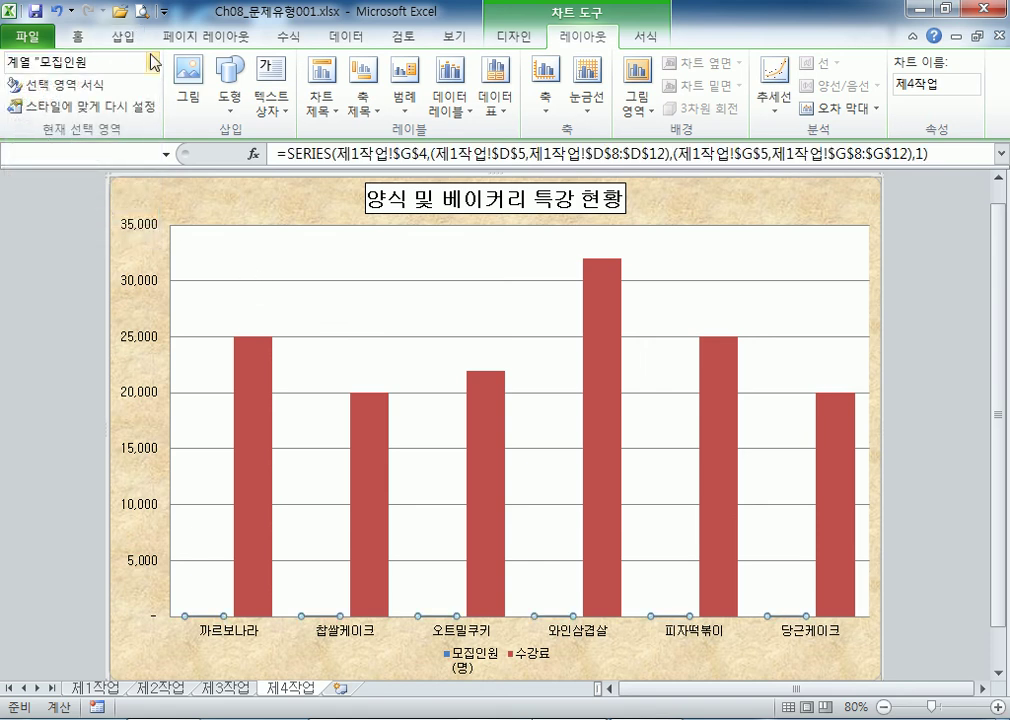
click(153, 62)
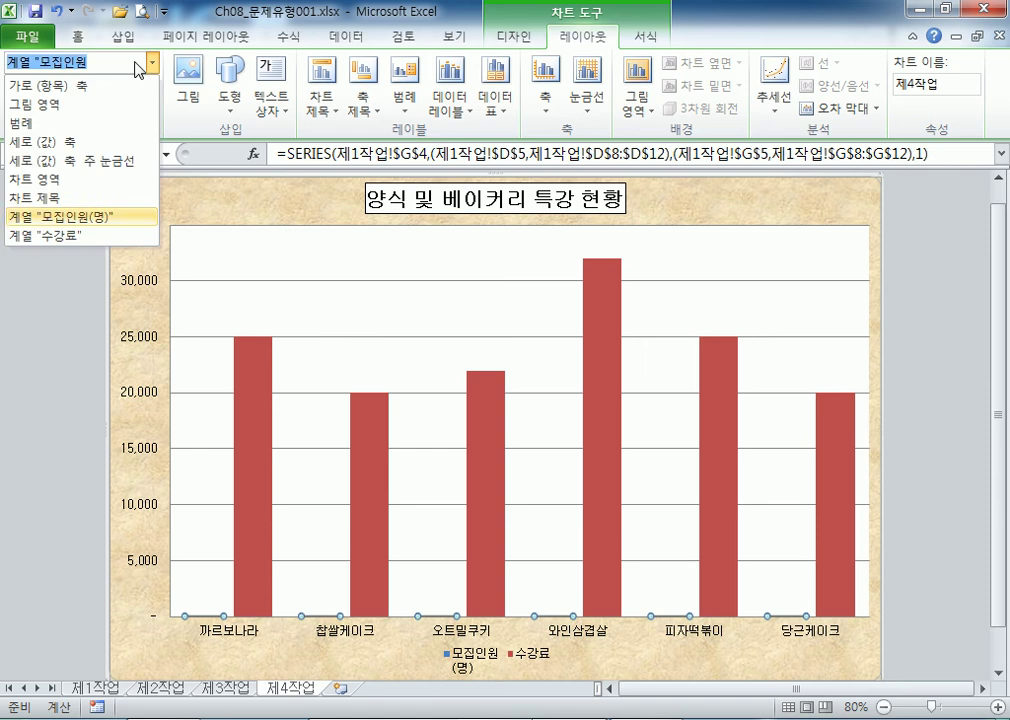
click(70, 137)
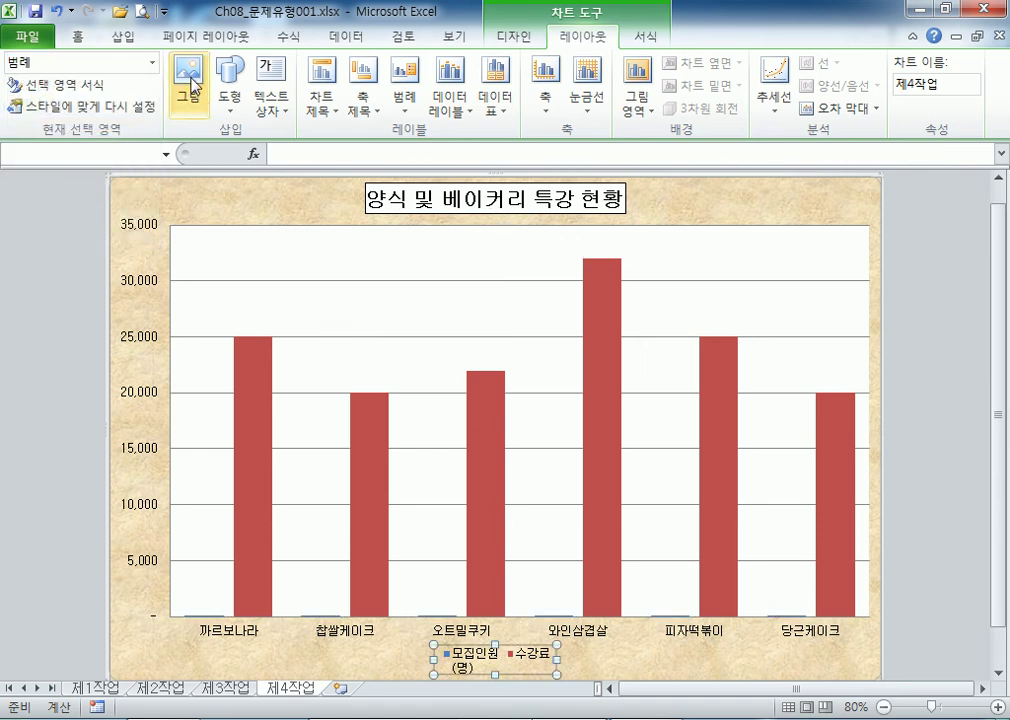
click(153, 62)
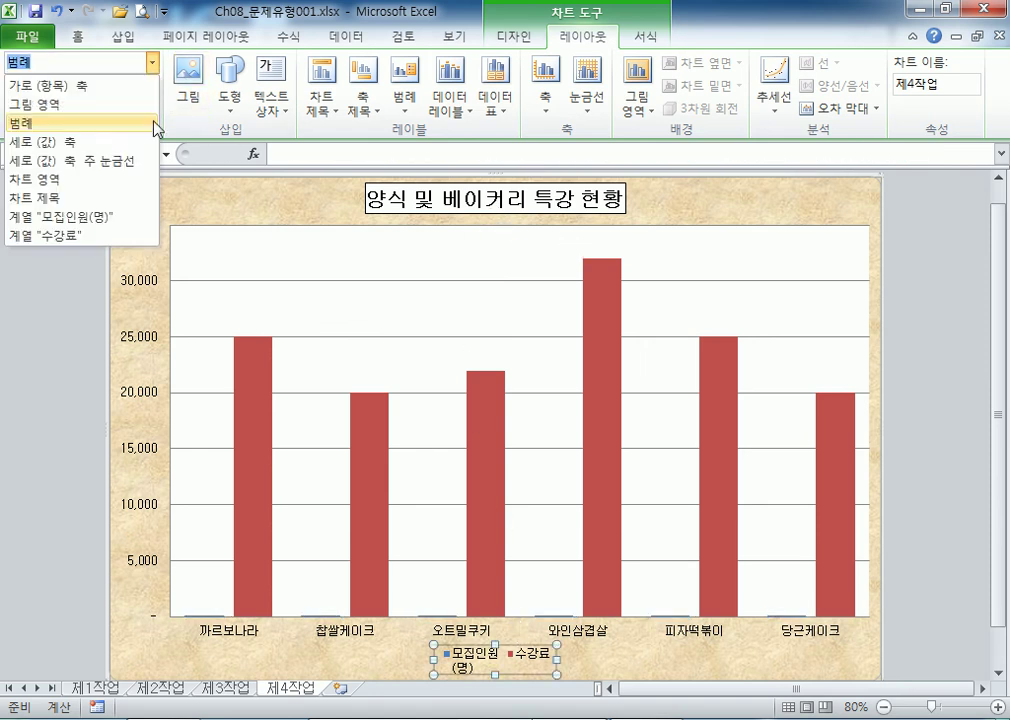
click(120, 222)
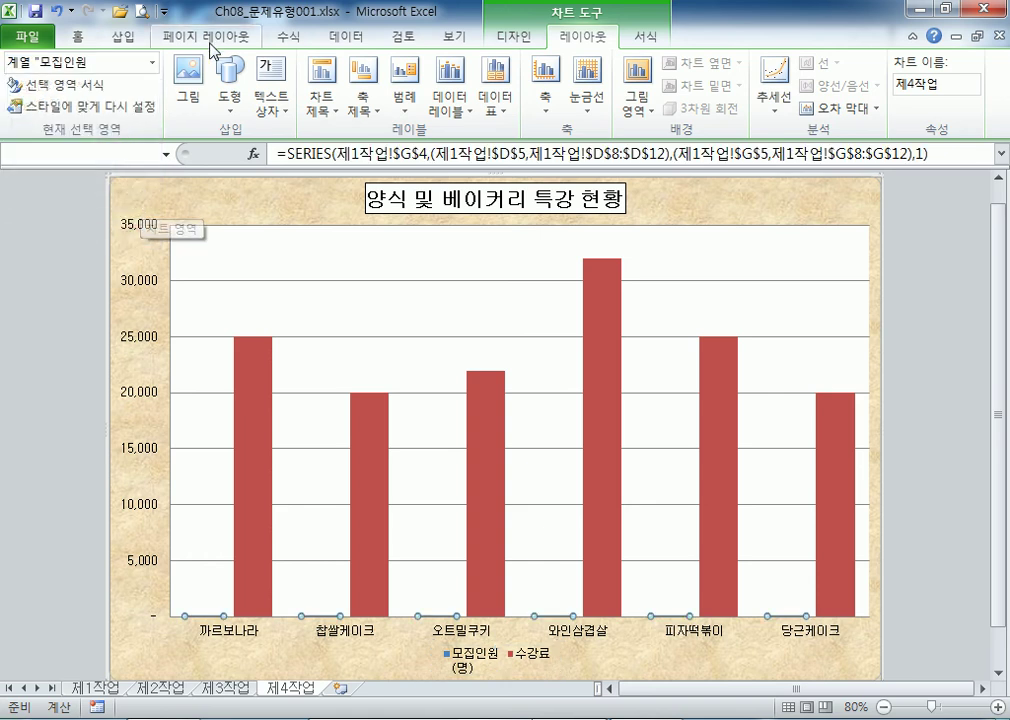
click(265, 400)
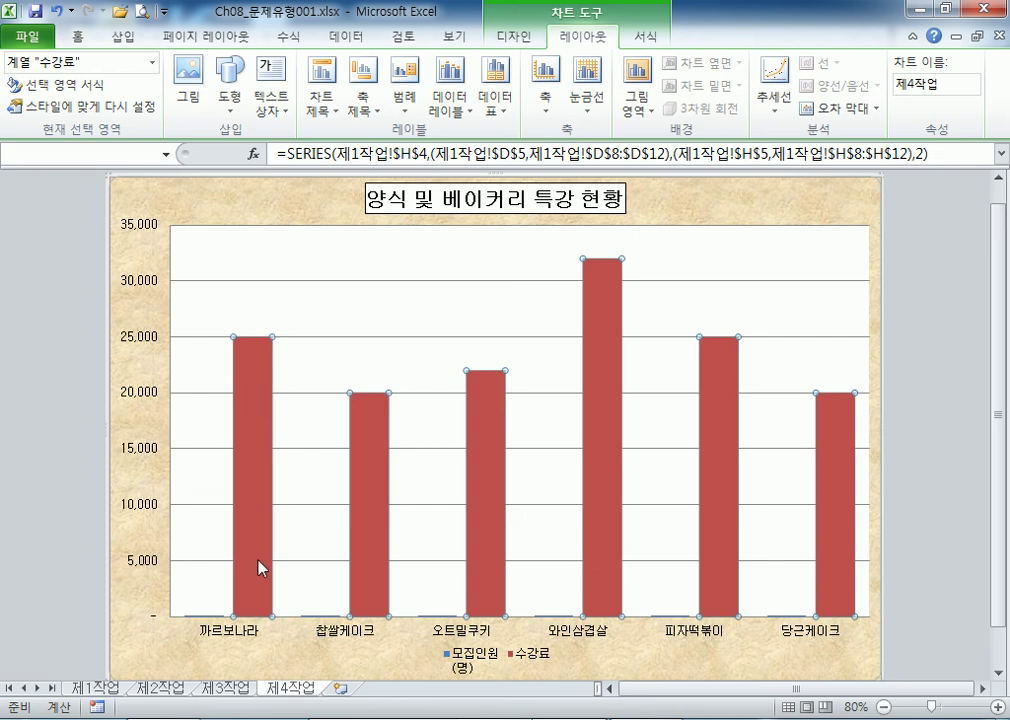
click(206, 614)
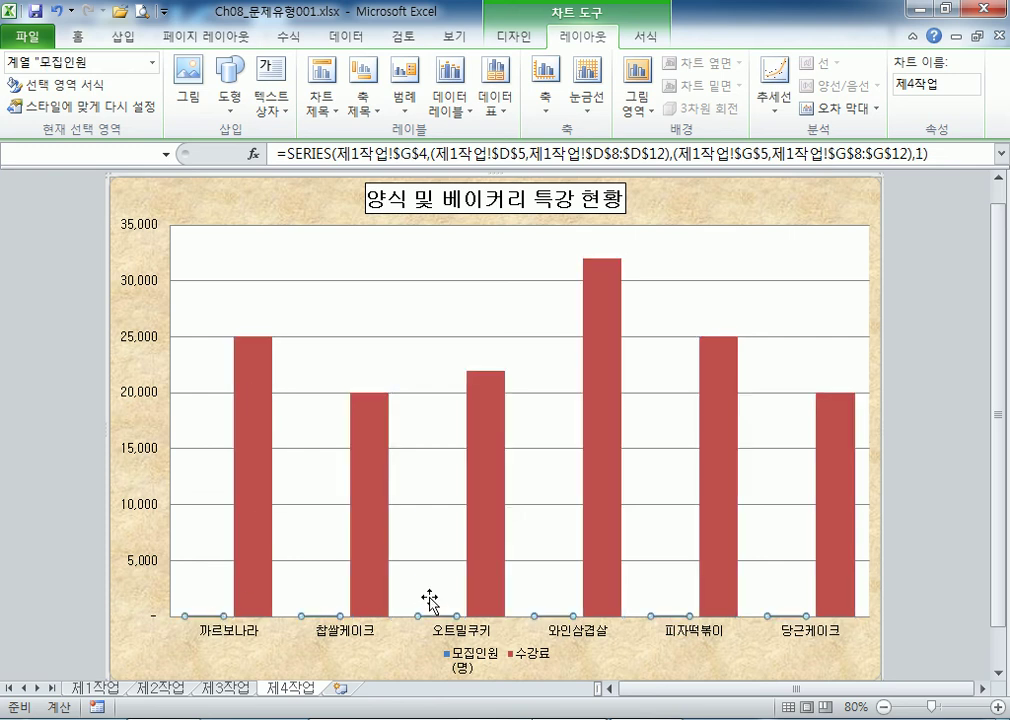
click(266, 367)
Assign the 모집인원(명) series to the secondary axis (보조 축) and move its format dialog off the chart
click(153, 62)
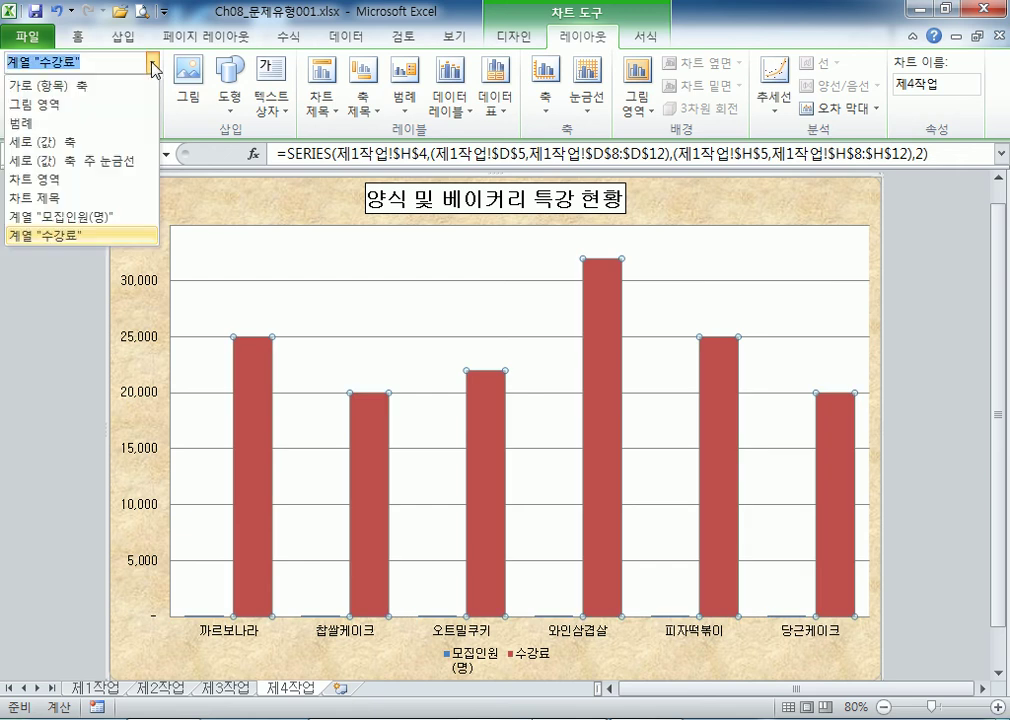
click(103, 217)
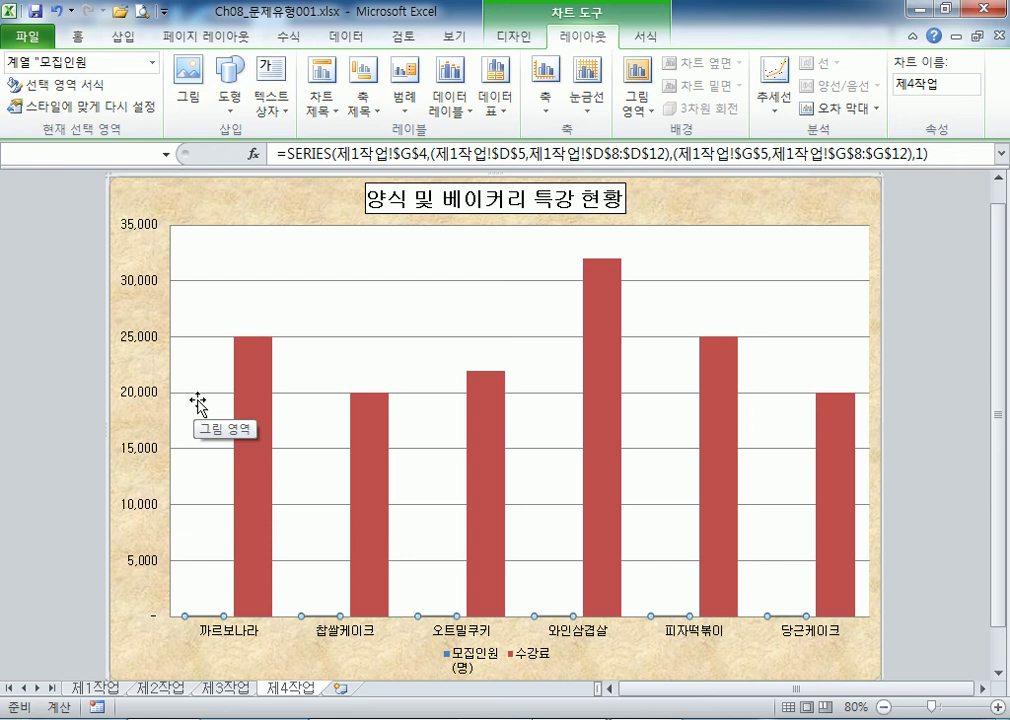
click(70, 86)
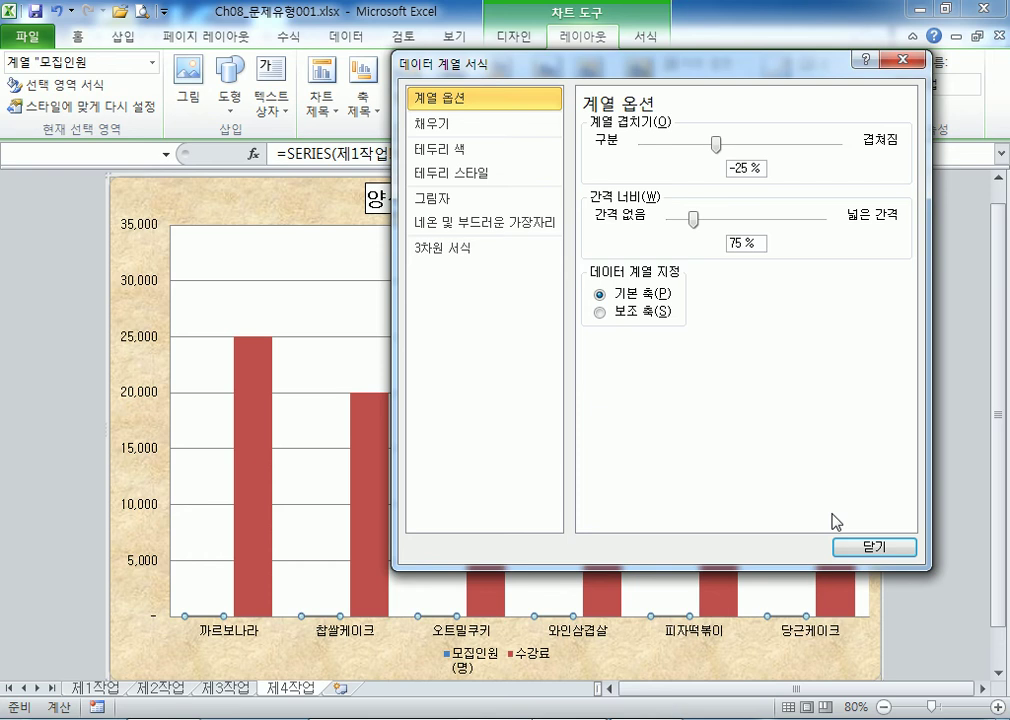
click(647, 313)
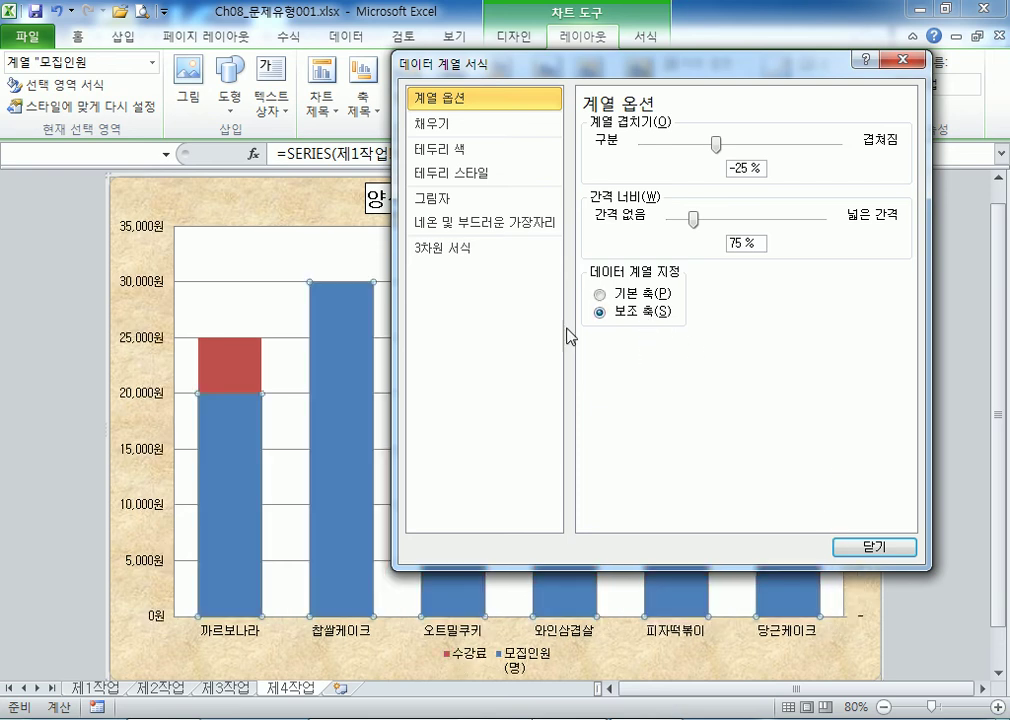
click(599, 294)
mouse_move(267, 410)
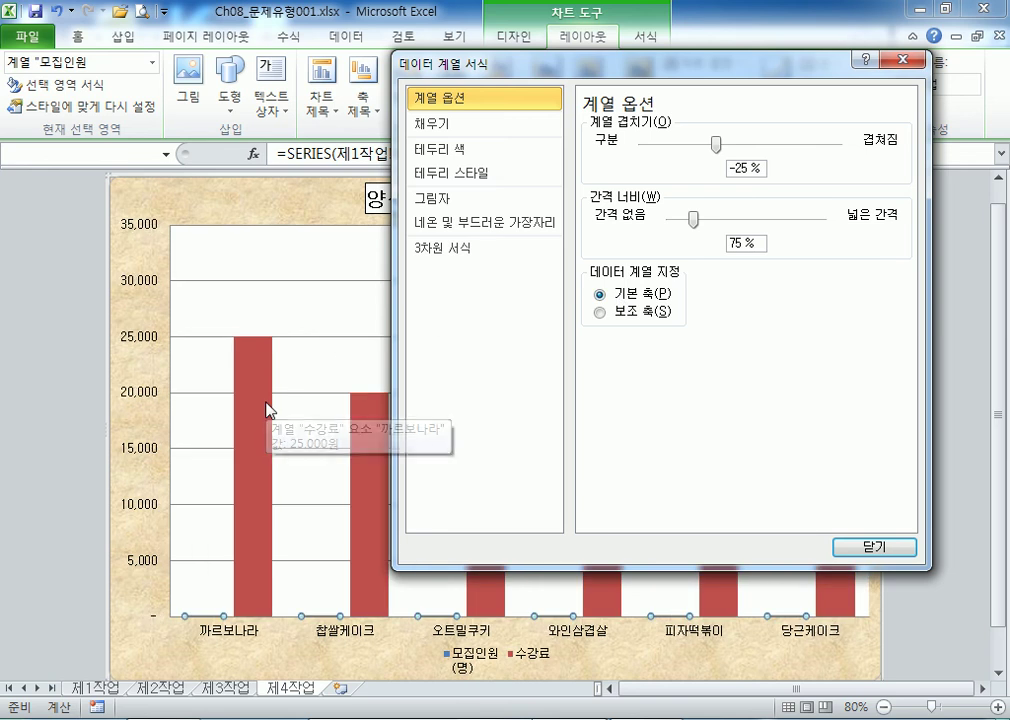
click(630, 318)
drag(645, 68, 789, 640)
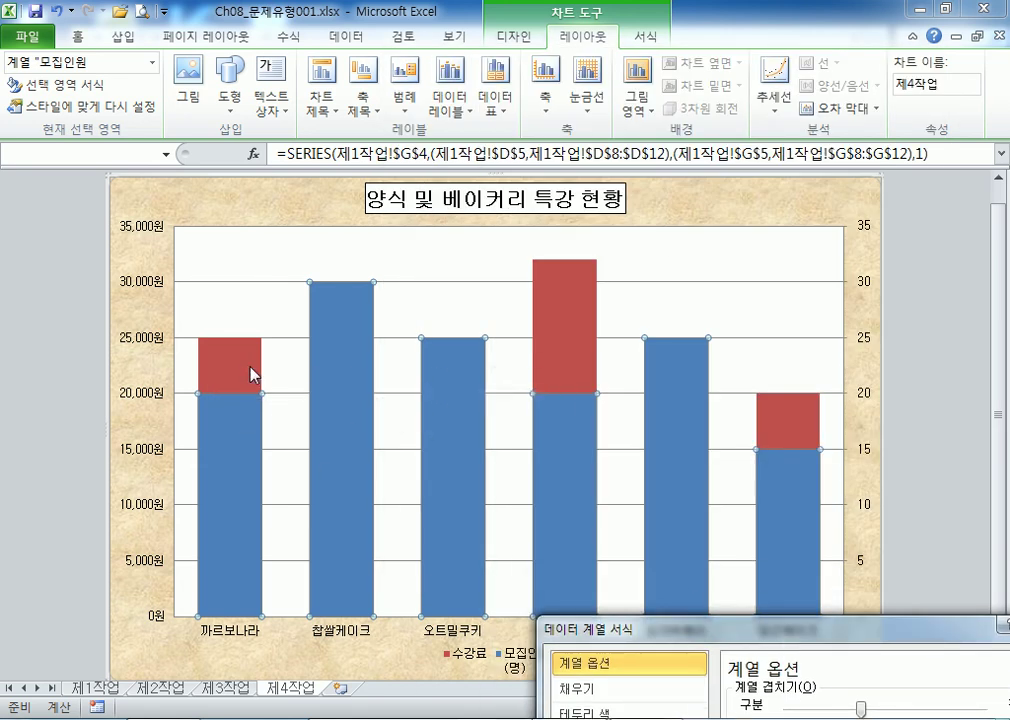
Change the 모집인원(명) series to a line with markers (표식이 있는 꺾은선형)
mouse_move(251, 375)
click(519, 41)
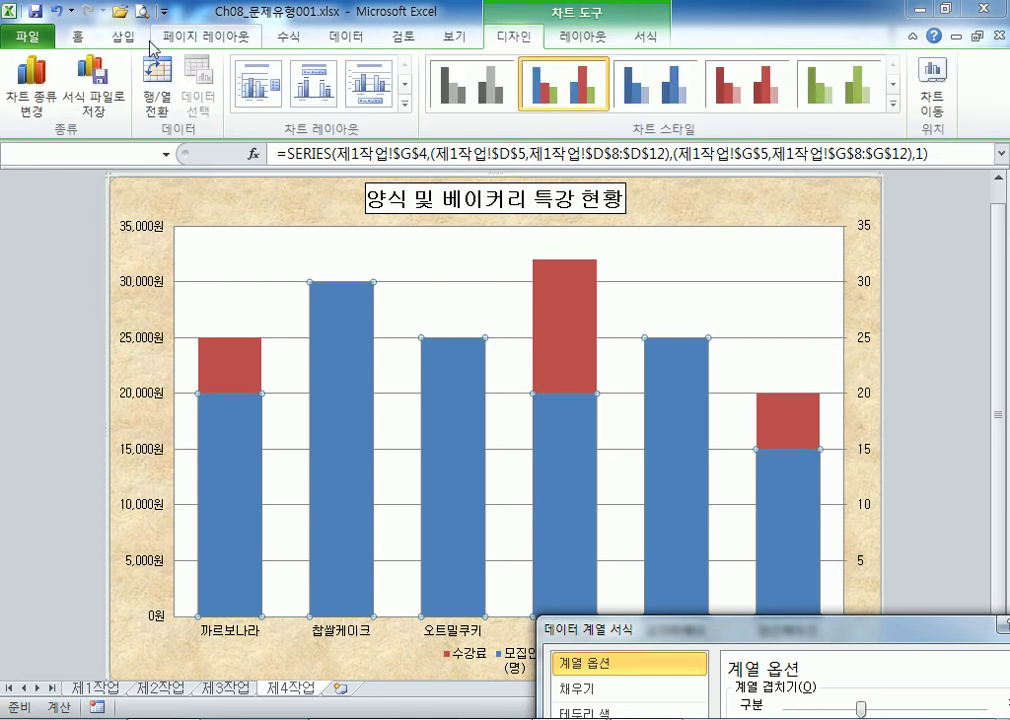
click(31, 97)
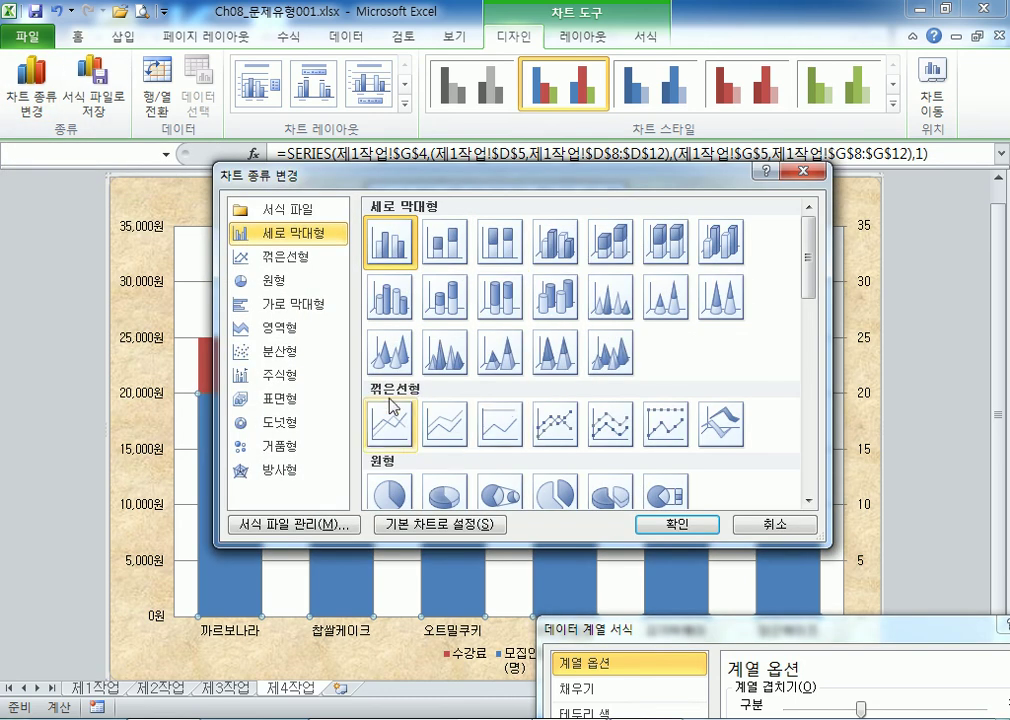
click(286, 260)
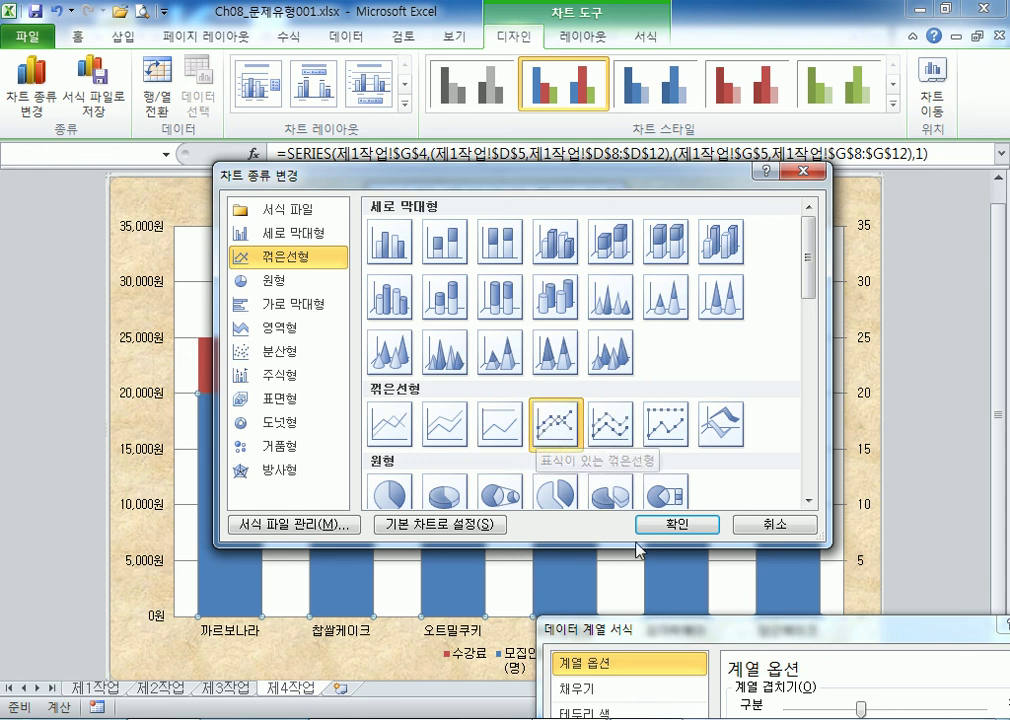
click(679, 523)
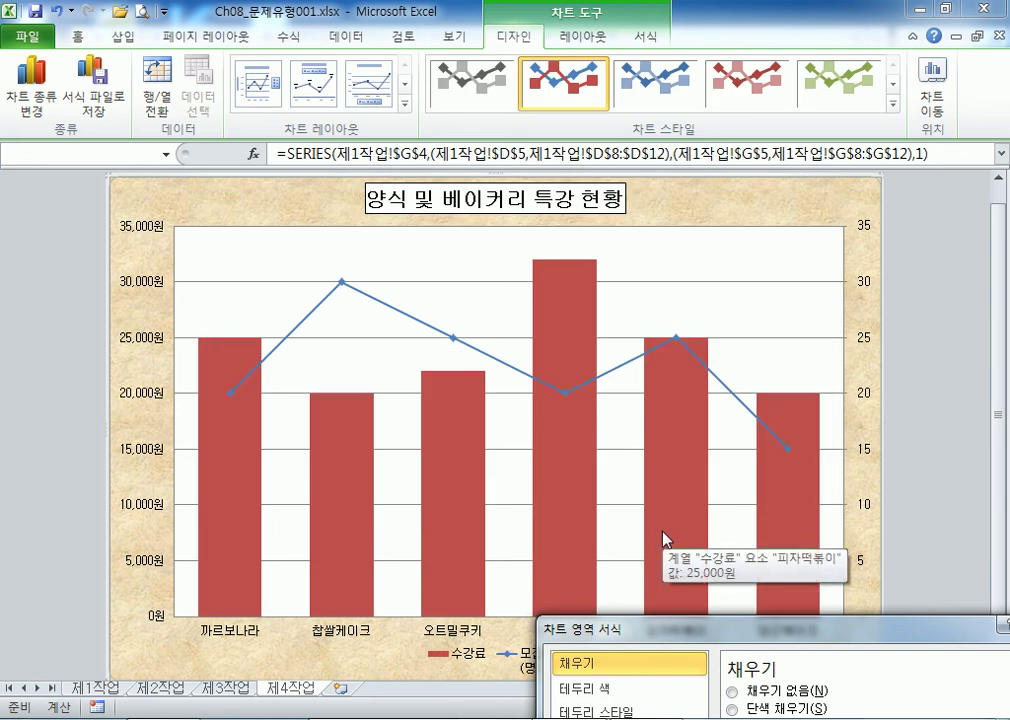
Return the 모집인원(명) series to the clustered column type (세로 막대형)
drag(775, 625, 698, 192)
click(22, 75)
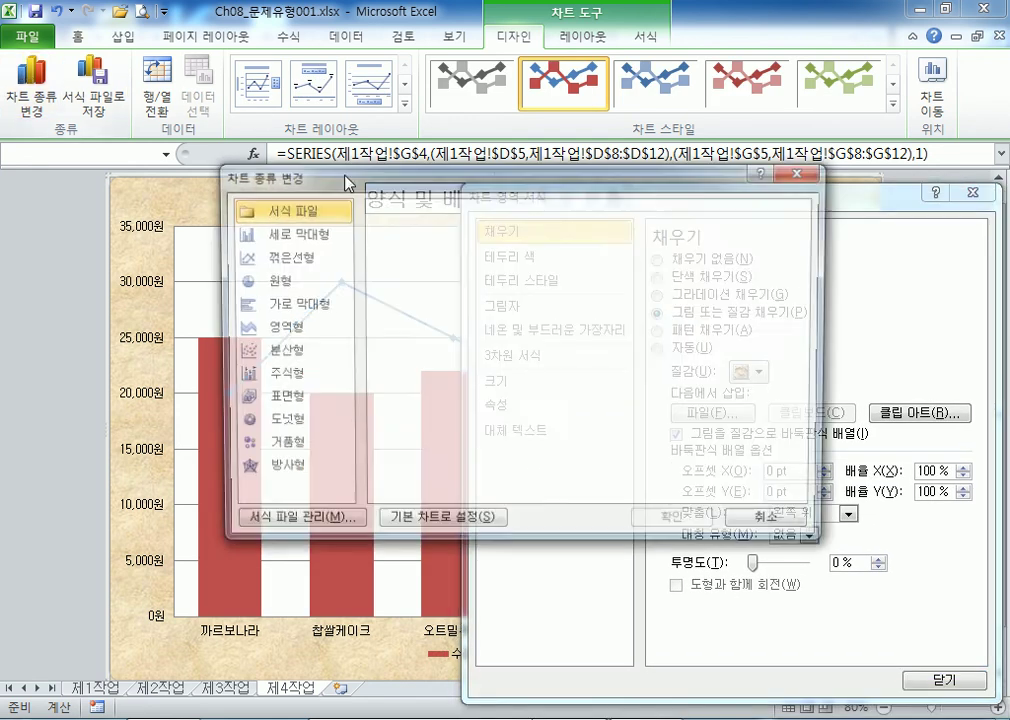
click(297, 236)
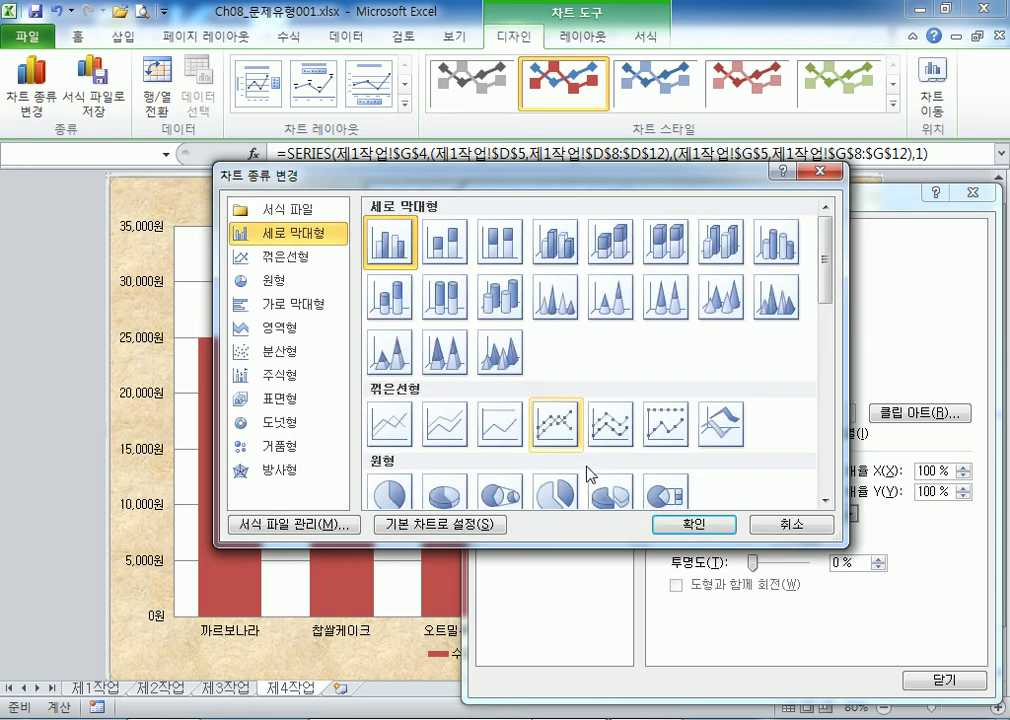
click(700, 524)
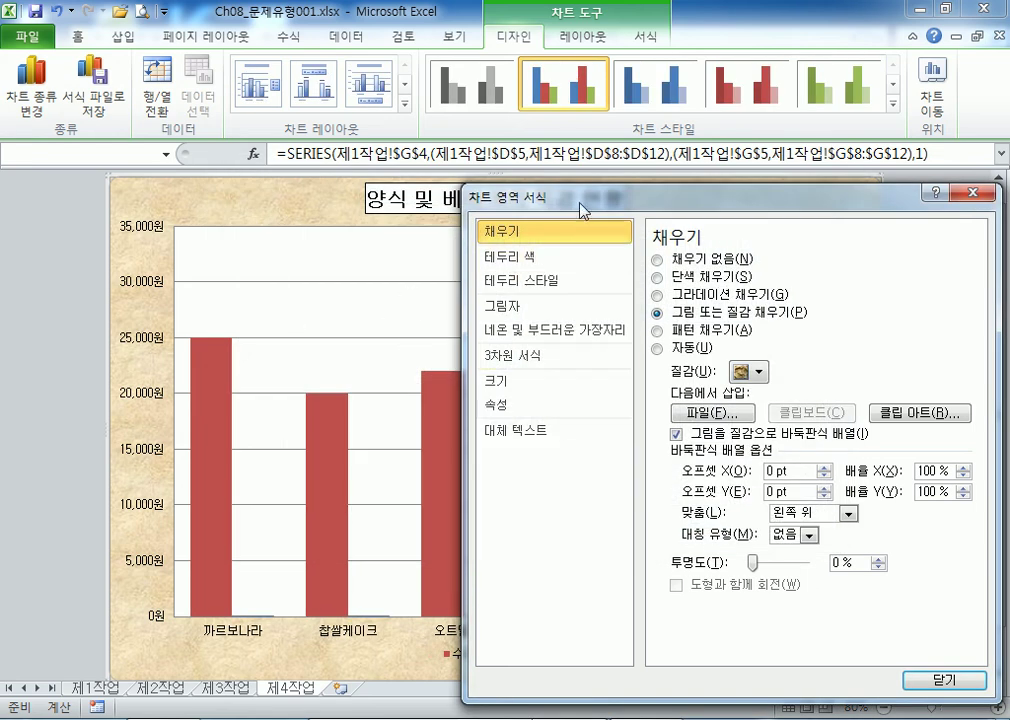
Uncover the chart and assign the column-type 모집인원(명) series to the secondary axis again
drag(585, 194, 678, 189)
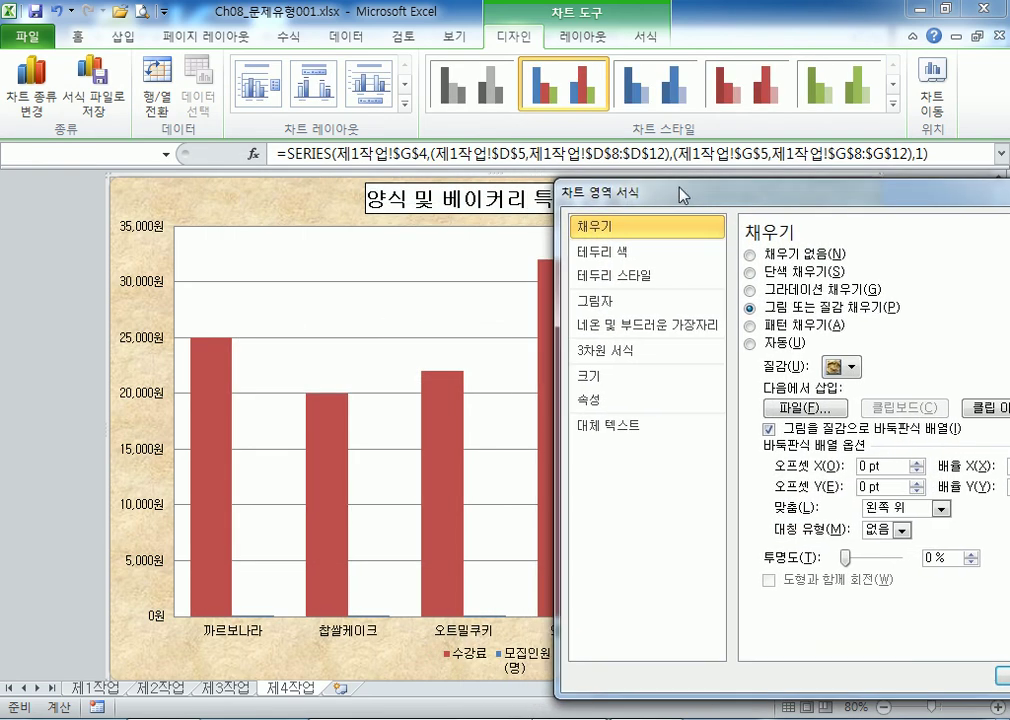
click(259, 616)
click(786, 441)
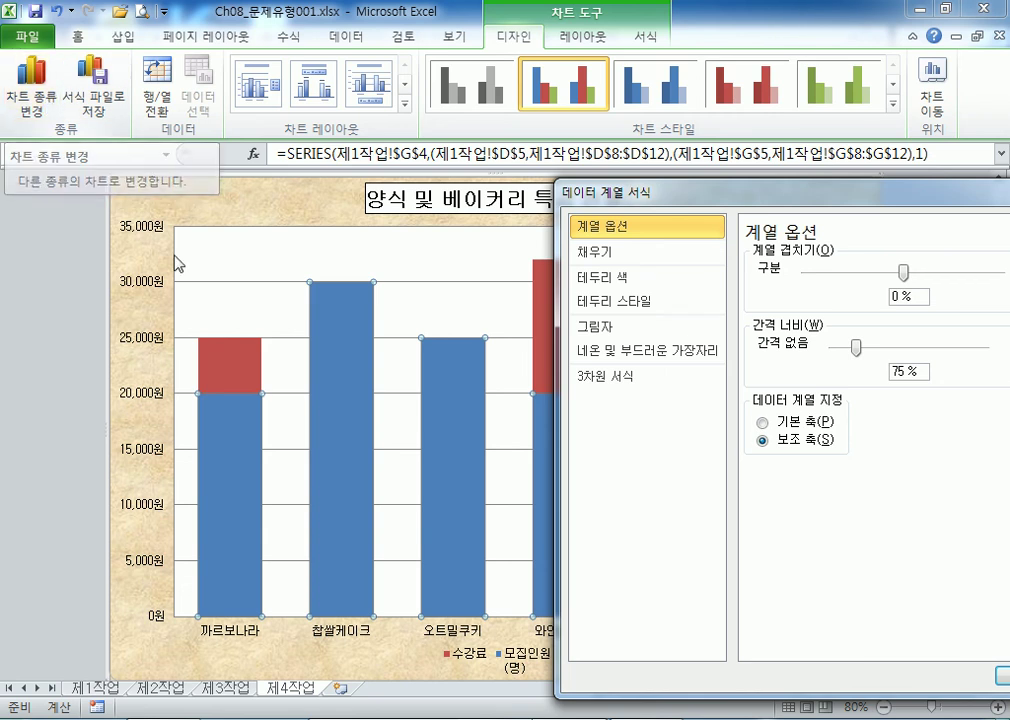
Change the whole chart to the clustered column type (세로 막대형)
click(270, 198)
click(31, 90)
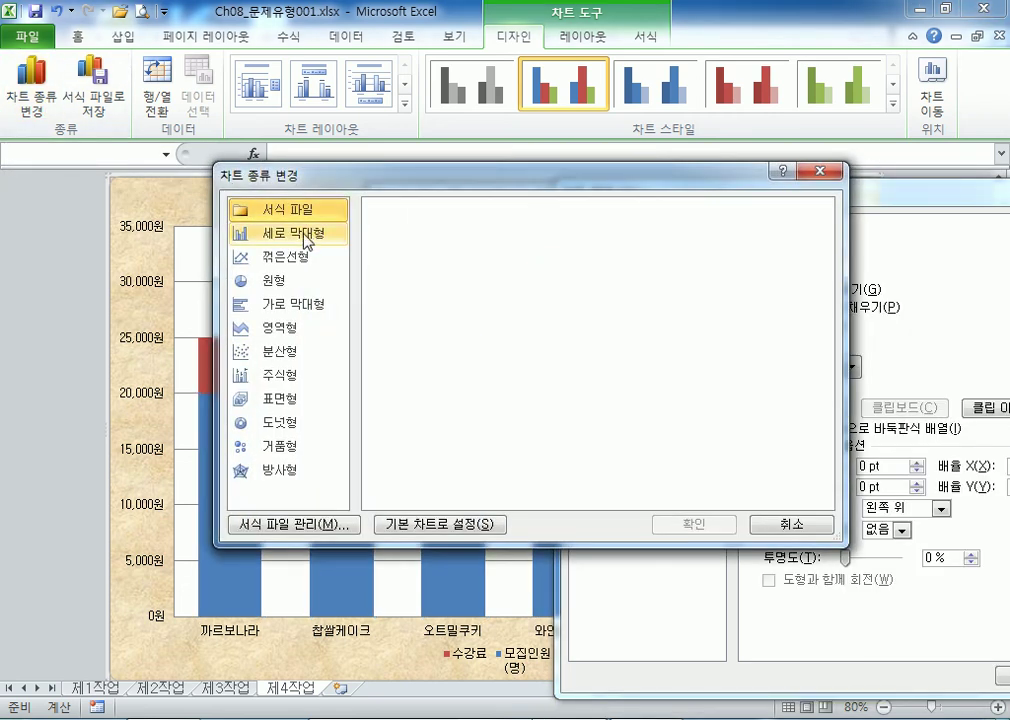
click(721, 527)
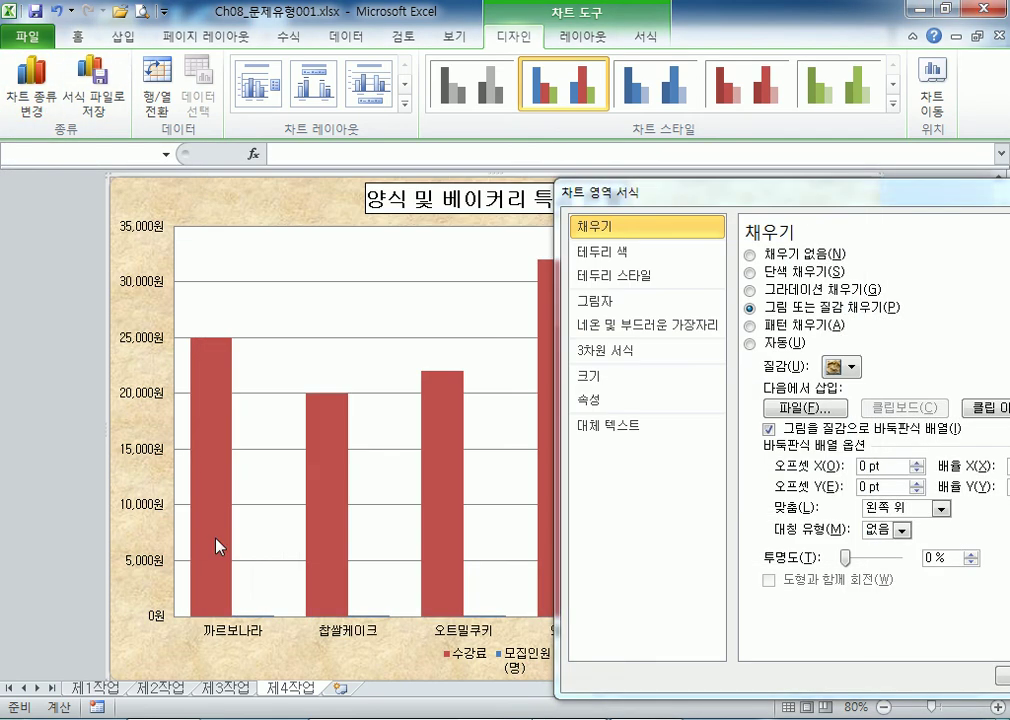
click(268, 620)
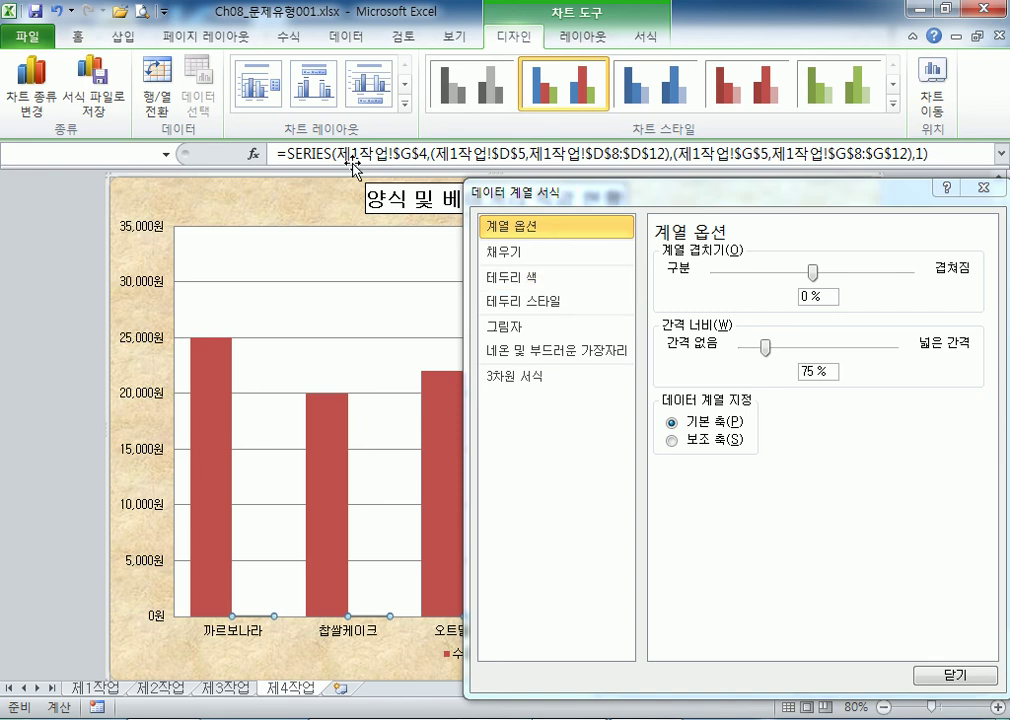
click(583, 36)
click(513, 36)
click(254, 266)
click(155, 180)
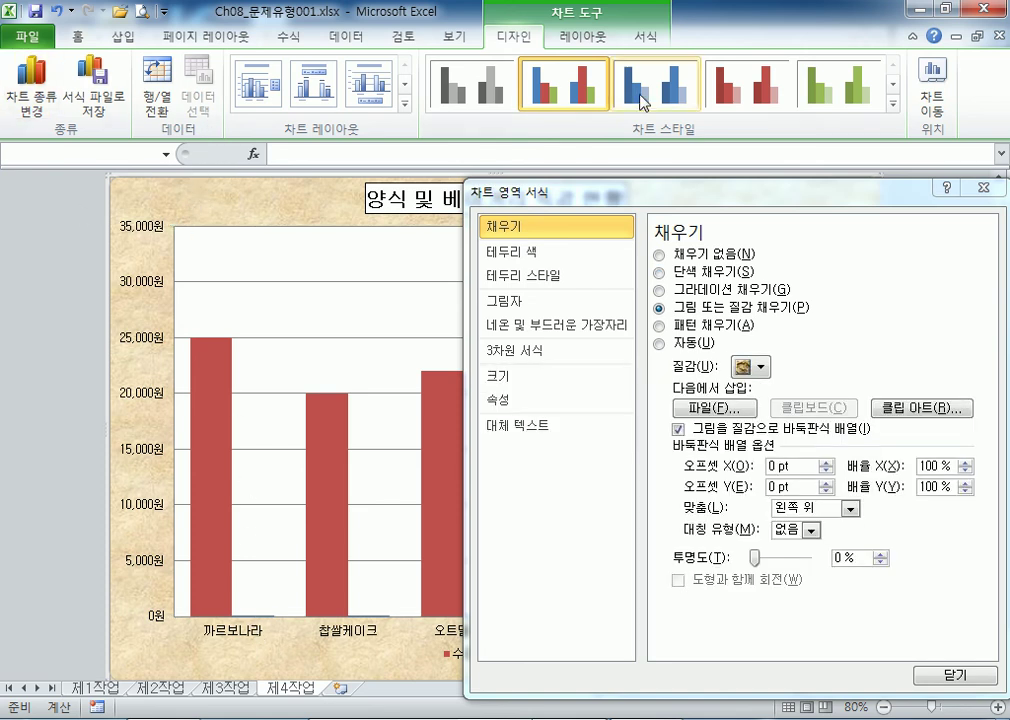
Select the 모집인원(명) series by name and change its chart type to a line with markers (표식이 있는 꺾은선형)
click(597, 40)
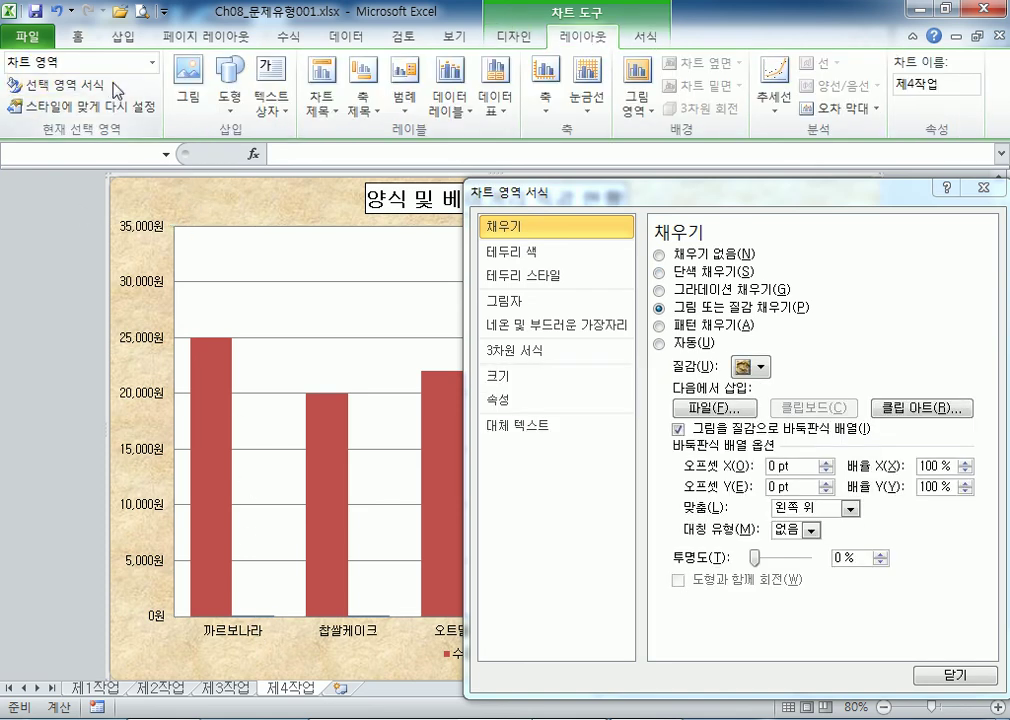
click(153, 64)
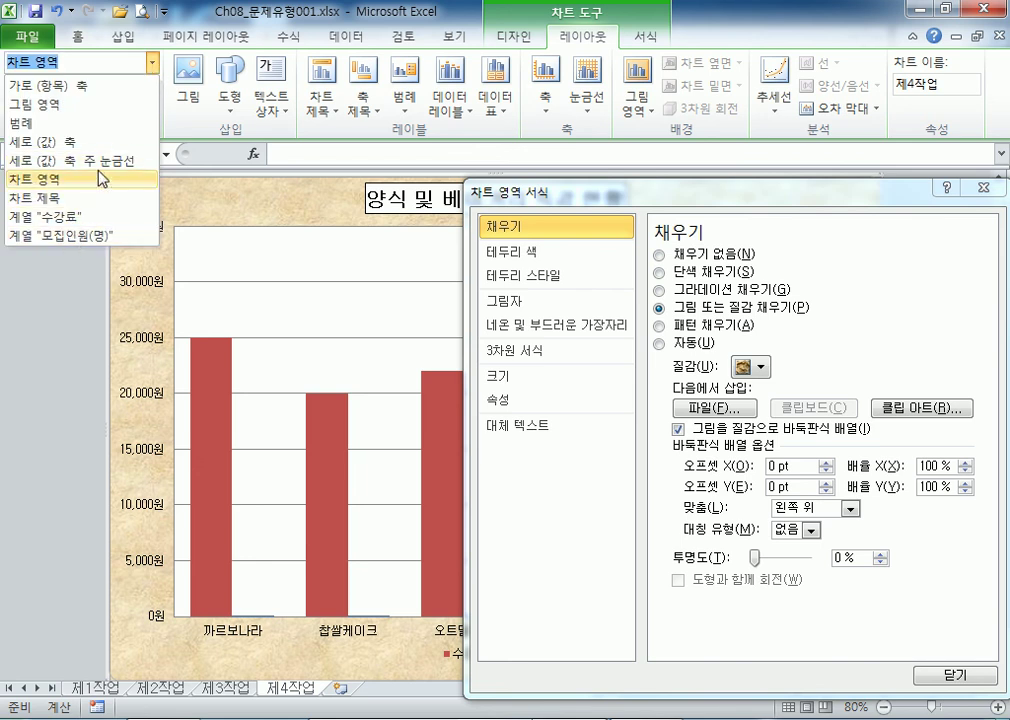
click(90, 237)
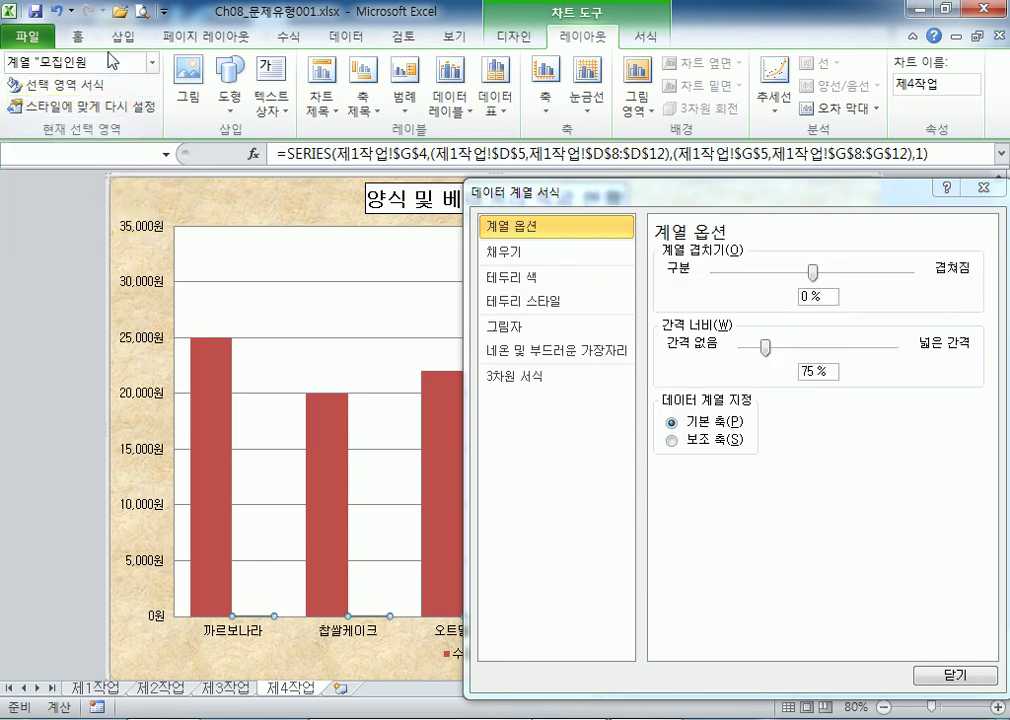
click(497, 38)
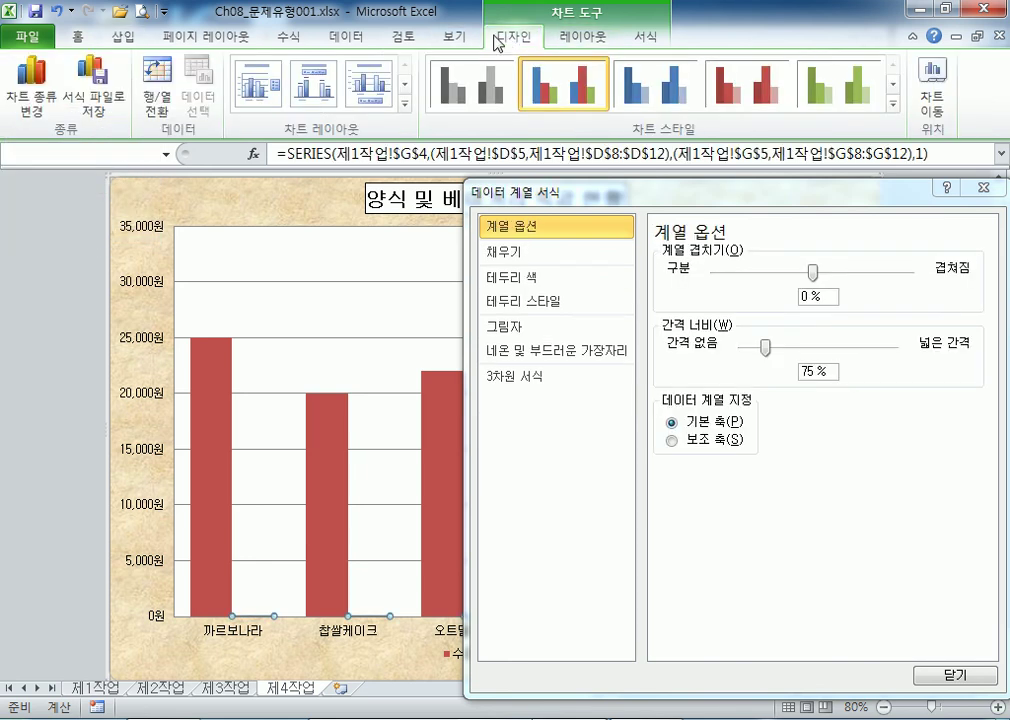
click(32, 95)
click(554, 421)
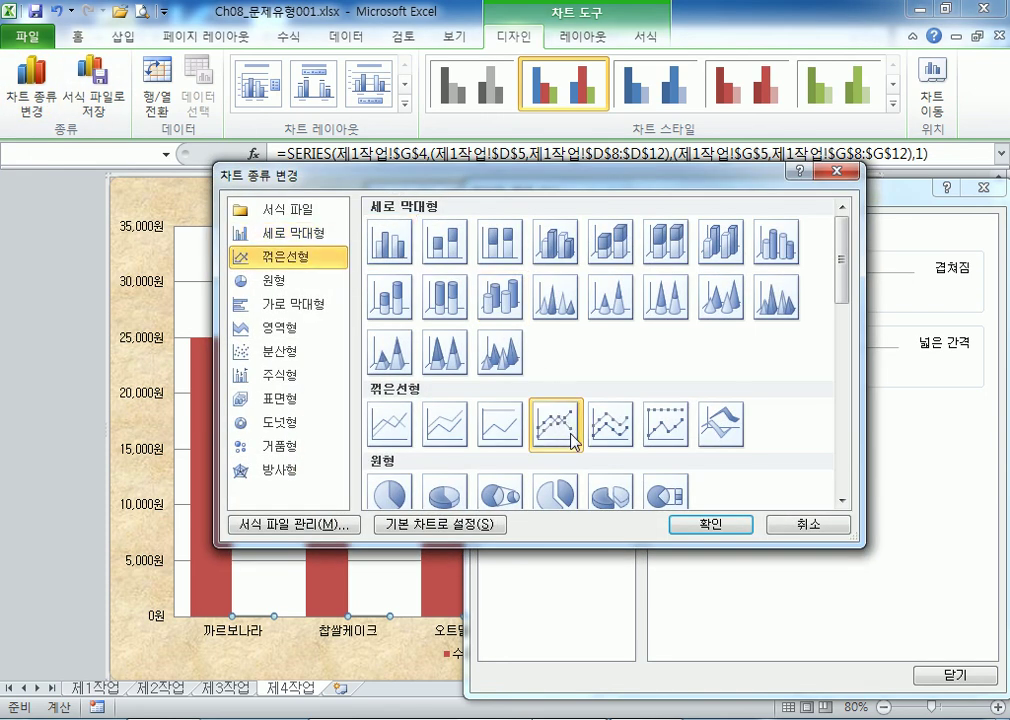
click(703, 518)
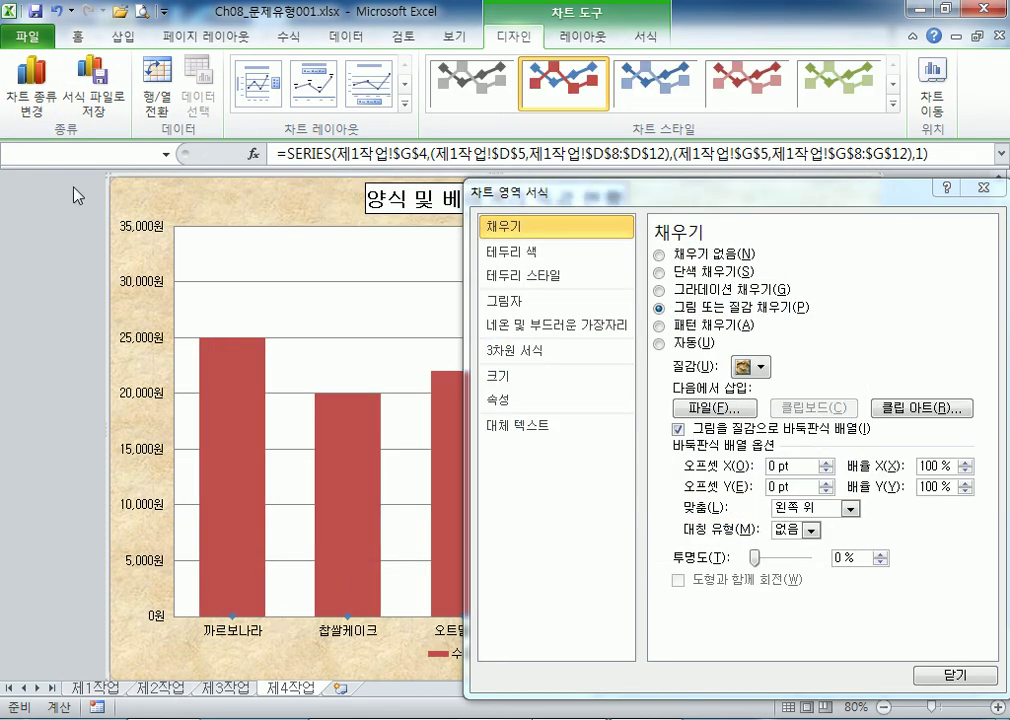
Assign the 모집인원(명) line series to the secondary axis (보조 축) and reposition its format dialog to view the chart
click(583, 38)
click(153, 62)
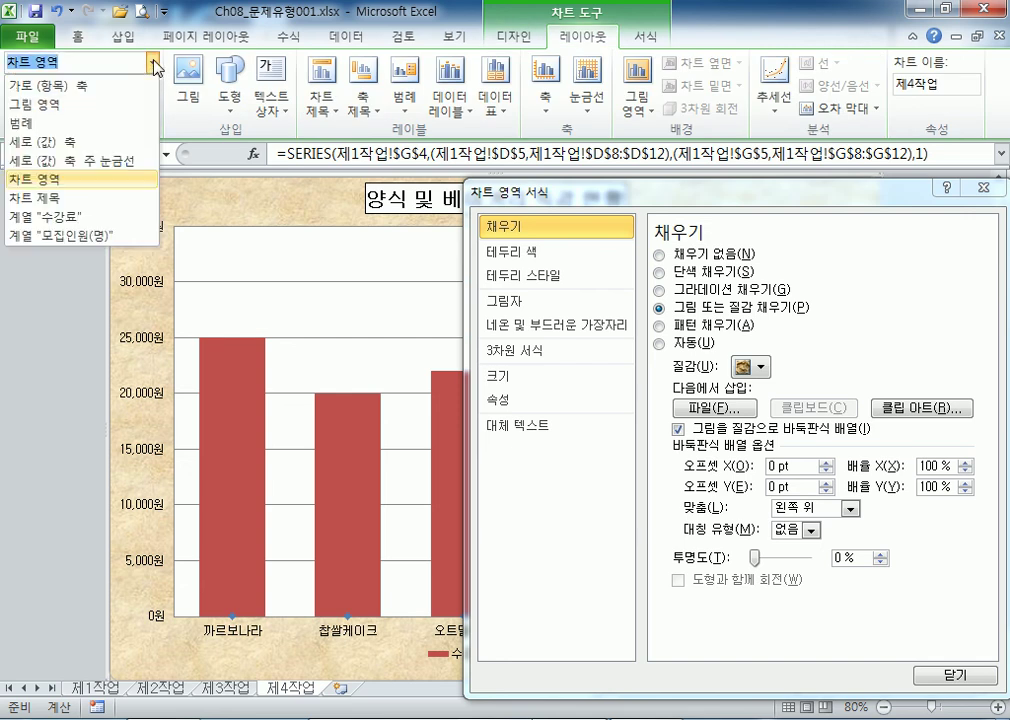
click(110, 240)
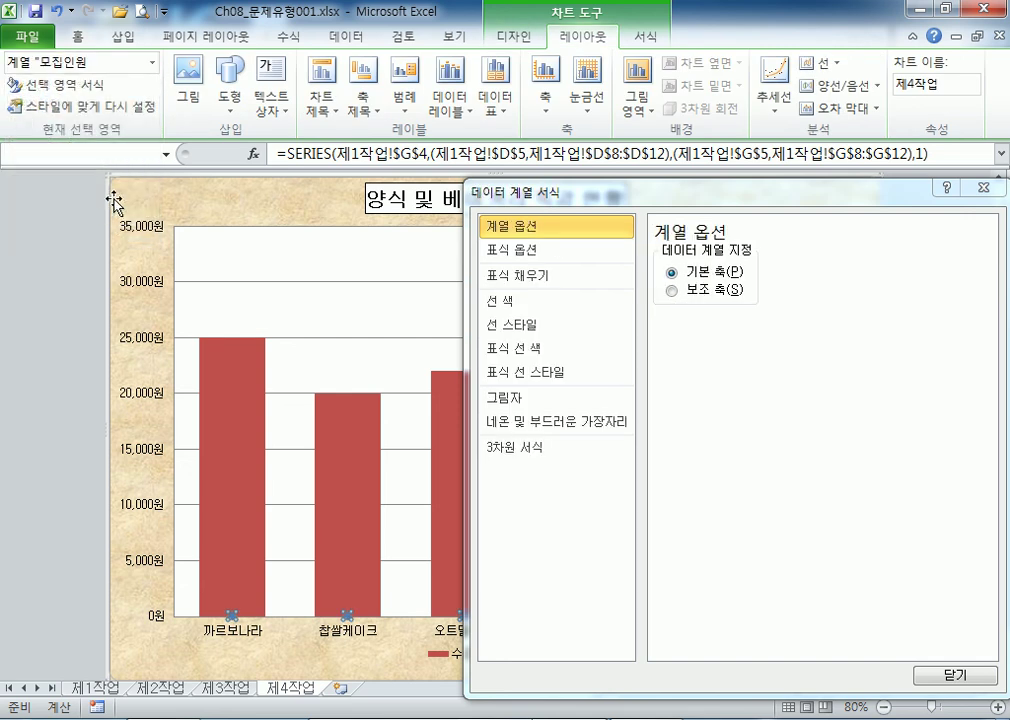
click(40, 84)
drag(548, 204, 372, 94)
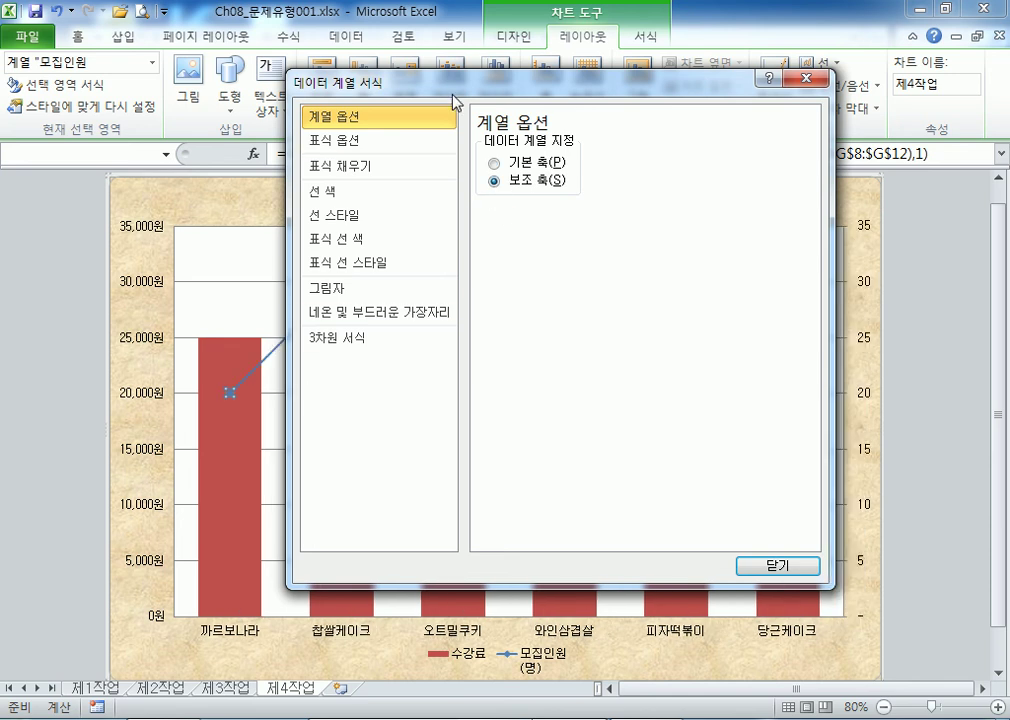
drag(455, 98, 415, 516)
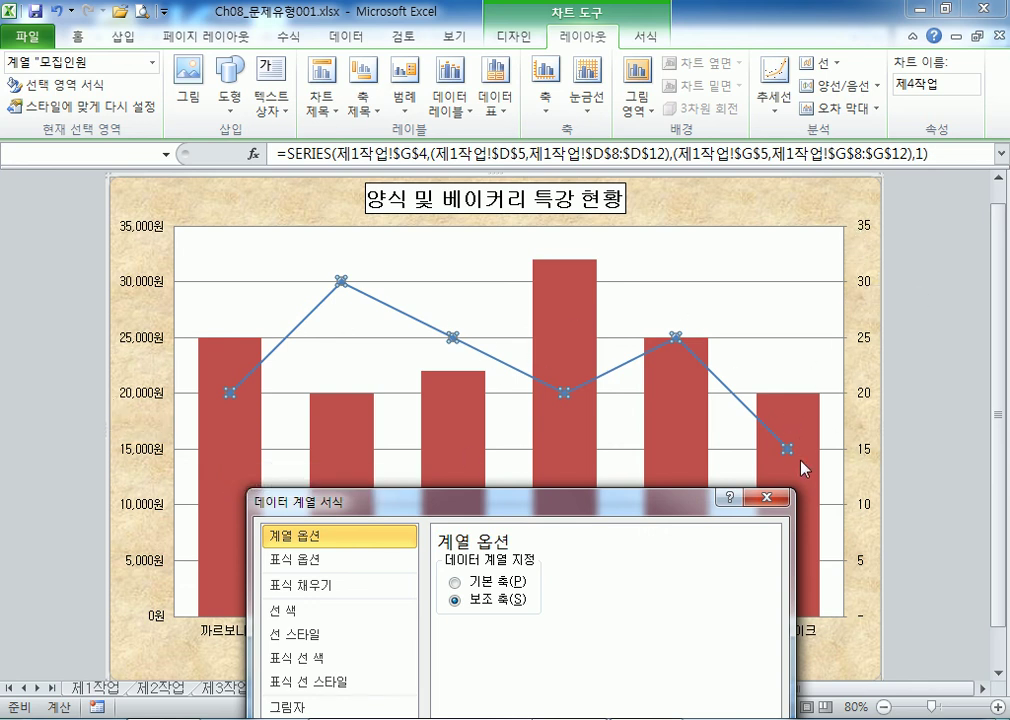
drag(589, 510, 615, 303)
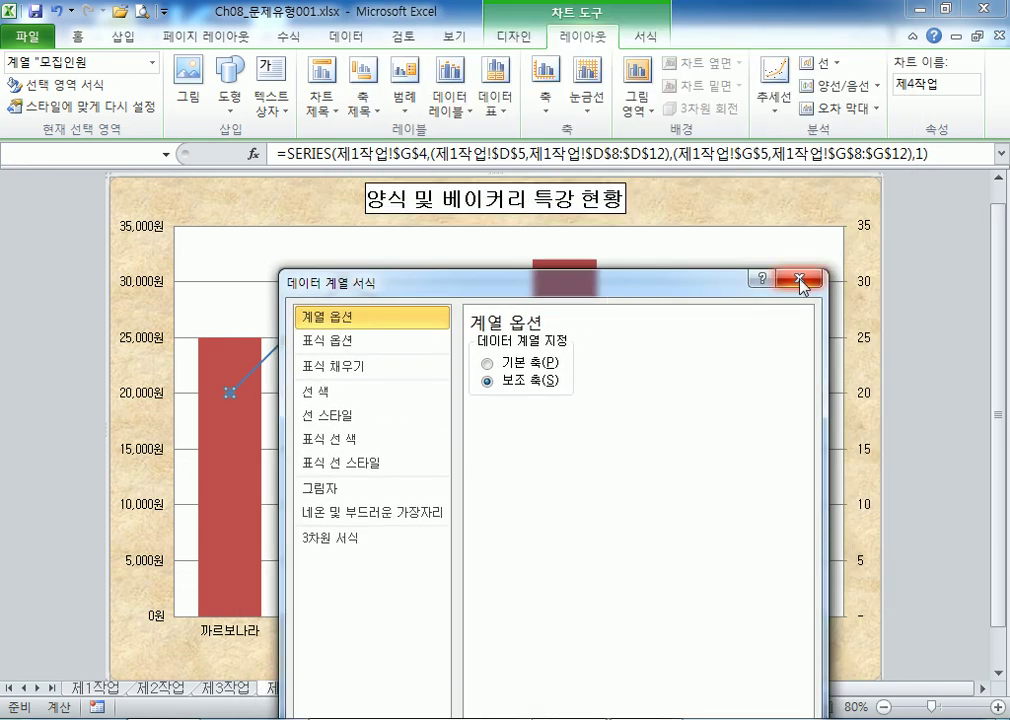
Place the chart legend above the plot area with 위쪽에 범례 표시
click(404, 95)
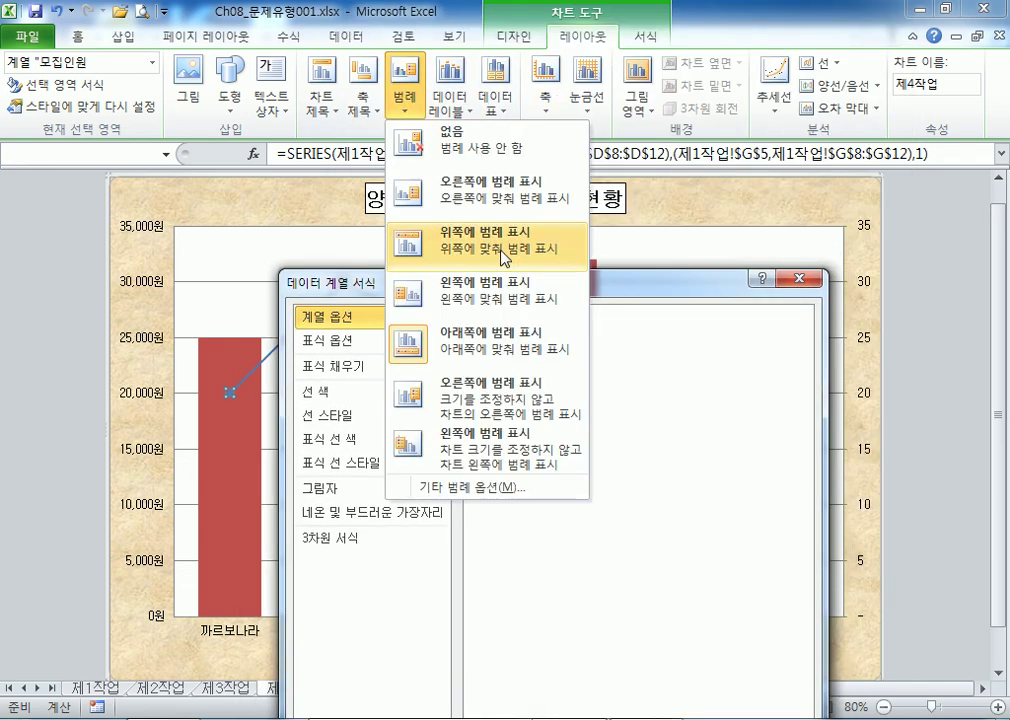
click(490, 248)
drag(500, 300, 483, 403)
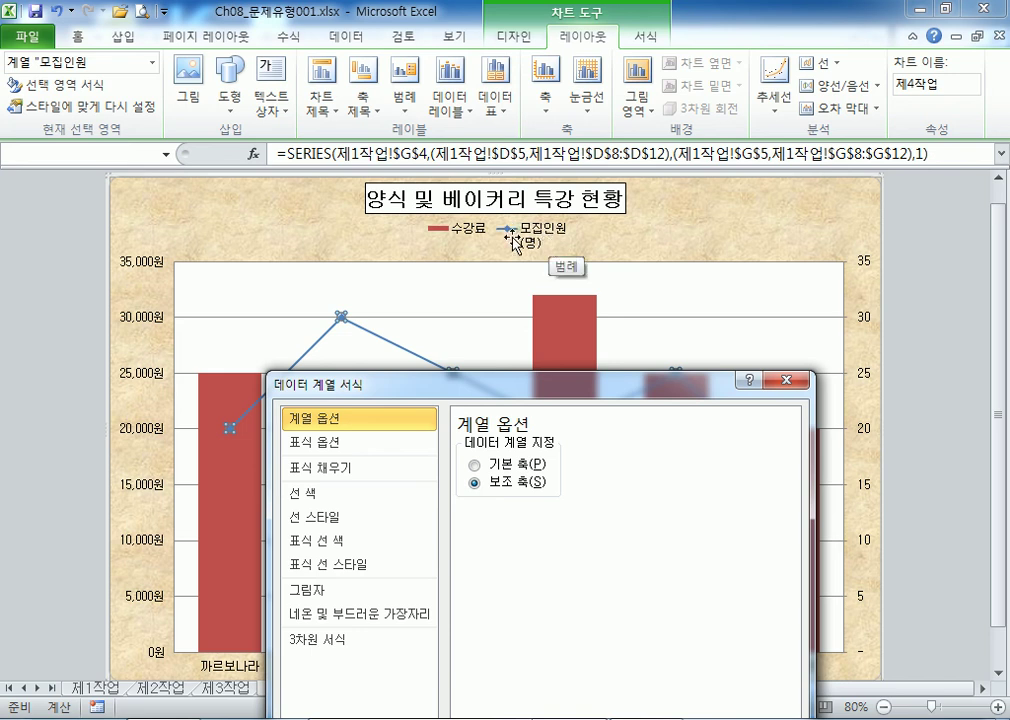
click(406, 104)
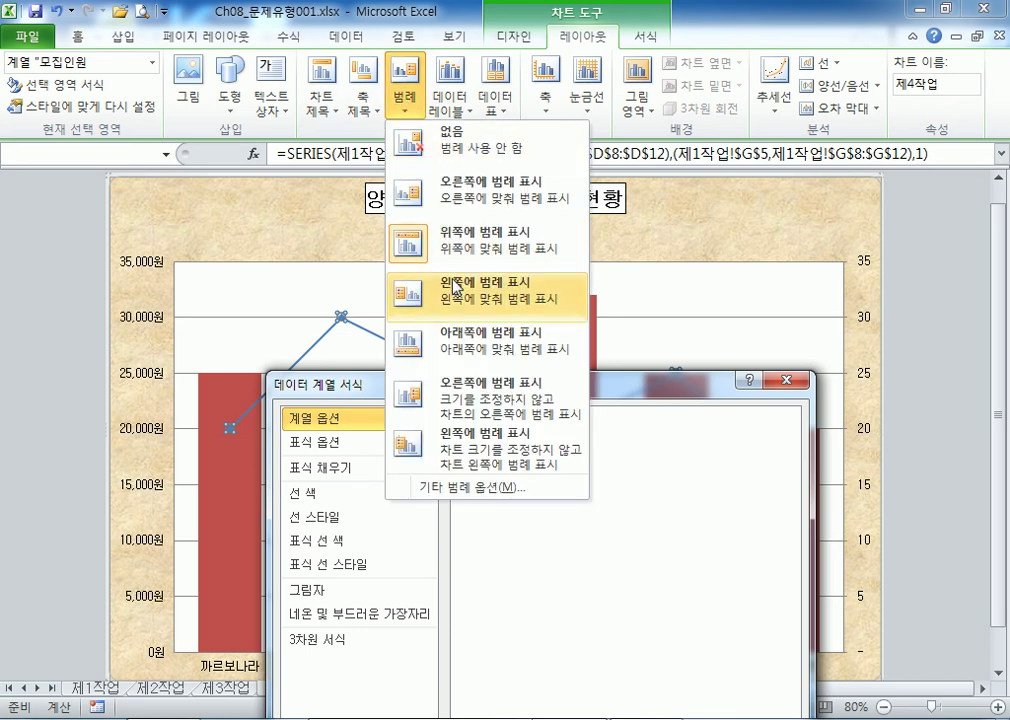
click(462, 243)
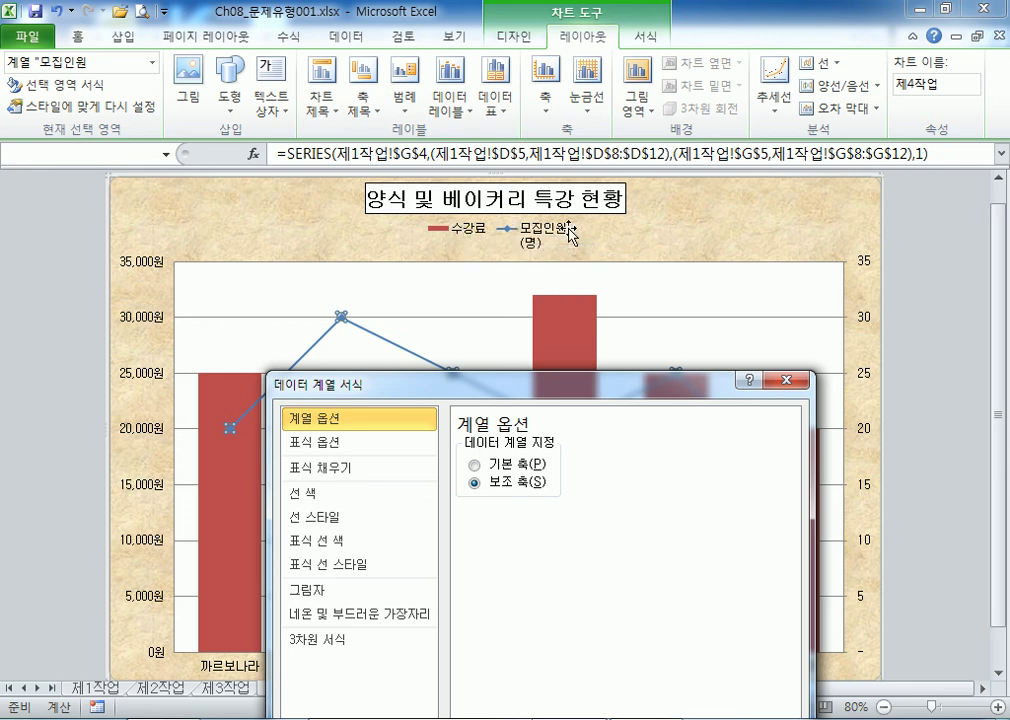
Place the chart legend beside the plot area with 오른쪽에 범례 표시
click(405, 105)
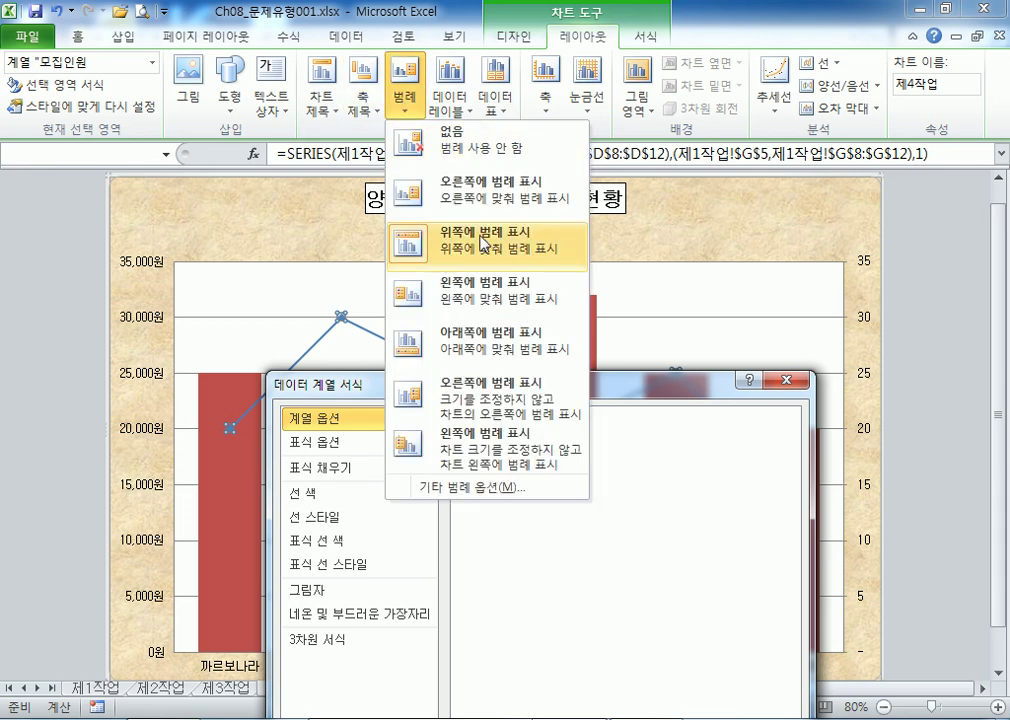
click(470, 190)
drag(622, 366, 567, 352)
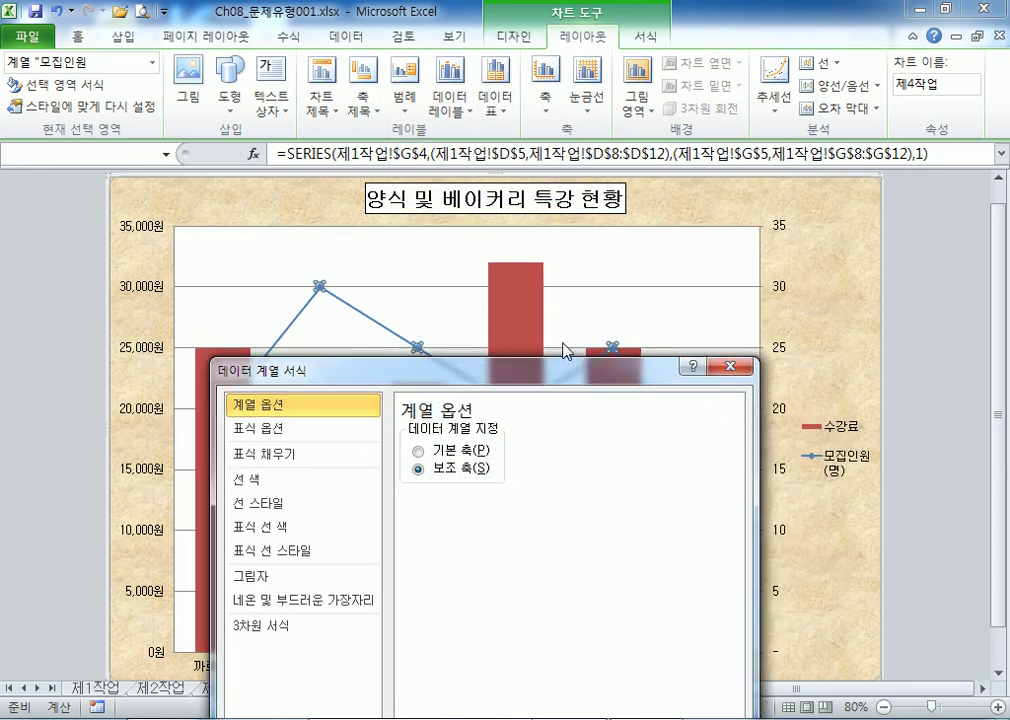
Set the legend position to 아래쪽 in the legend's format settings and close them
click(845, 429)
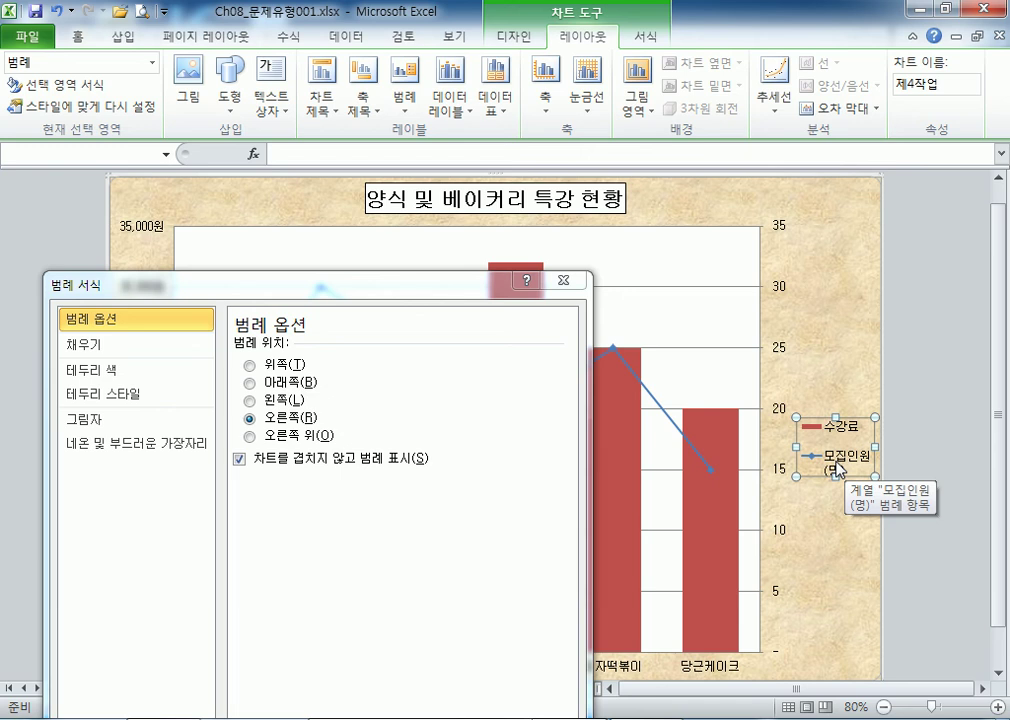
click(281, 386)
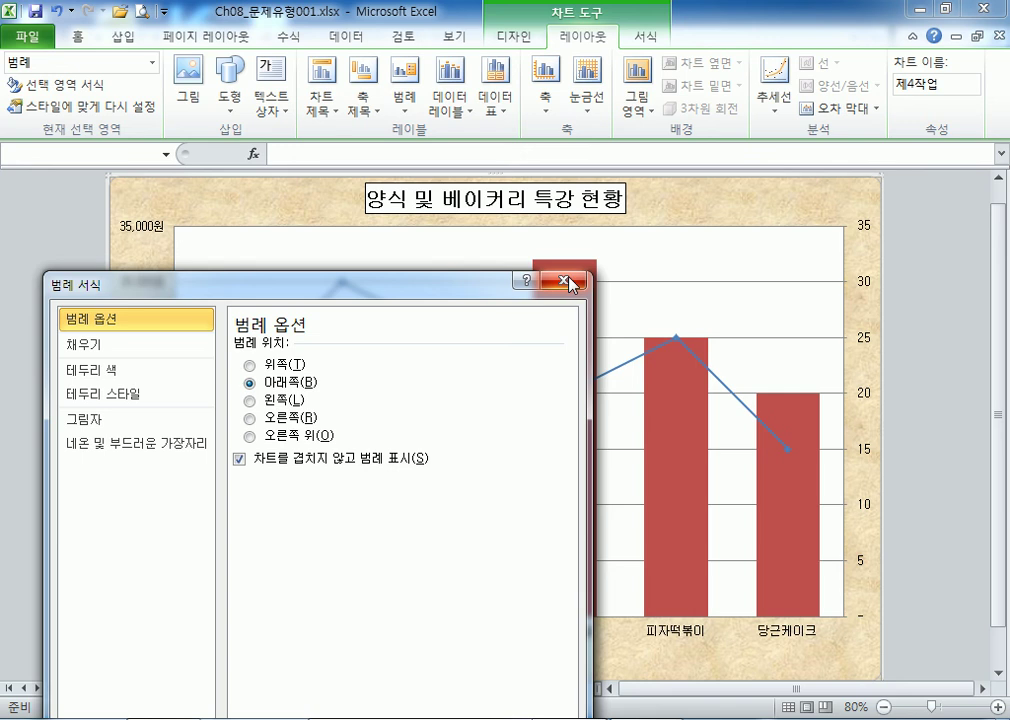
click(570, 283)
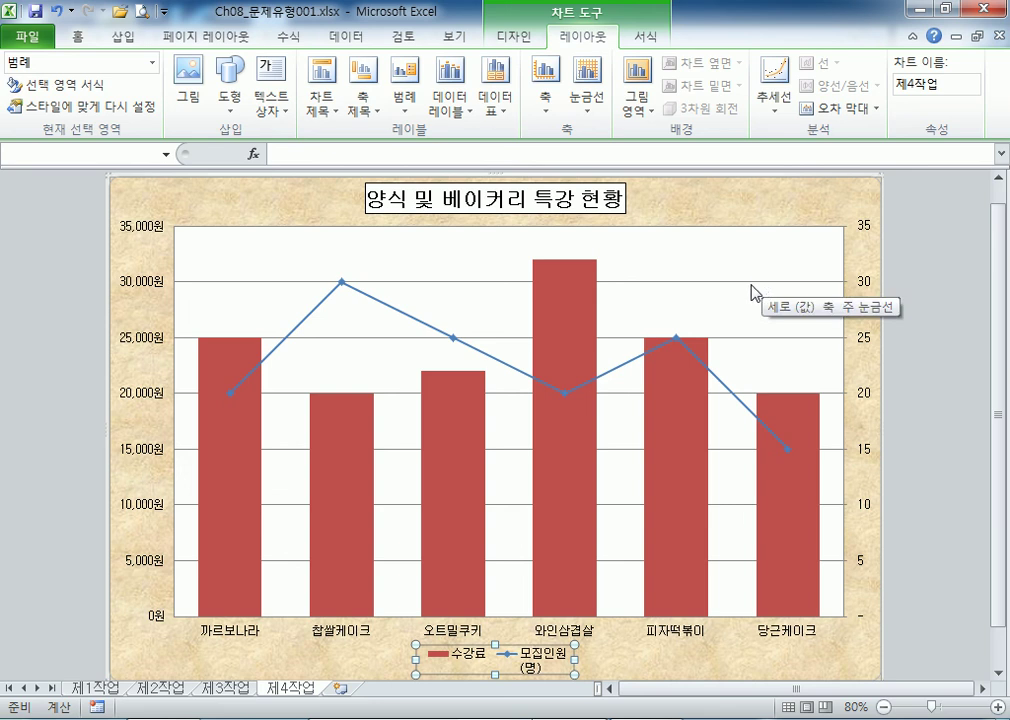
Check the 모집인원(명) header in cell G4 of the 제1작업 sheet and compare it with the legend entry on 제4작업
click(95, 688)
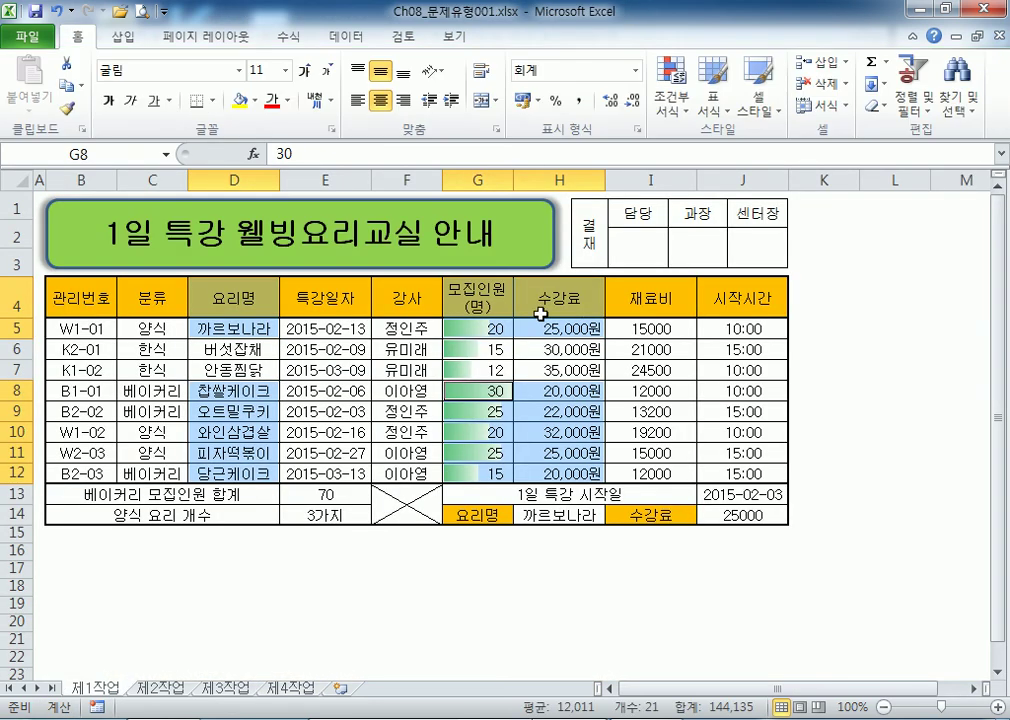
click(476, 305)
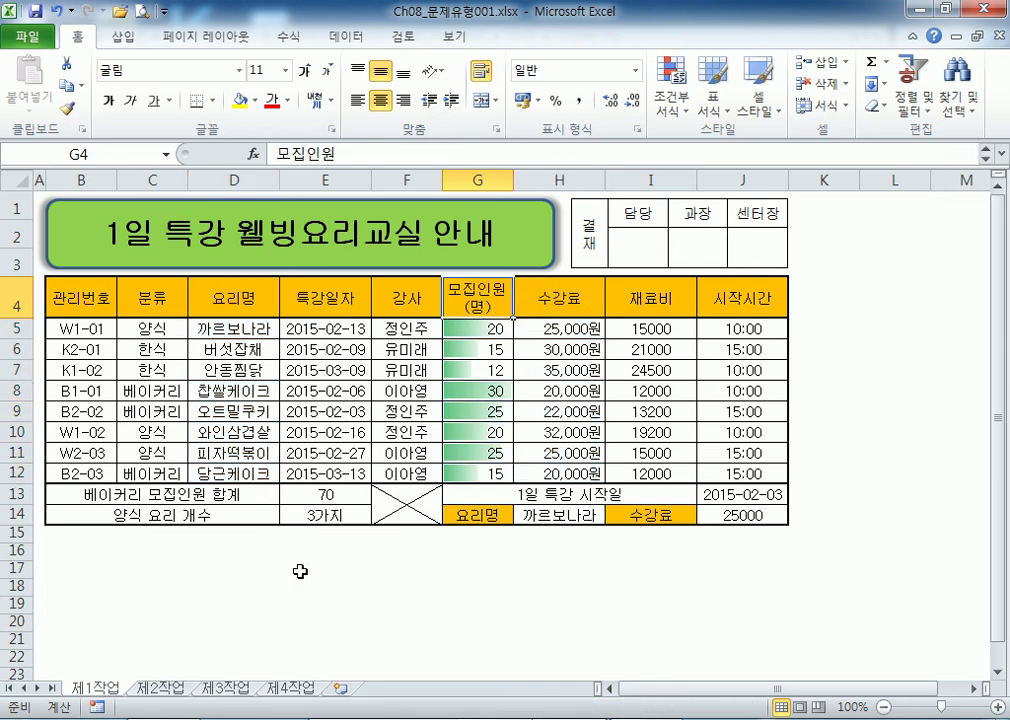
click(277, 690)
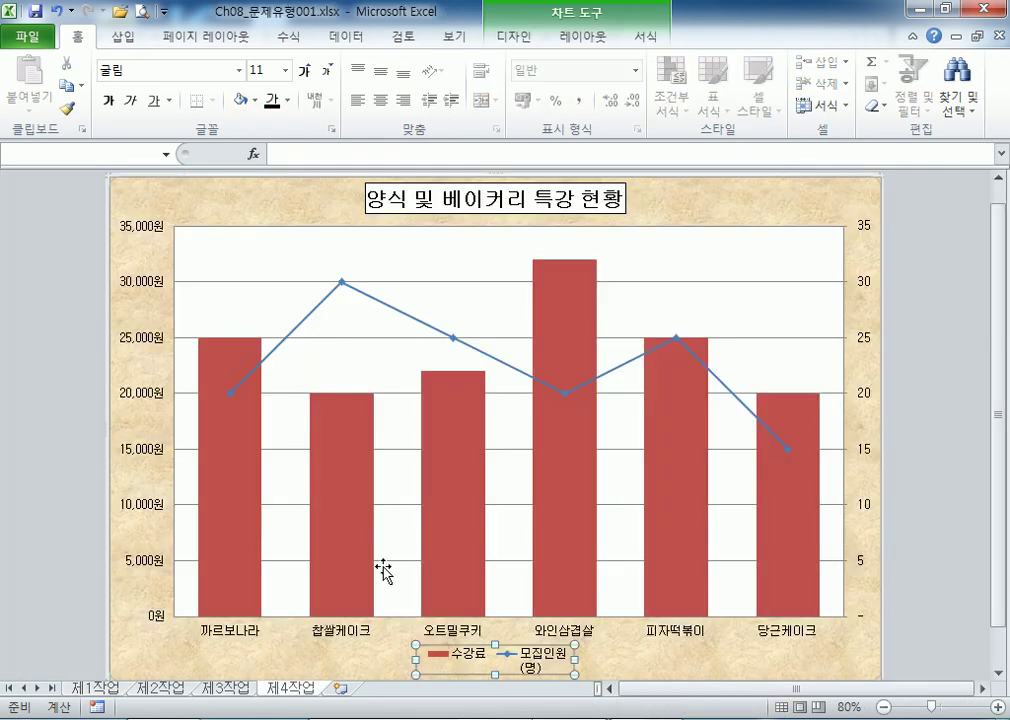
click(545, 668)
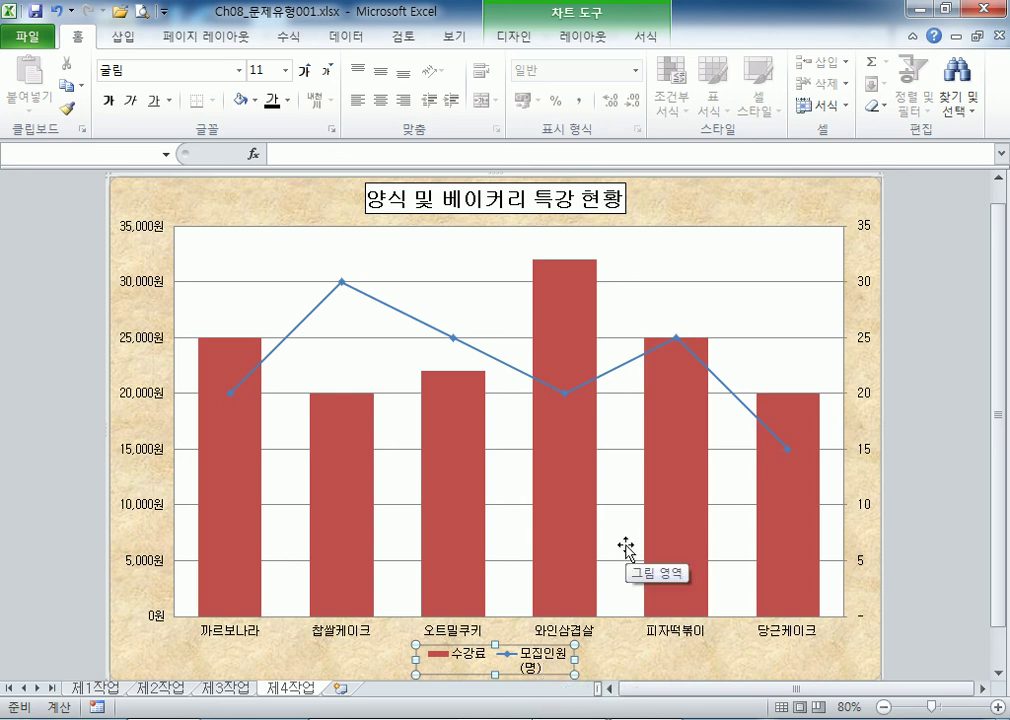
click(220, 205)
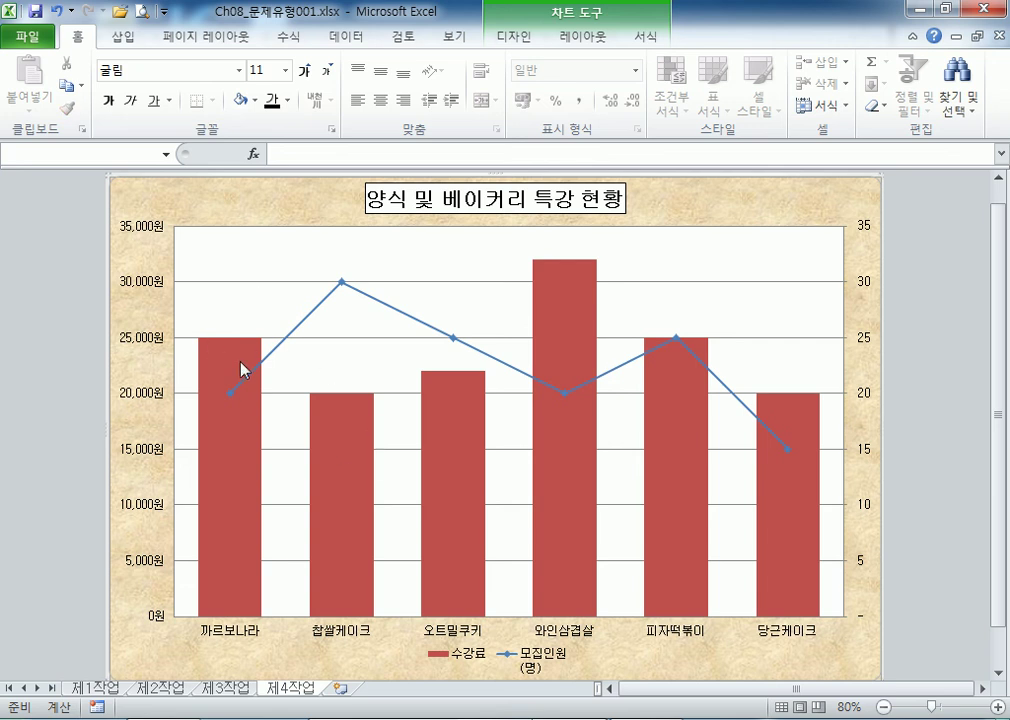
click(224, 429)
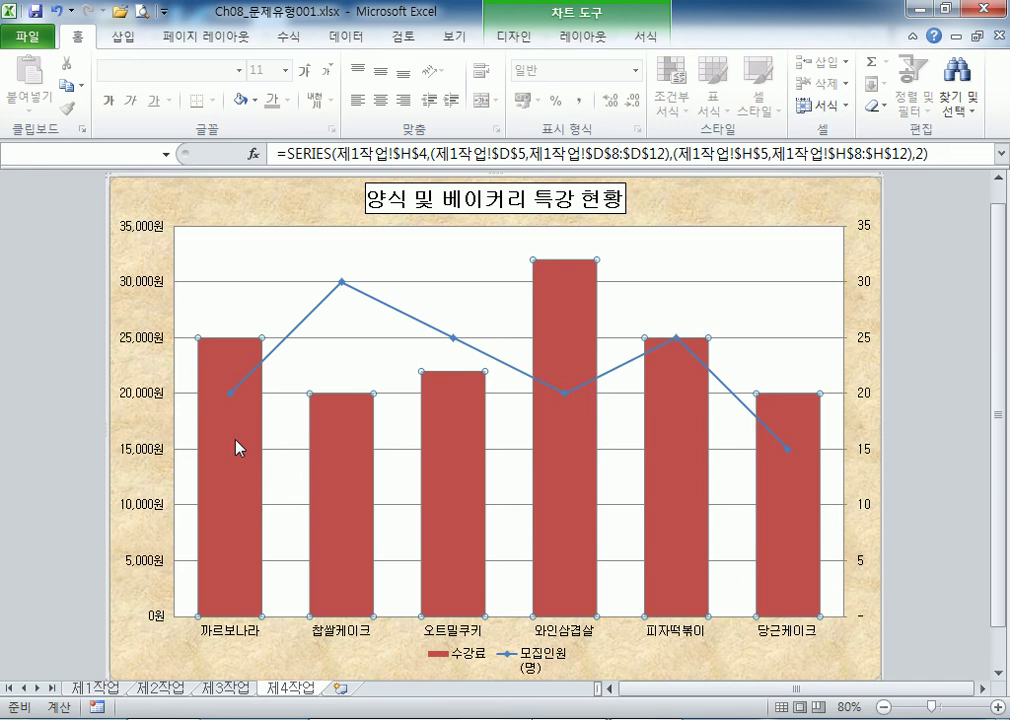
mouse_move(237, 447)
mouse_move(472, 350)
click(410, 297)
click(341, 470)
click(416, 259)
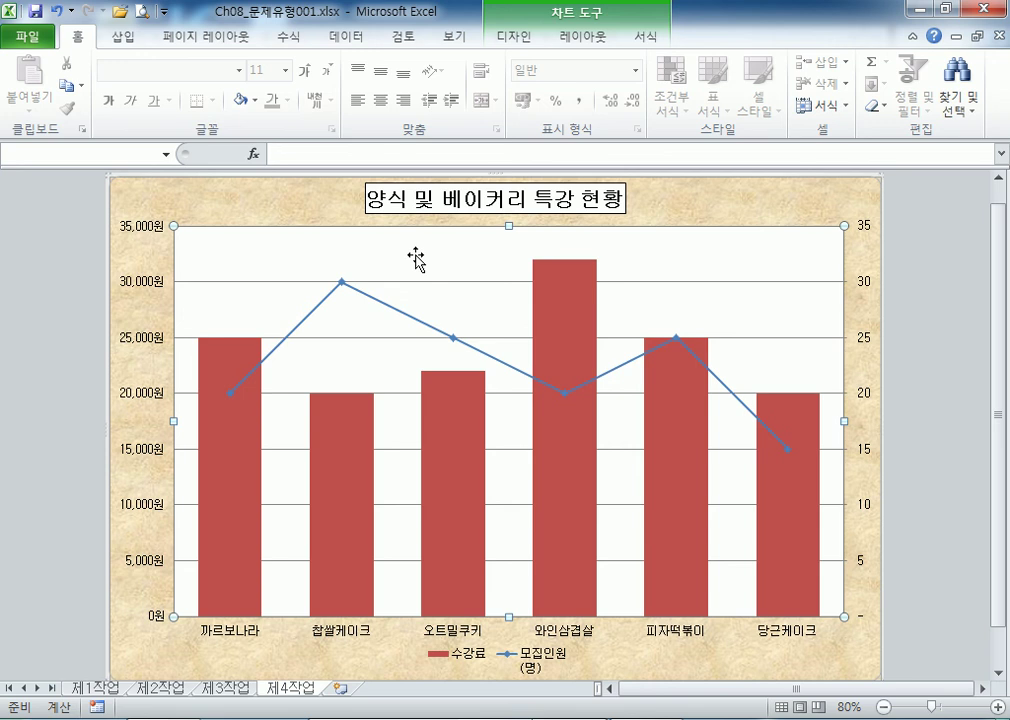
Select the 수강료 column series and review the data label and formatting options available for it
click(351, 463)
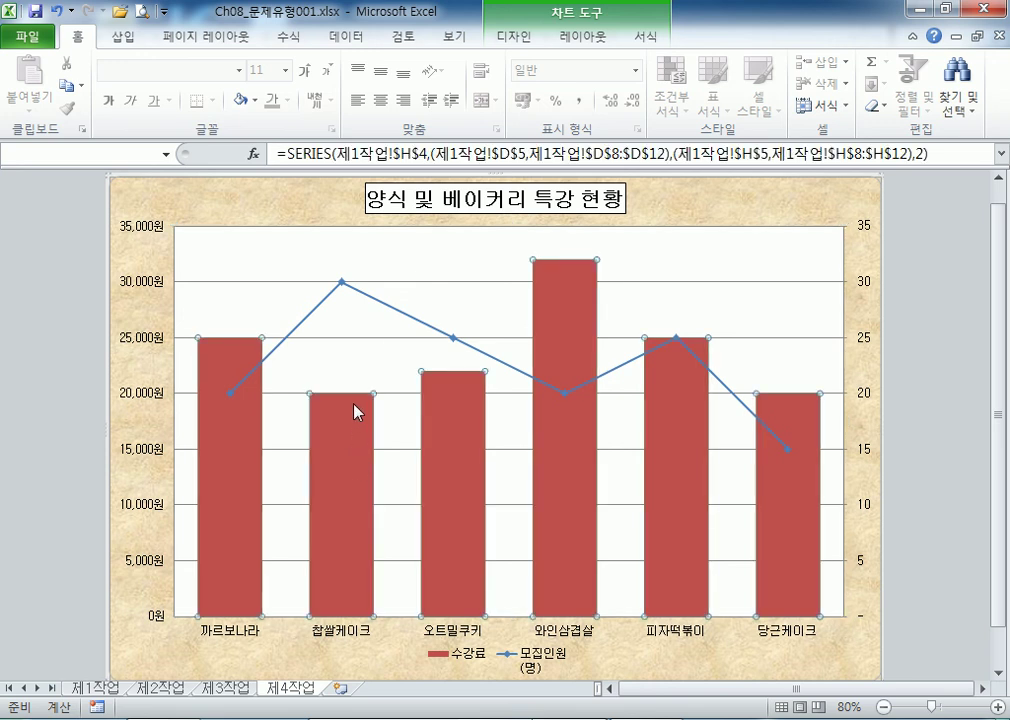
right_click(354, 461)
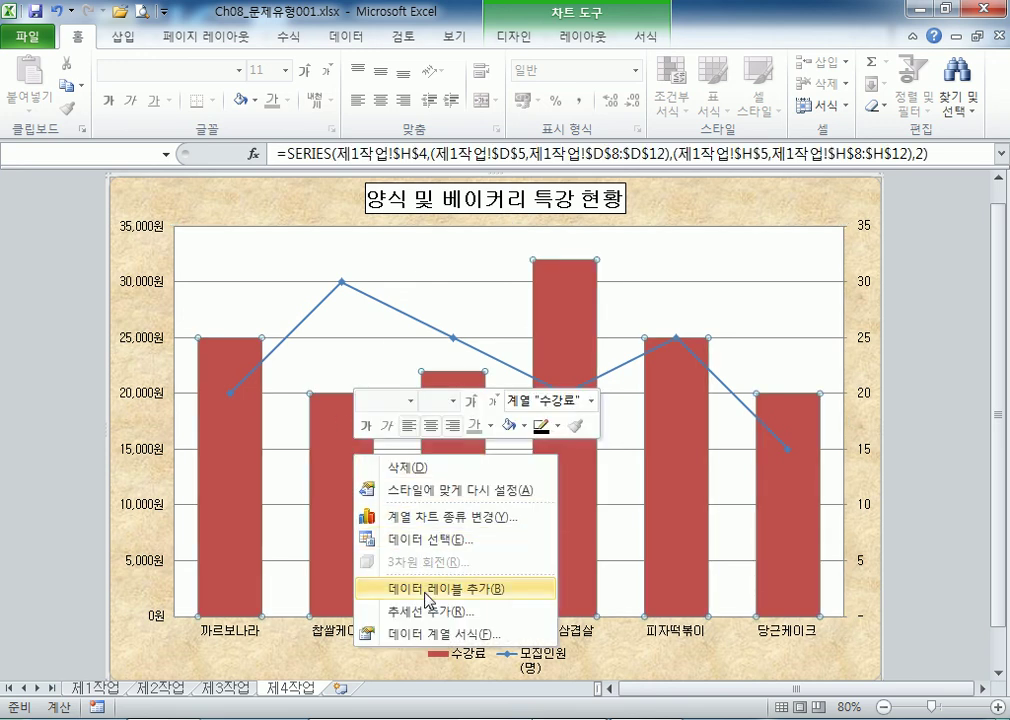
click(322, 456)
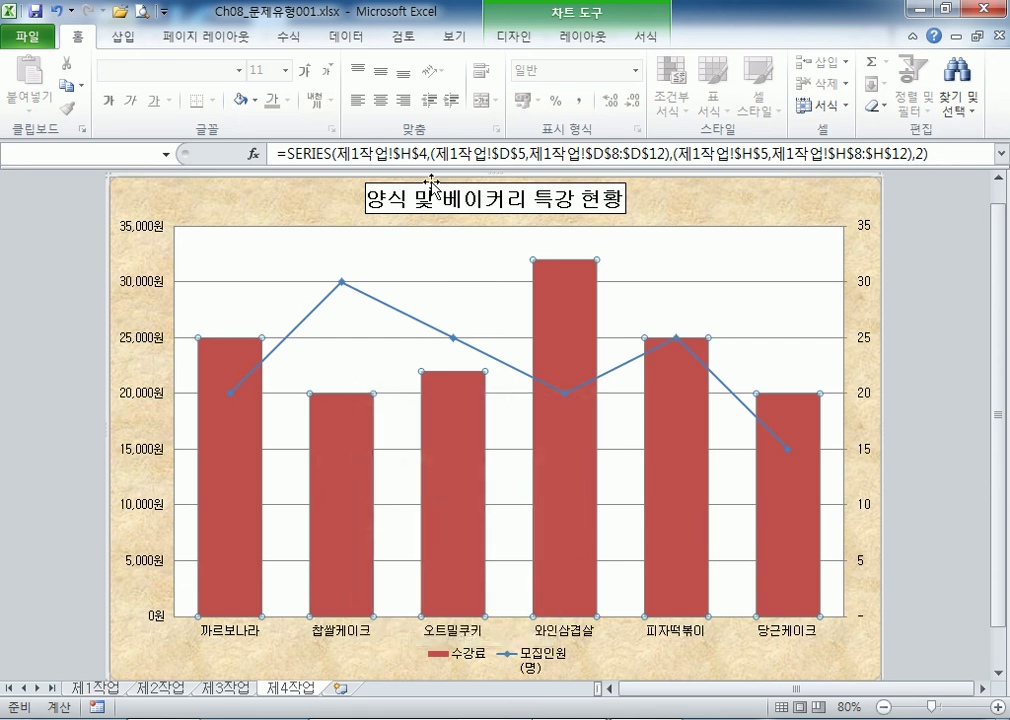
click(532, 42)
click(575, 38)
click(650, 38)
click(545, 38)
scroll(520, 40, down, 2)
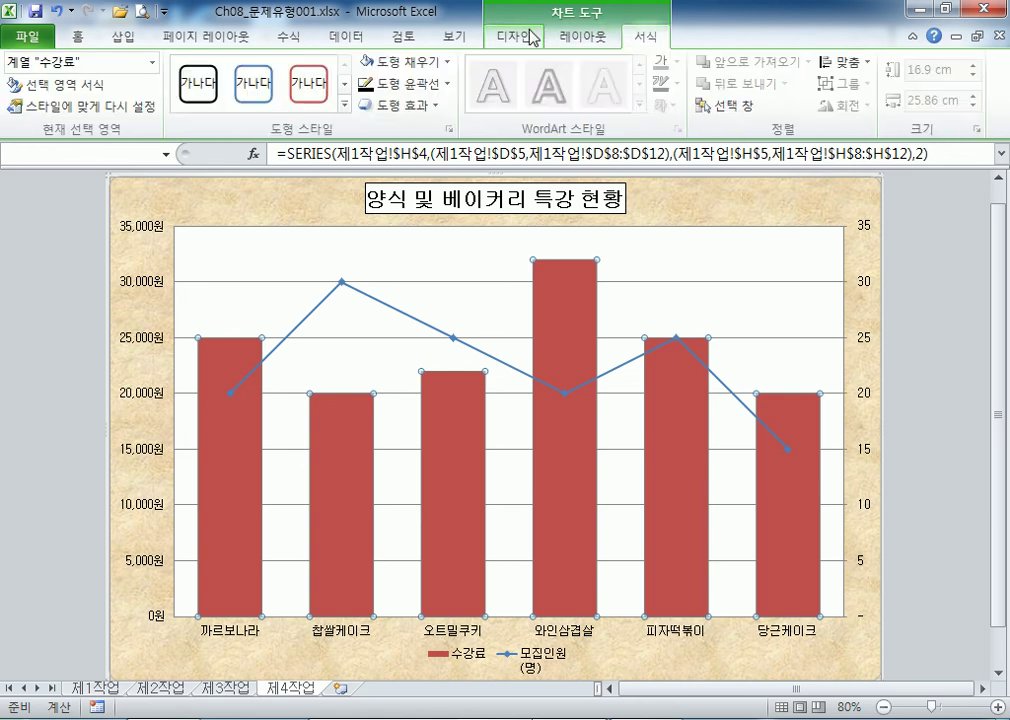
Add data labels to the 수강료 column series, placed at 가운데 of the columns, and select those labels
scroll(531, 37, up, 2)
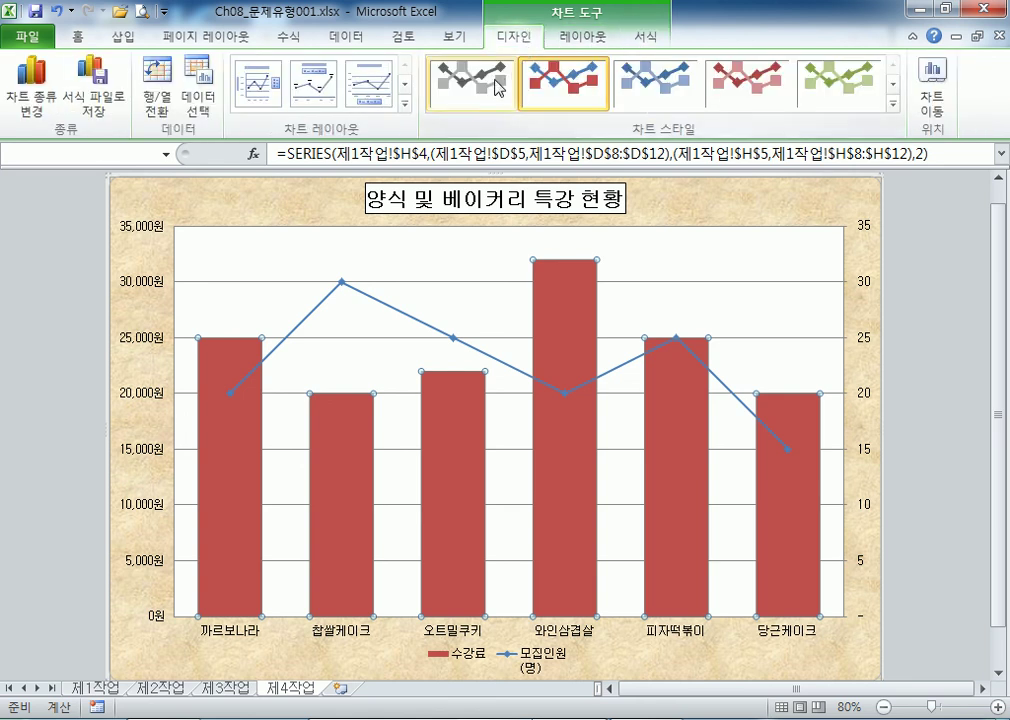
click(578, 44)
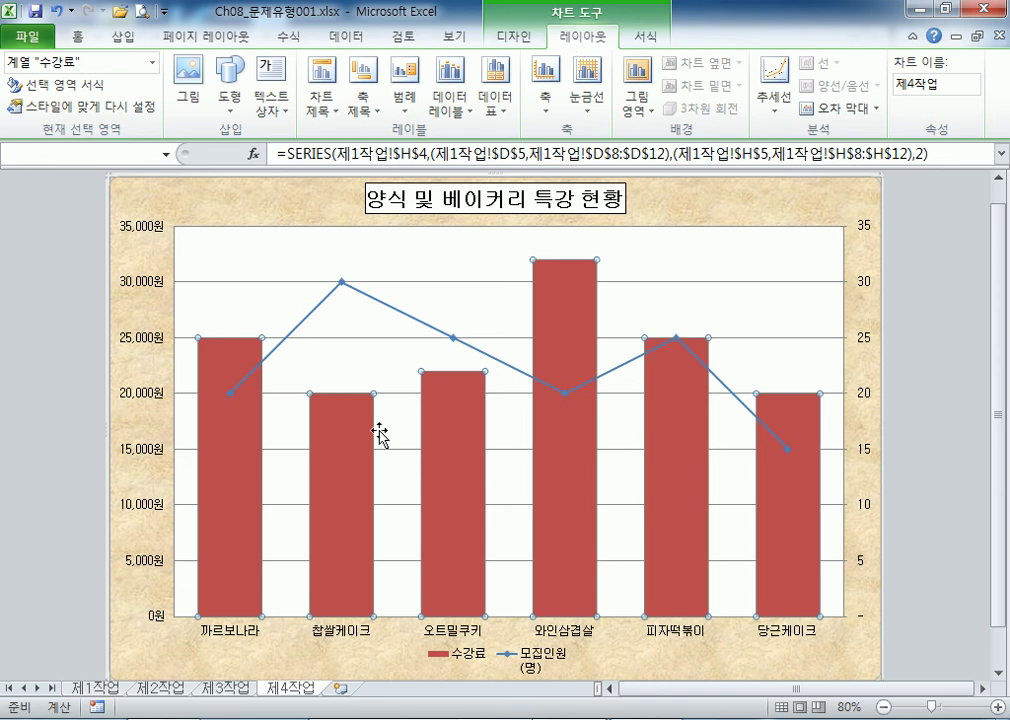
mouse_move(362, 472)
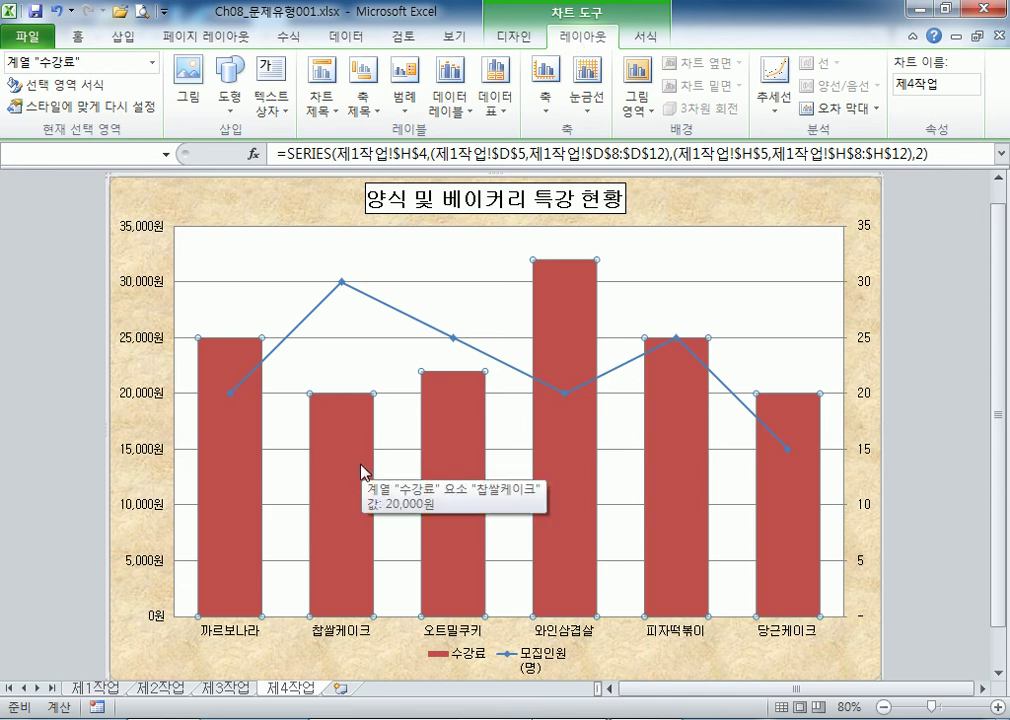
click(464, 103)
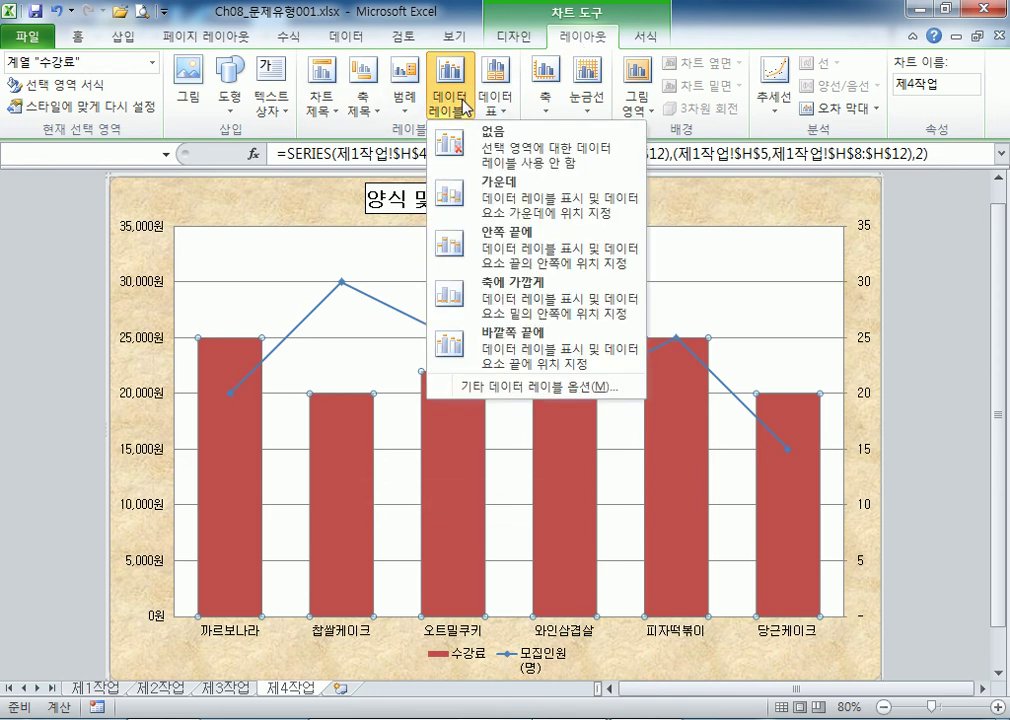
click(517, 211)
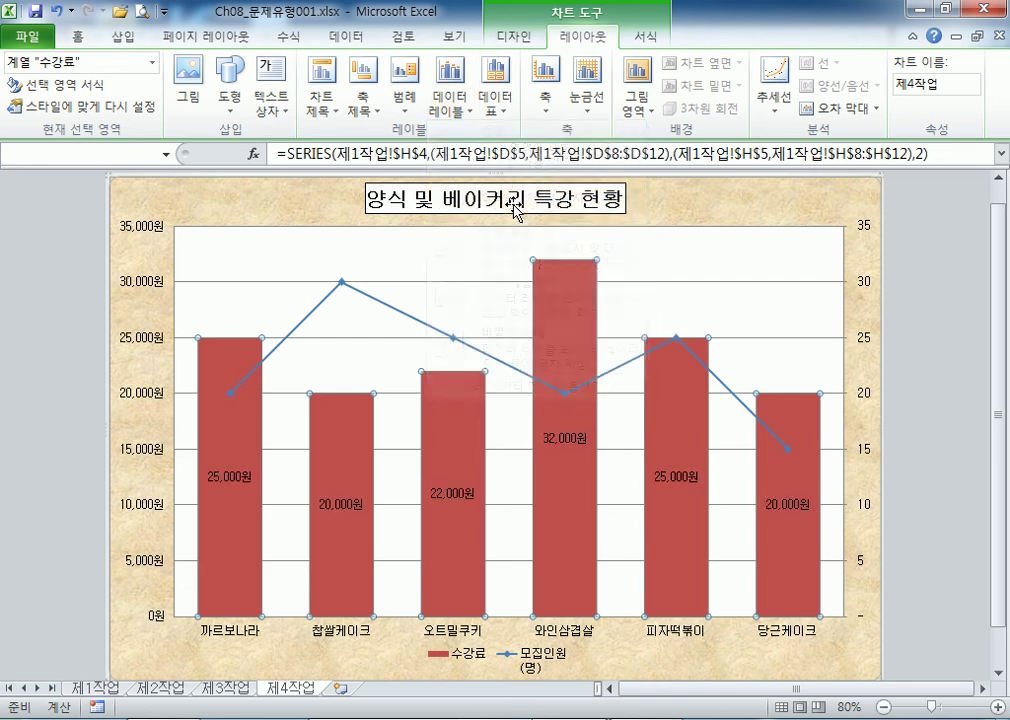
click(465, 496)
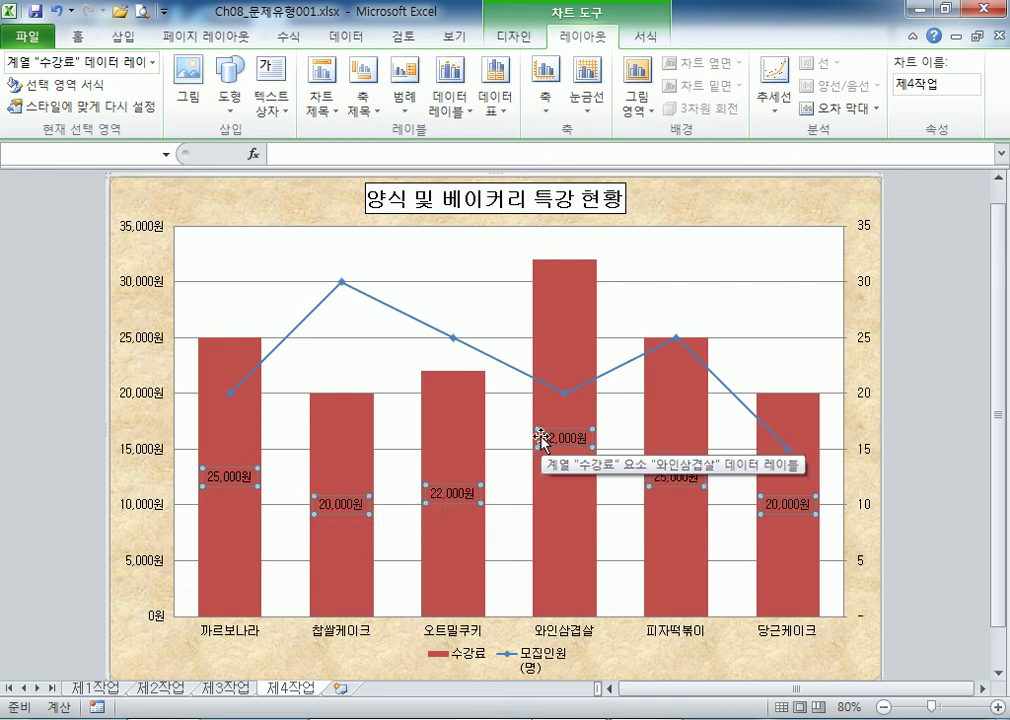
Look at the line colour options of the chart's major gridlines and the fill options of the chart title, then close the format settings
click(290, 287)
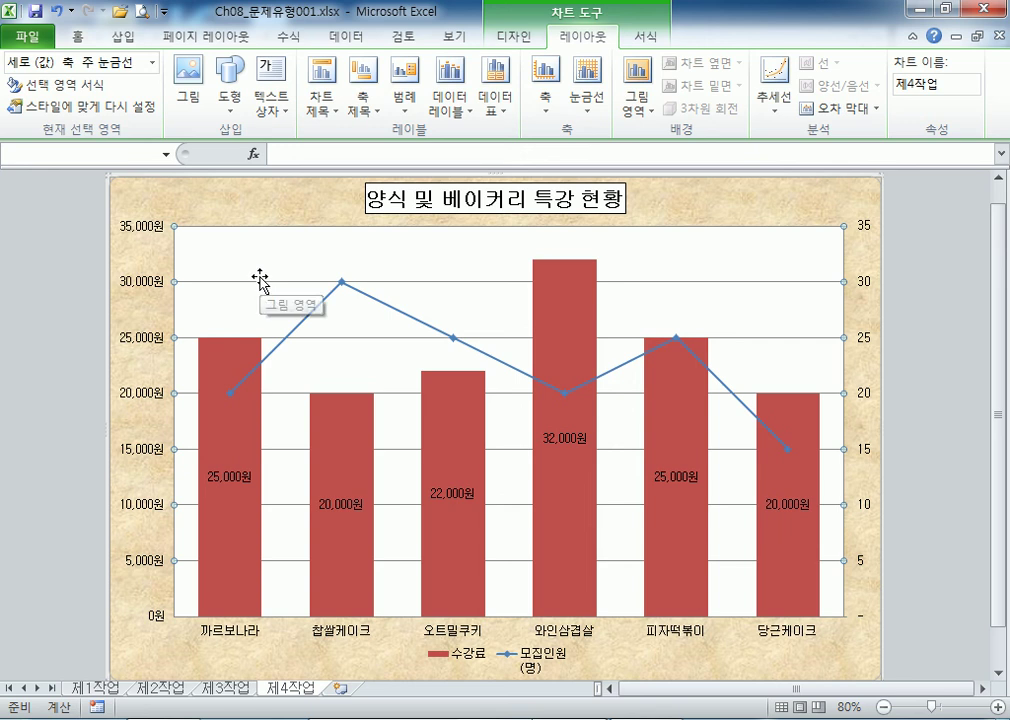
double_click(333, 345)
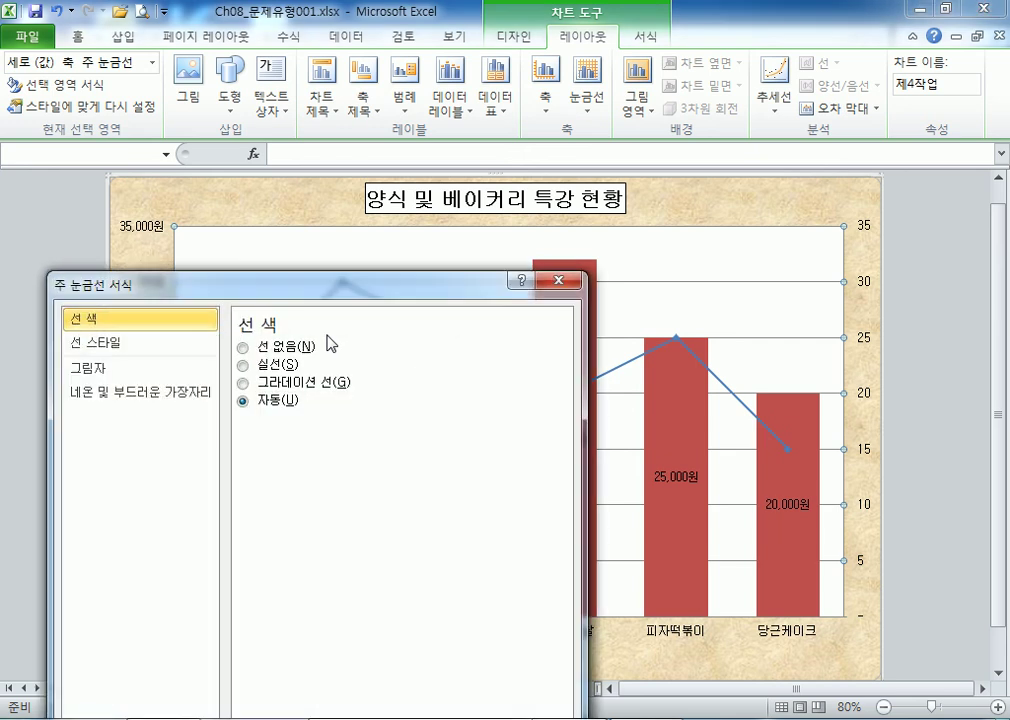
drag(331, 286, 805, 110)
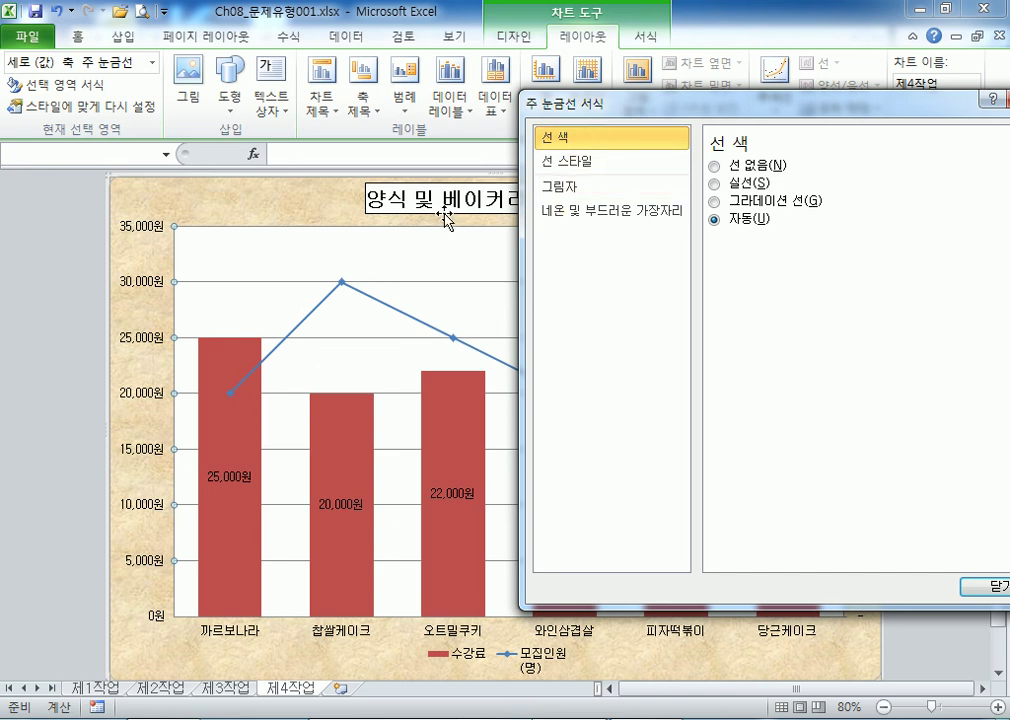
click(412, 198)
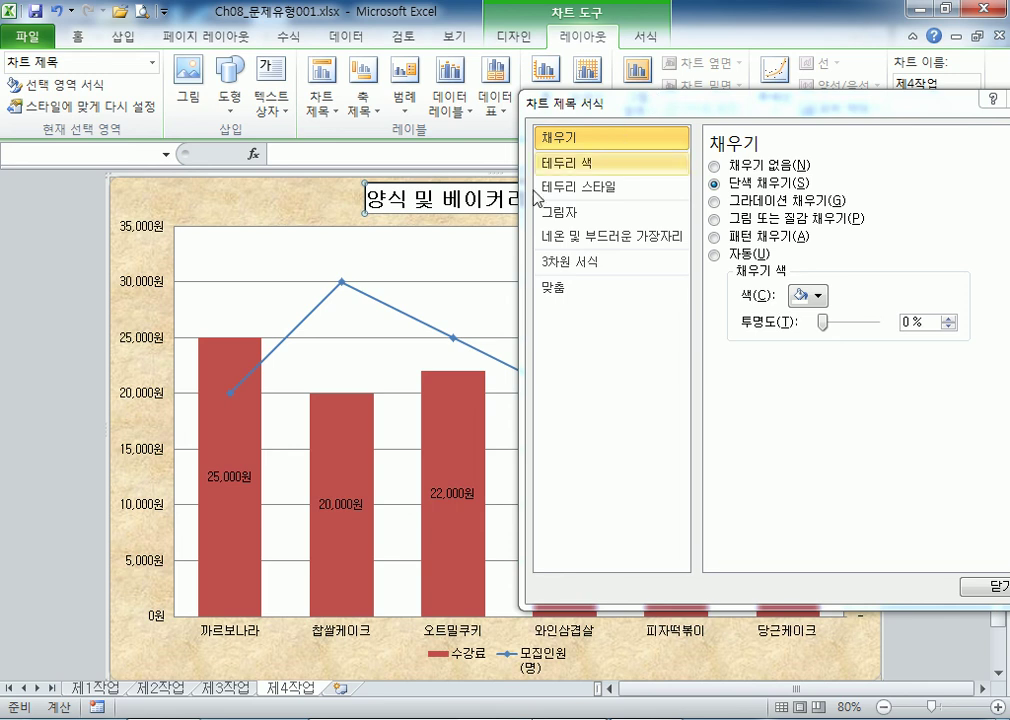
click(366, 338)
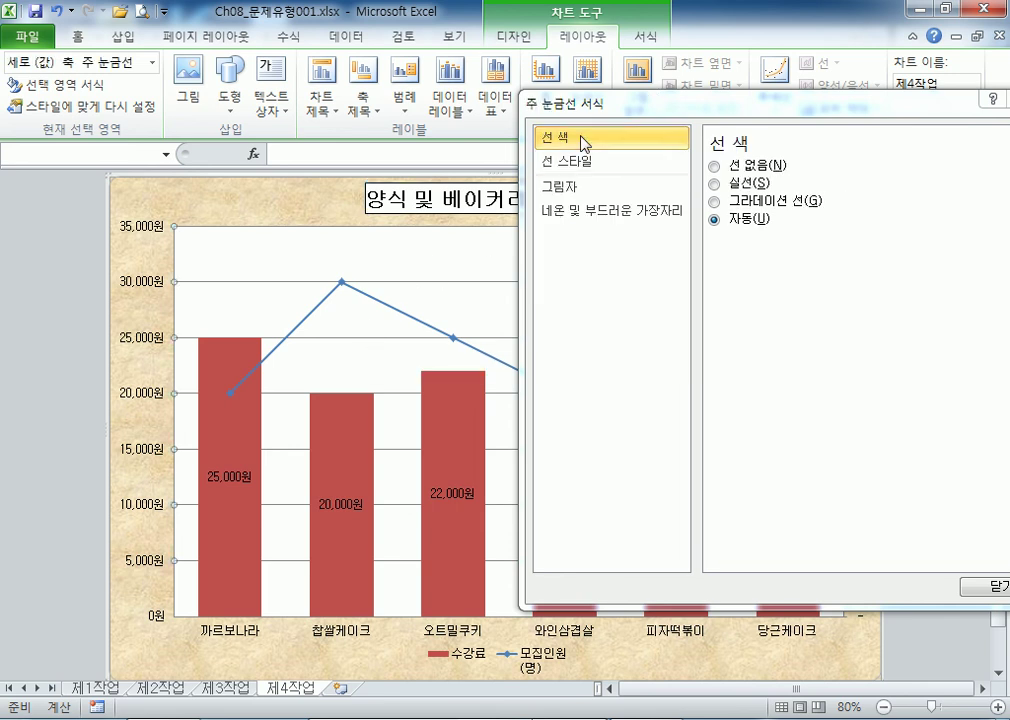
drag(545, 115, 368, 122)
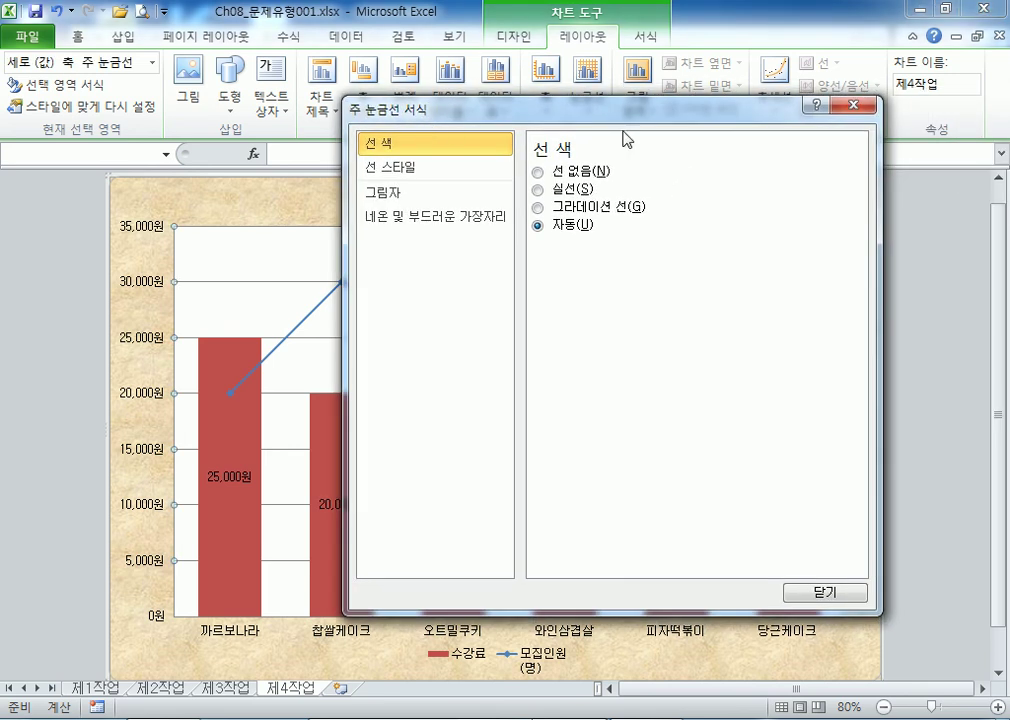
click(850, 106)
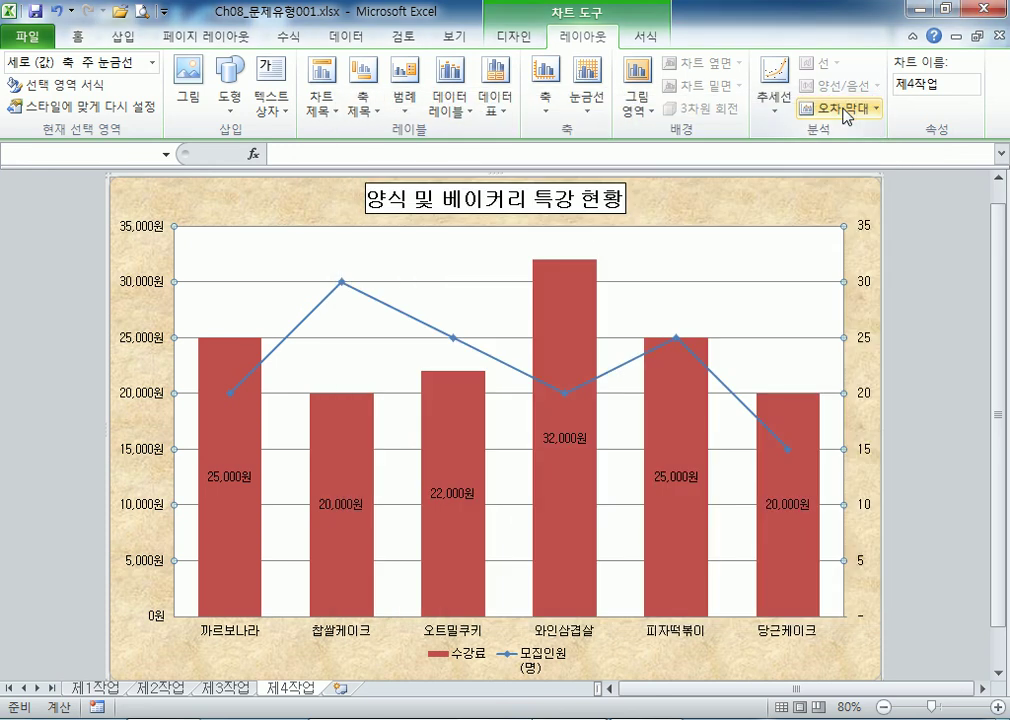
Set the 대시 종류 of the primary vertical axis's major gridlines to a dashed line and close the format settings
double_click(358, 338)
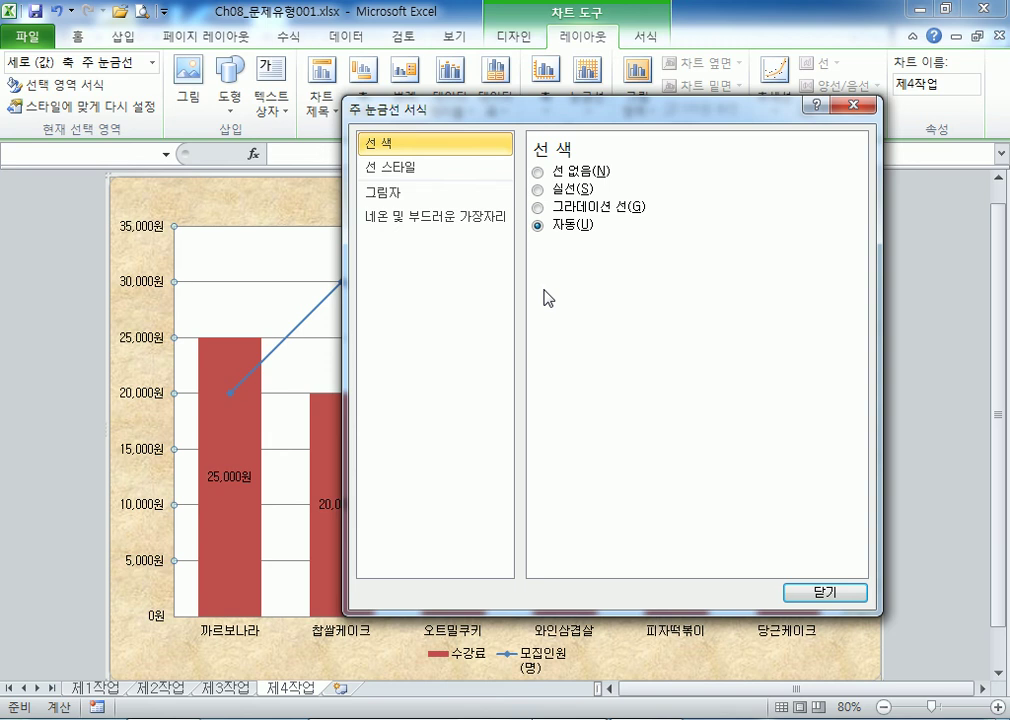
click(421, 170)
drag(548, 115, 650, 185)
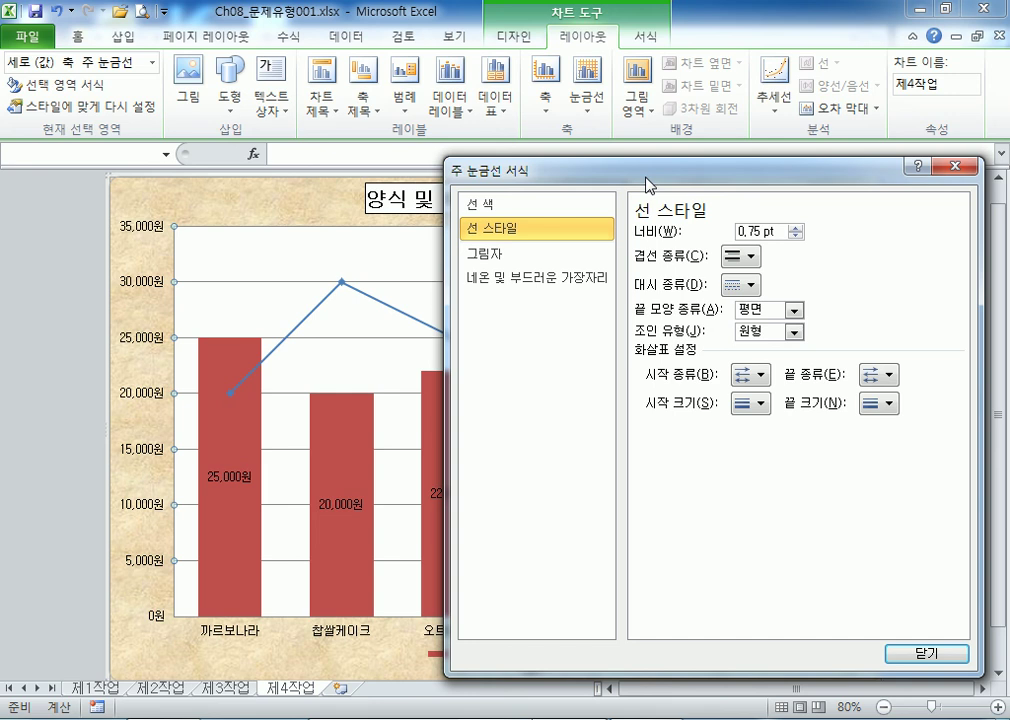
click(738, 288)
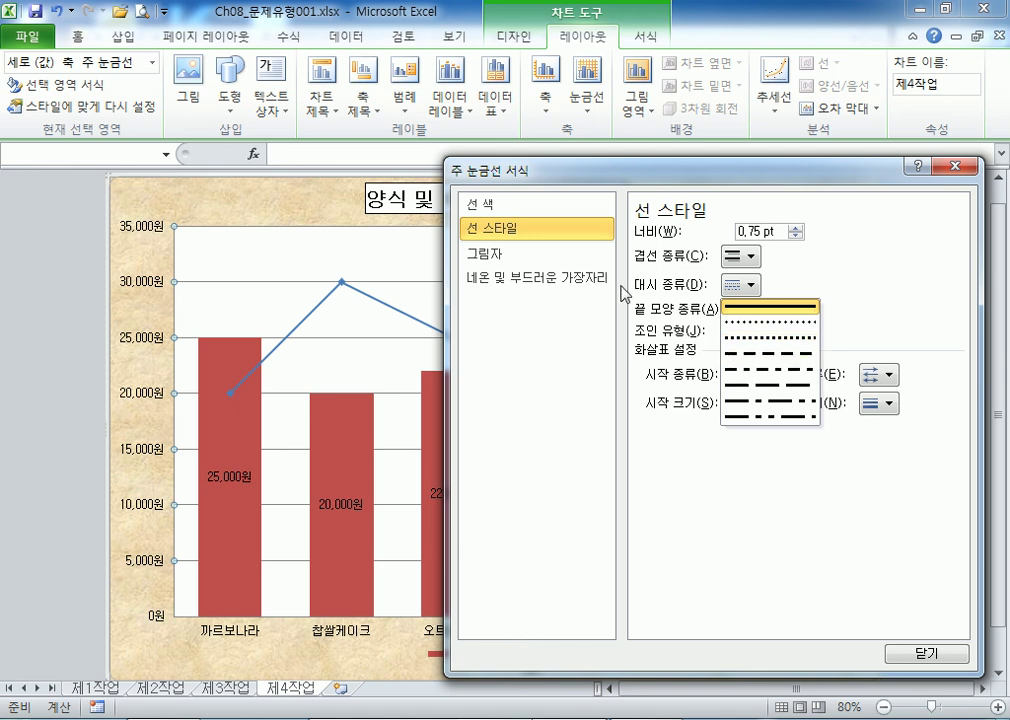
click(757, 364)
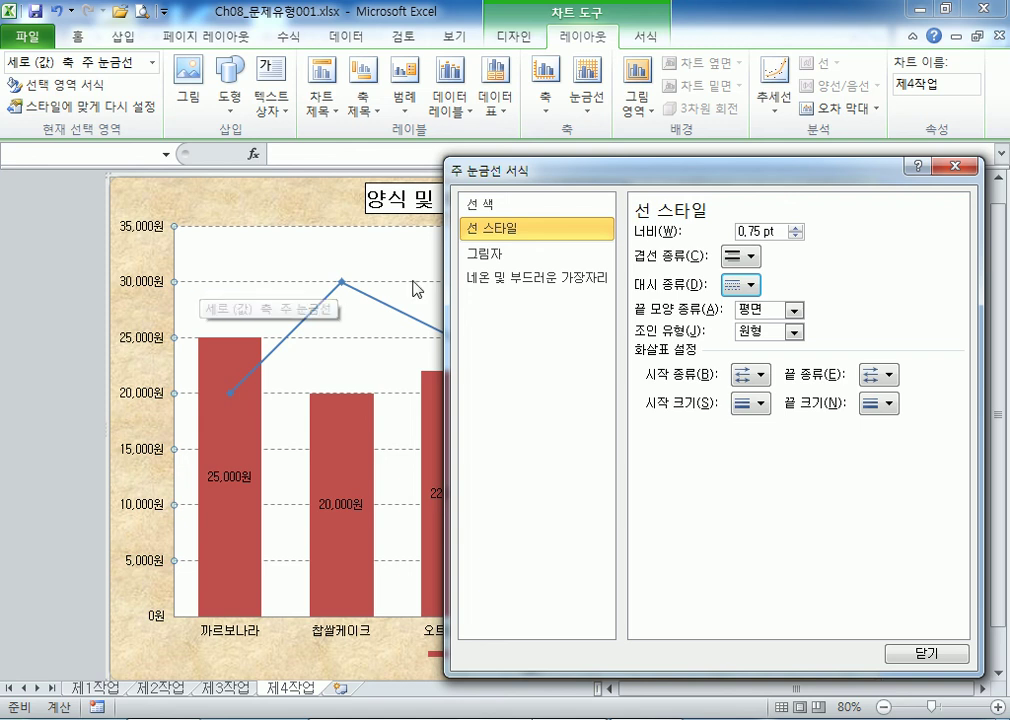
click(957, 166)
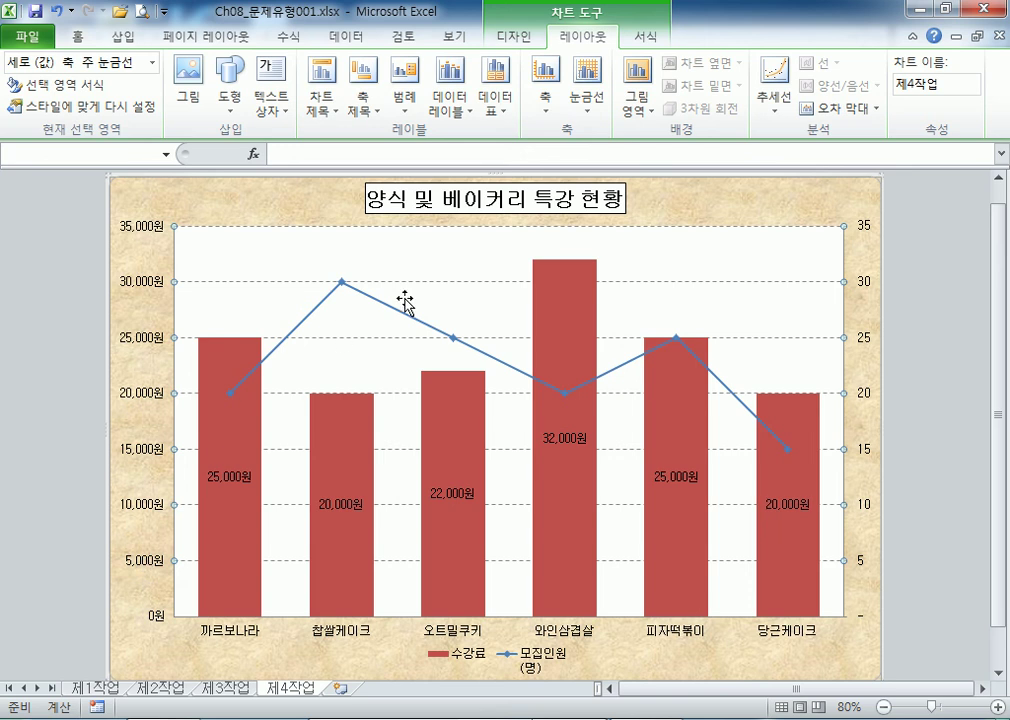
Switch to Ch08_문제유형001(완성).xlsx, set its chart legend to 위쪽에 범례 표시 and select the 모집인원 legend entry
click(510, 40)
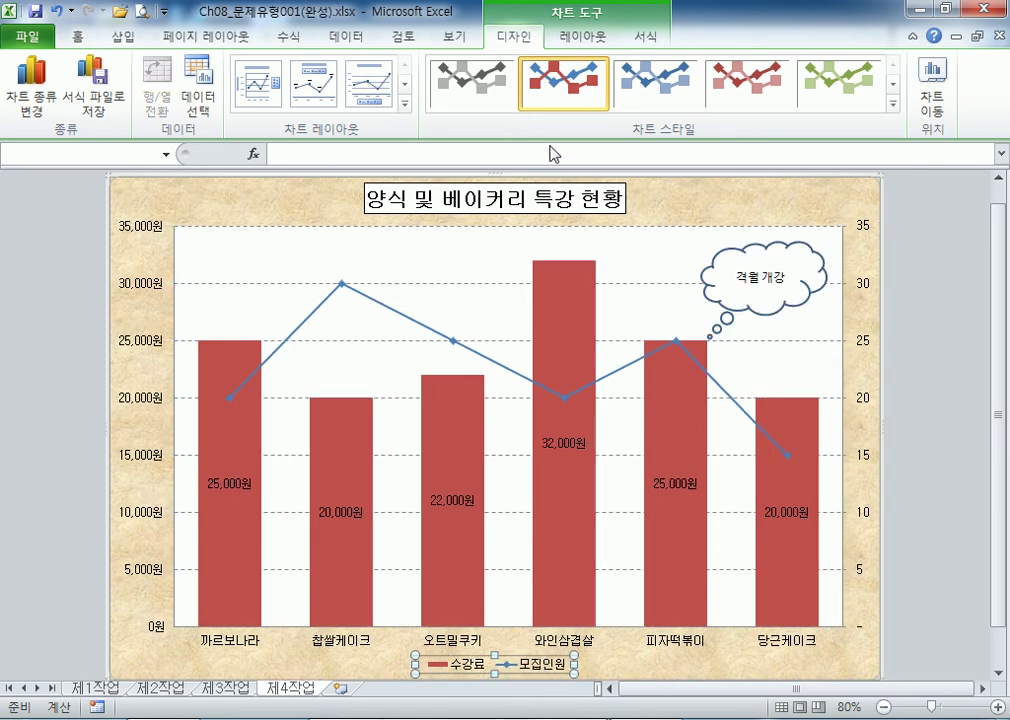
click(598, 36)
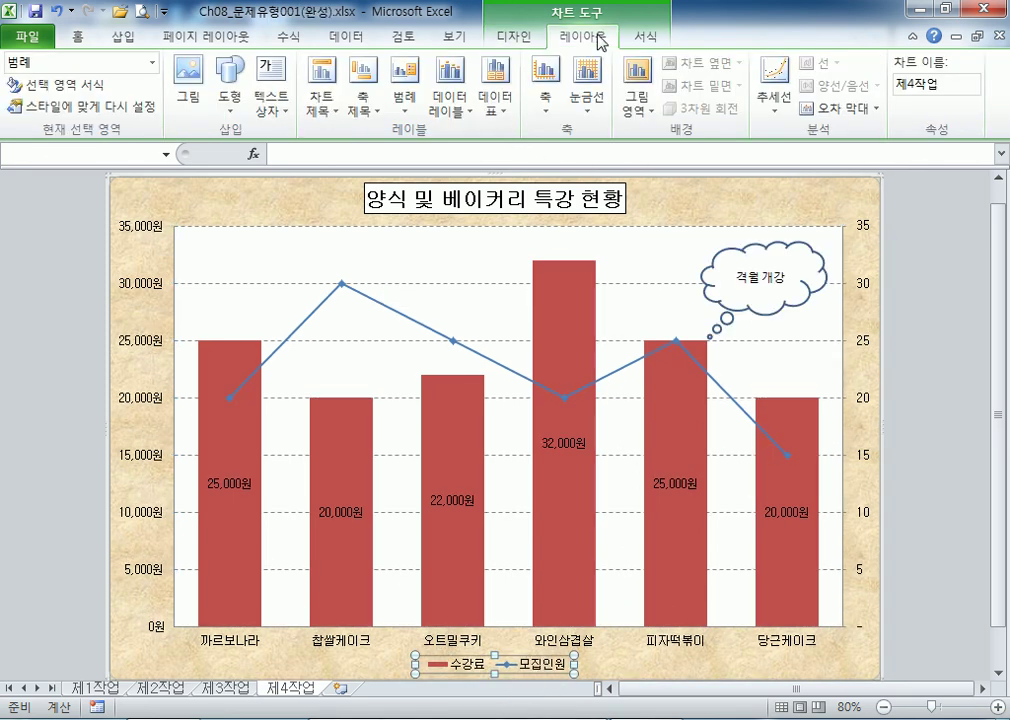
click(417, 92)
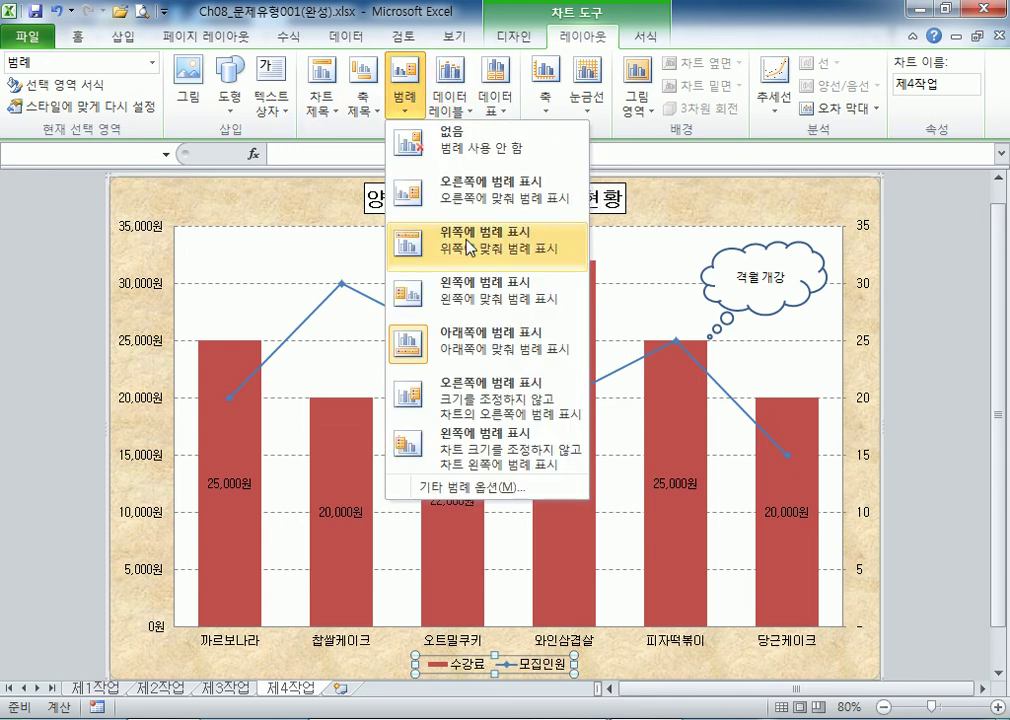
click(470, 248)
click(458, 231)
click(527, 232)
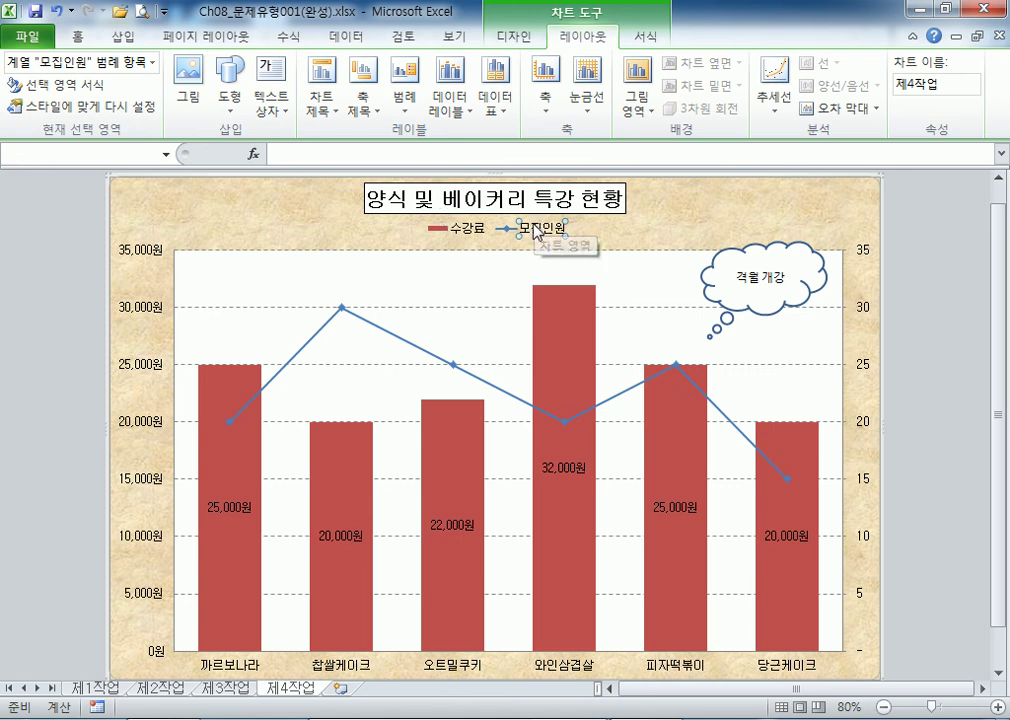
Check the 모집인원(명) header on the 제1작업 sheet against the 제4작업 chart legend, then return to Ch08_문제유형001.xlsx
click(95, 688)
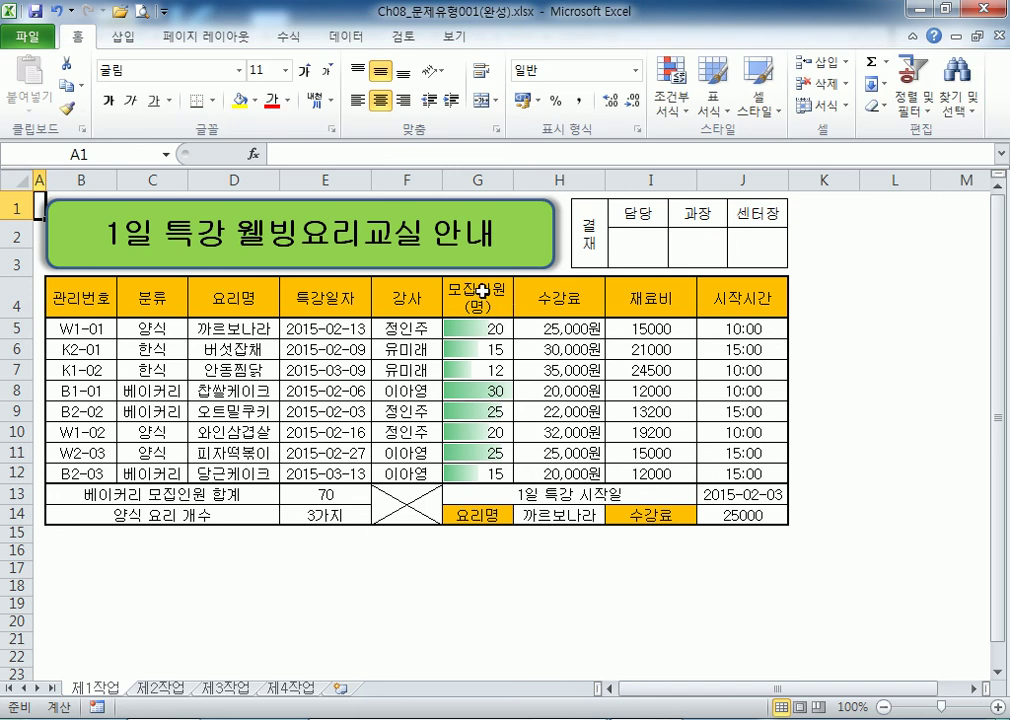
click(290, 688)
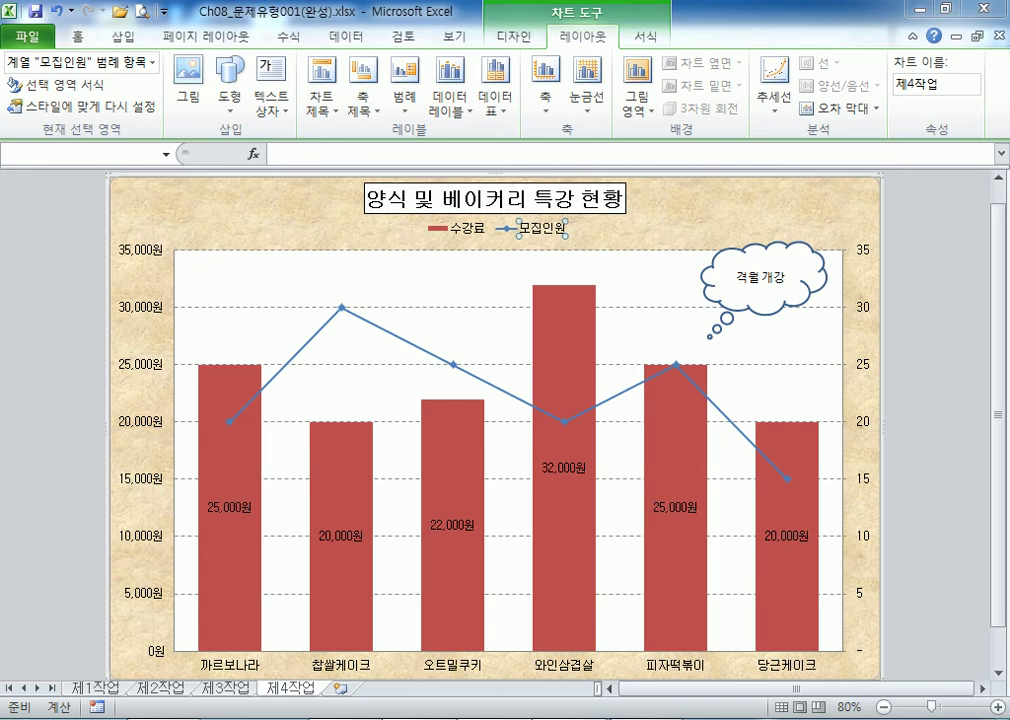
key(alt+Tab)
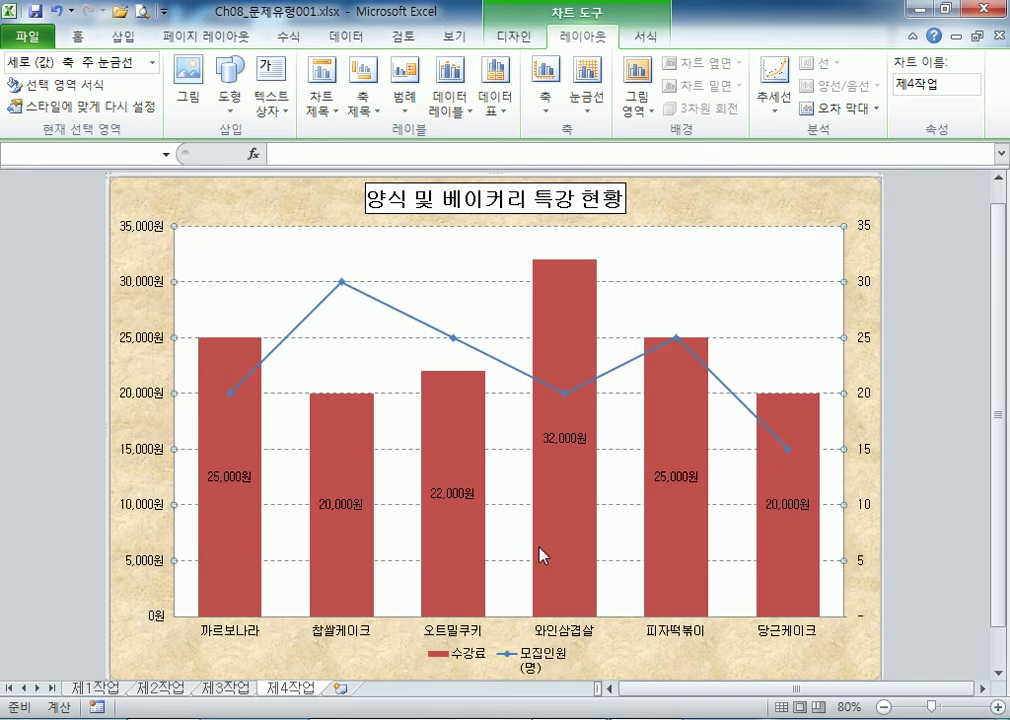
Open the chart's data source selection and examine the 모집인원(명) and 수강료 series, including the name and values references of 모집인원(명)
click(513, 42)
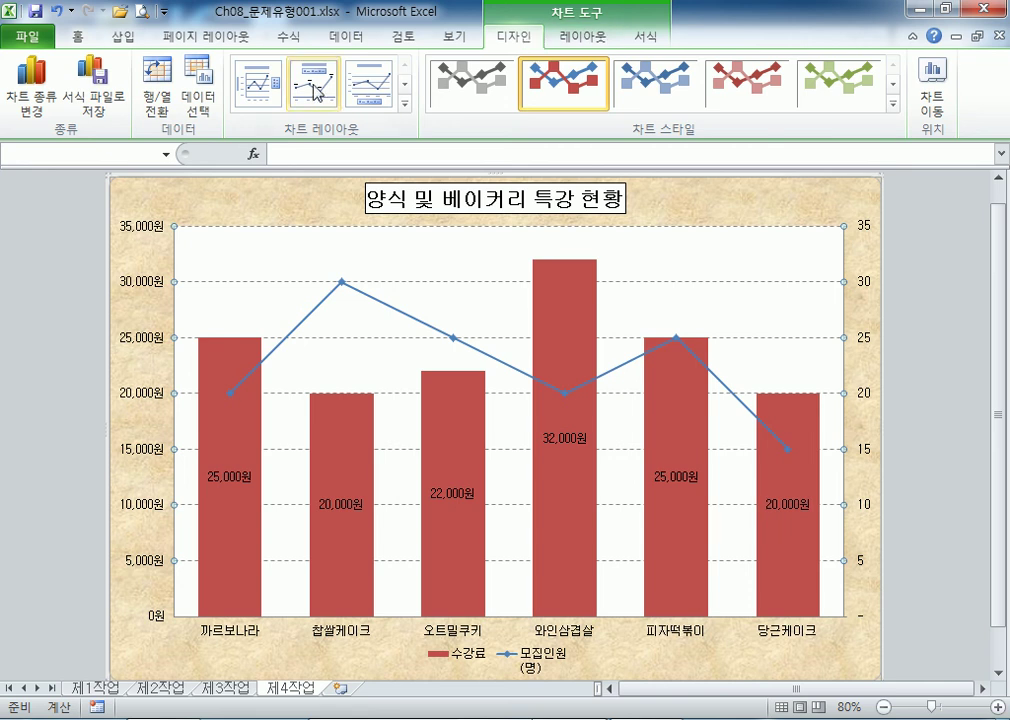
click(202, 100)
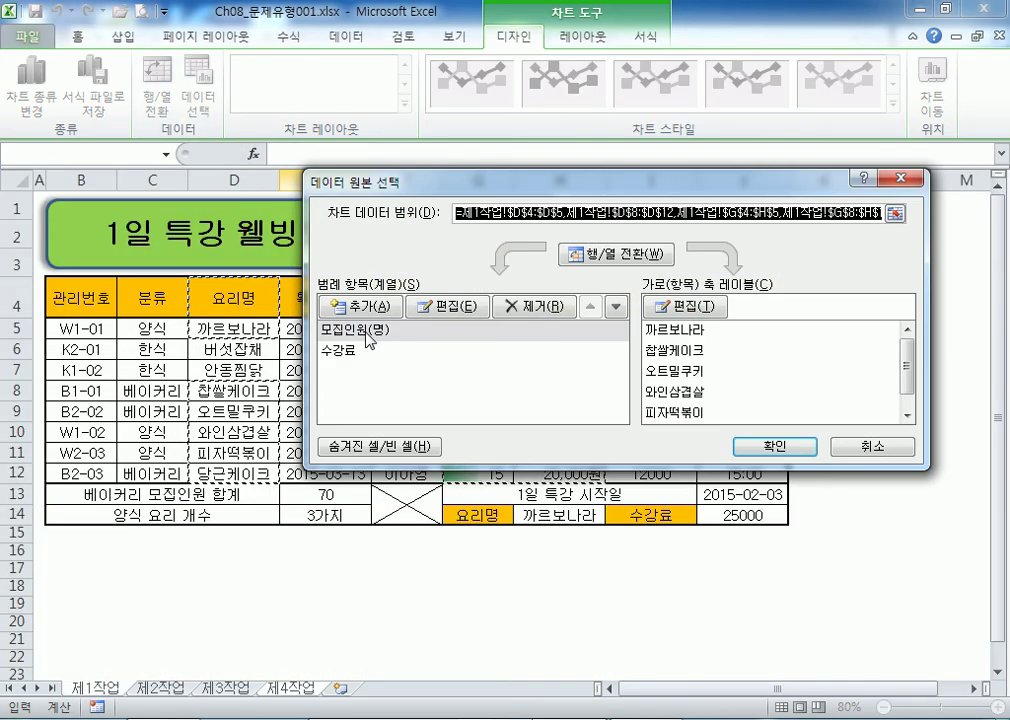
click(369, 338)
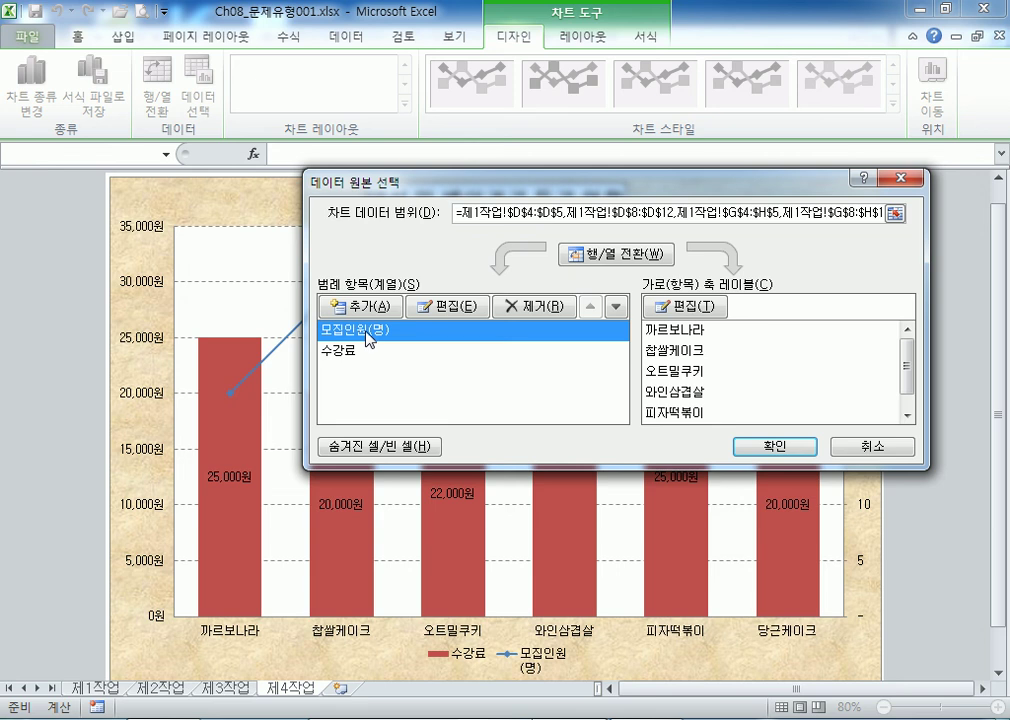
click(348, 358)
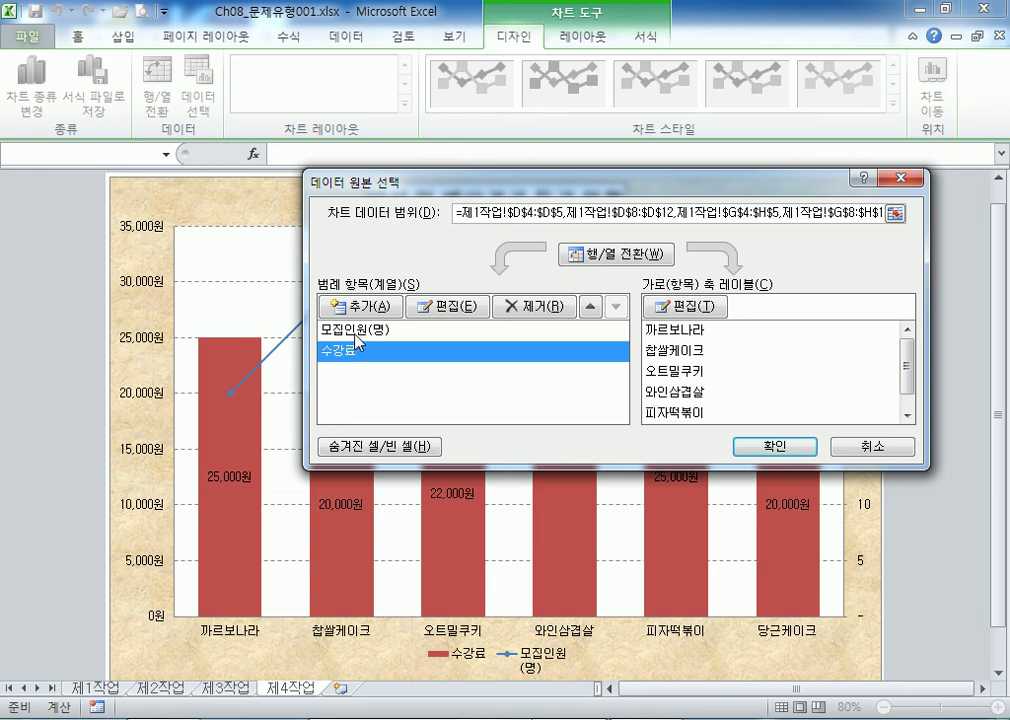
click(357, 332)
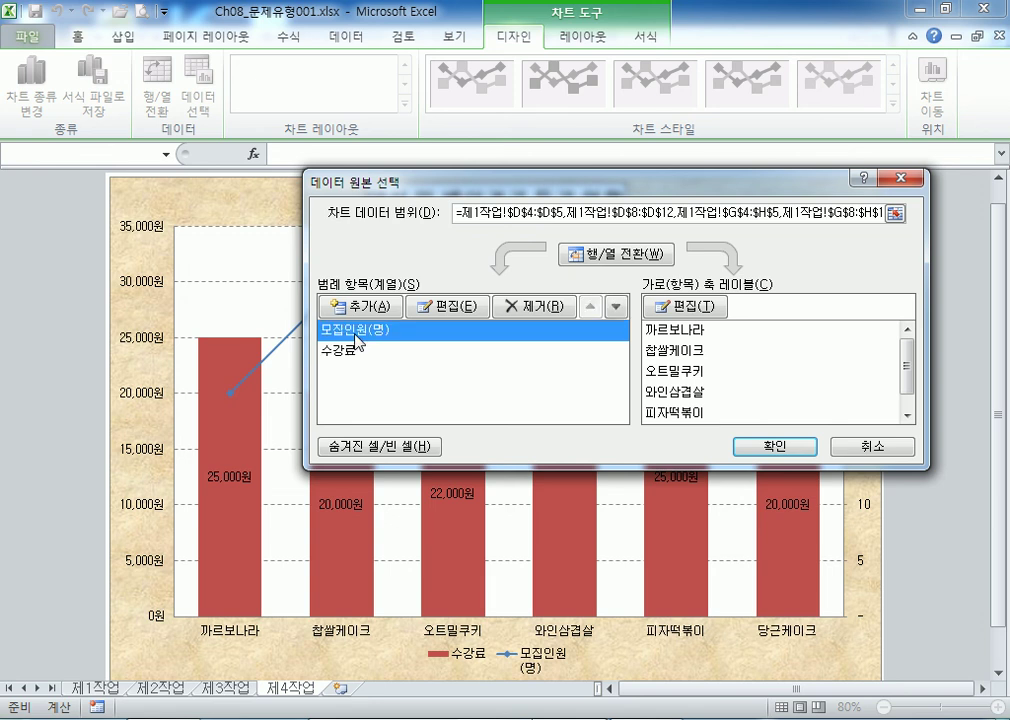
click(347, 357)
click(366, 334)
click(447, 310)
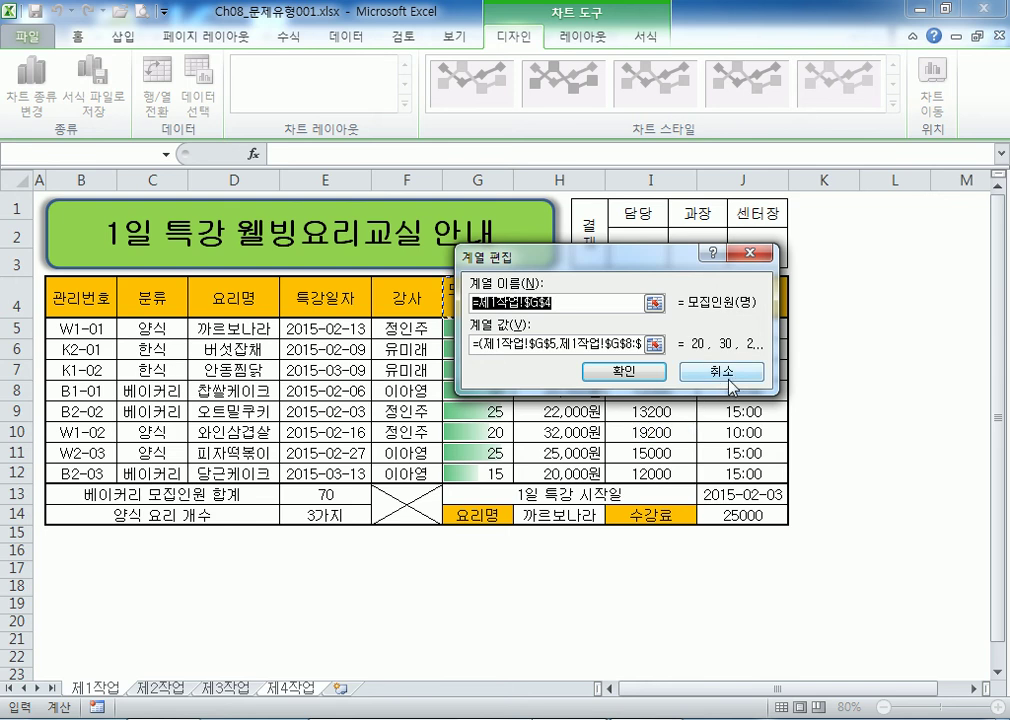
click(731, 381)
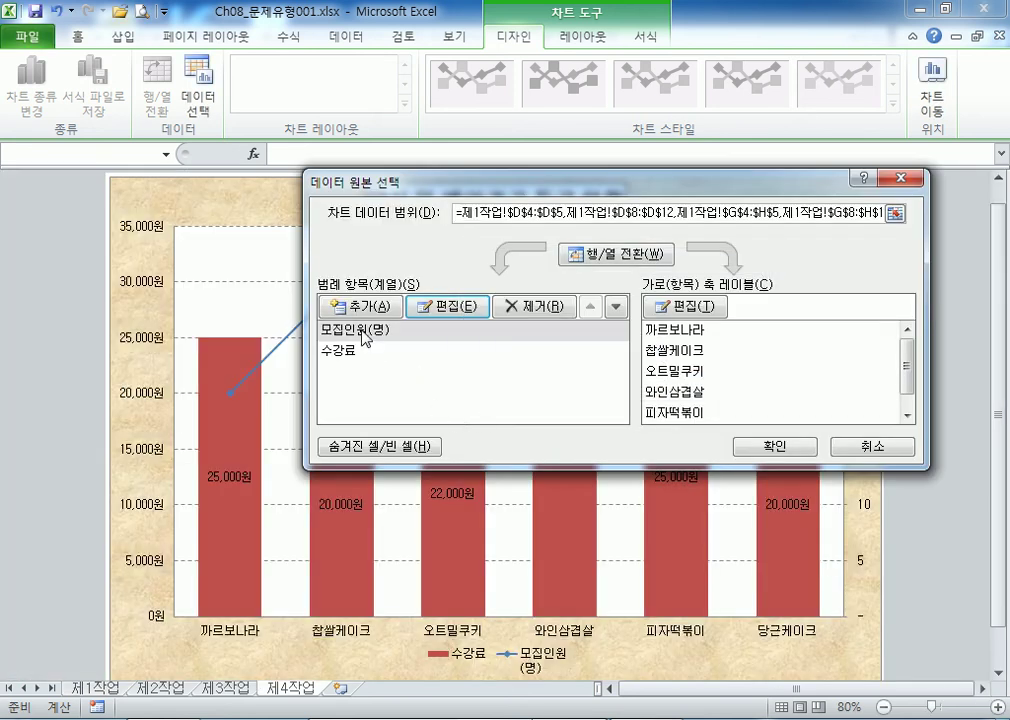
Change the 모집인원(명) series name to 모집인원 in the chart's data source and apply the change
click(366, 334)
click(460, 308)
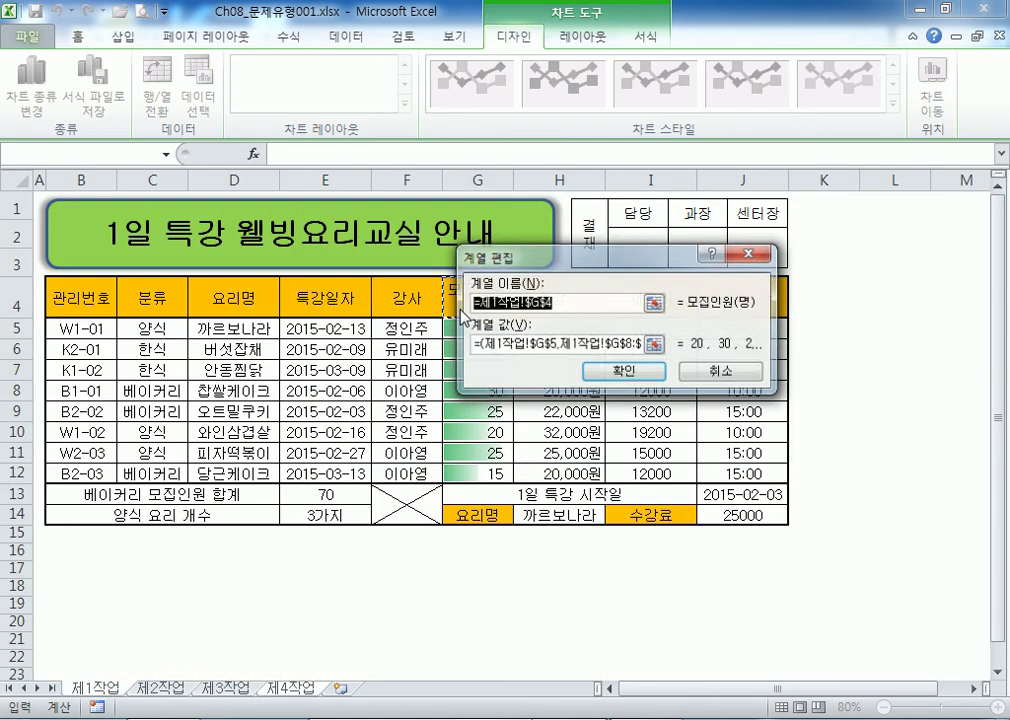
text(모집인원)
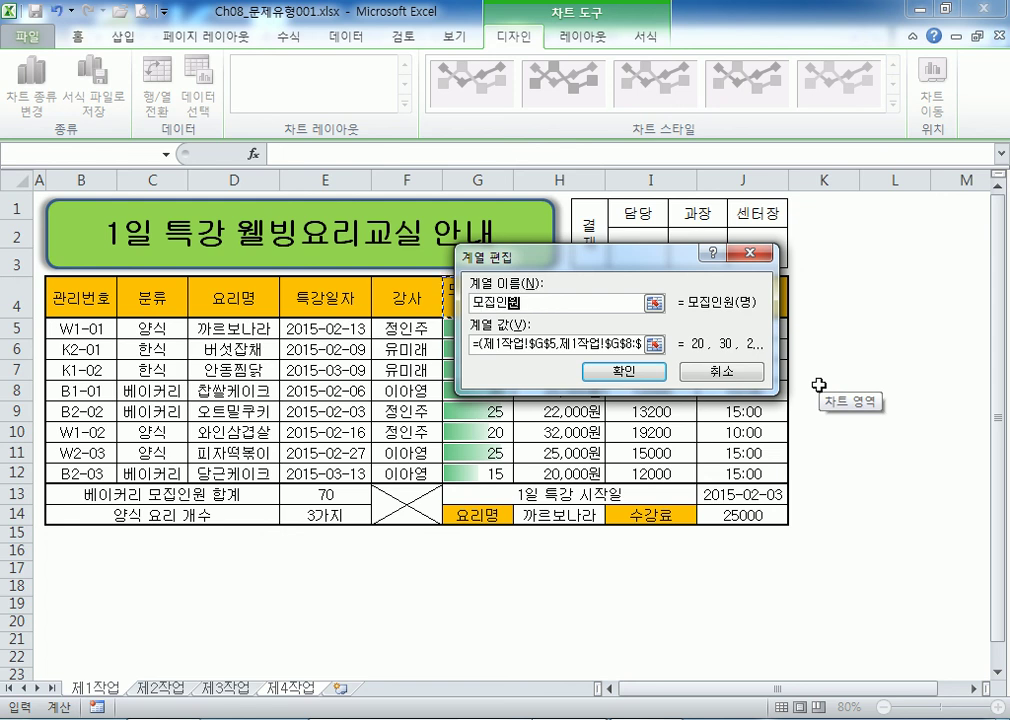
drag(630, 256, 611, 397)
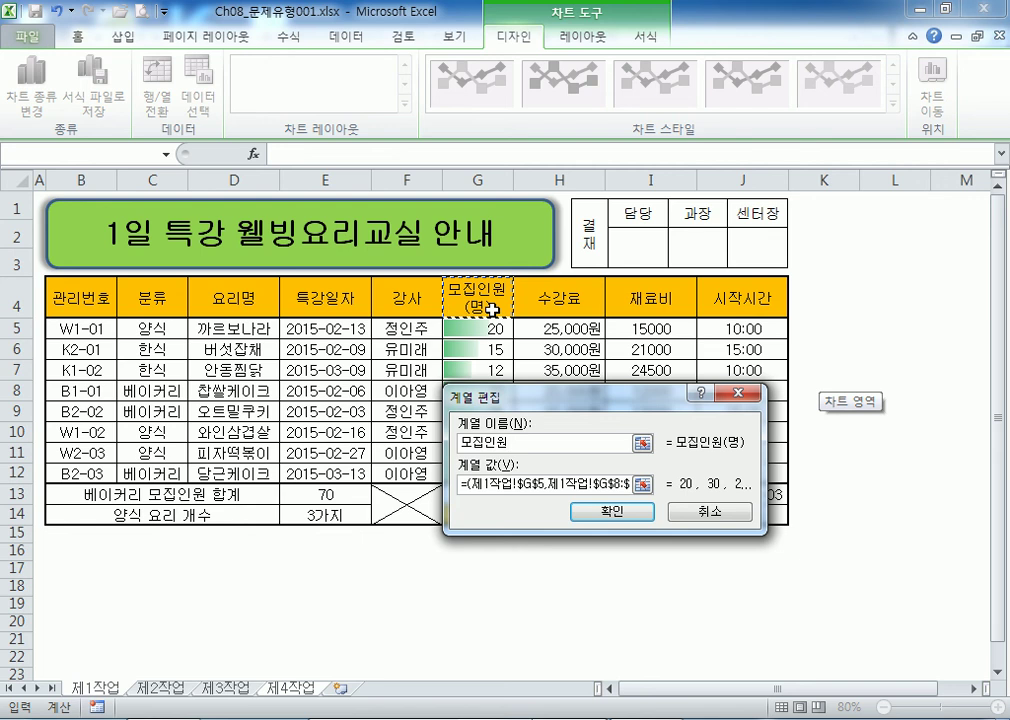
drag(595, 396, 725, 196)
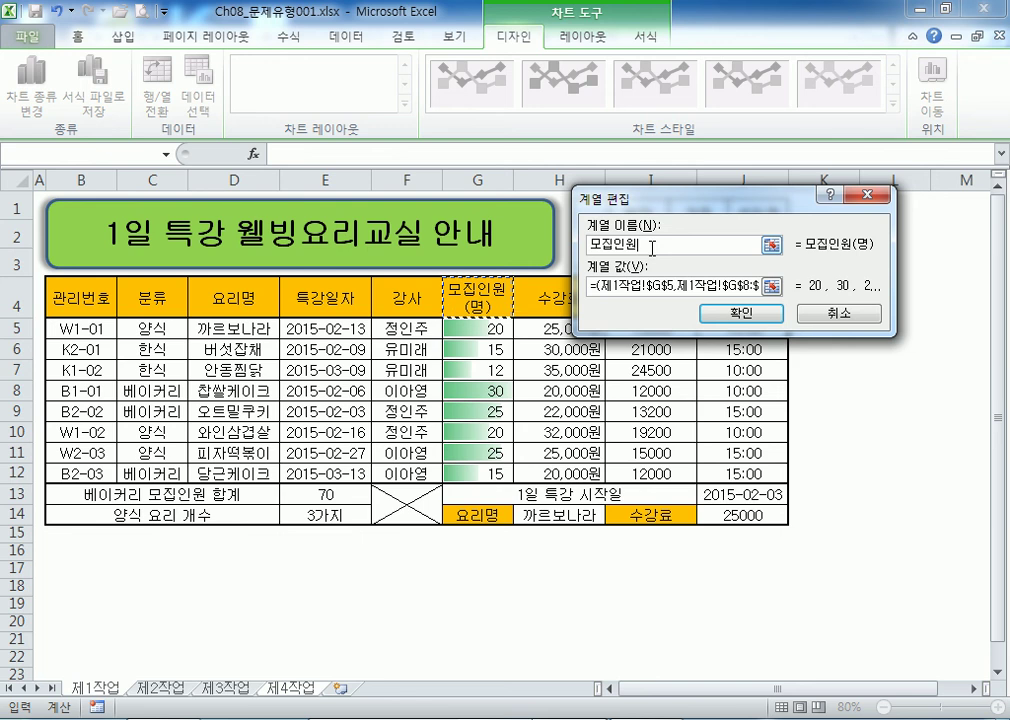
click(741, 313)
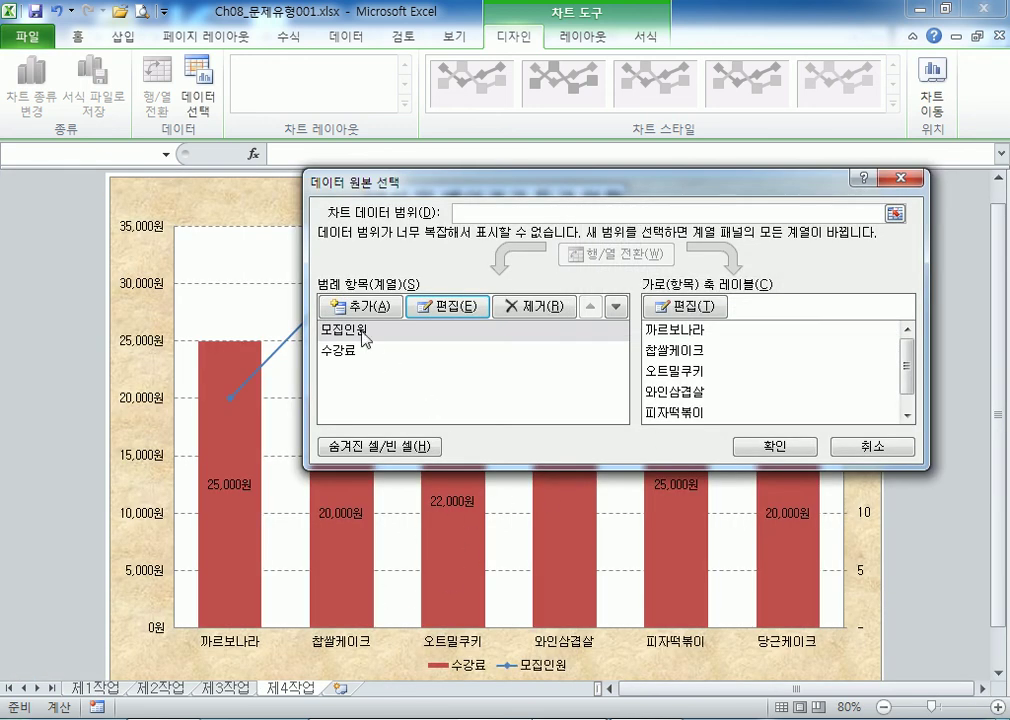
click(773, 446)
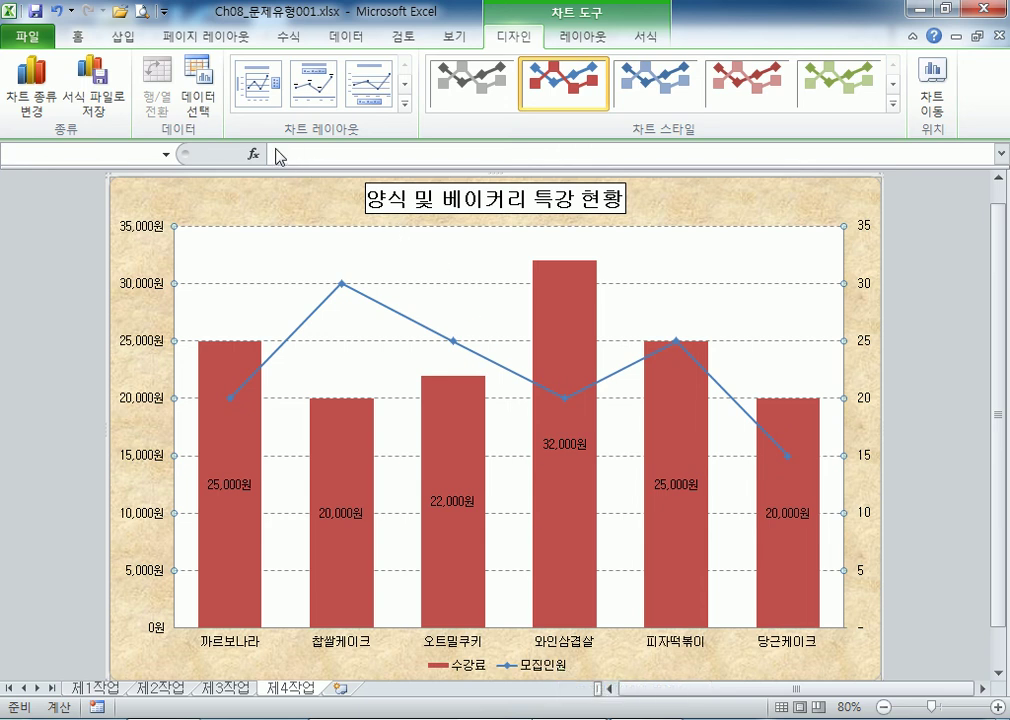
Reopen the chart's data source selection, review the name reference of the 모집인원 series, and close it
click(199, 98)
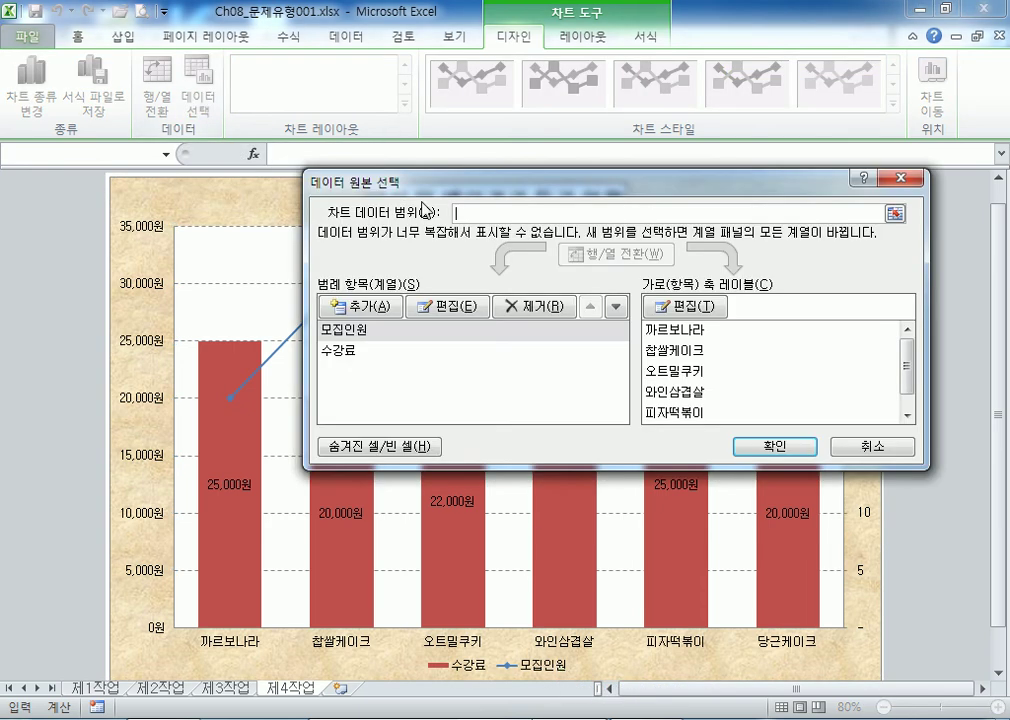
click(372, 341)
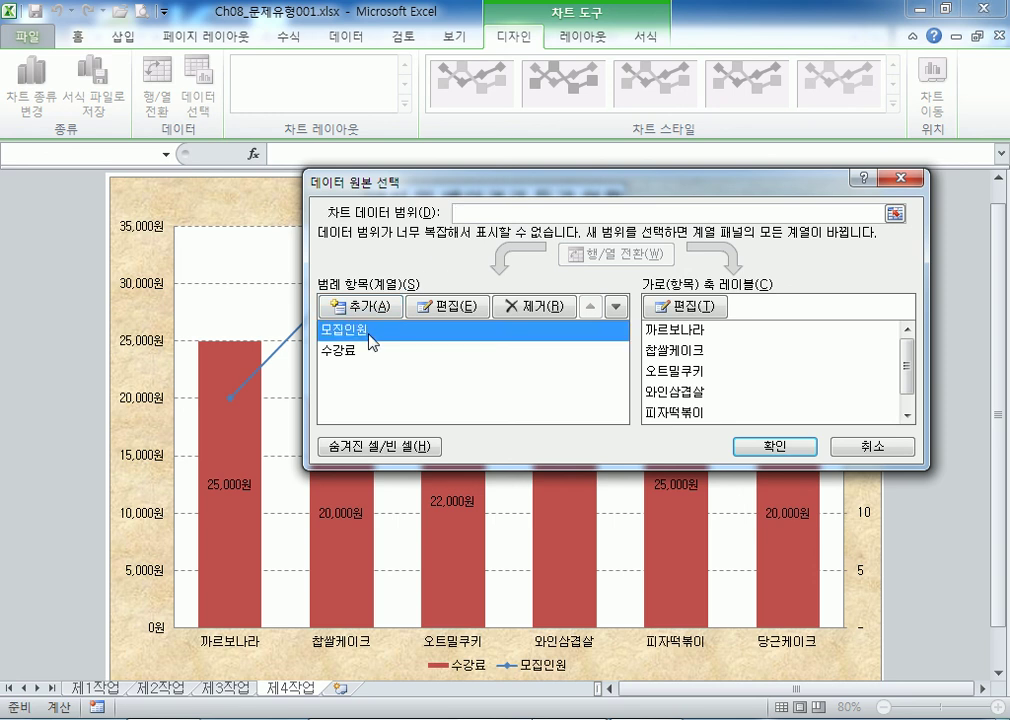
click(441, 308)
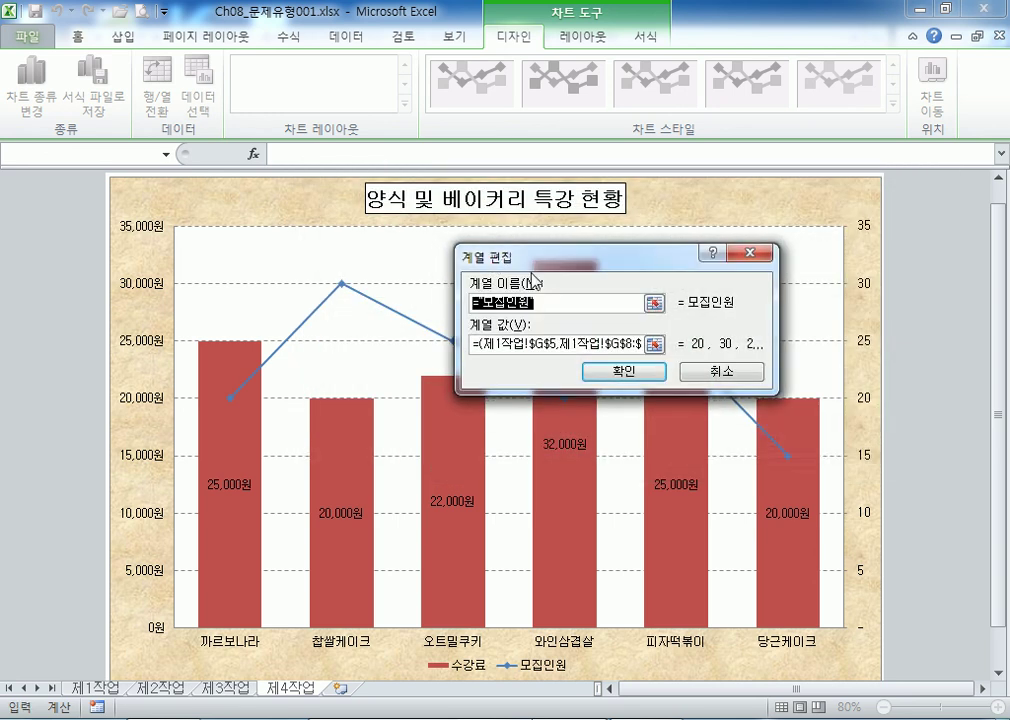
click(545, 301)
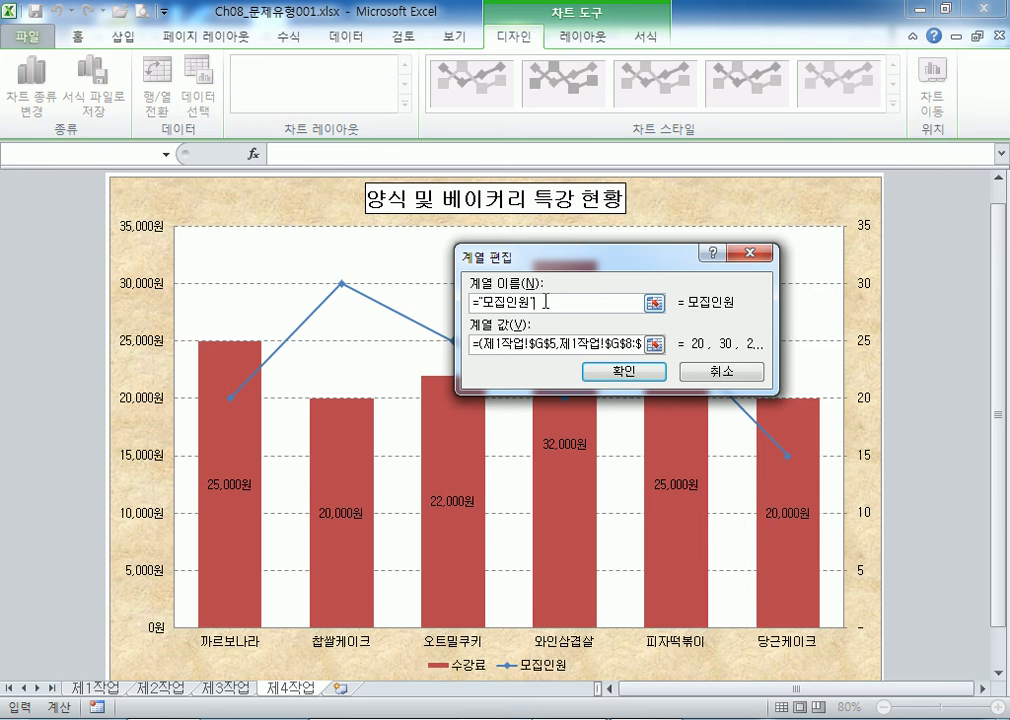
drag(562, 262, 569, 287)
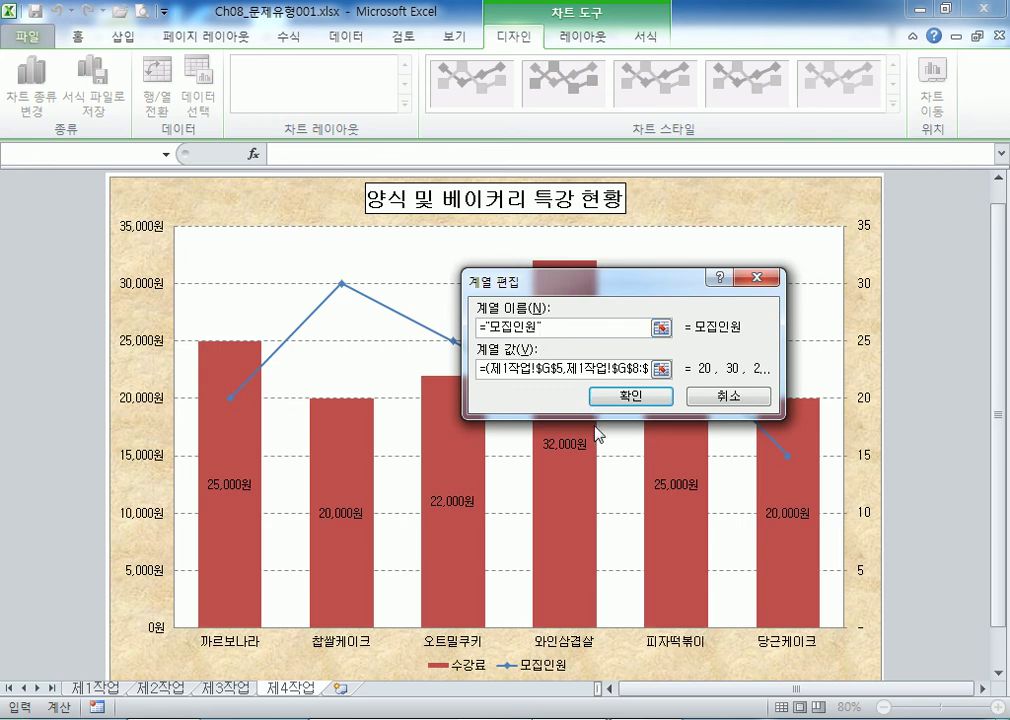
click(622, 398)
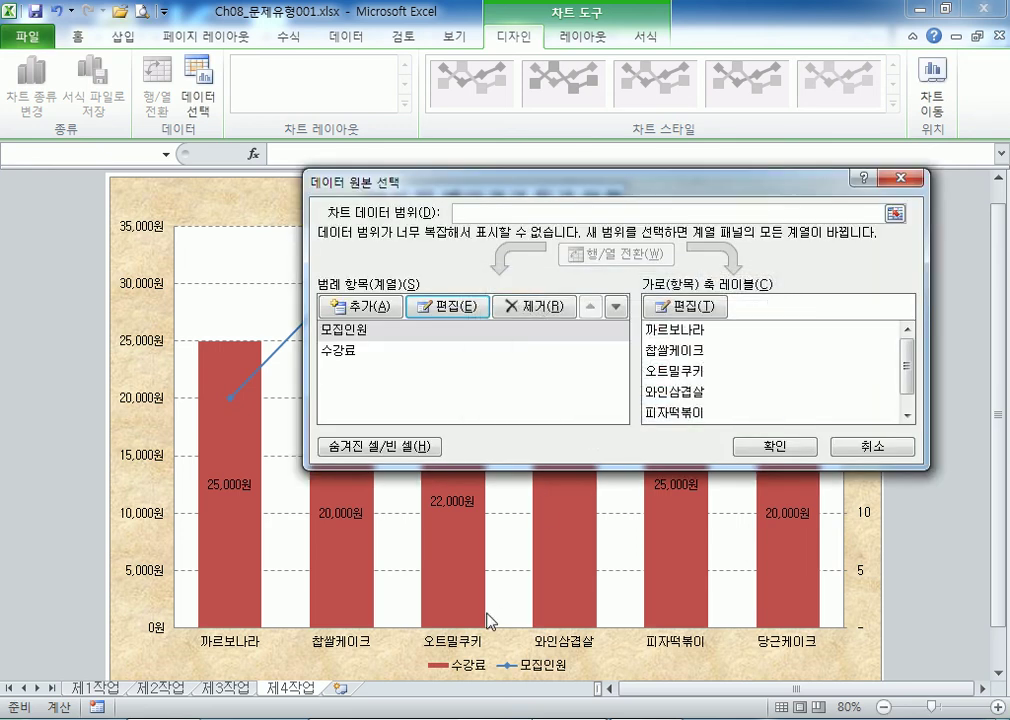
click(771, 449)
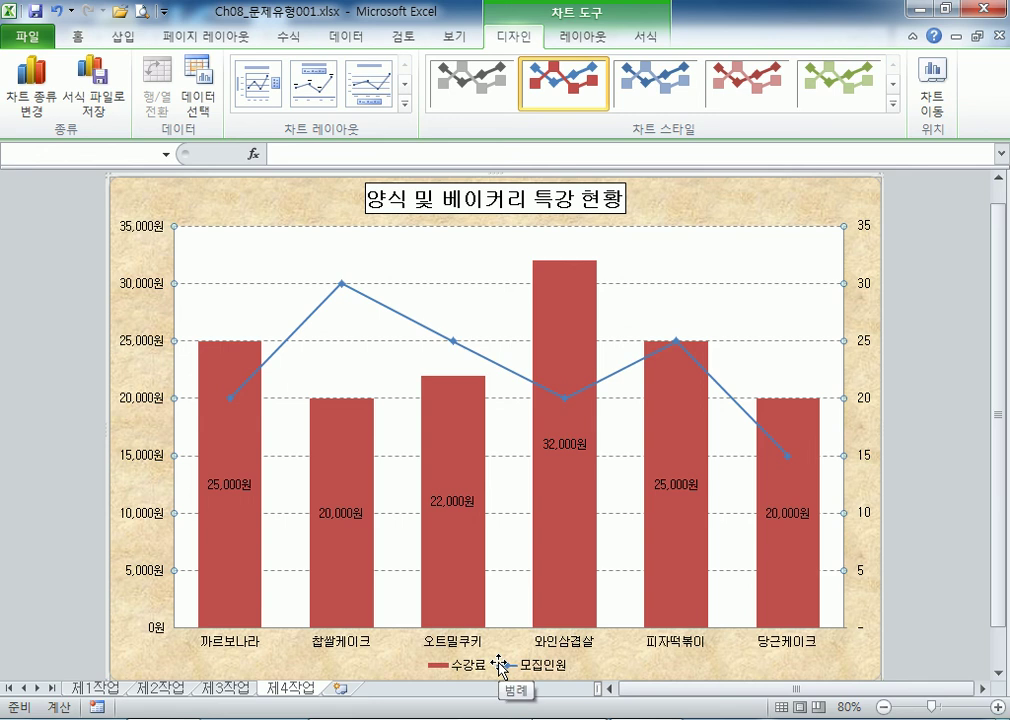
Insert a cloud callout about 2.48 cm high and 3.74 cm wide above the 당근케이크 column, containing the text 격월 개강
click(108, 37)
click(210, 62)
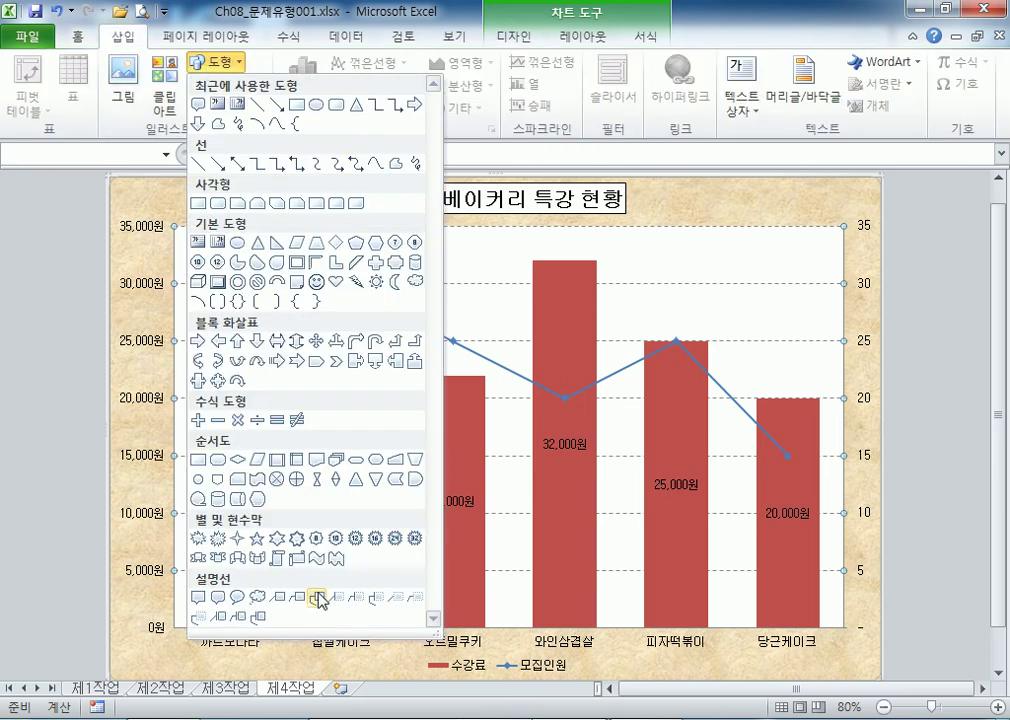
click(258, 598)
drag(710, 239, 821, 314)
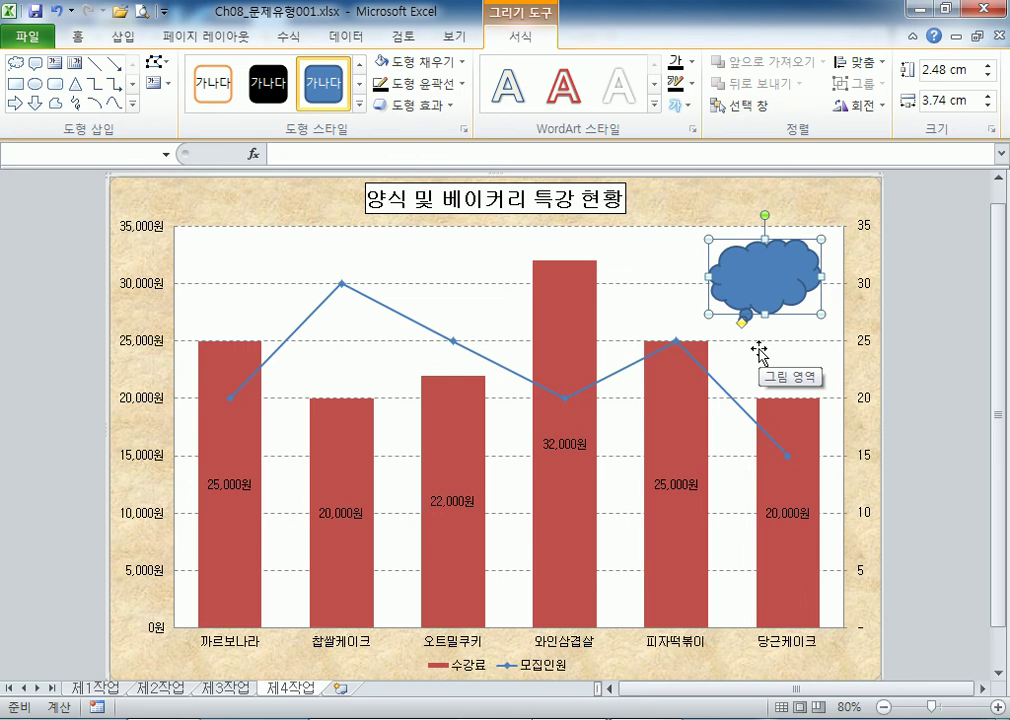
text(겨월 개강)
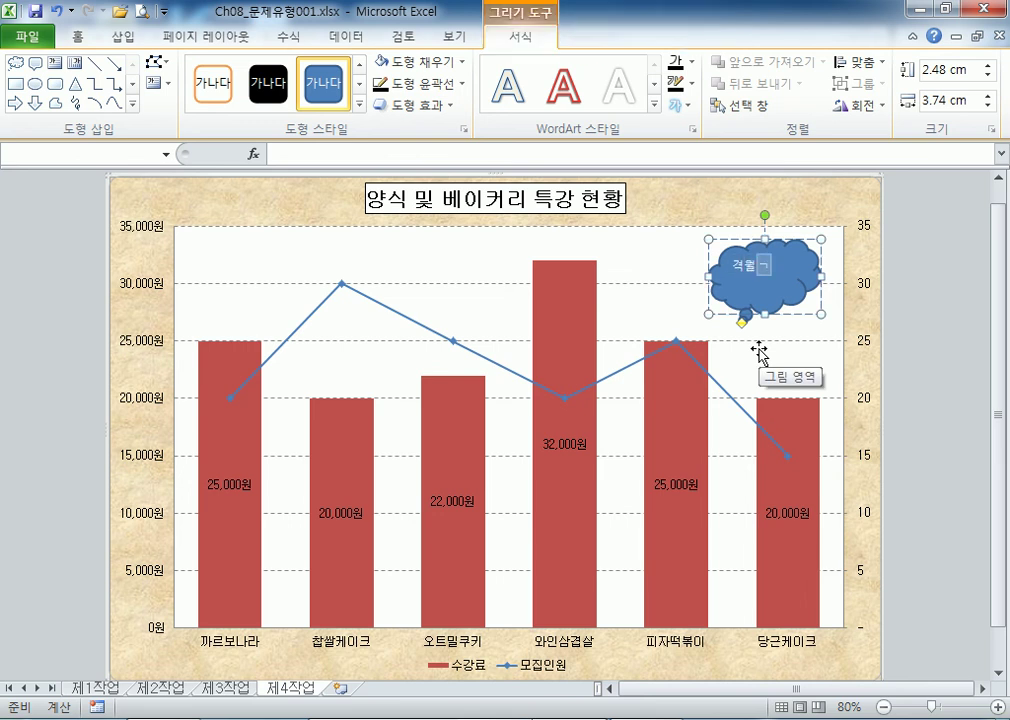
Center the callout text vertically and horizontally and try to set its font color to 자동 (black)
click(76, 37)
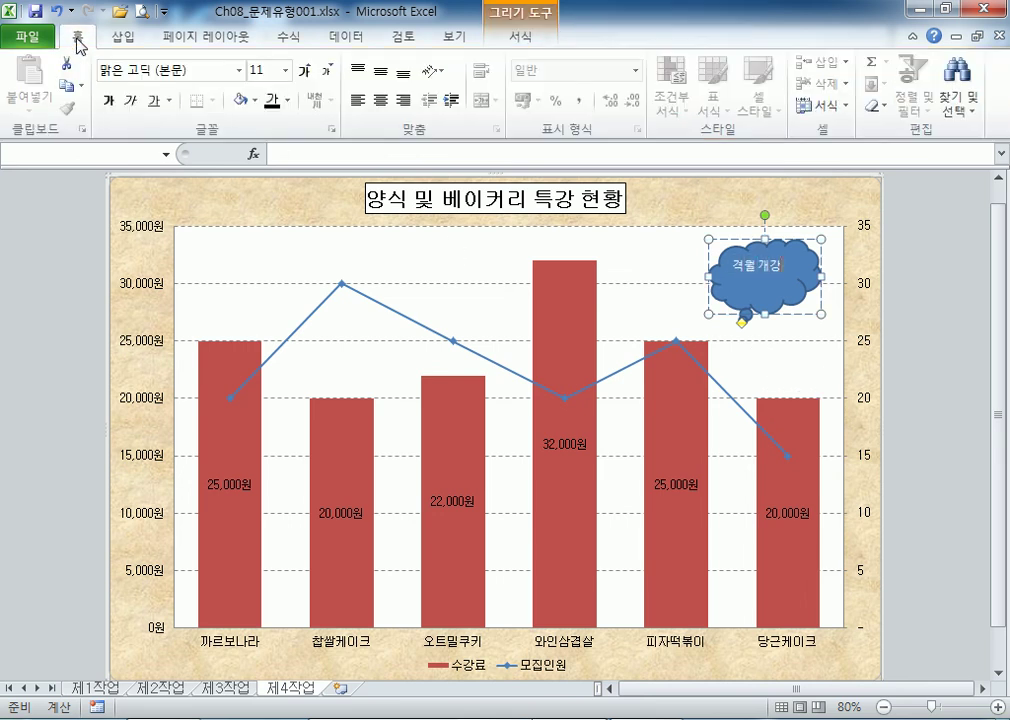
click(380, 72)
click(380, 100)
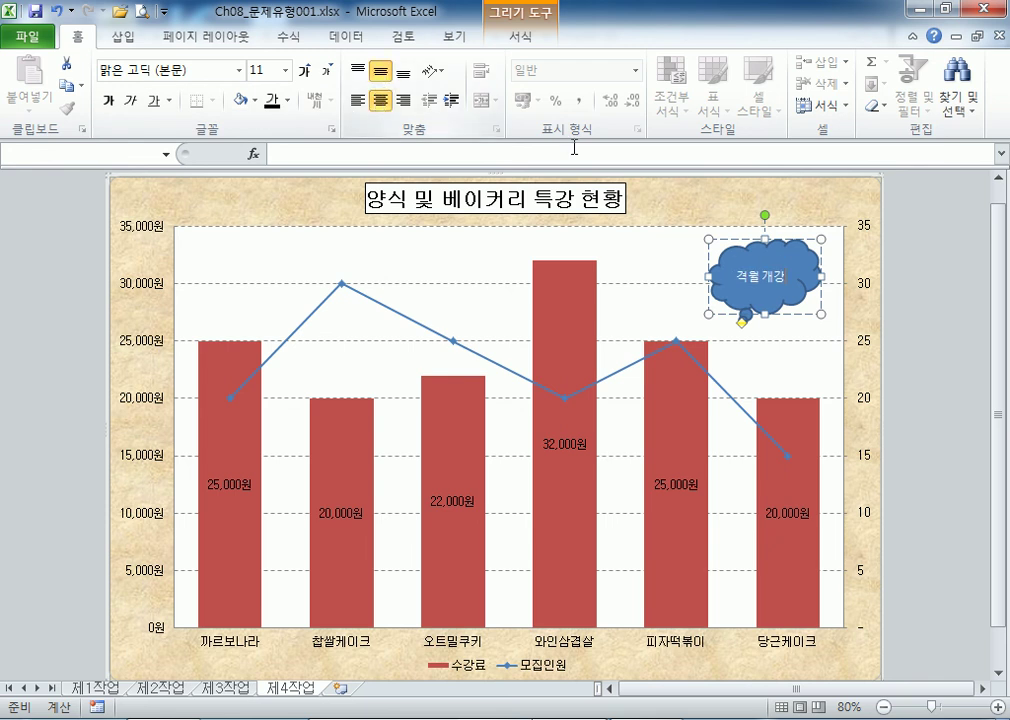
click(287, 100)
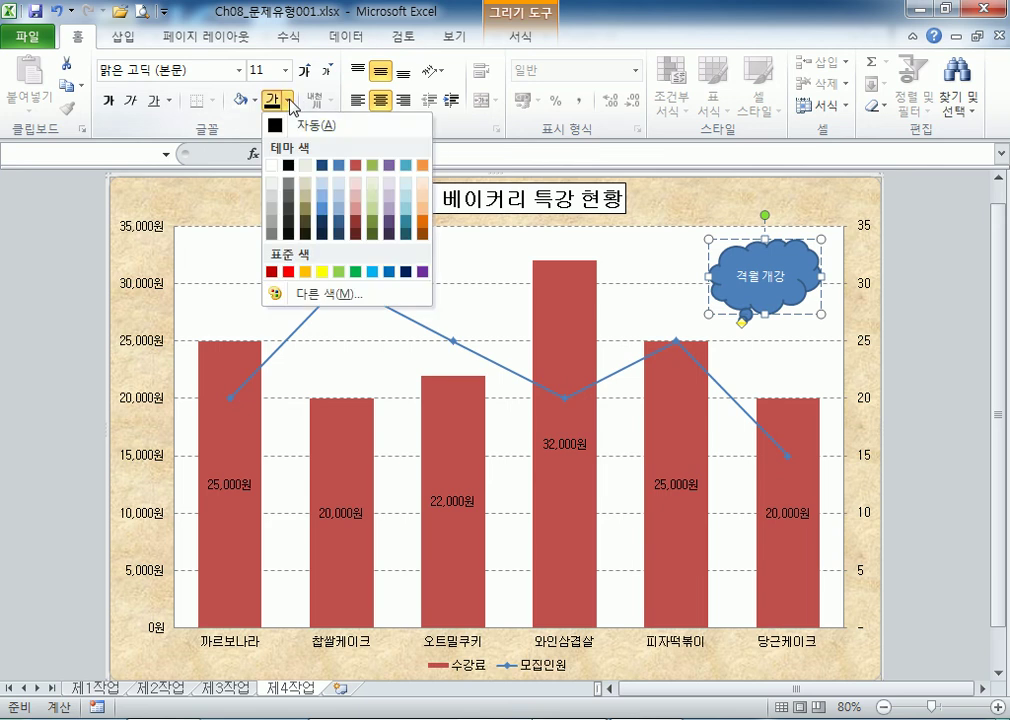
click(306, 126)
Fill the cloud callout with white from the theme colors
click(520, 36)
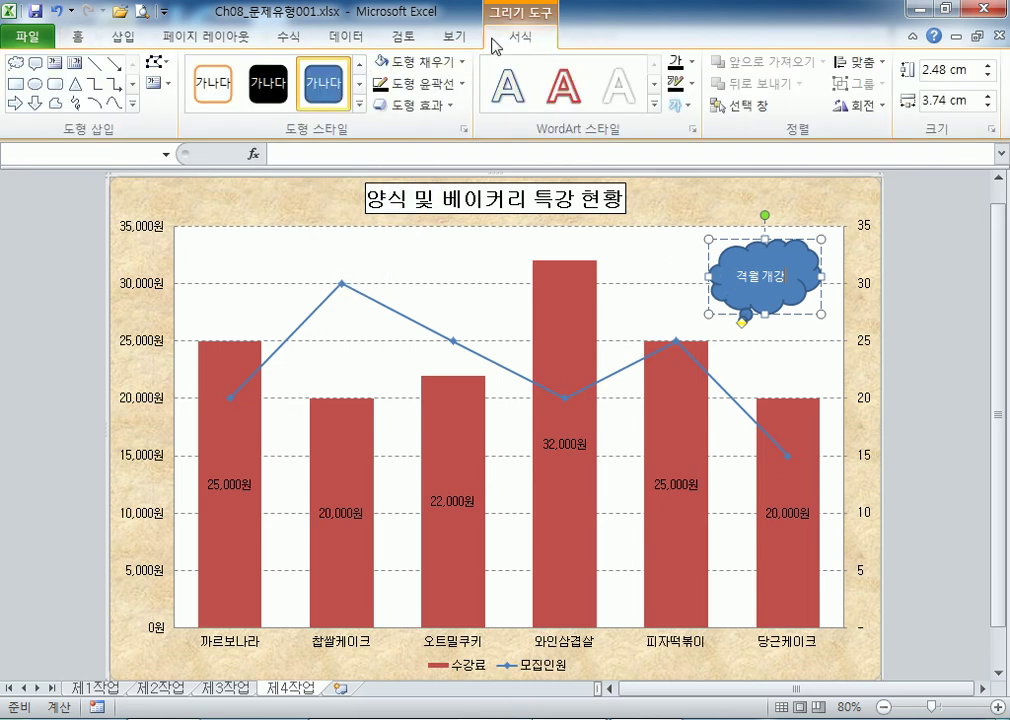
click(420, 62)
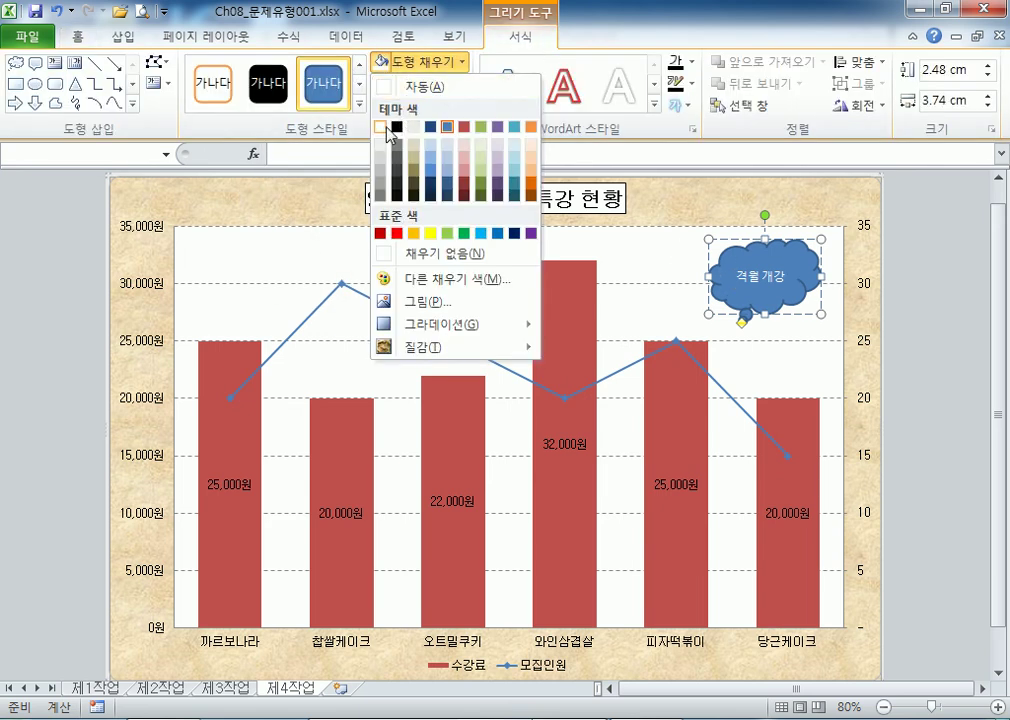
click(380, 126)
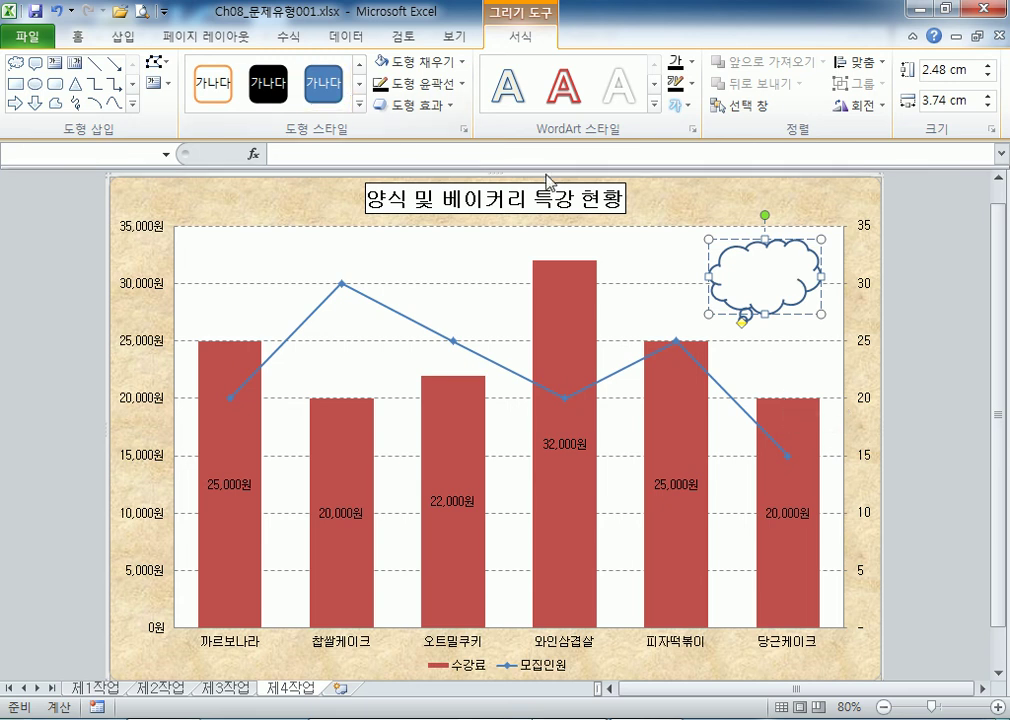